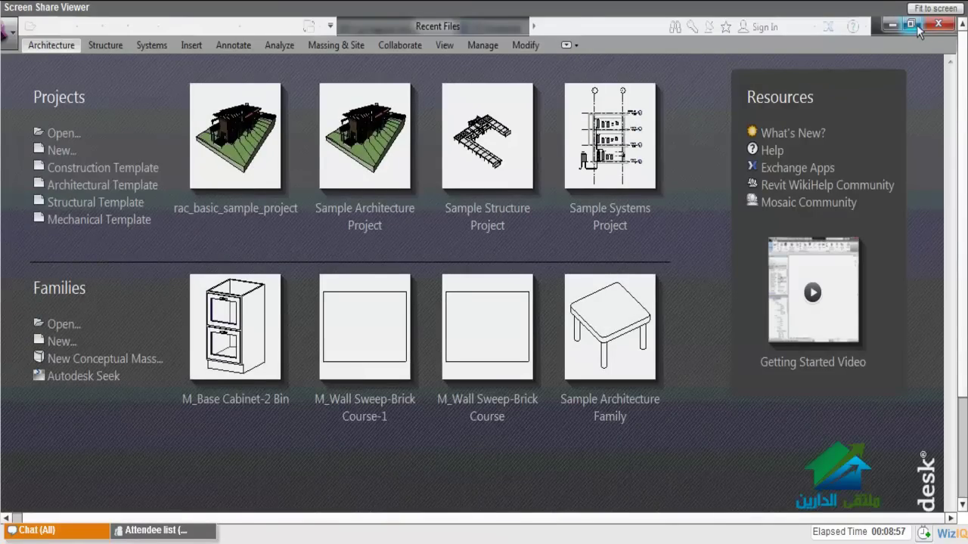
Step: Start a new project from the Structural Template on the Recent Files page
click(917, 28)
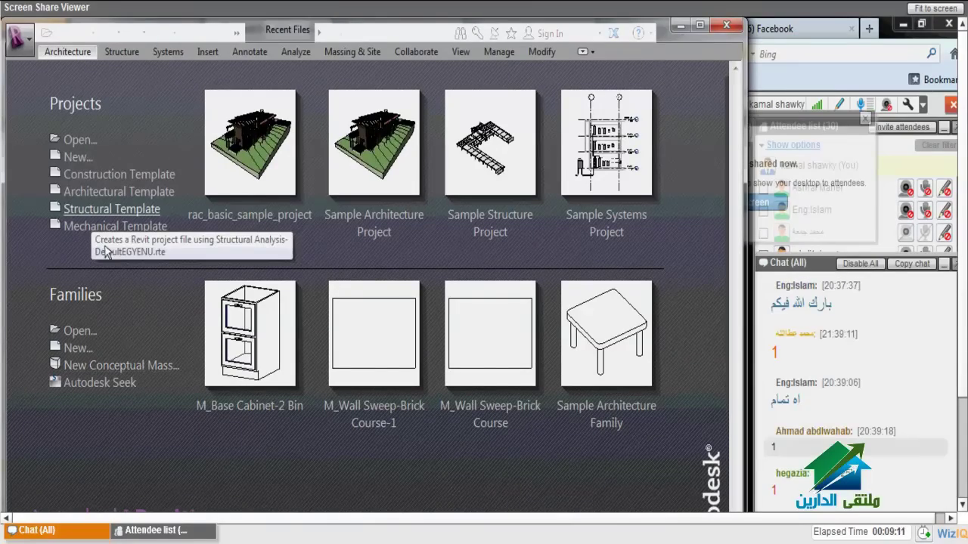
click(96, 217)
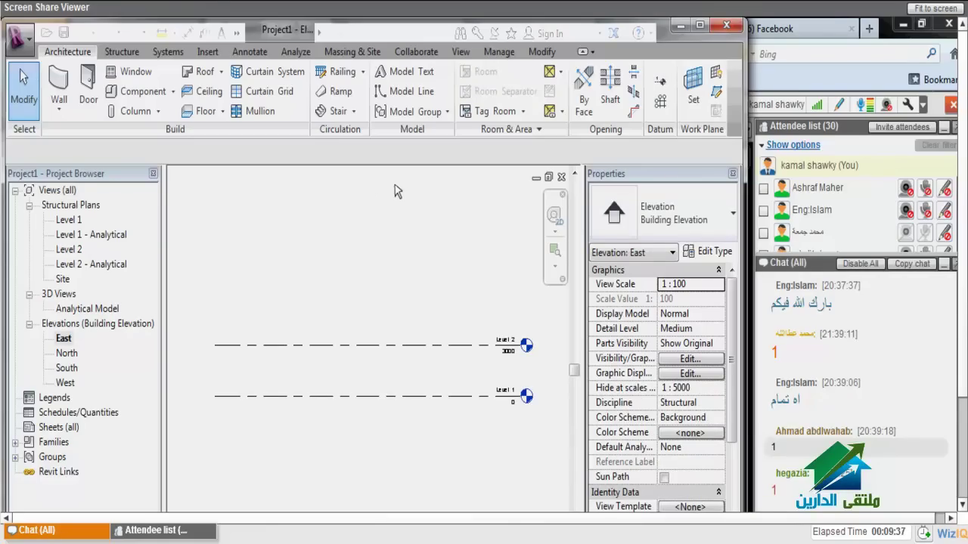
Step: Draw Level 3 at 7000 above Level 2 with the Level tool (LL)
key(alt+s)
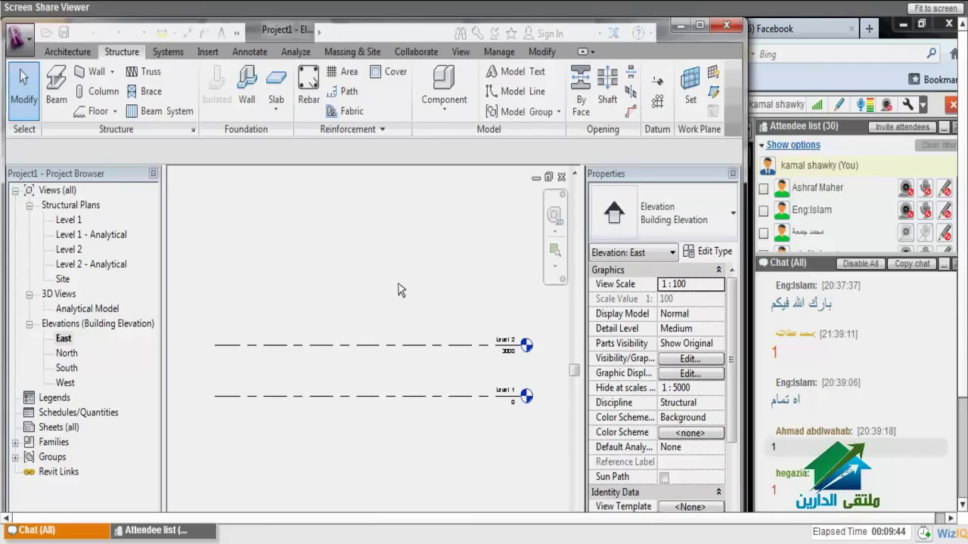
key(l)
key(l)
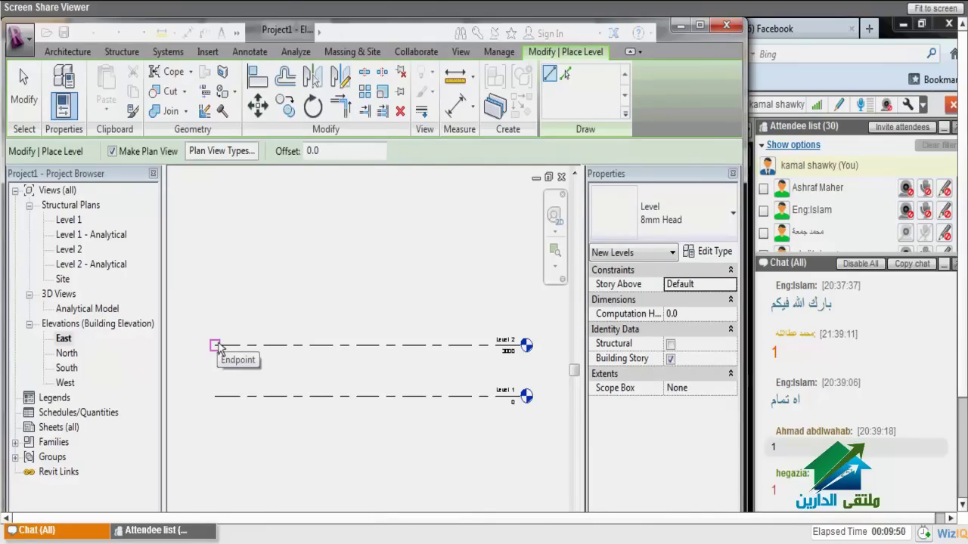
click(215, 278)
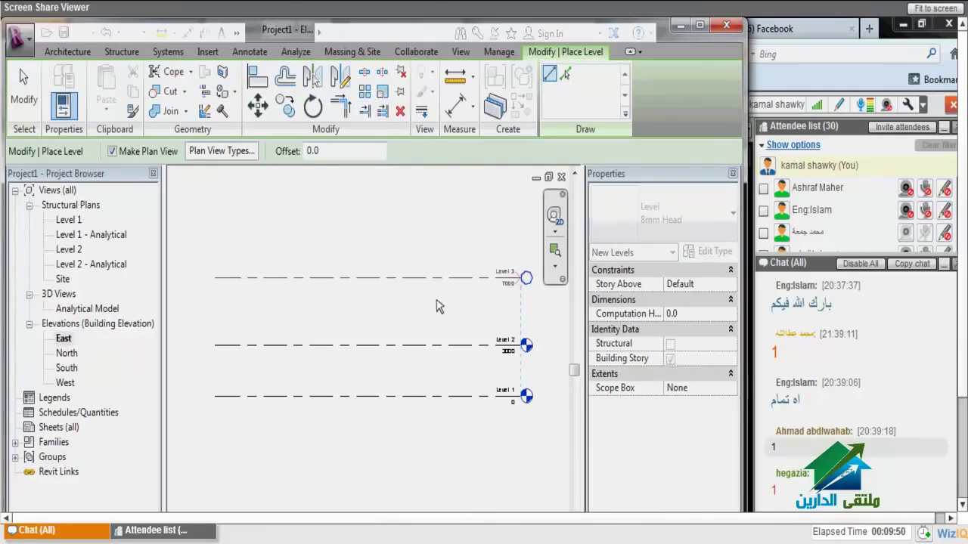
click(522, 289)
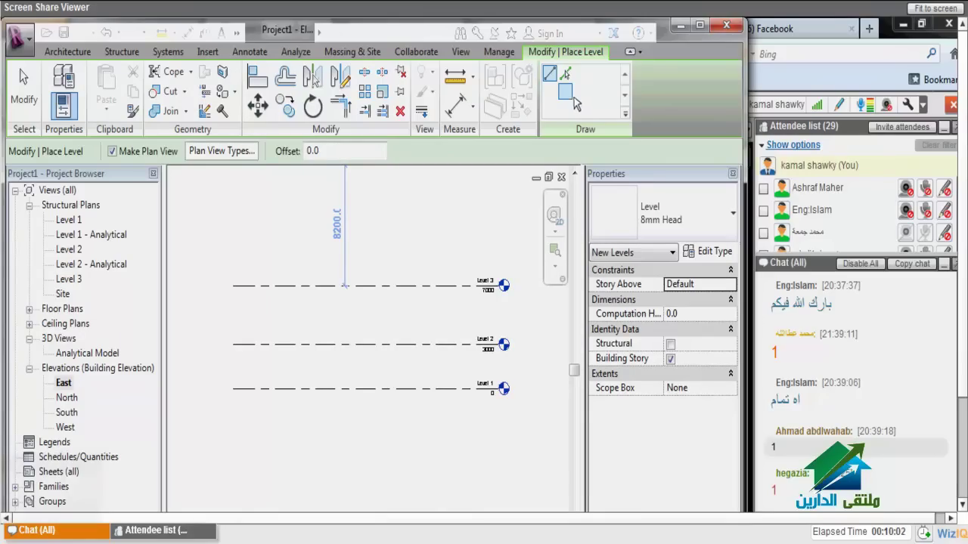
Step: Add Level 4 at a 3000 offset with Pick Lines, then open the Level 1 structural plan
click(565, 74)
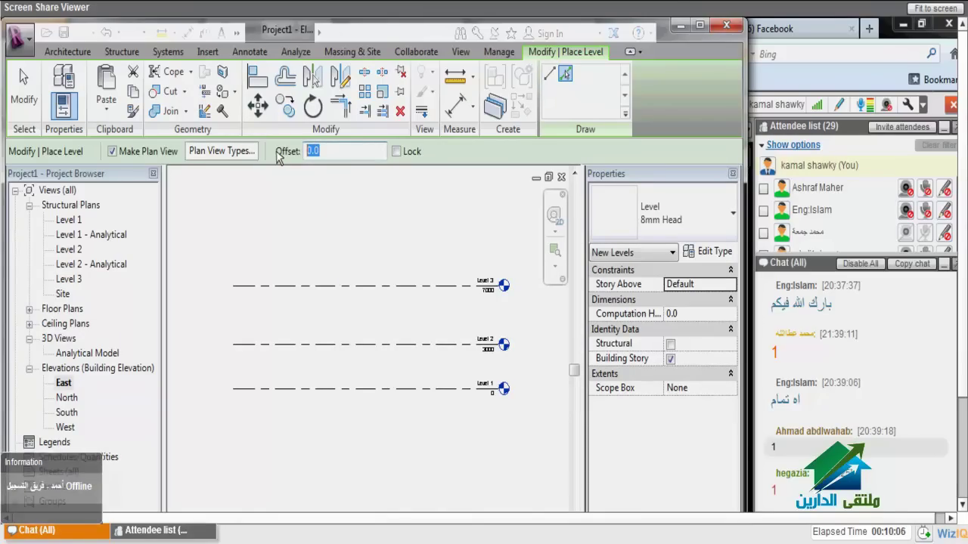
text(3000)
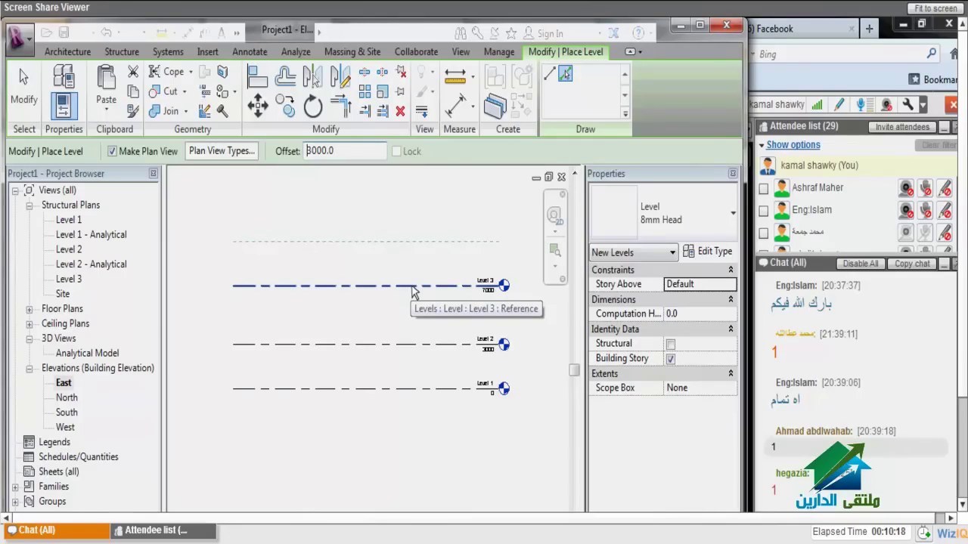
key(Escape)
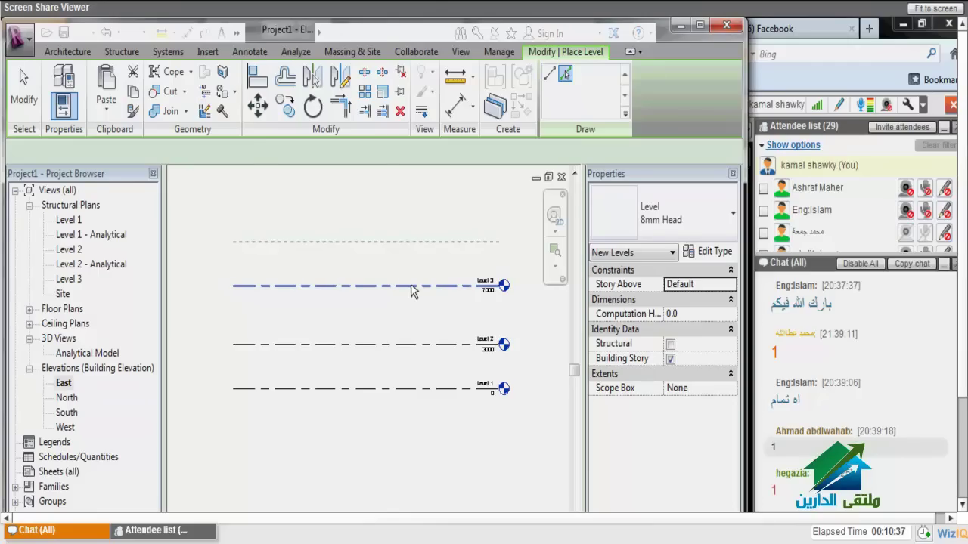
click(561, 177)
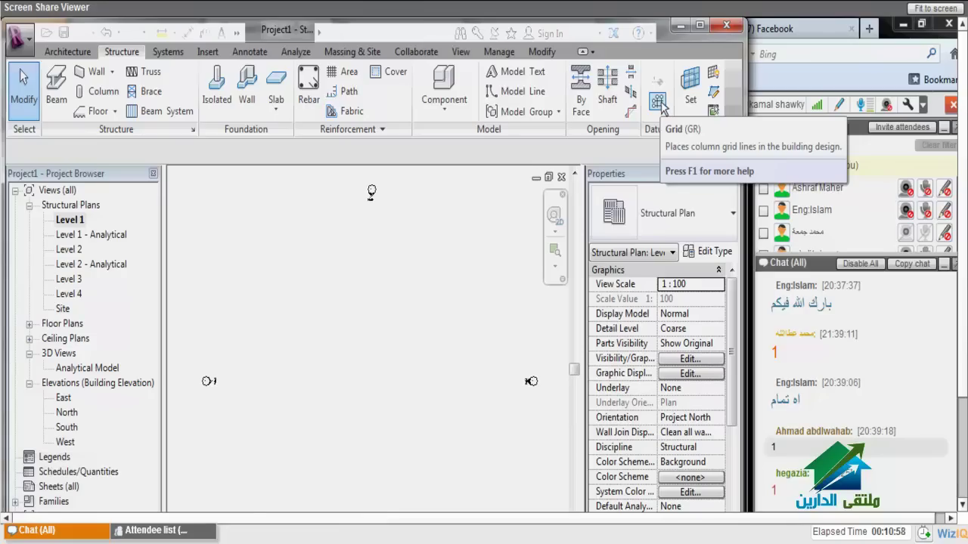
Step: Draw vertical grid 1, copy it into grids 2–5, and draw a horizontal grid labelled A
click(658, 102)
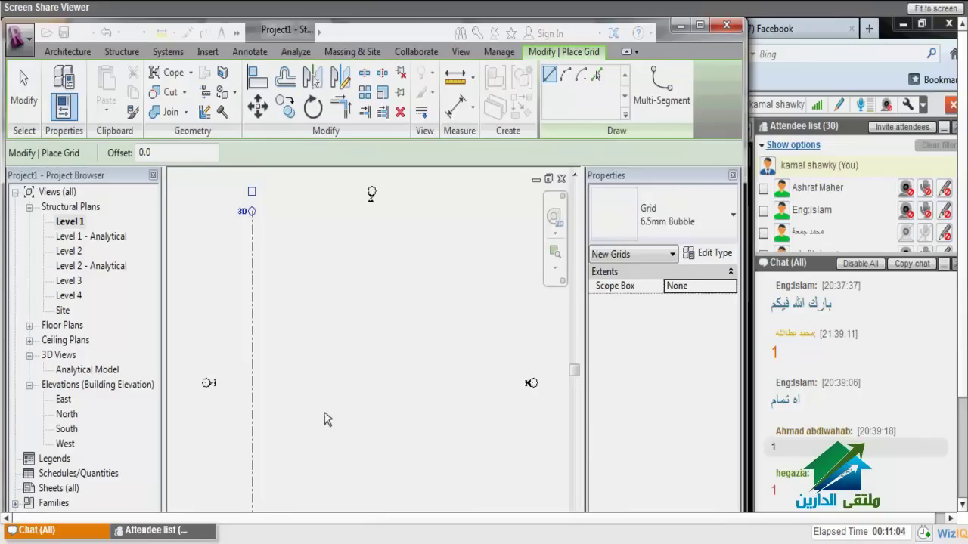
key(Escape)
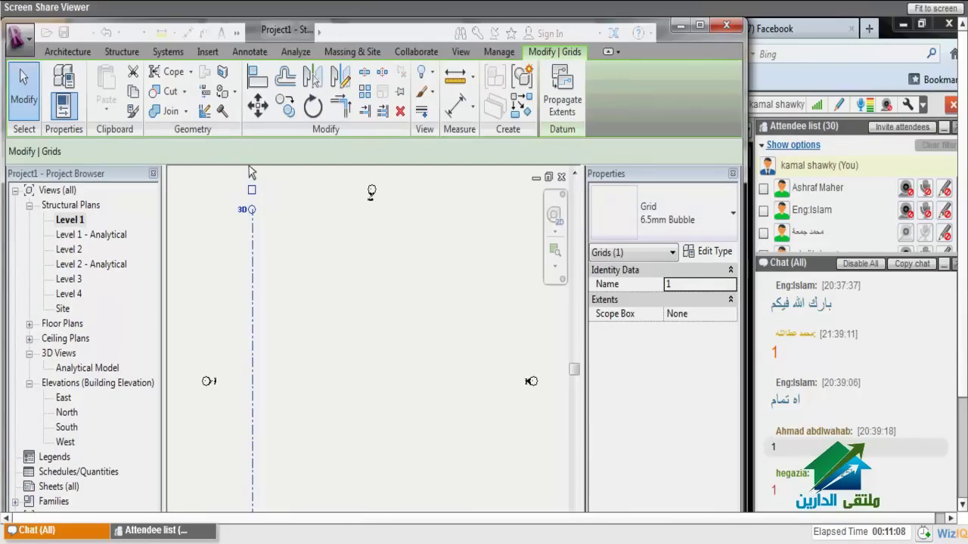
key(c)
key(o)
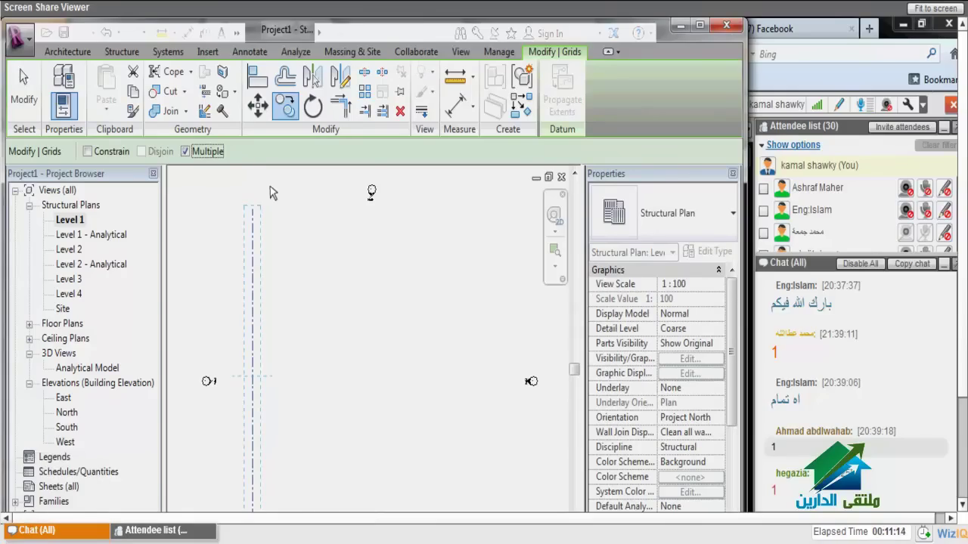
click(251, 377)
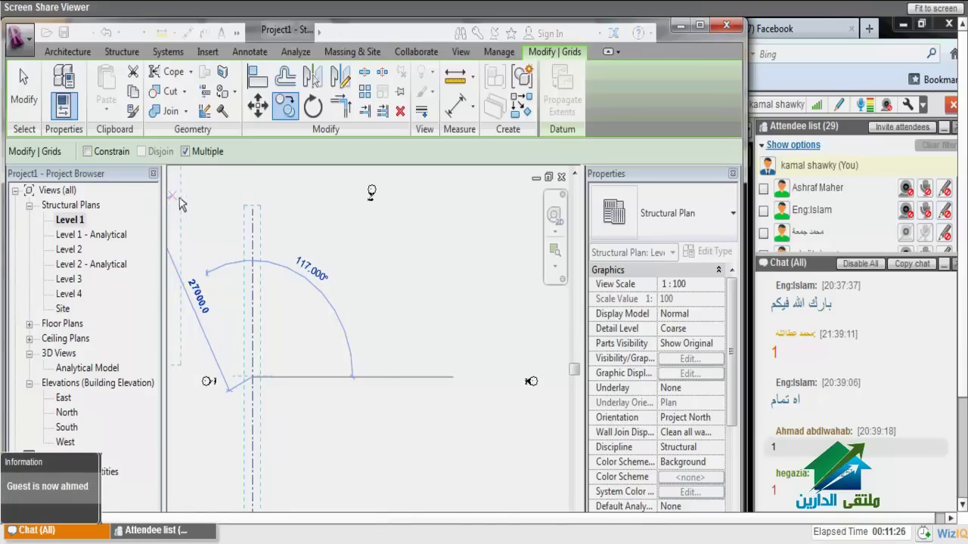
click(88, 151)
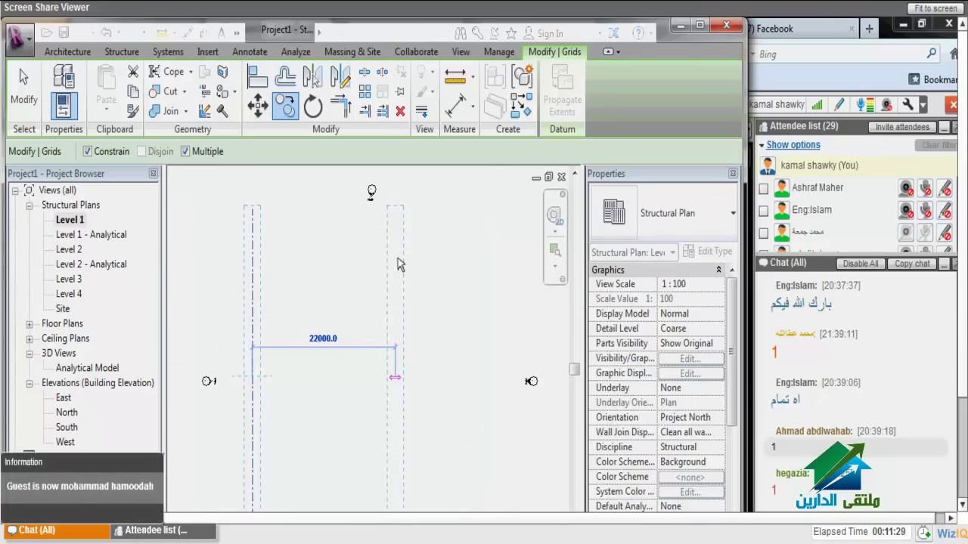
click(304, 376)
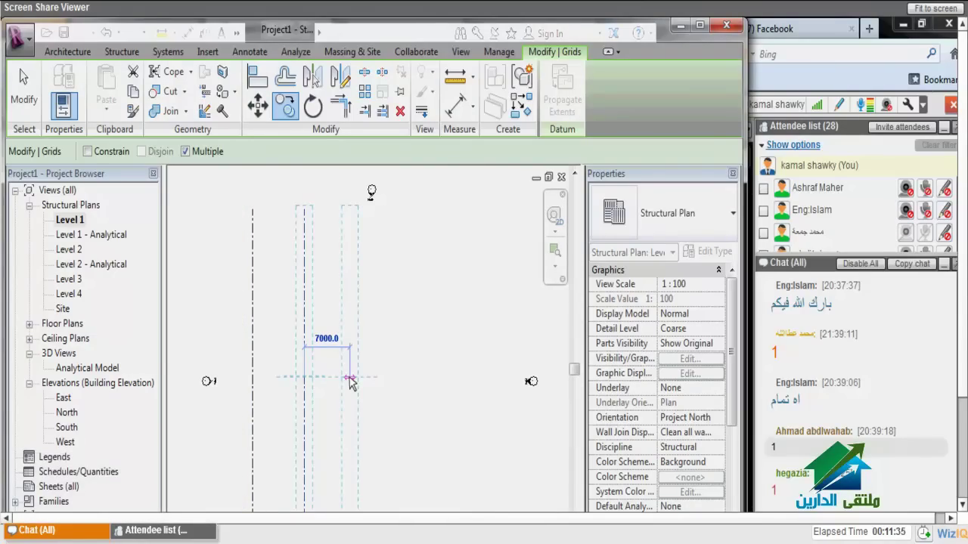
key(Escape)
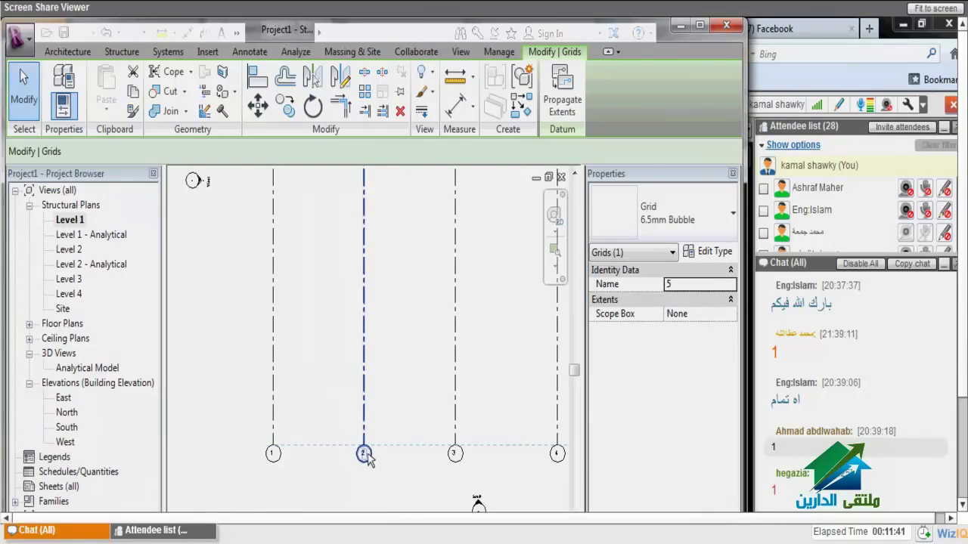
key(g)
key(r)
text(A)
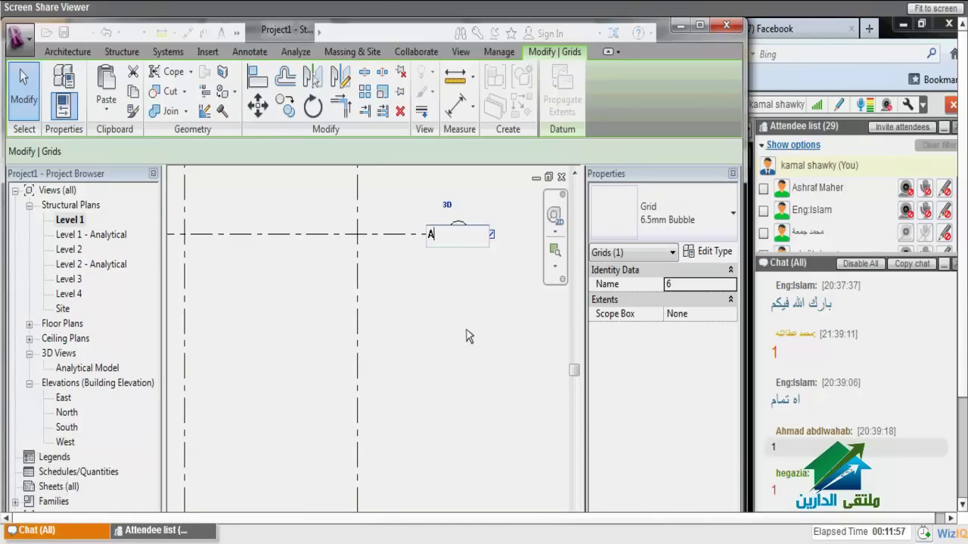
Step: Confirm grid A and copy it upward at 8000, 9000 and 10000 spacings
key(Return)
scroll(467, 335, down, 2)
key(c)
key(o)
click(420, 373)
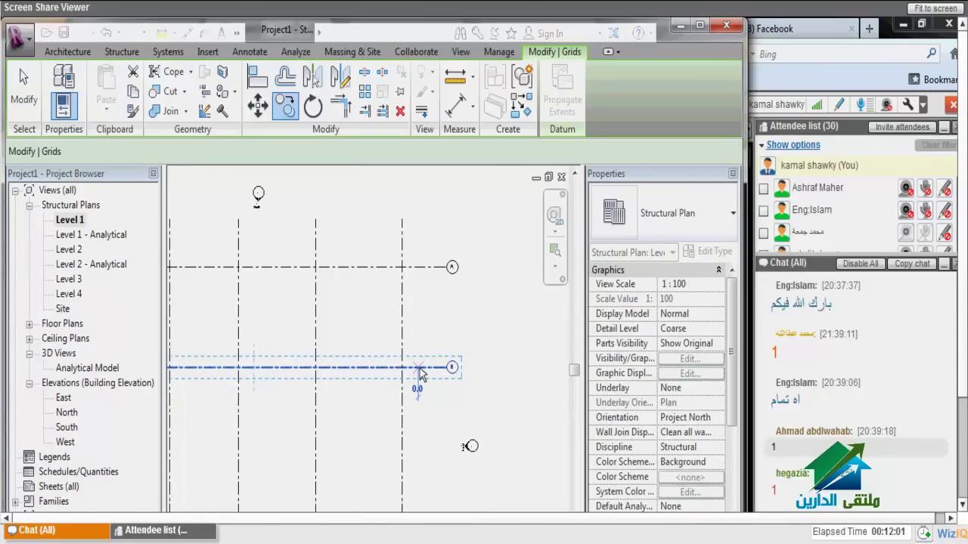
key(Escape)
key(Escape)
scroll(462, 428, up, 3)
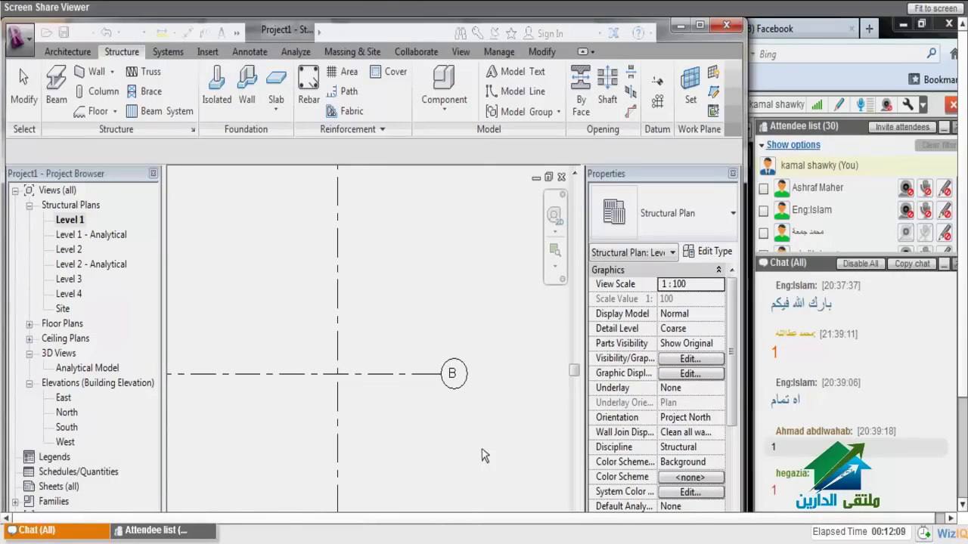
Step: Select the five vertical grids and try Mirror, then cancel and clear the selection
scroll(484, 456, down, 5)
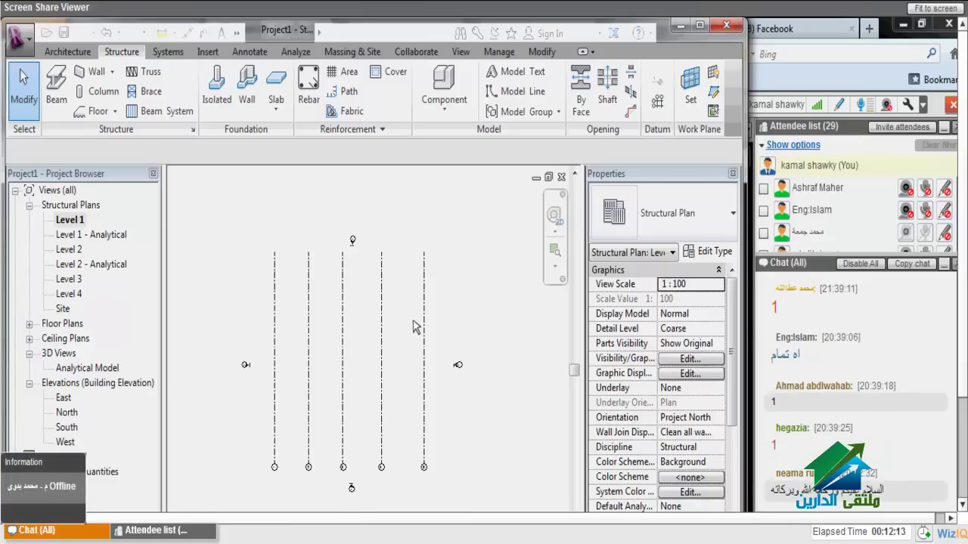
drag(440, 282, 246, 306)
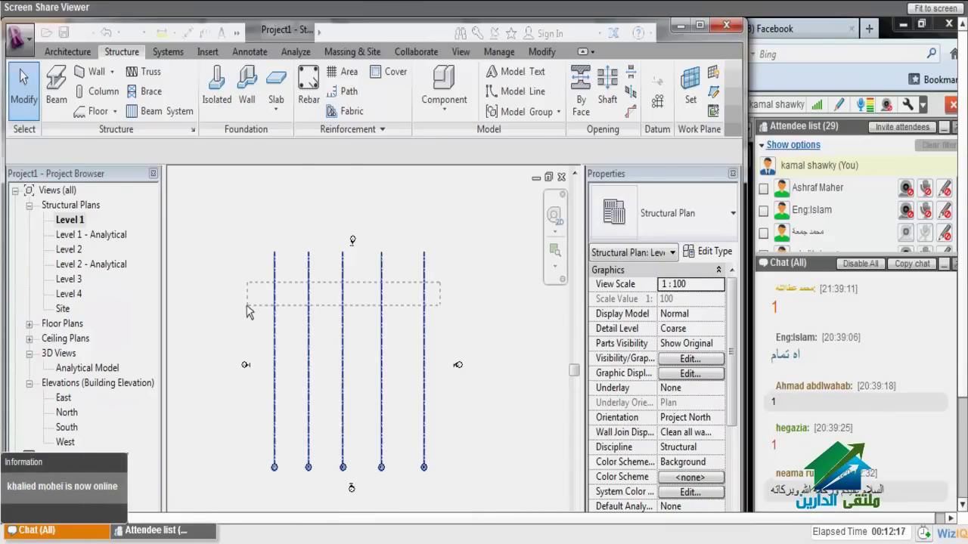
drag(247, 306, 247, 305)
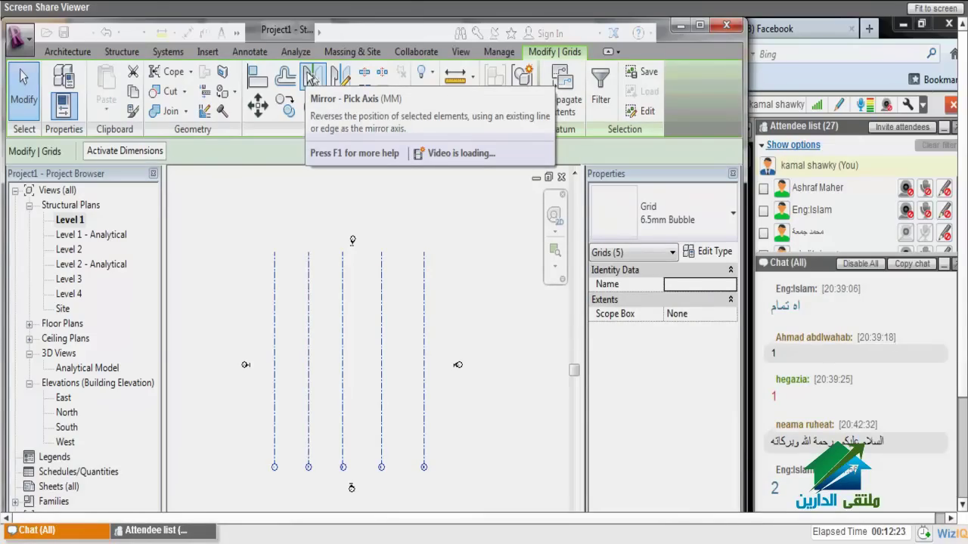
click(340, 76)
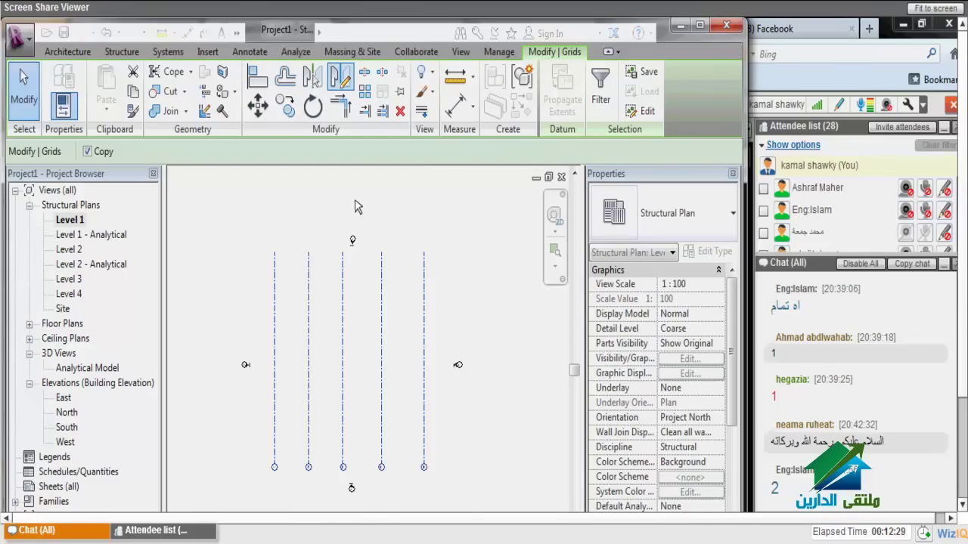
key(Escape)
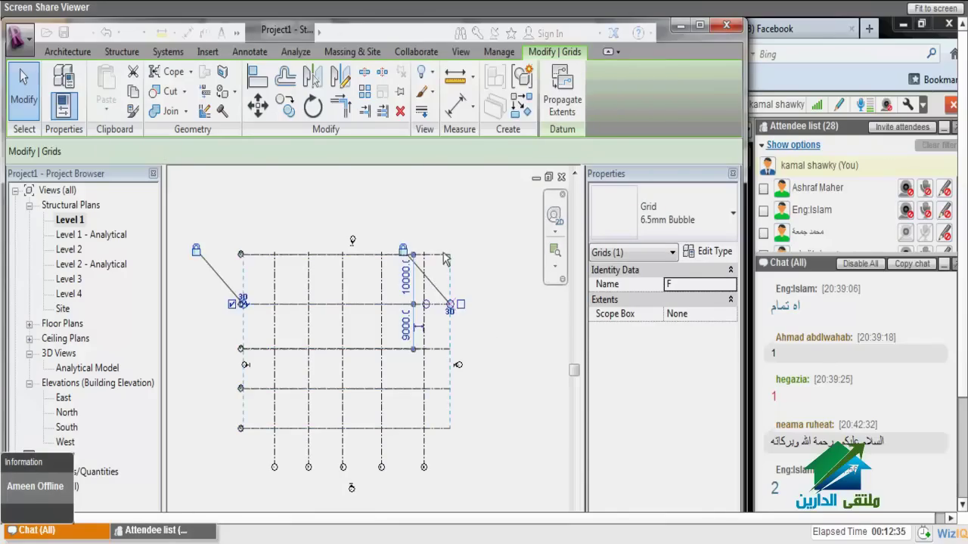
key(Escape)
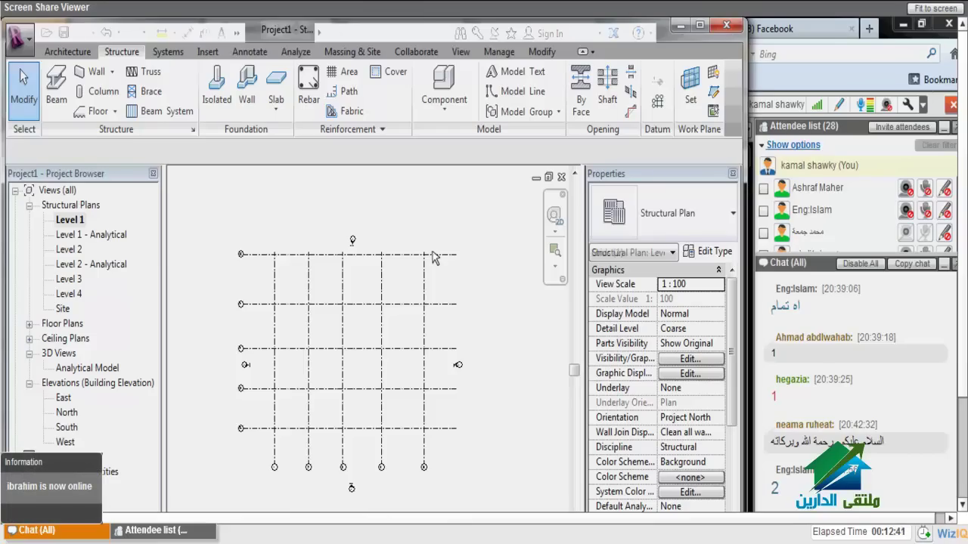
Step: Turn on End 1 and End 2 plan bubbles in the 6.5mm Bubble grid type
click(445, 445)
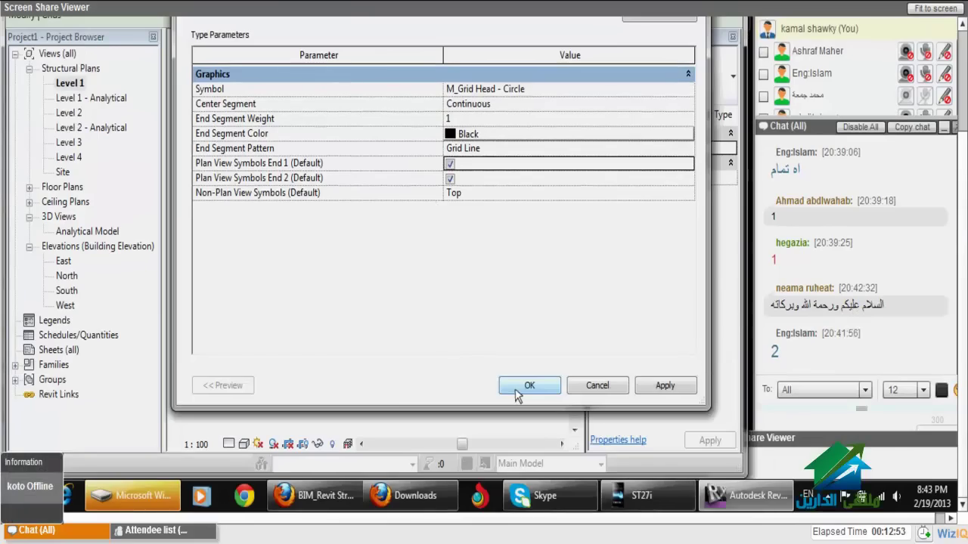
click(529, 388)
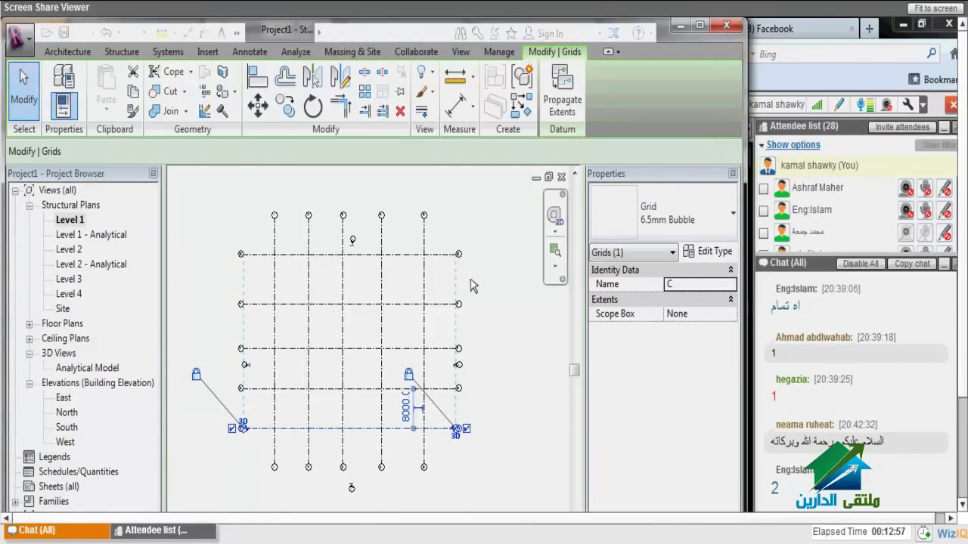
click(251, 365)
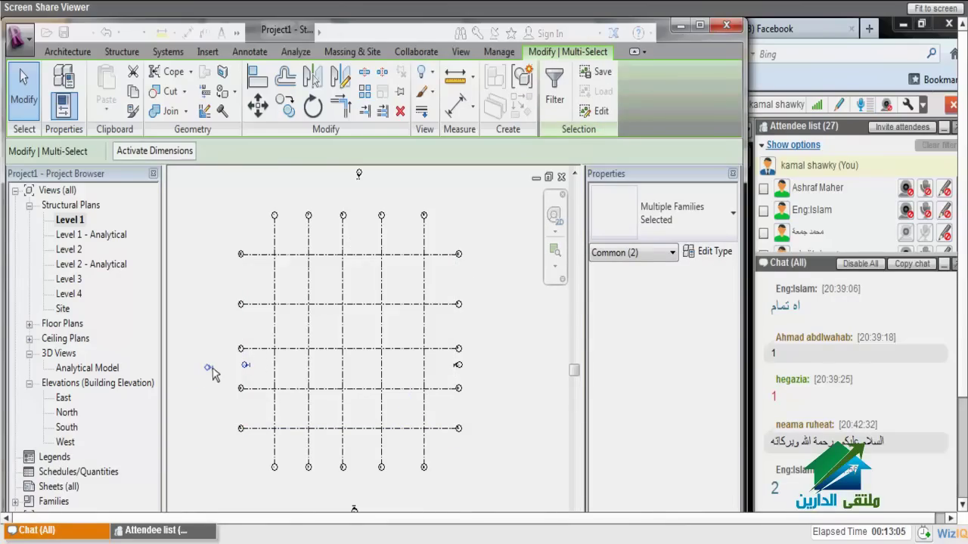
Step: Start the structural column tool (CL) set to Height, reaching up to the chosen top level
key(Escape)
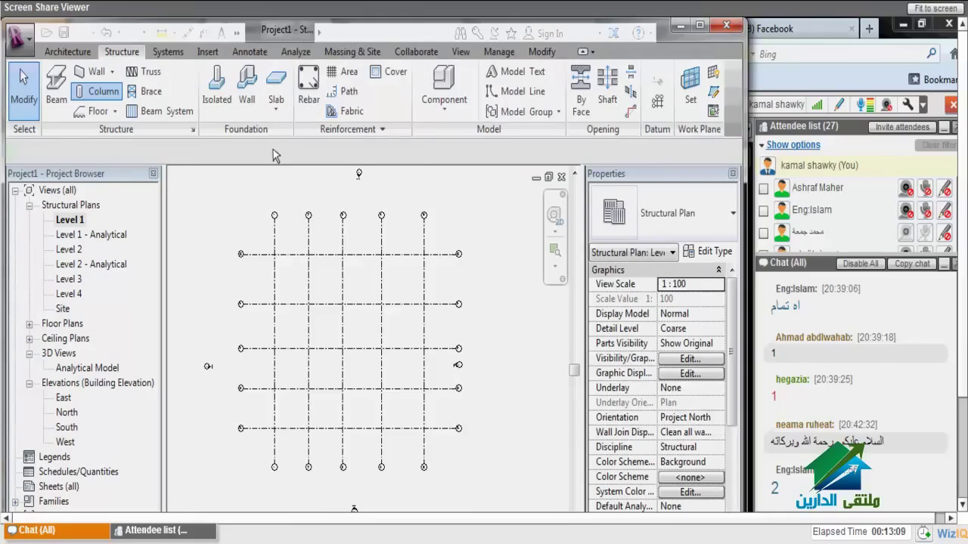
key(c)
key(l)
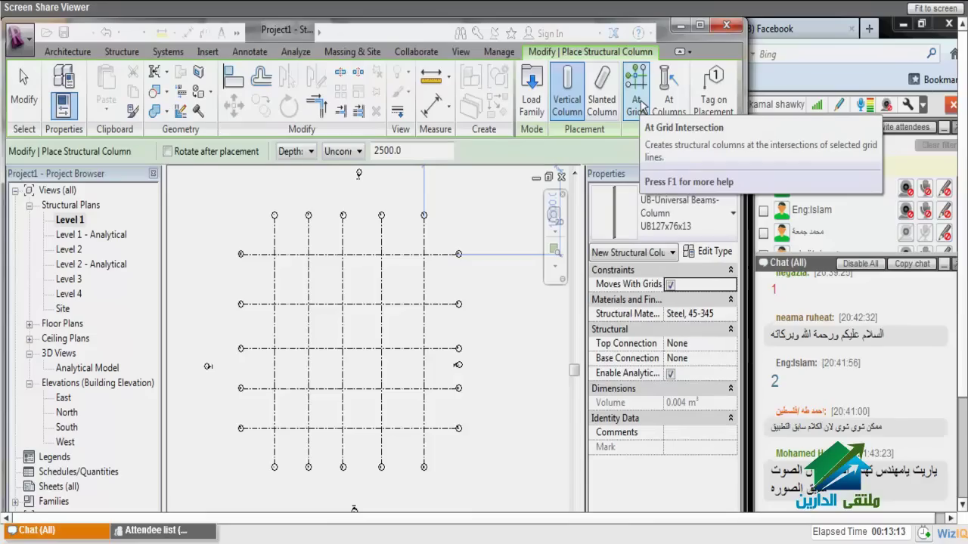
click(295, 151)
click(291, 180)
click(344, 151)
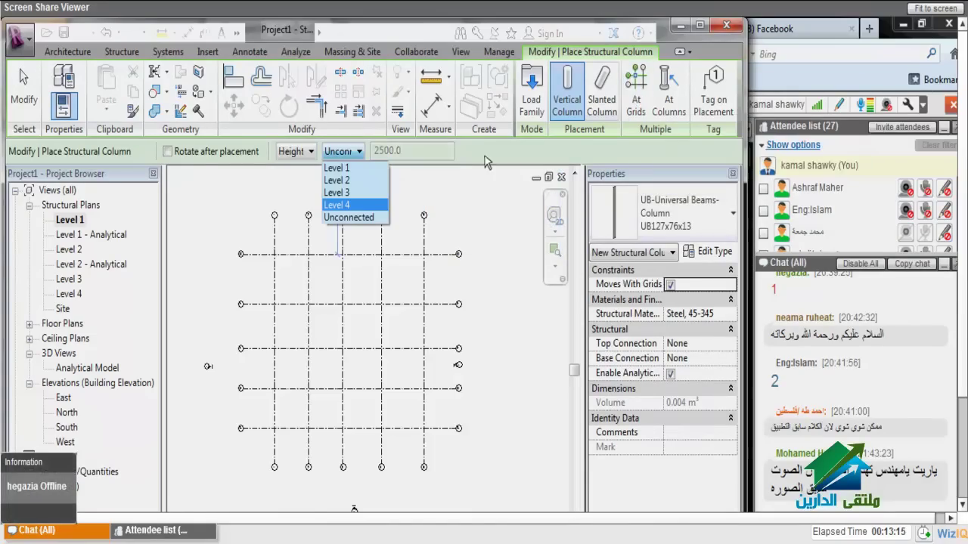
click(338, 205)
Step: Place UB127x76x13 columns at all 25 grid intersections using At Grids
click(632, 106)
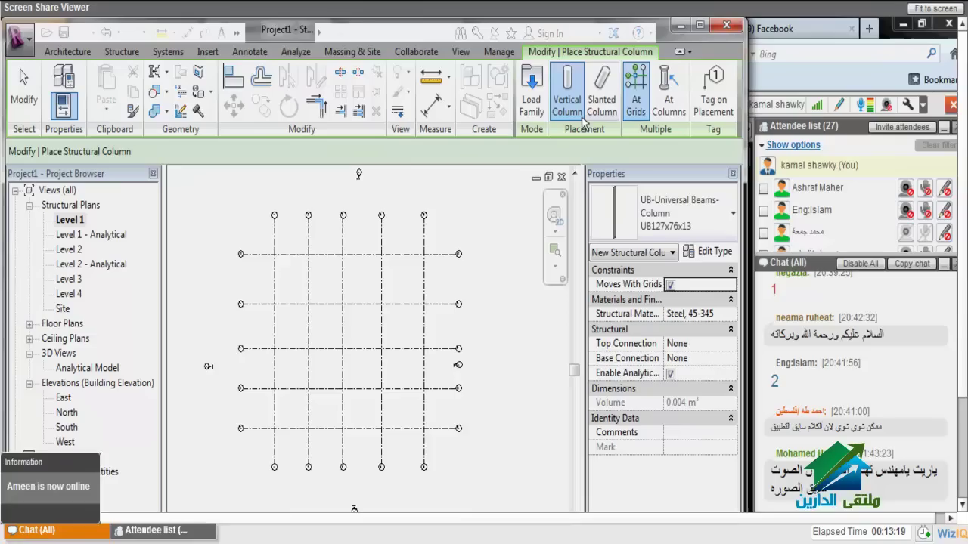
click(633, 106)
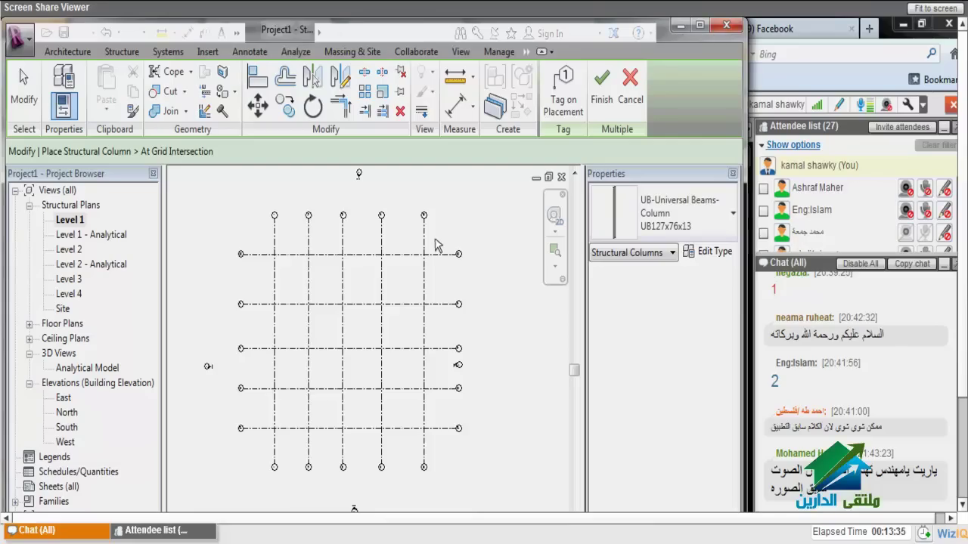
drag(435, 245, 320, 404)
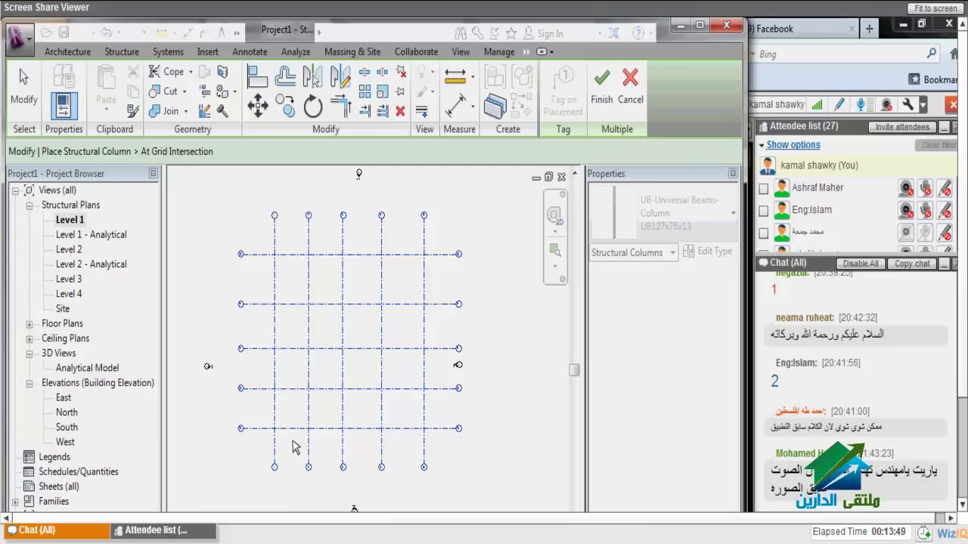
scroll(391, 197, down, 4)
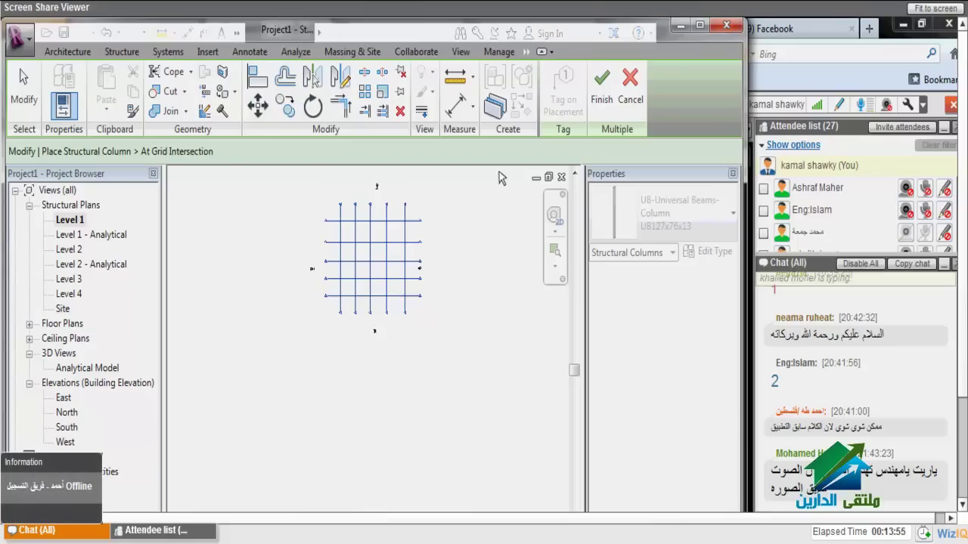
key(Return)
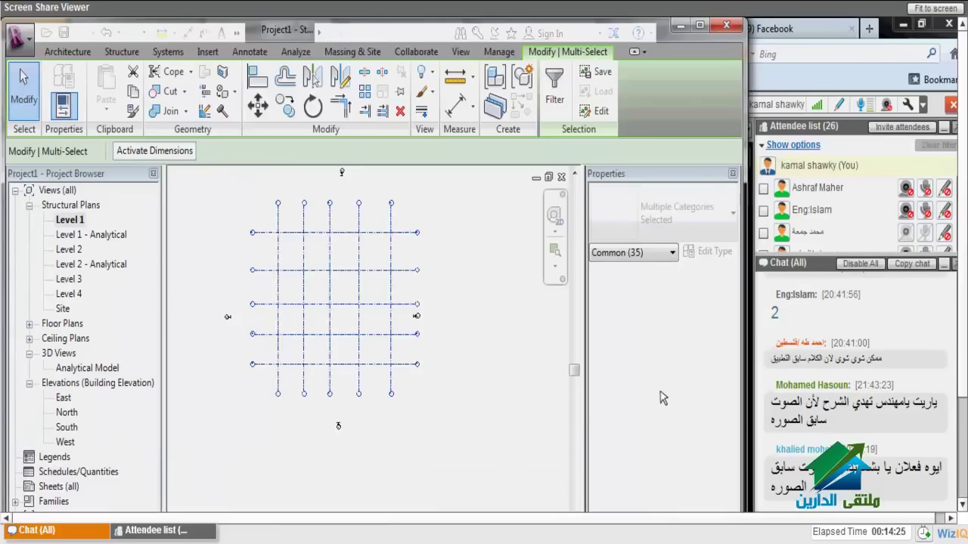
Step: Filter out the grids and switch the 25 columns to Concrete-Rectangular-Column 600 x 750mm
click(554, 89)
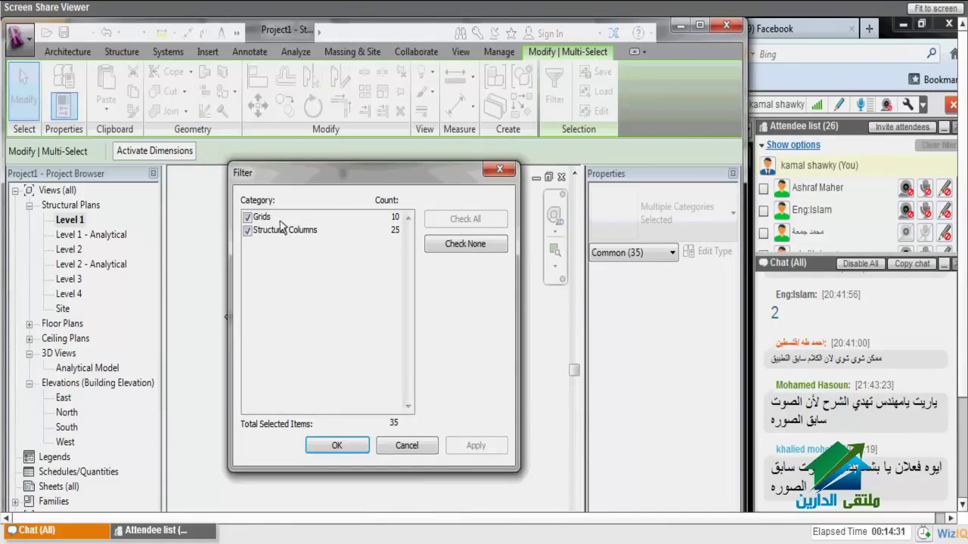
click(280, 218)
key(Return)
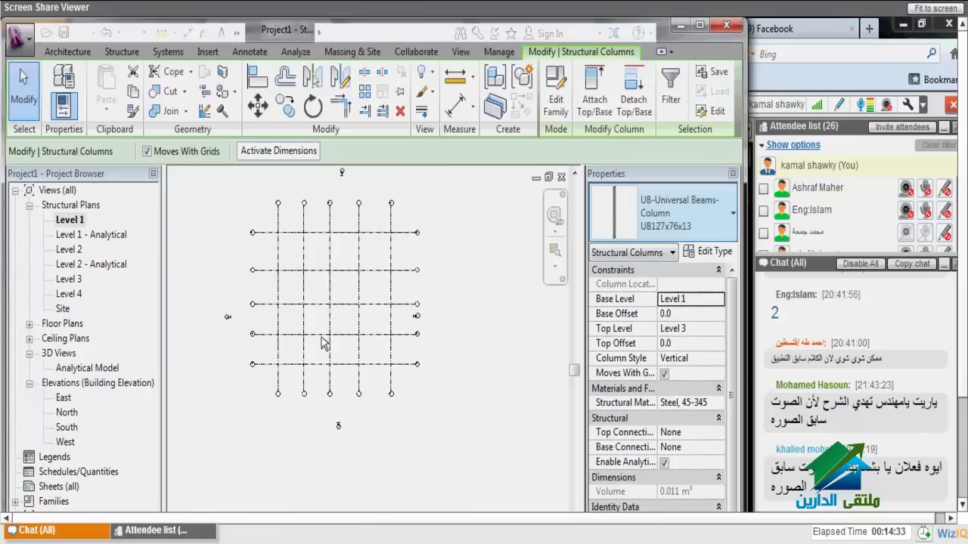
click(621, 235)
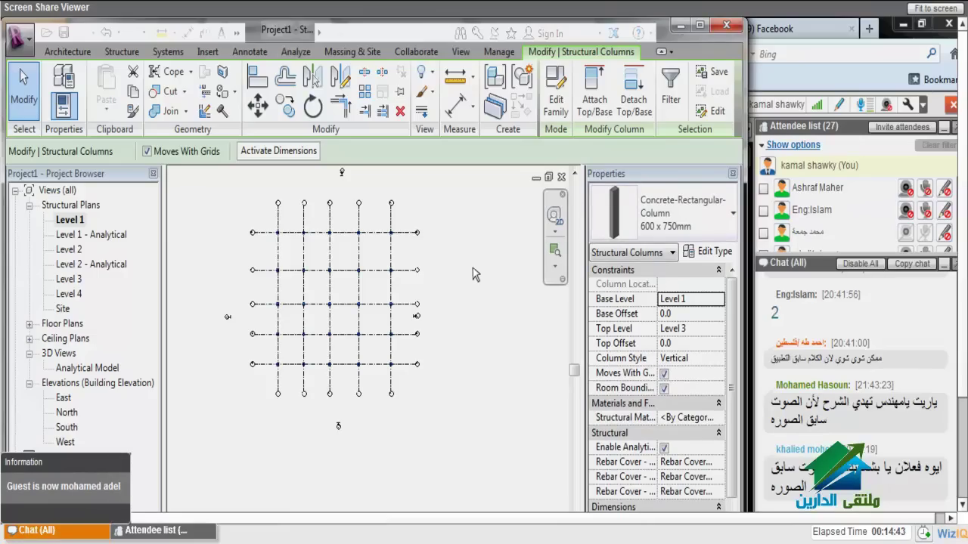
key(Escape)
key(Escape)
scroll(363, 204, up, 2)
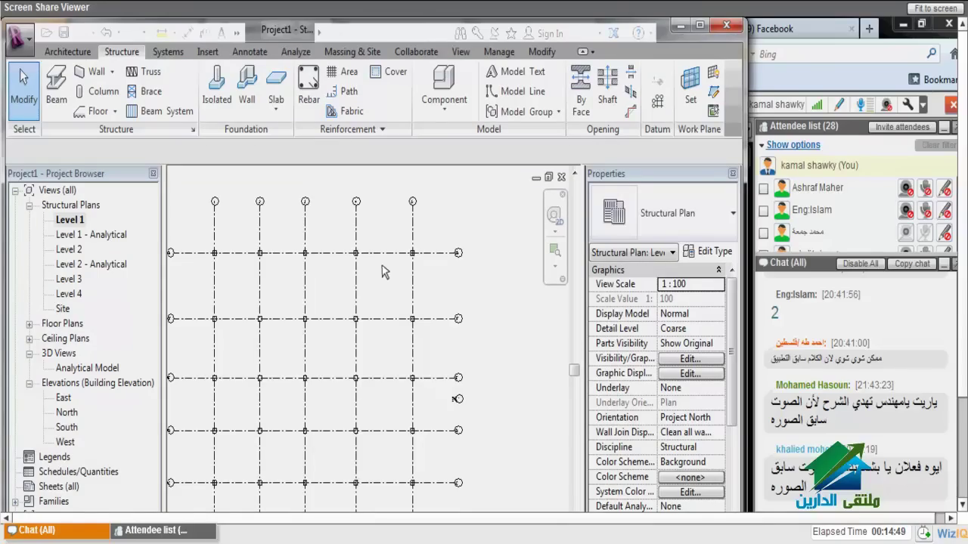
Step: Copy the columns from the Level 3 plan and paste them aligned to Level 4
scroll(427, 259, down, 2)
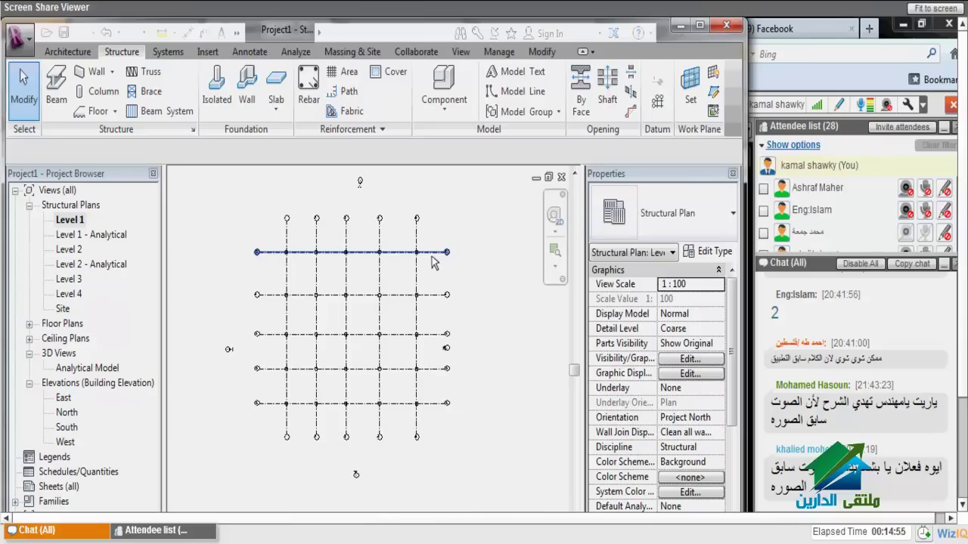
double_click(69, 279)
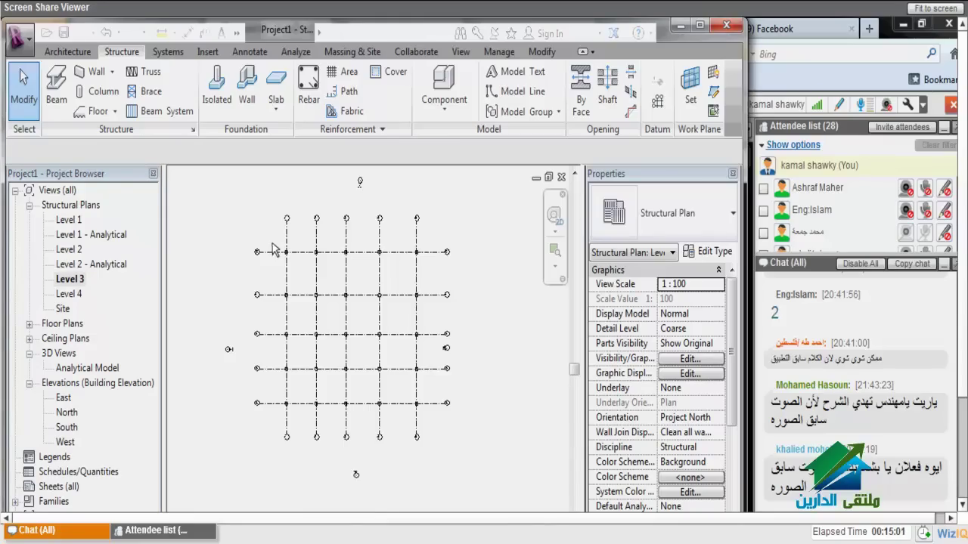
click(391, 442)
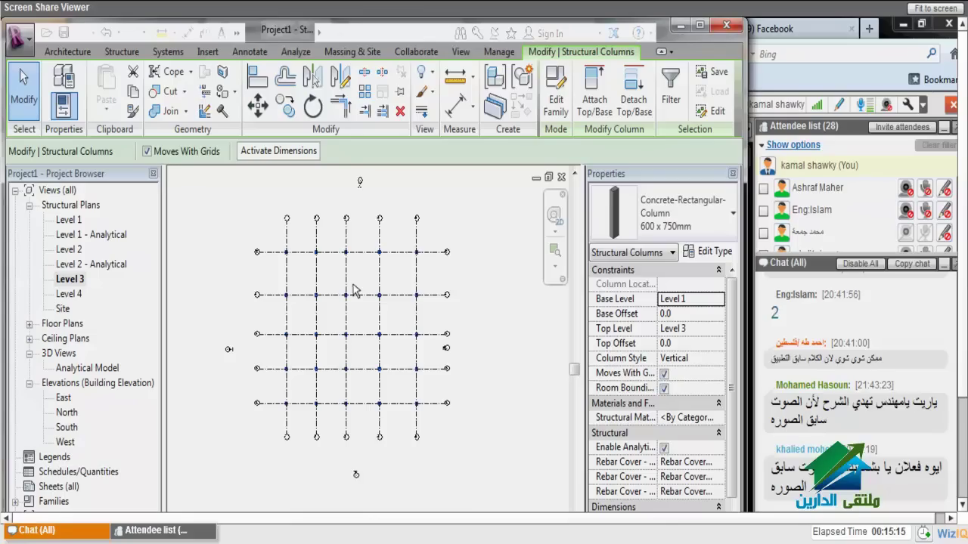
click(135, 97)
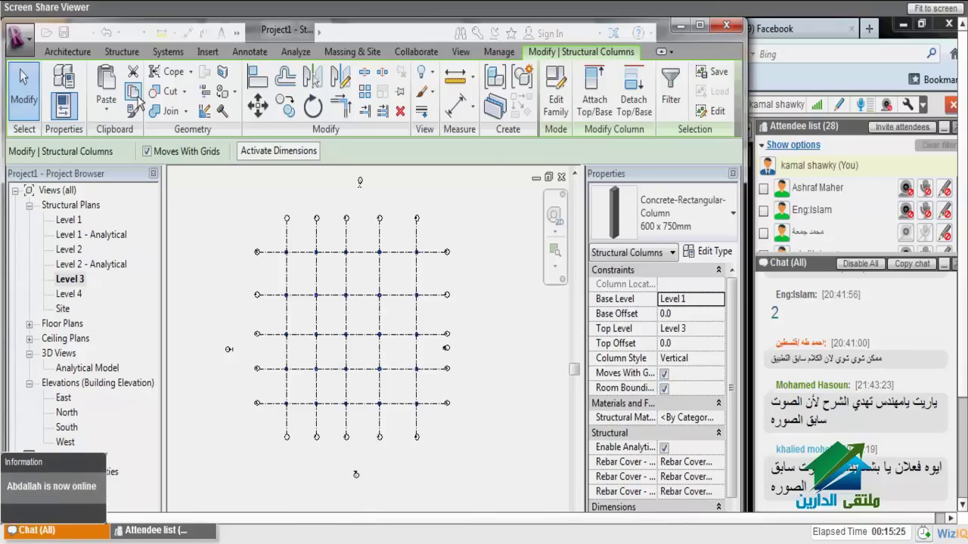
click(105, 110)
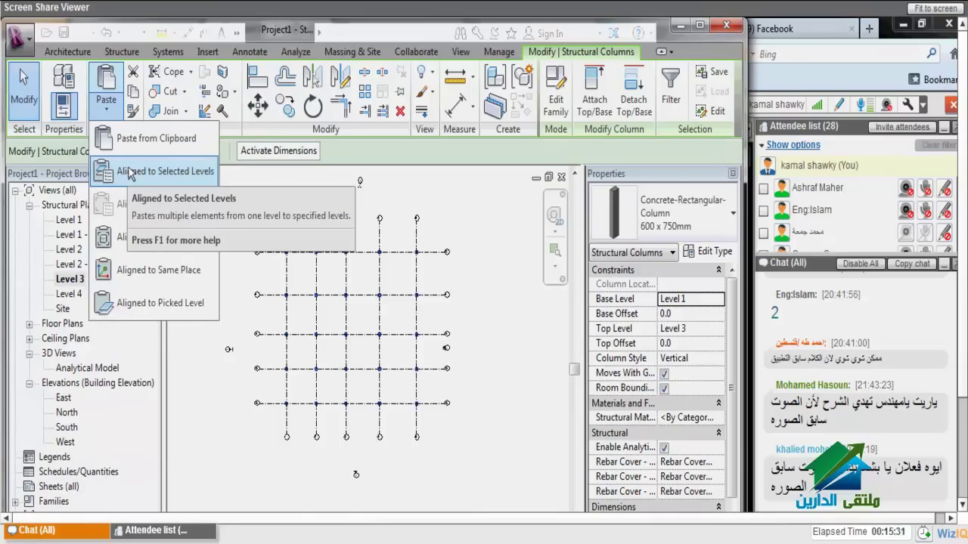
click(130, 173)
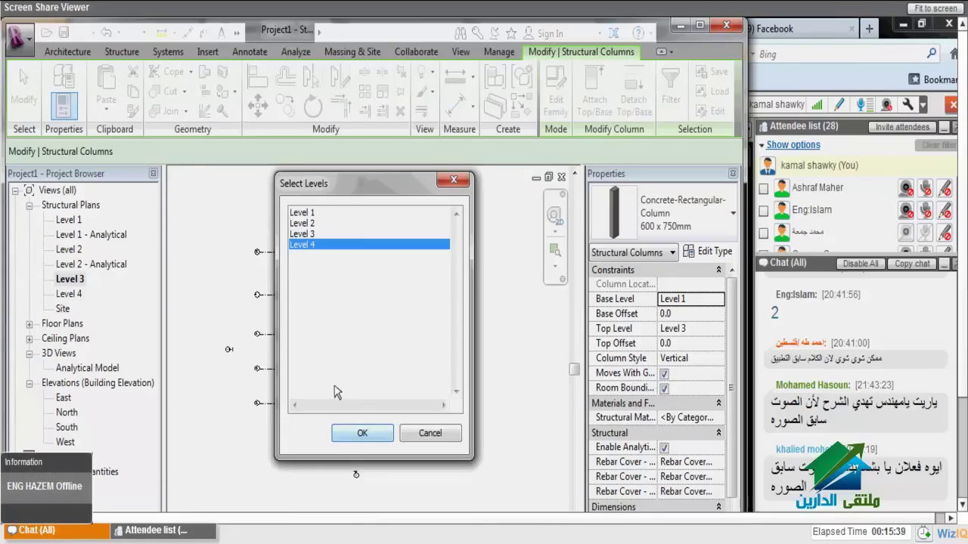
click(355, 433)
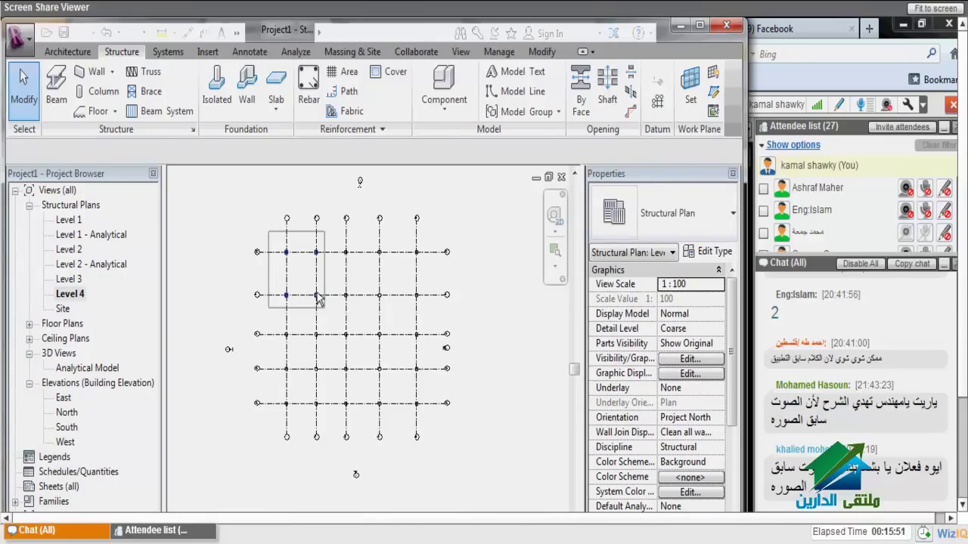
Step: Load the M_Concrete-Round-Column family and assign a 750mm round type to selected Level 4 columns
drag(319, 300, 319, 301)
click(617, 227)
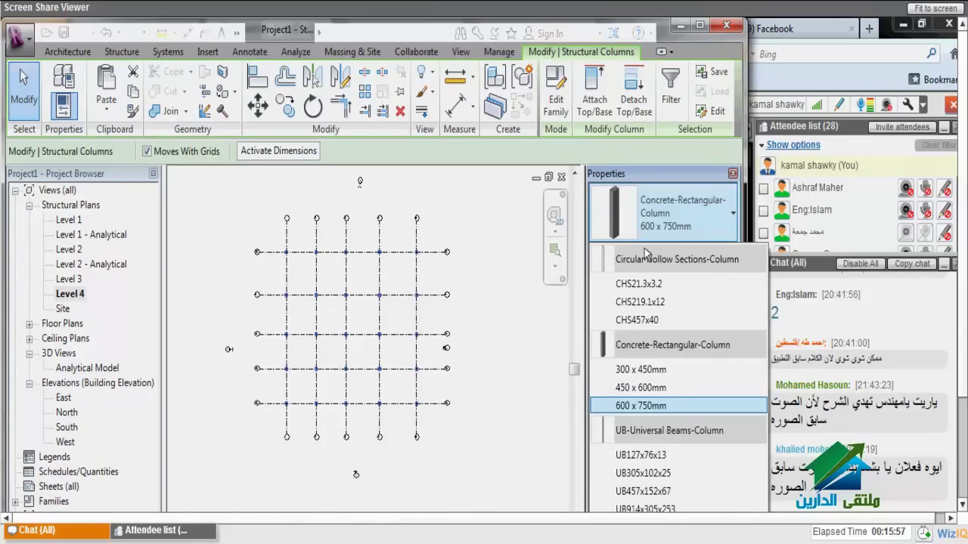
key(Escape)
key(Escape)
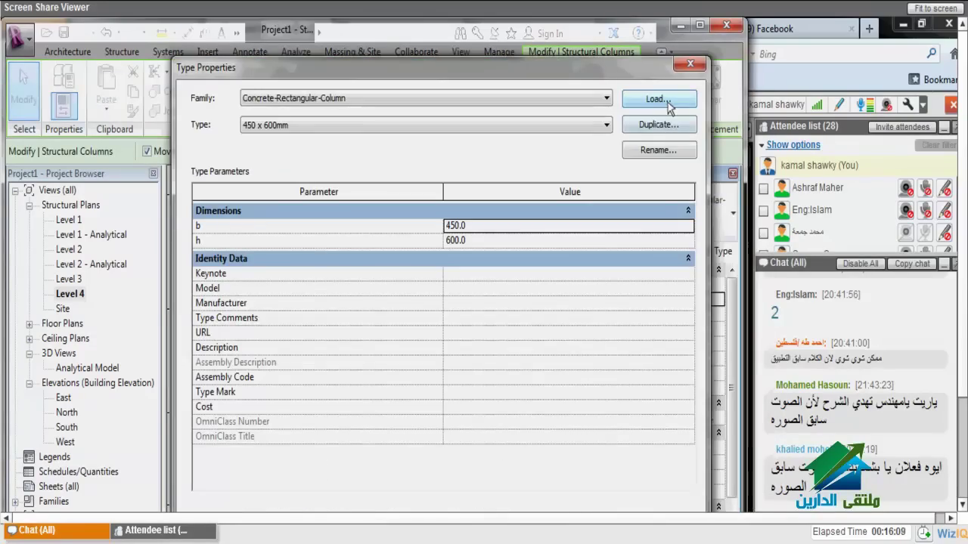
click(664, 102)
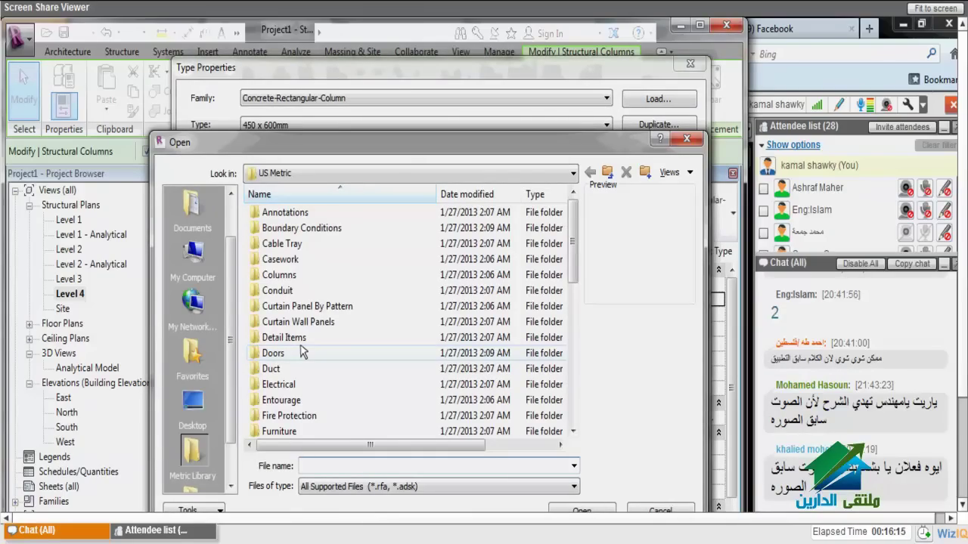
scroll(301, 353, down, 5)
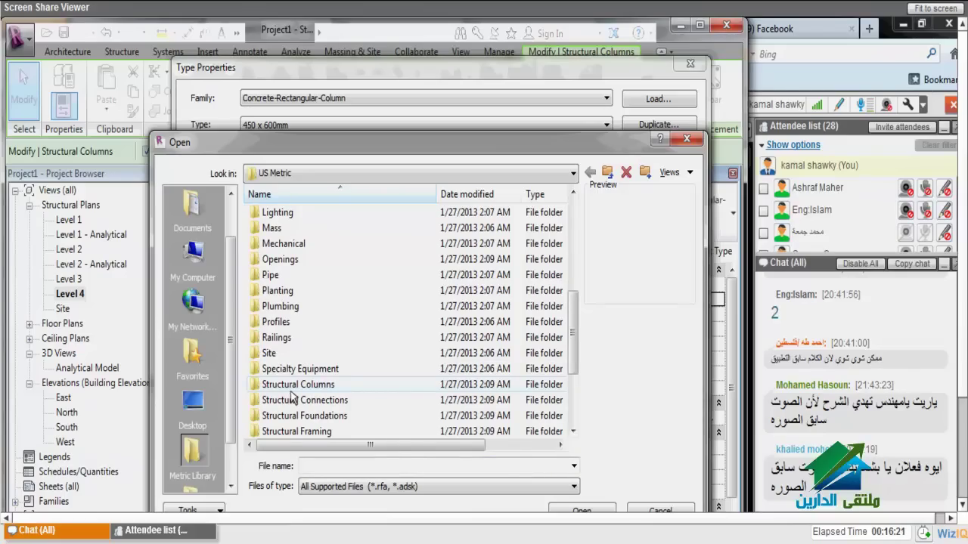
double_click(291, 392)
double_click(499, 241)
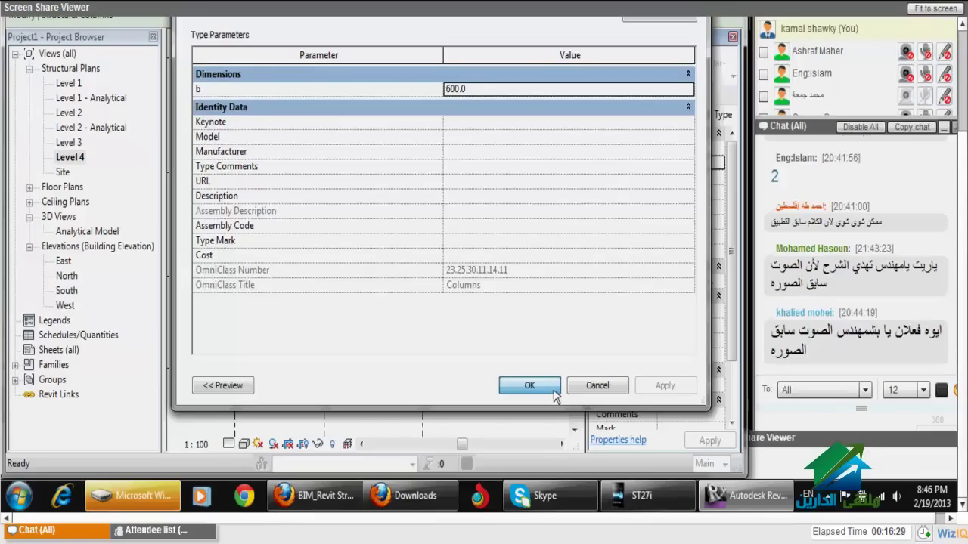
click(553, 392)
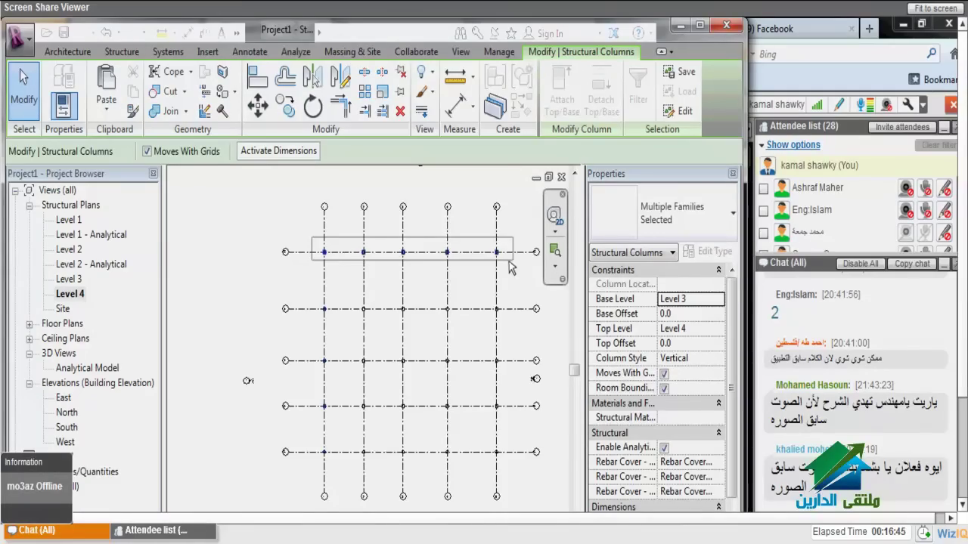
click(666, 214)
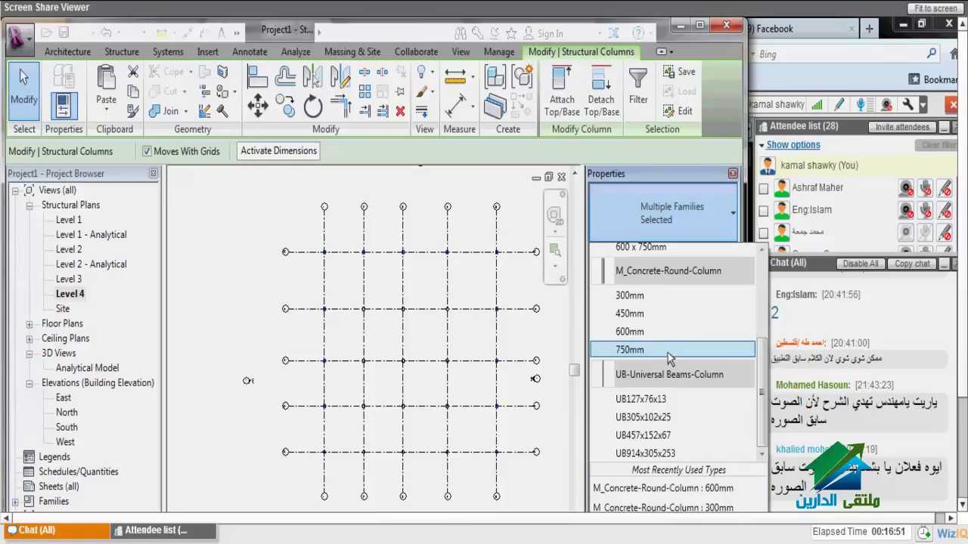
key(Escape)
key(Escape)
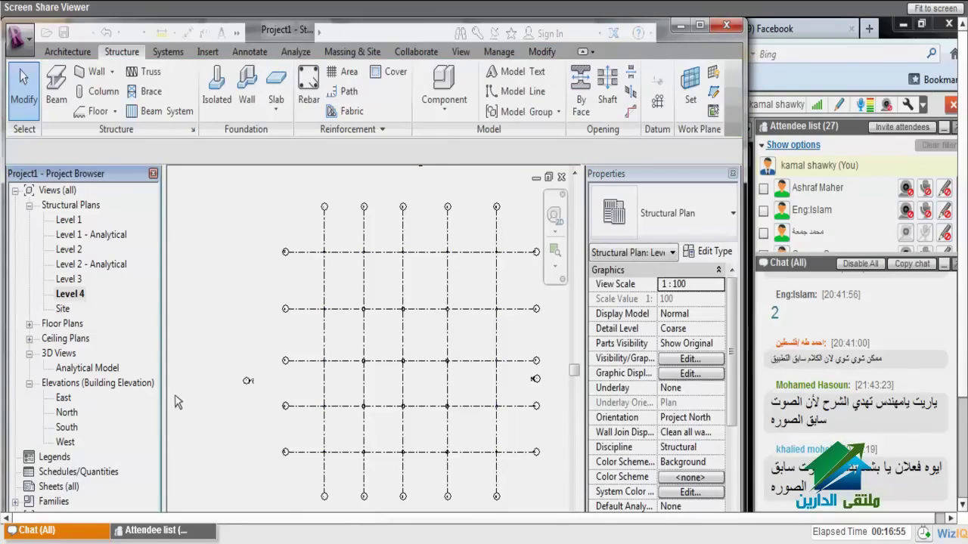
Step: Return to the Level 1 structural plan and zoom out to show the full column grid
double_click(63, 397)
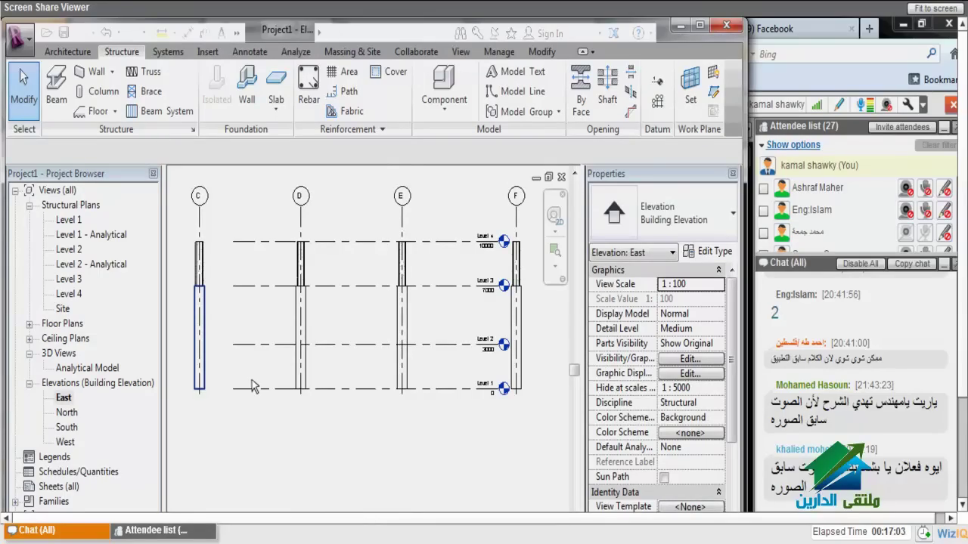
scroll(254, 386, up, 2)
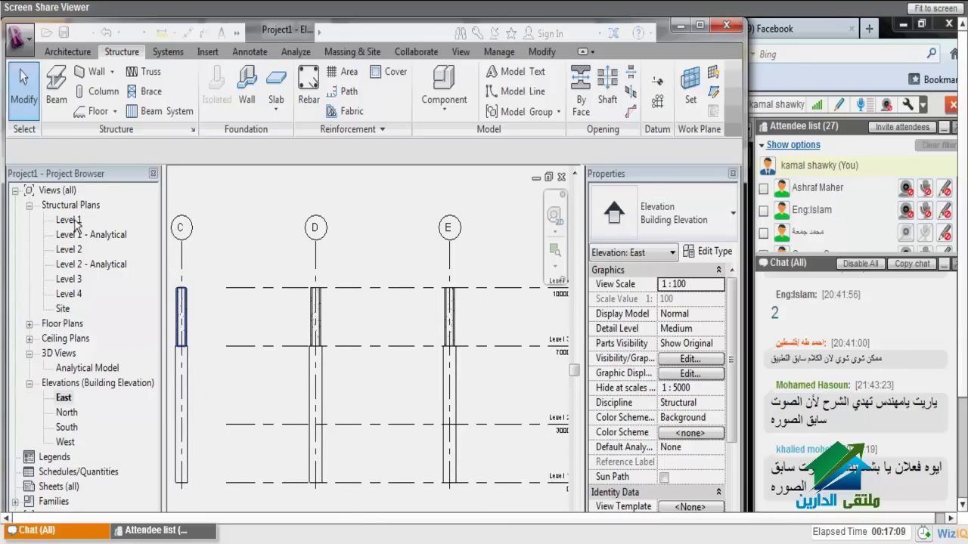
click(74, 221)
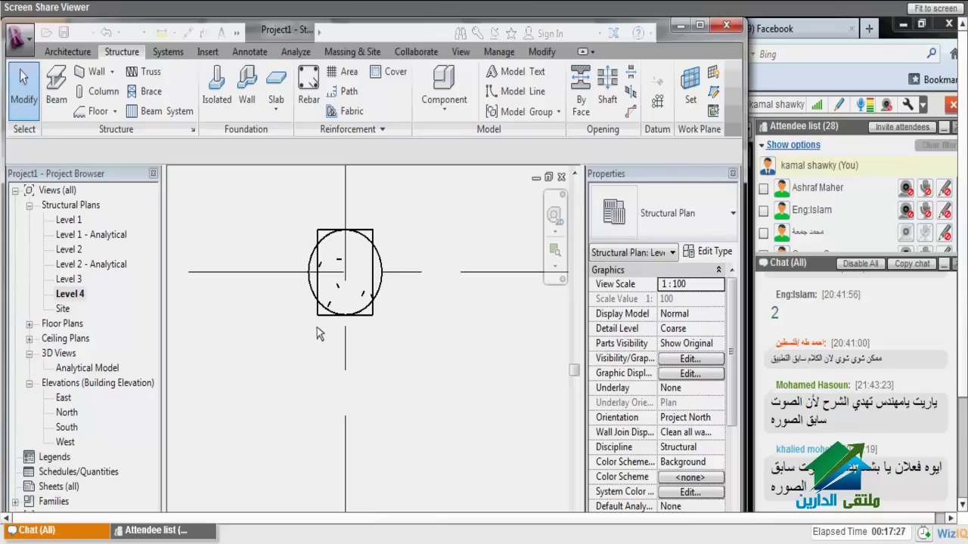
scroll(317, 327, down, 5)
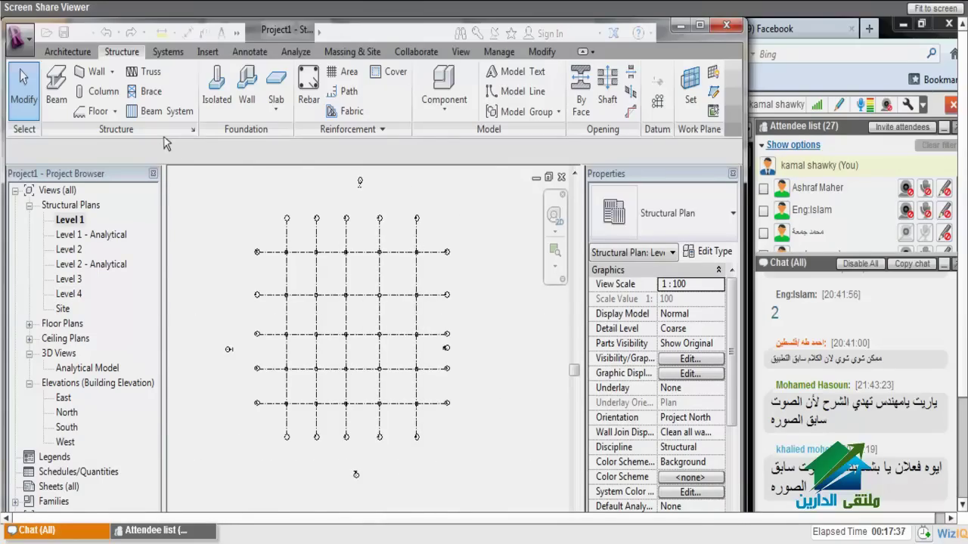
Step: Place structural walls up to Level 2 along the top and left grid lines from the corner column
click(91, 72)
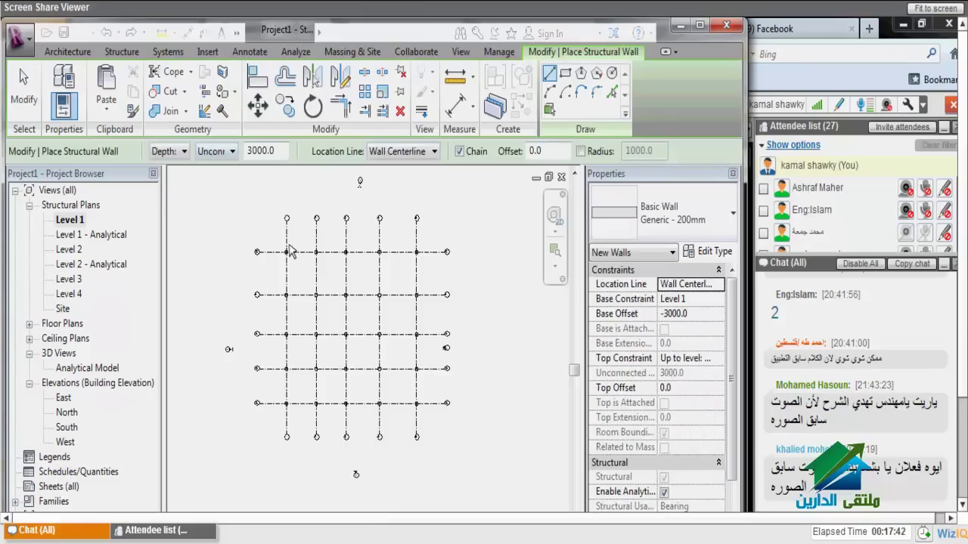
click(216, 151)
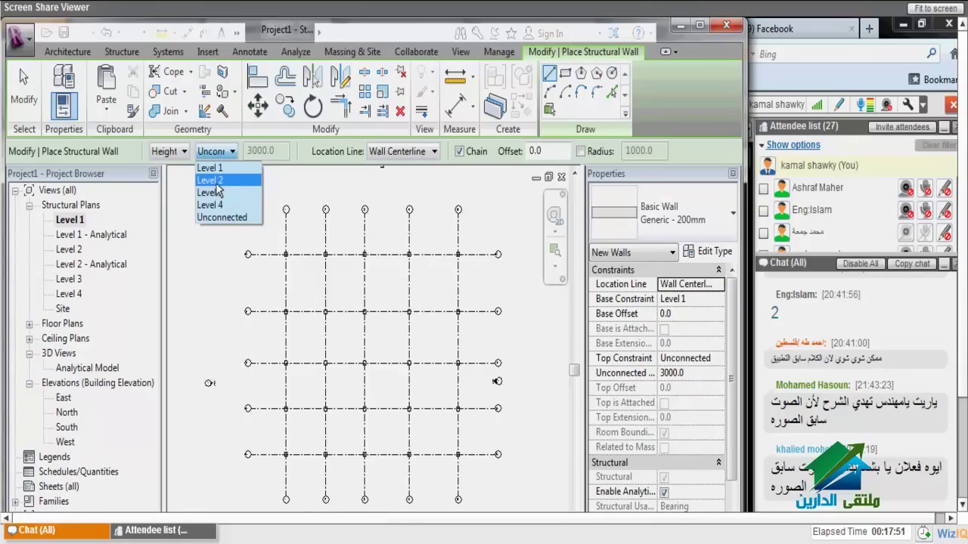
click(216, 182)
scroll(323, 248, up, 2)
click(258, 259)
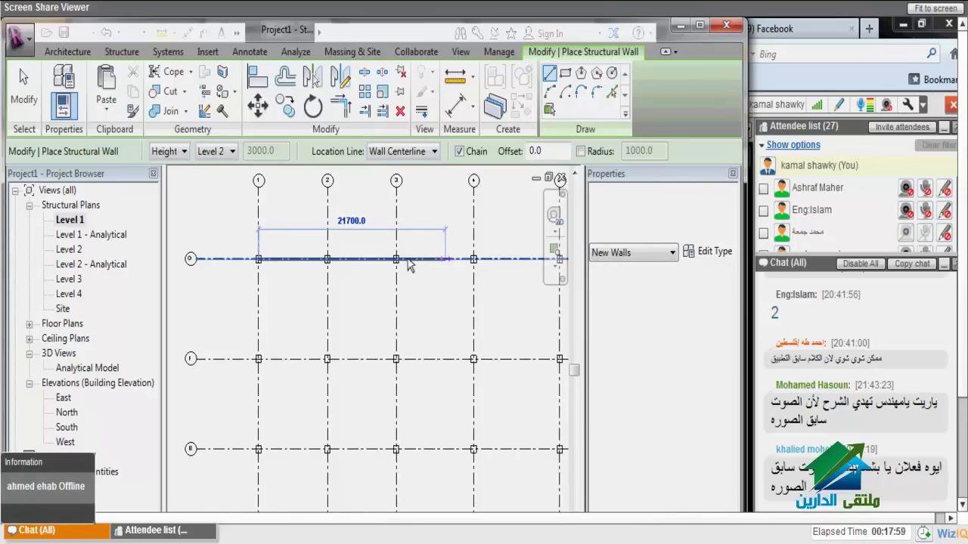
scroll(246, 250, up, 3)
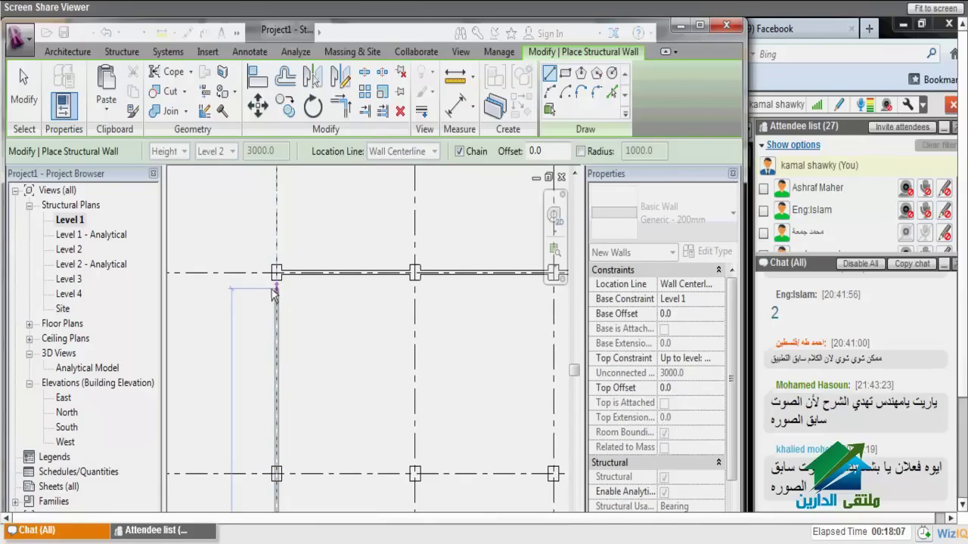
key(Escape)
key(Escape)
scroll(273, 295, up, 3)
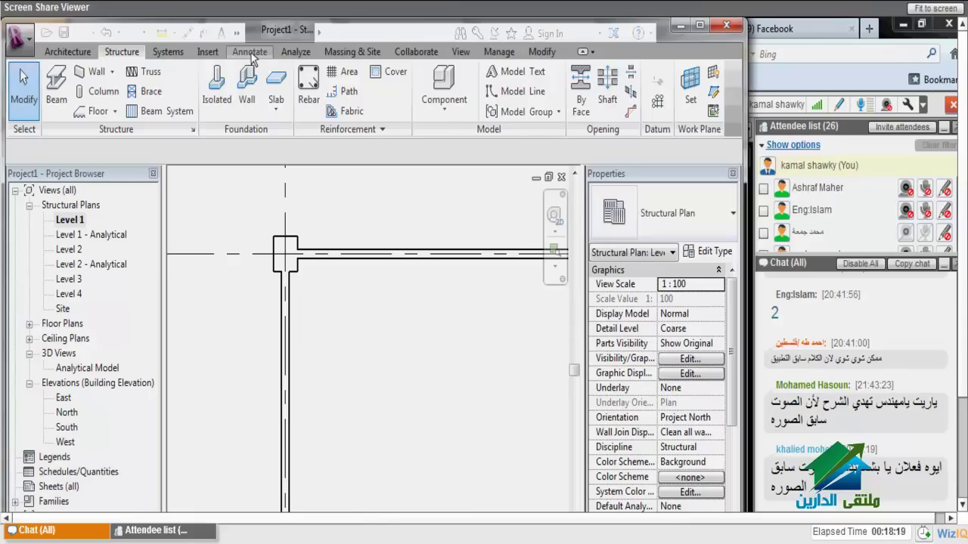
Step: Use AL (Align) to make the perimeter walls' outer faces flush with the columns' outer faces
key(alt+v)
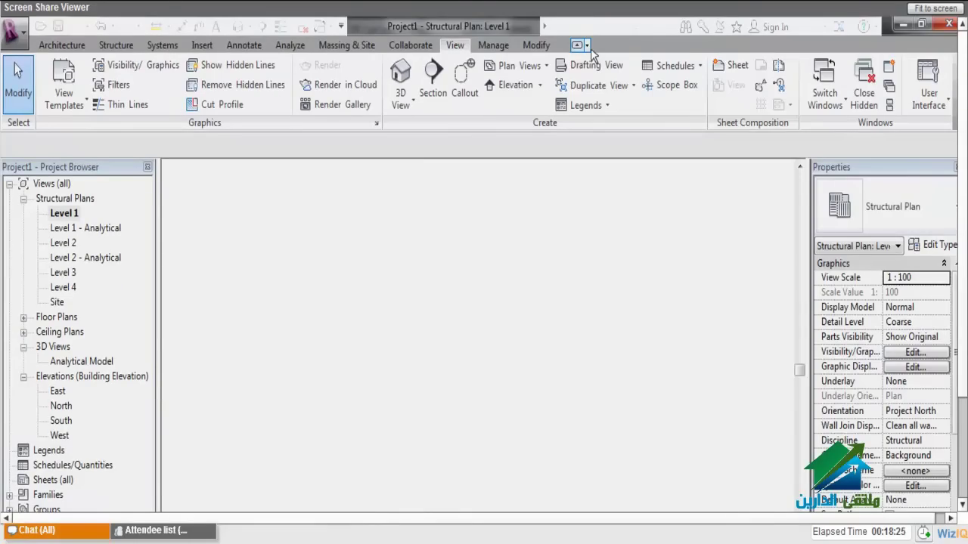
click(536, 45)
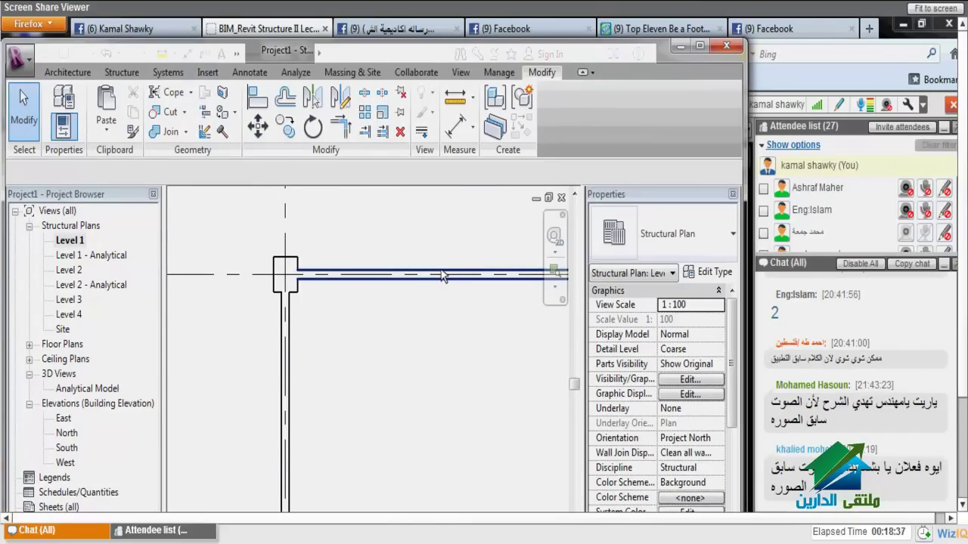
key(a)
key(l)
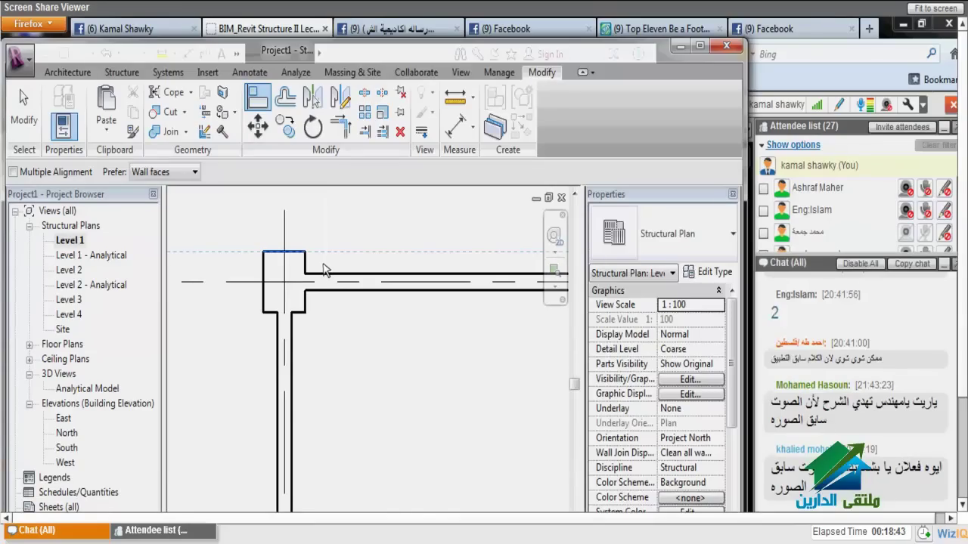
click(323, 270)
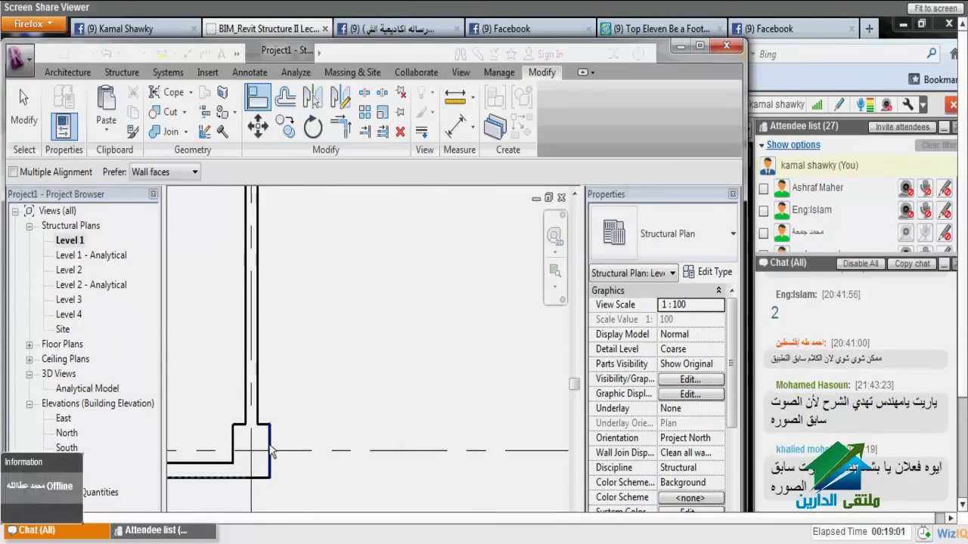
scroll(269, 452, down, 3)
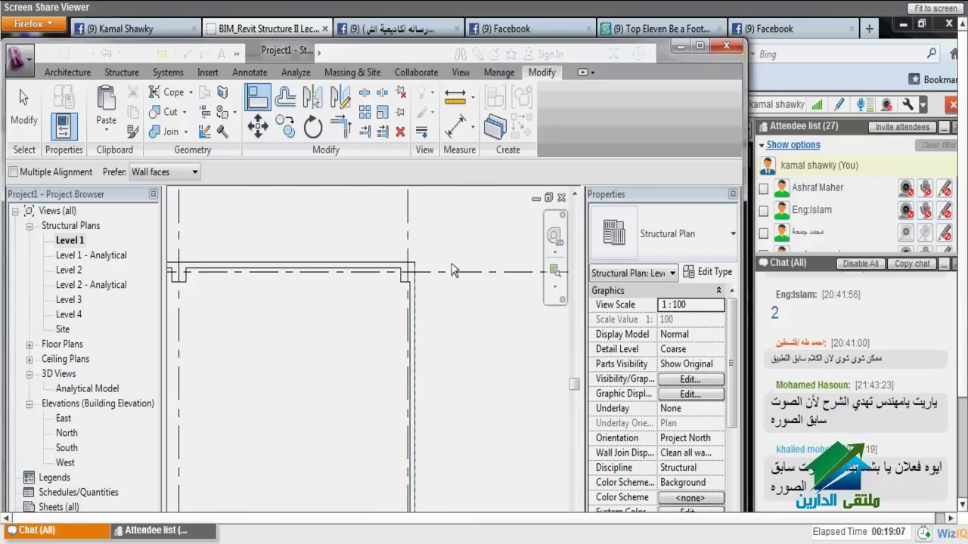
key(Escape)
key(z)
key(f)
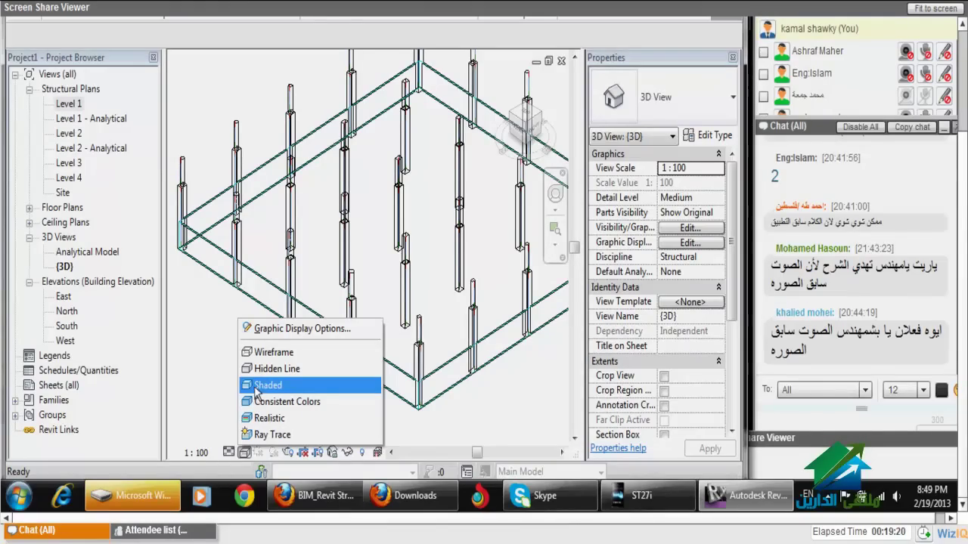
Step: Shade the 3D view, then open the Level 2 and Level 3 structural plans
click(257, 386)
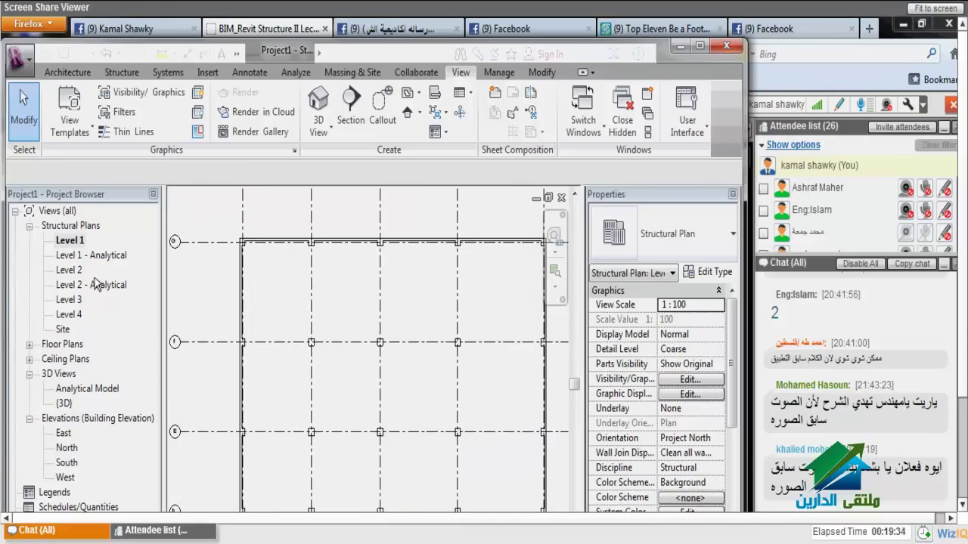
double_click(76, 270)
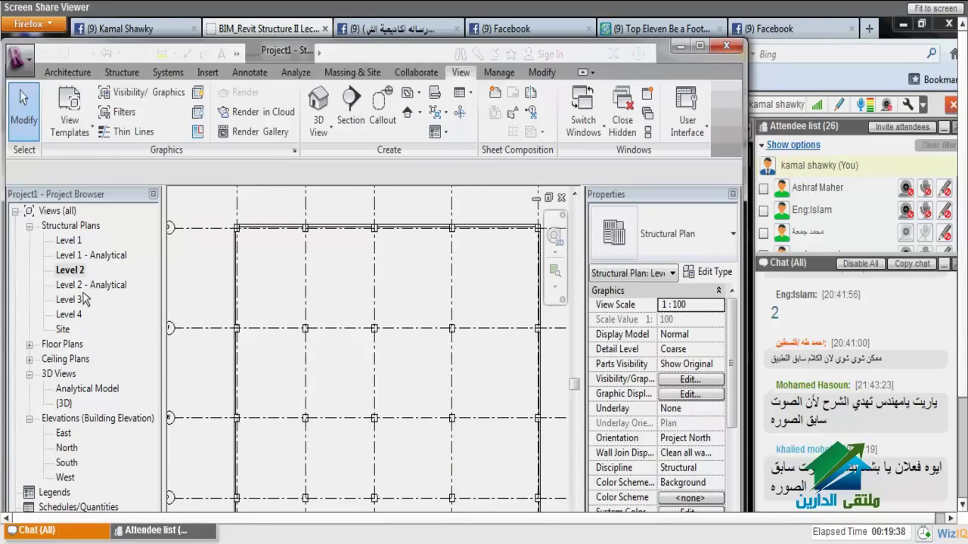
double_click(85, 299)
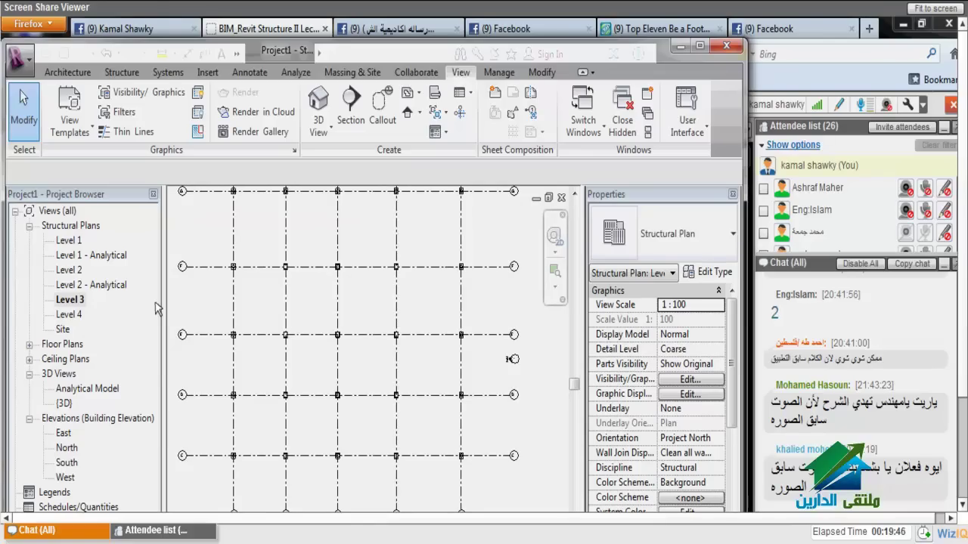
click(137, 75)
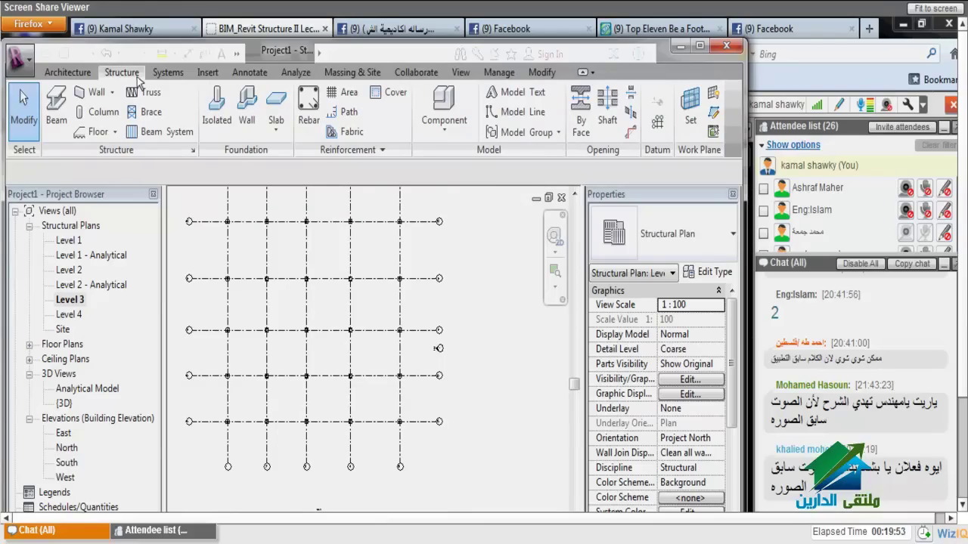
Step: Place Concrete-Rectangular 300 x 600mm beams on all Level 3 grid lines with On Grids
click(56, 109)
click(733, 234)
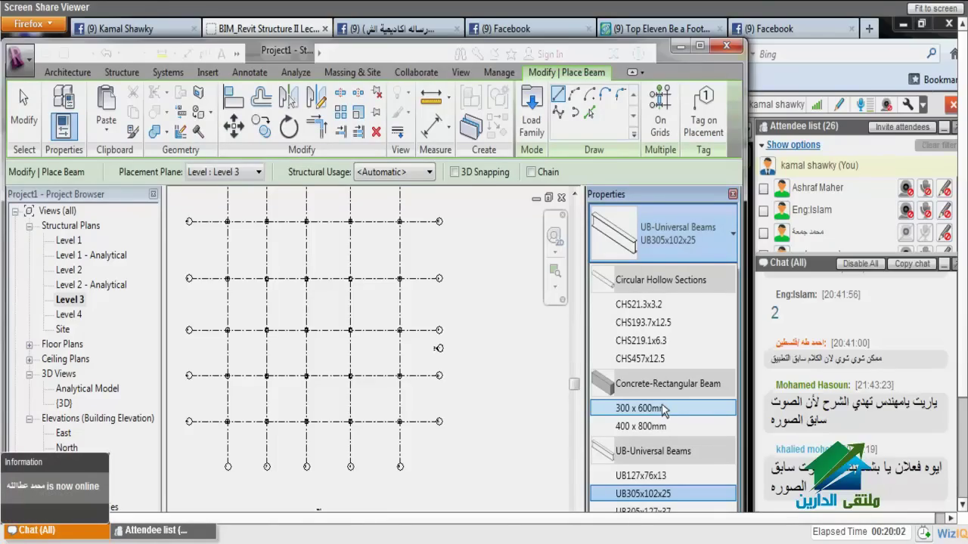
click(639, 408)
drag(261, 454, 241, 469)
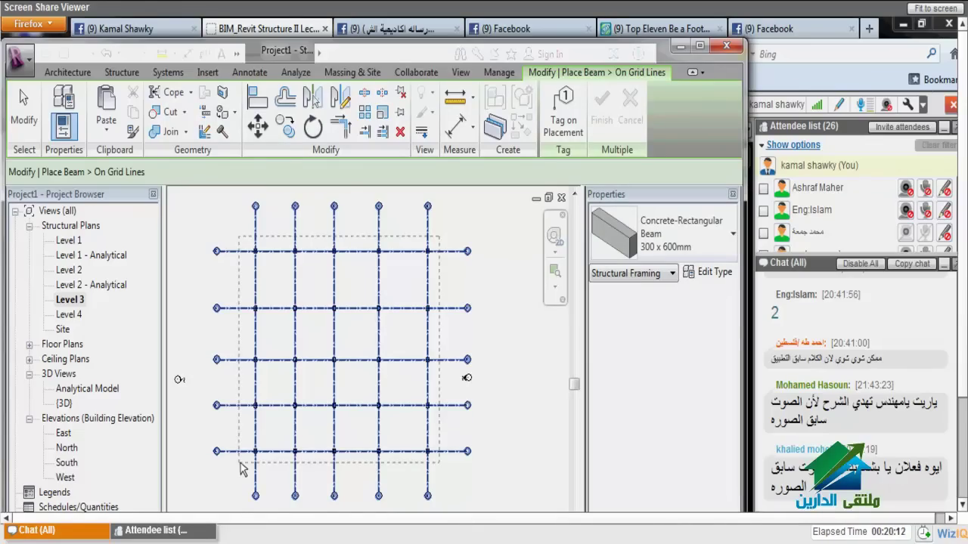
drag(241, 469, 241, 470)
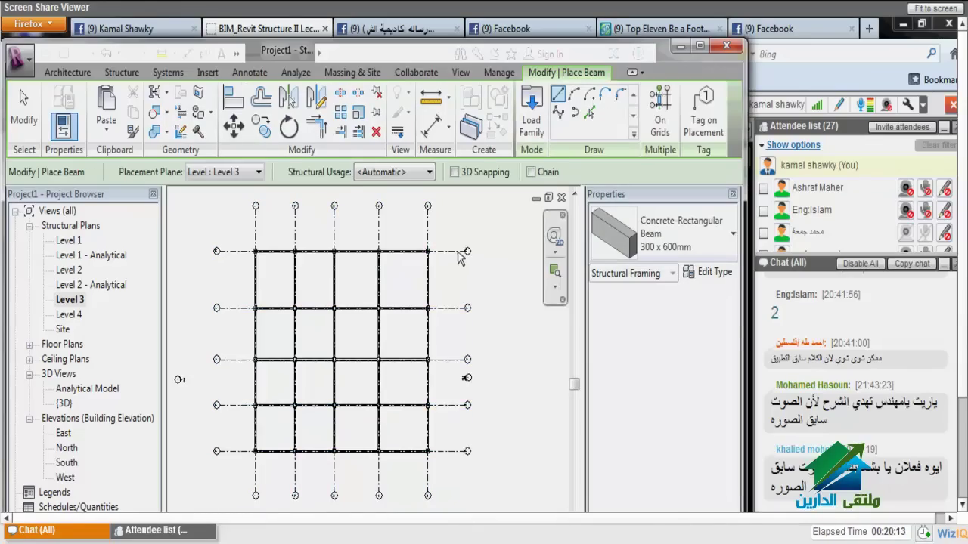
click(458, 253)
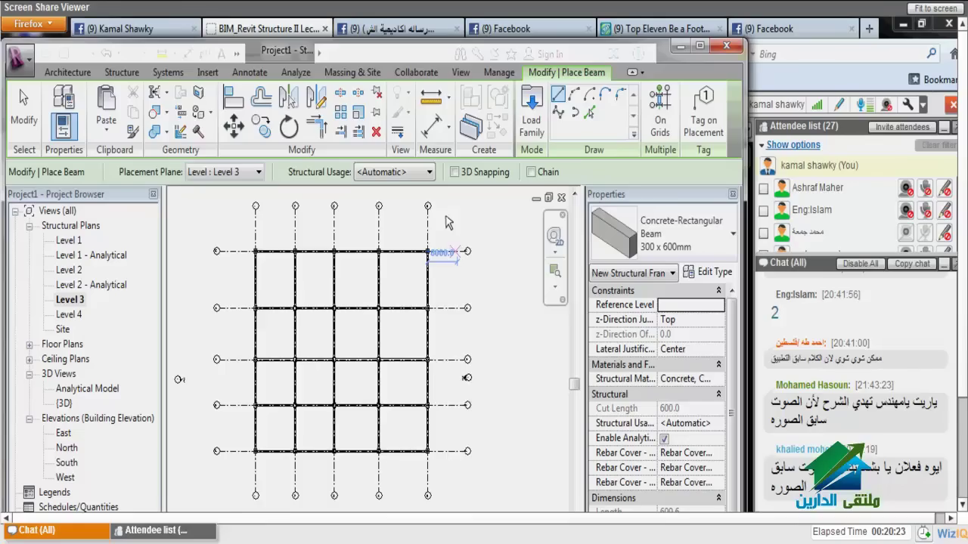
Step: Draw a Start-End-Radius arc beam bulging past the right edge between the top two grid lines
click(574, 94)
scroll(428, 246, up, 5)
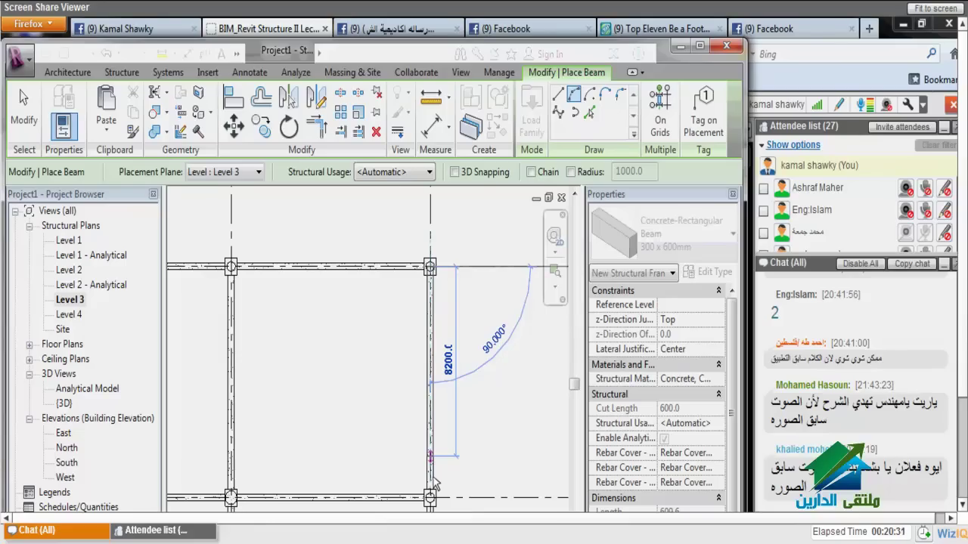
key(Escape)
key(Escape)
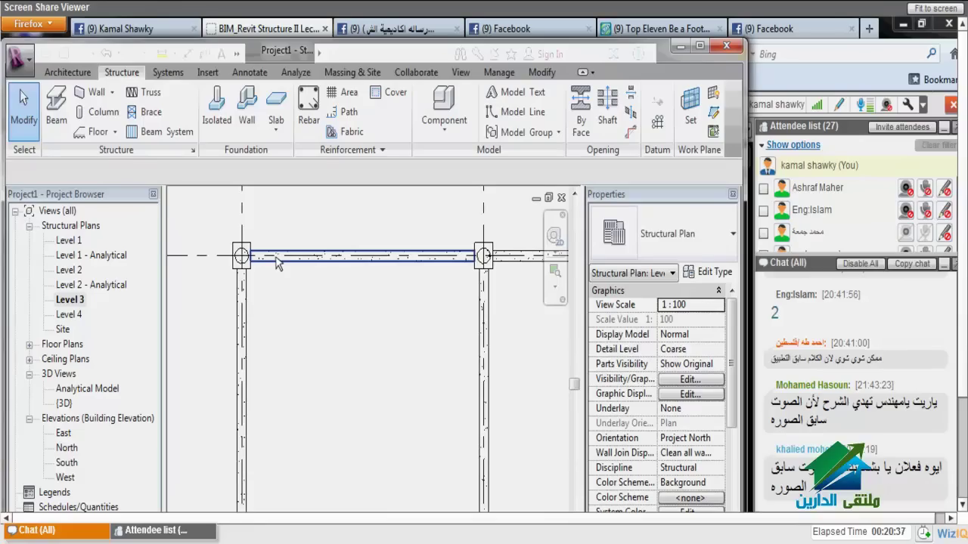
click(277, 262)
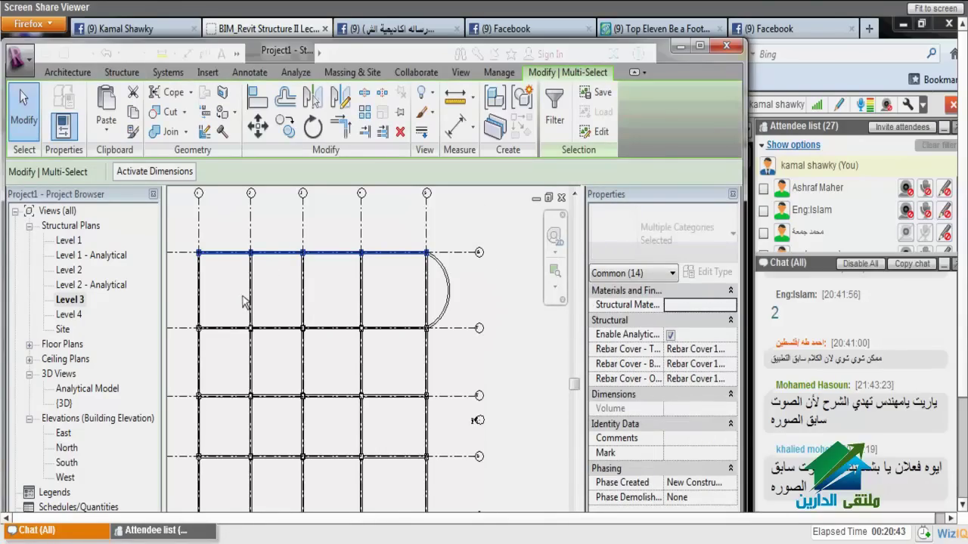
key(f)
key(i)
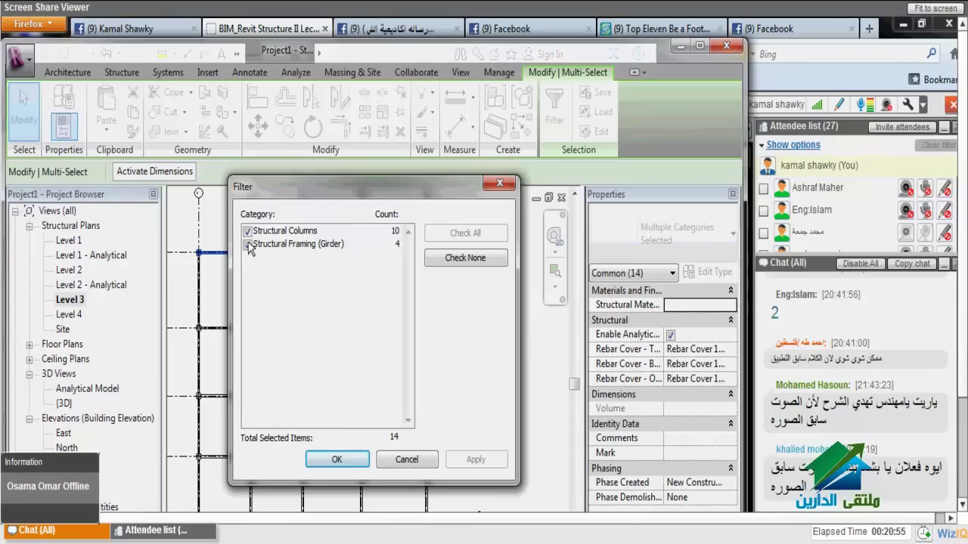
key(Return)
scroll(300, 327, up, 5)
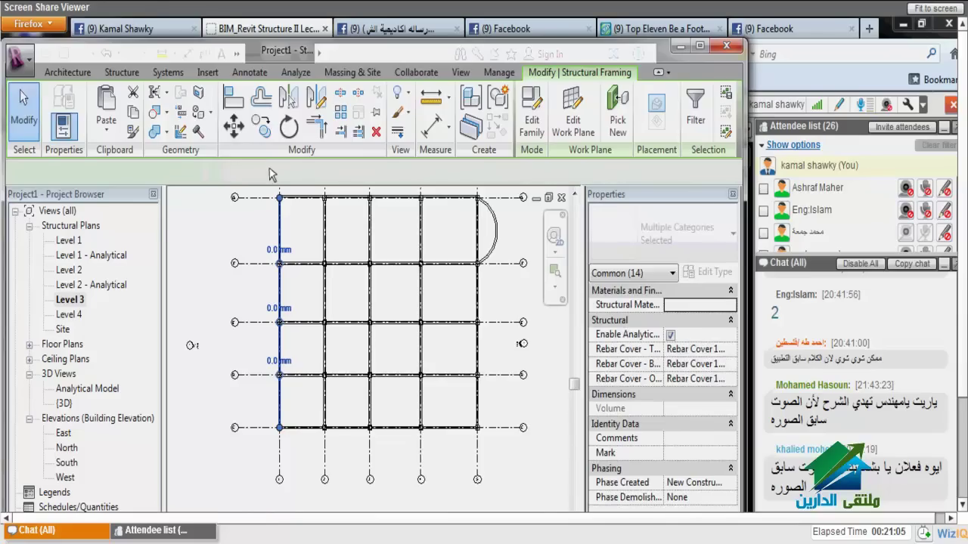
click(266, 264)
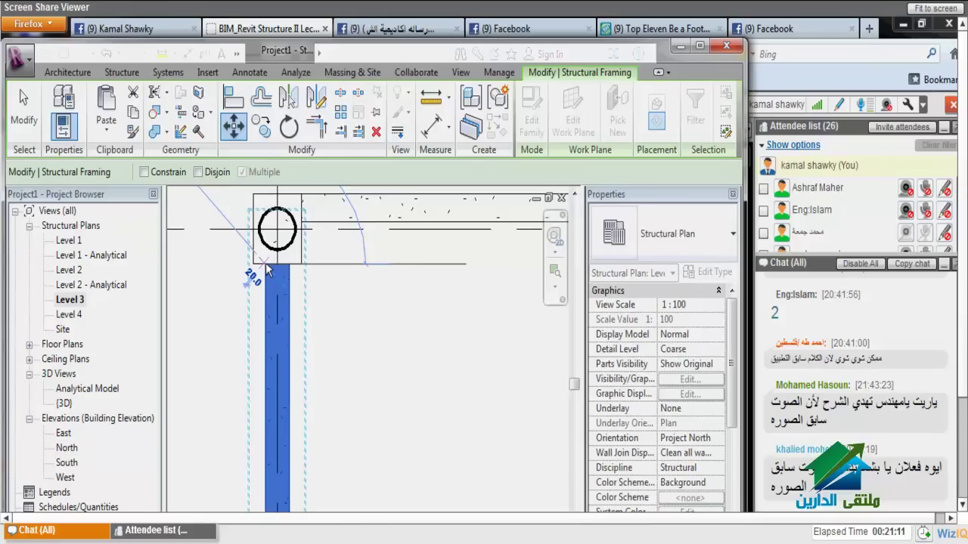
key(Escape)
key(z)
key(f)
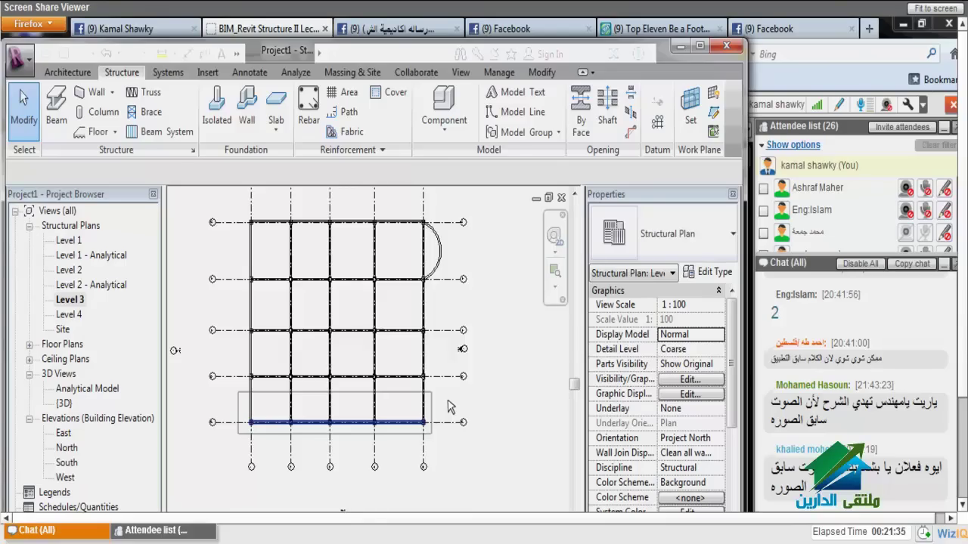
Step: Select the bottom row of beams, then restart beam placement with BM
drag(450, 407, 266, 142)
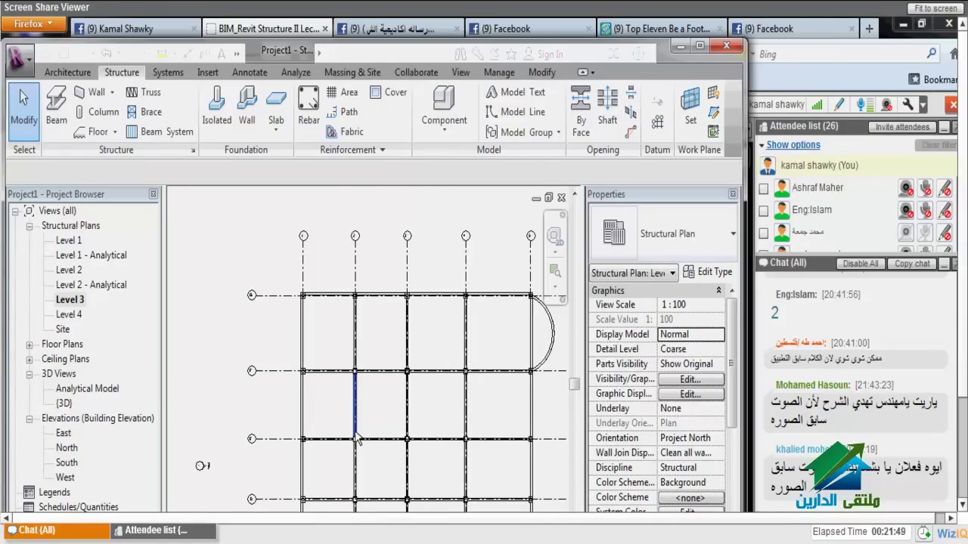
scroll(333, 423, up, 3)
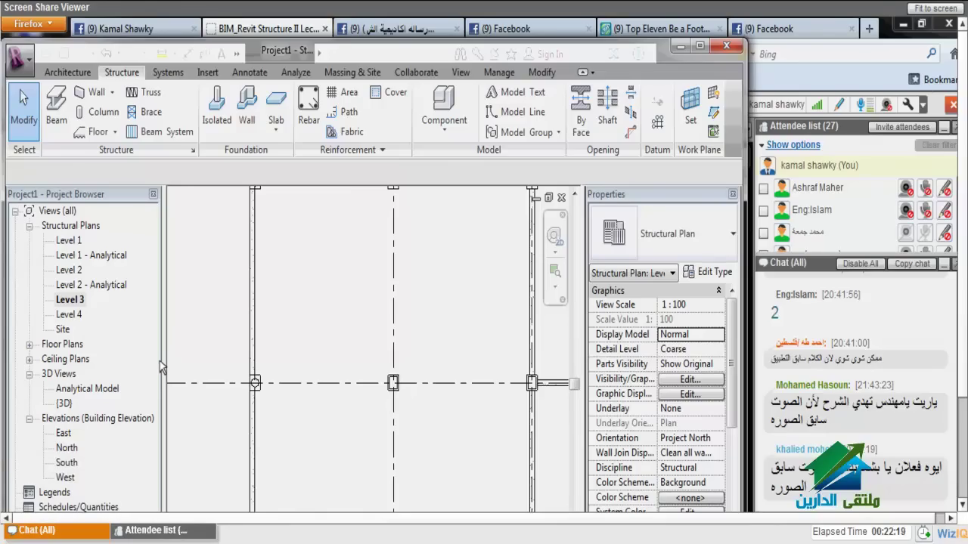
key(b)
key(m)
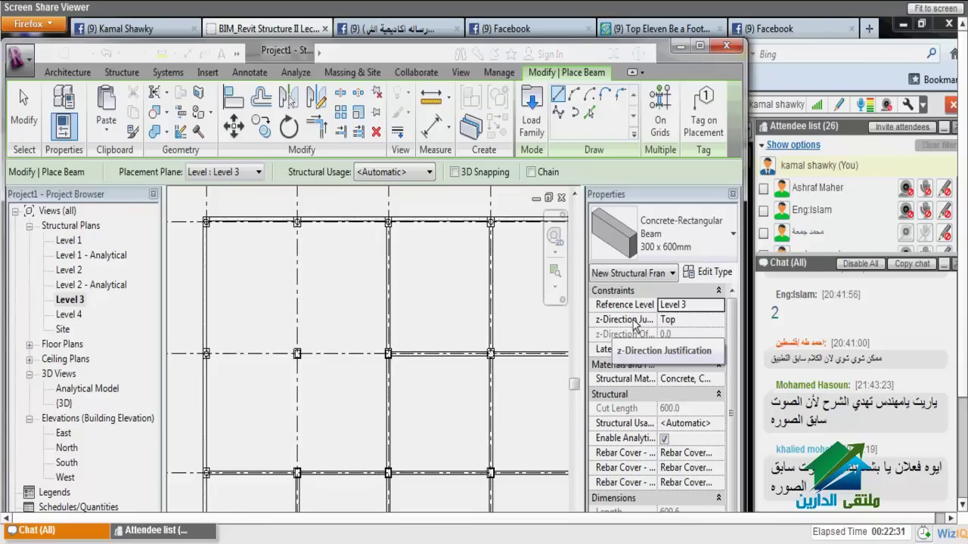
Step: Set lateral justification to Side 1 and place 300 x 600mm beams column-to-column along the grid lines
click(684, 348)
click(673, 376)
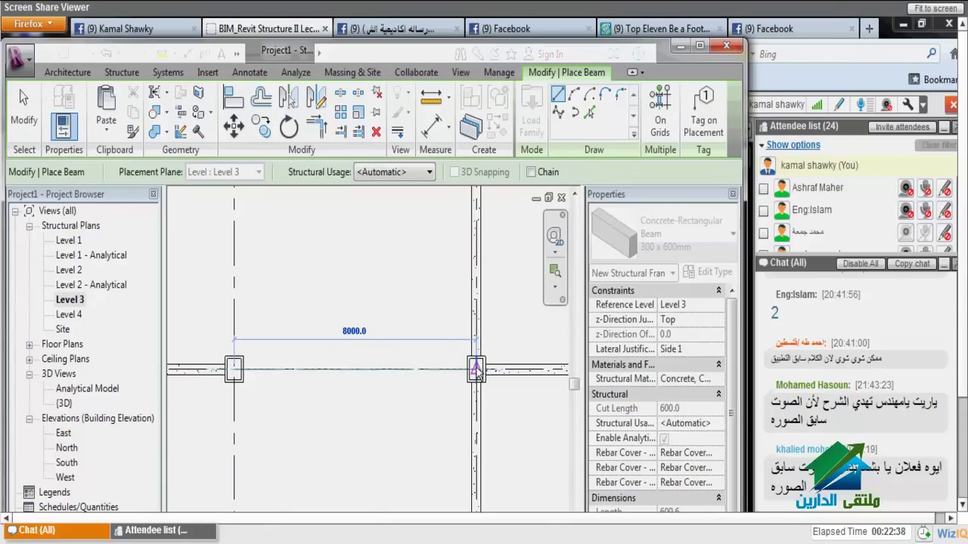
click(477, 369)
scroll(440, 369, down, 2)
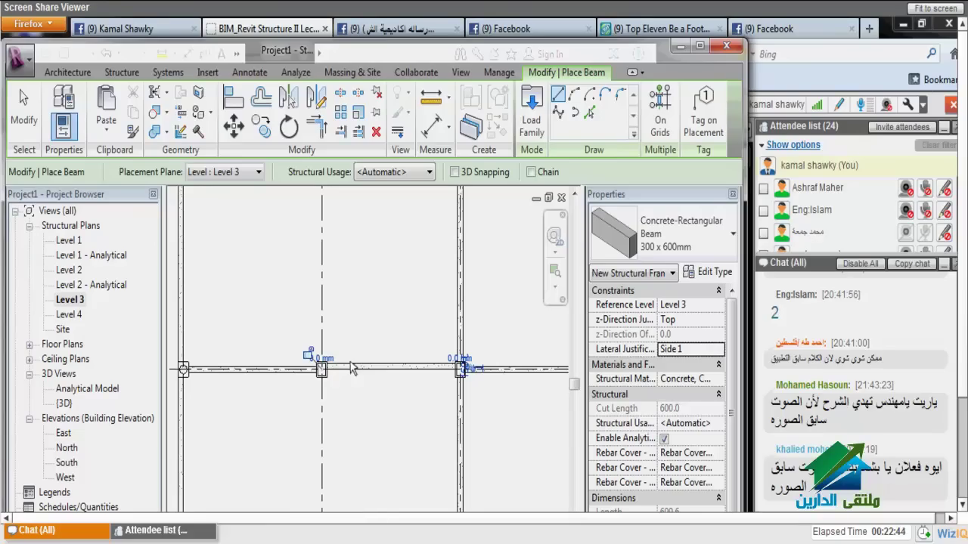
scroll(381, 369, down, 2)
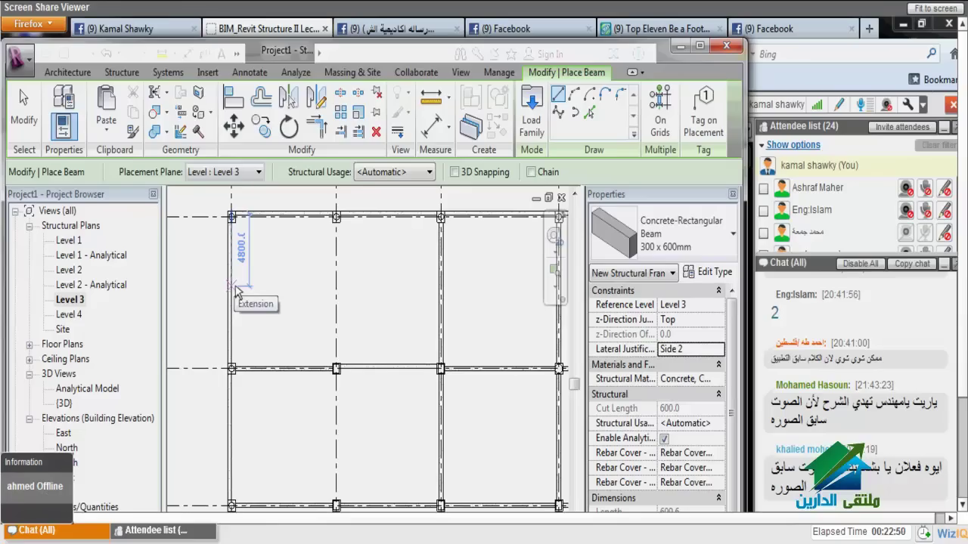
scroll(237, 292, up, 3)
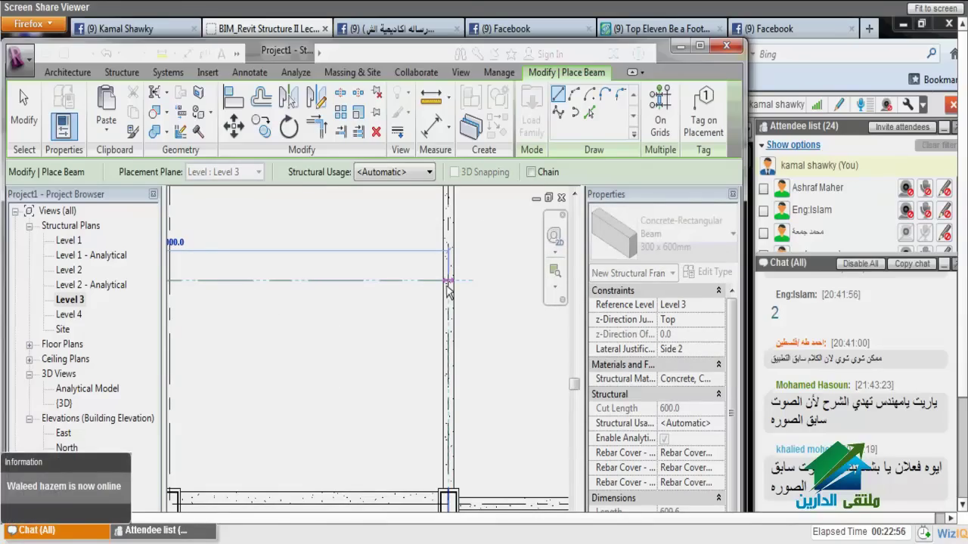
click(447, 285)
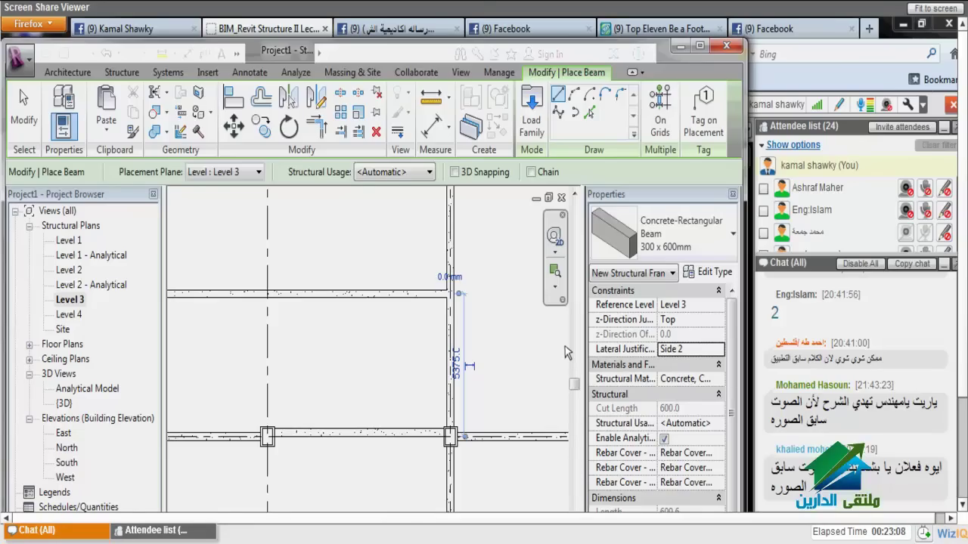
scroll(567, 353, down, 1)
click(189, 415)
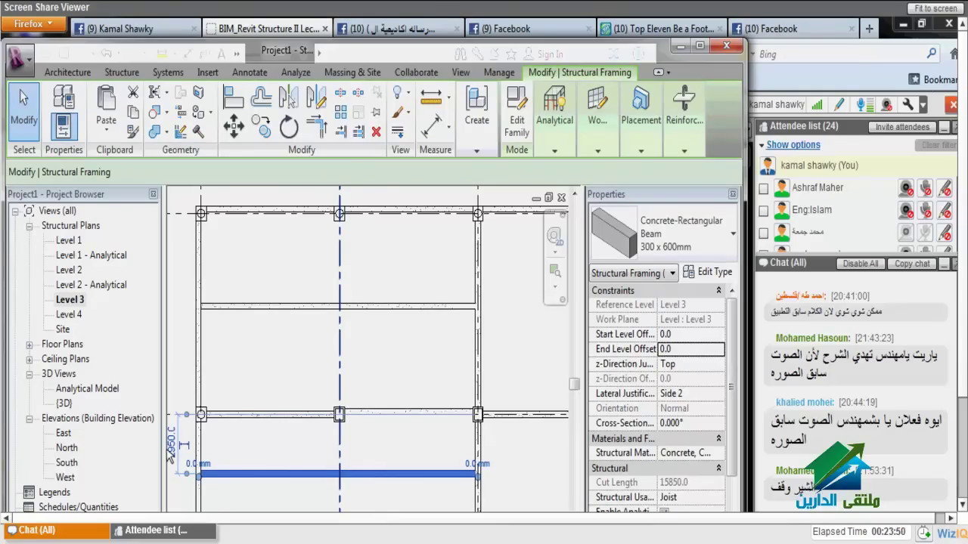
Step: Draw a section line across the Level 3 grid and open the new Section 1 view
click(199, 319)
scroll(199, 318, down, 2)
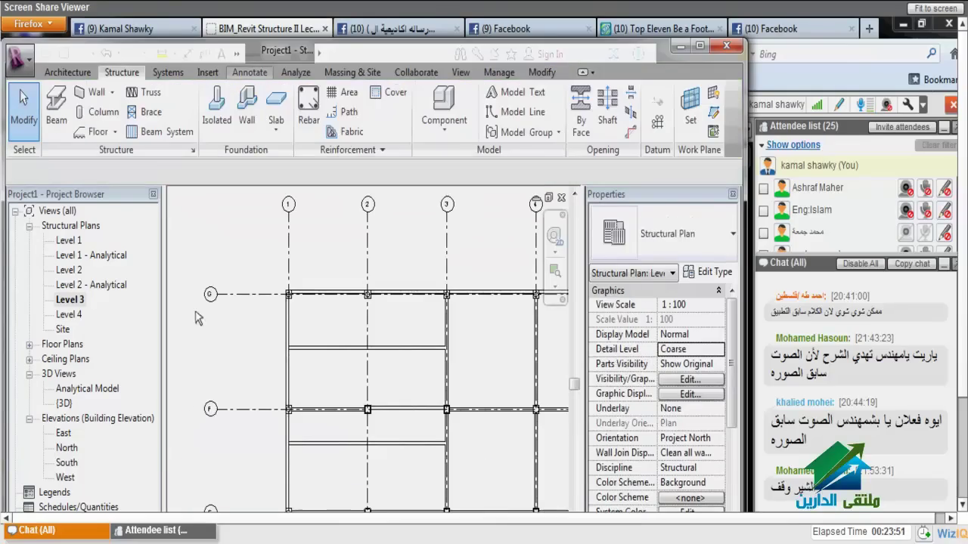
click(237, 53)
click(409, 260)
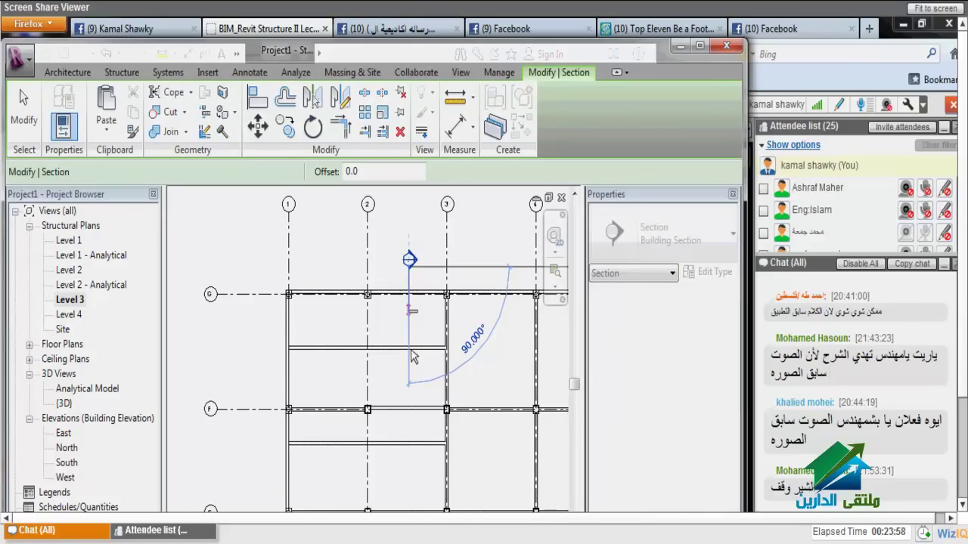
click(414, 357)
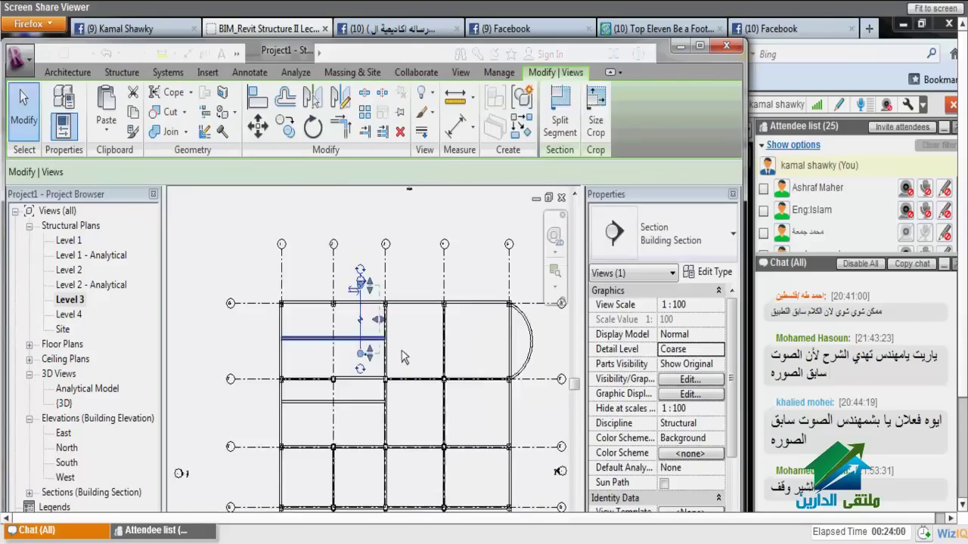
double_click(396, 353)
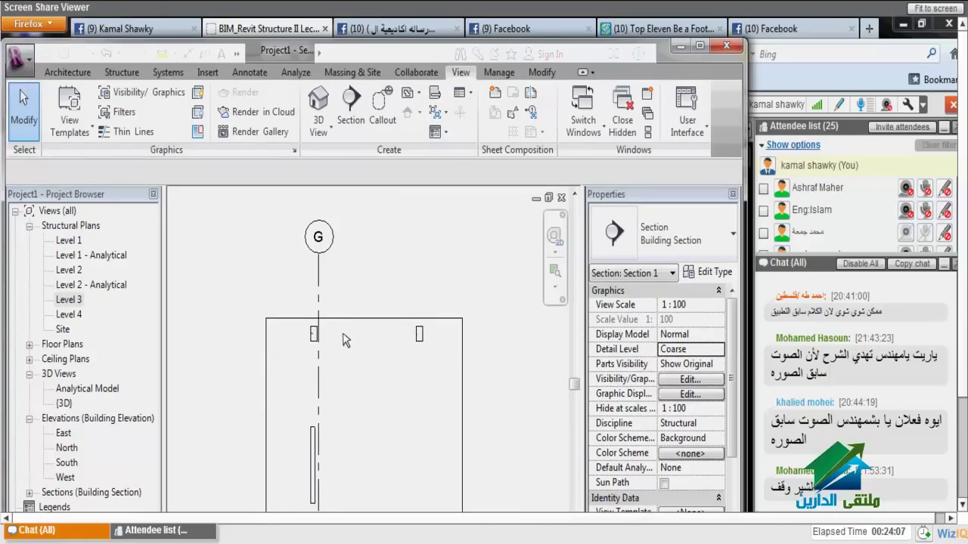
Step: Select the Level 3 beam at grid E in Section 1
click(343, 334)
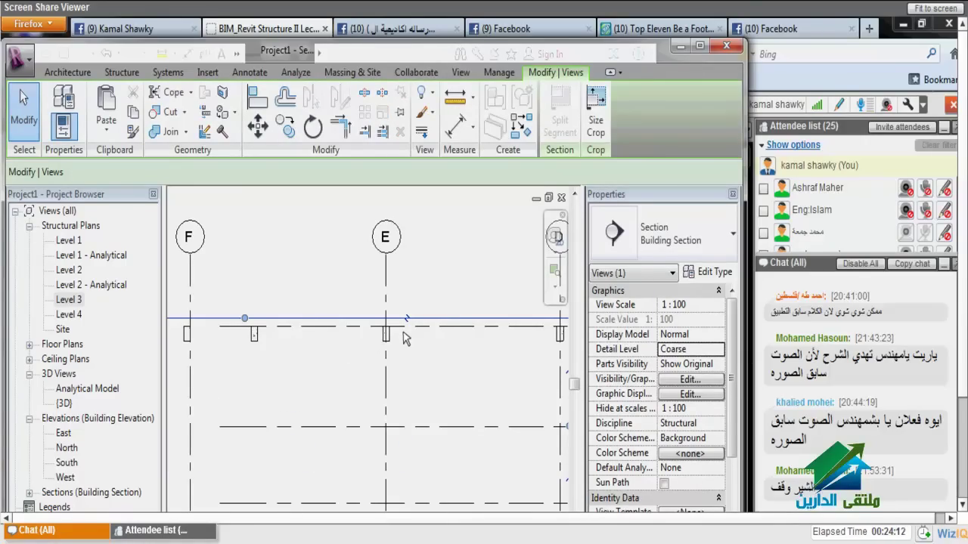
click(405, 339)
scroll(449, 364, up, 3)
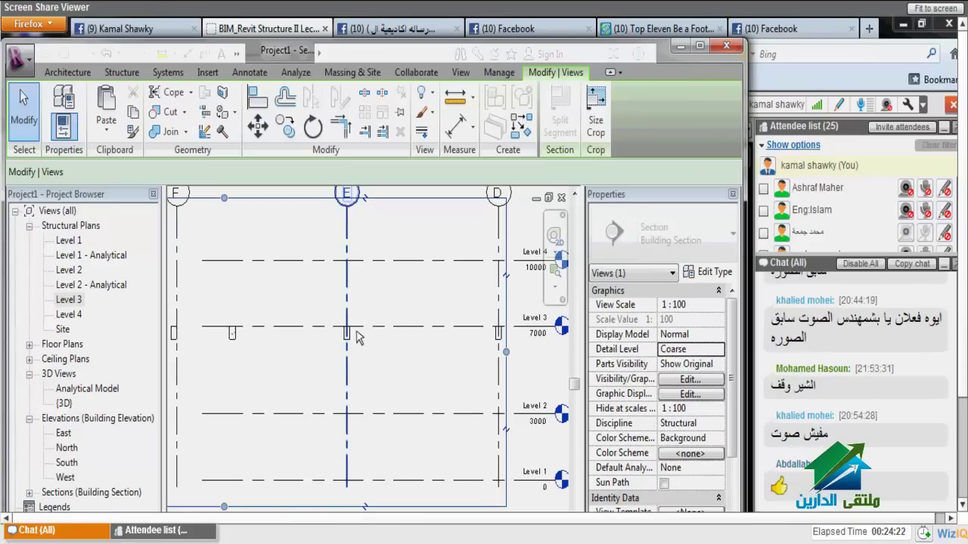
click(353, 334)
scroll(357, 337, up, 4)
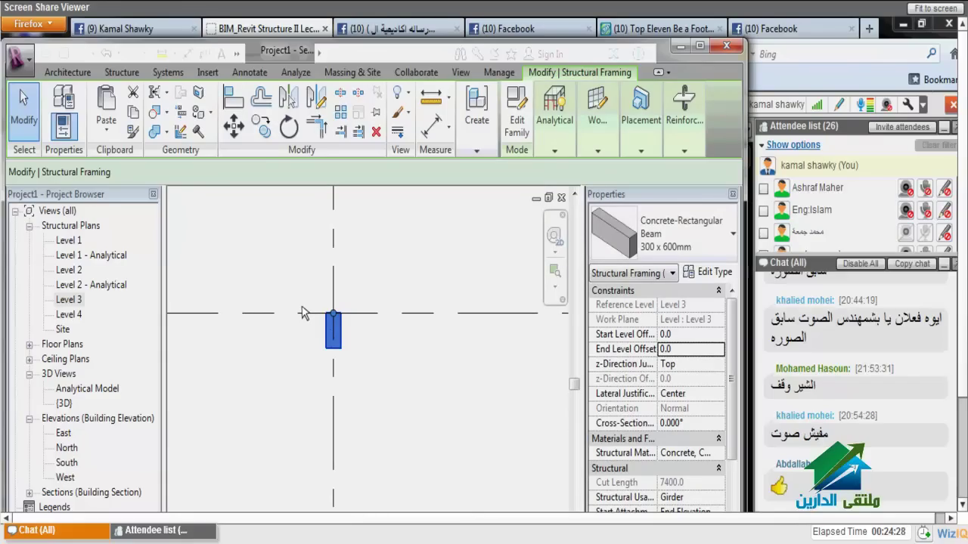
Step: Change the grid E beam's z-direction justification and enter a 250 z-offset, making it Other
key(Tab)
key(Down)
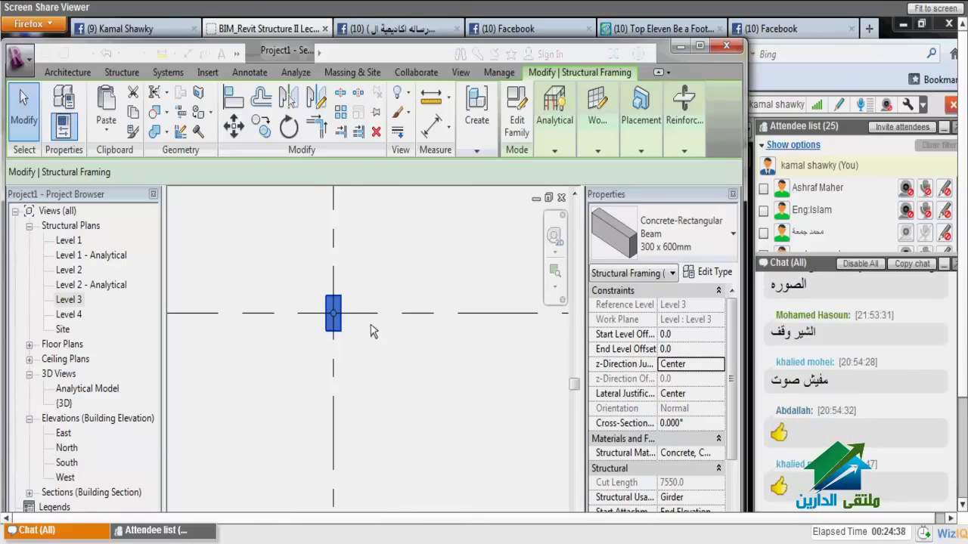
click(711, 365)
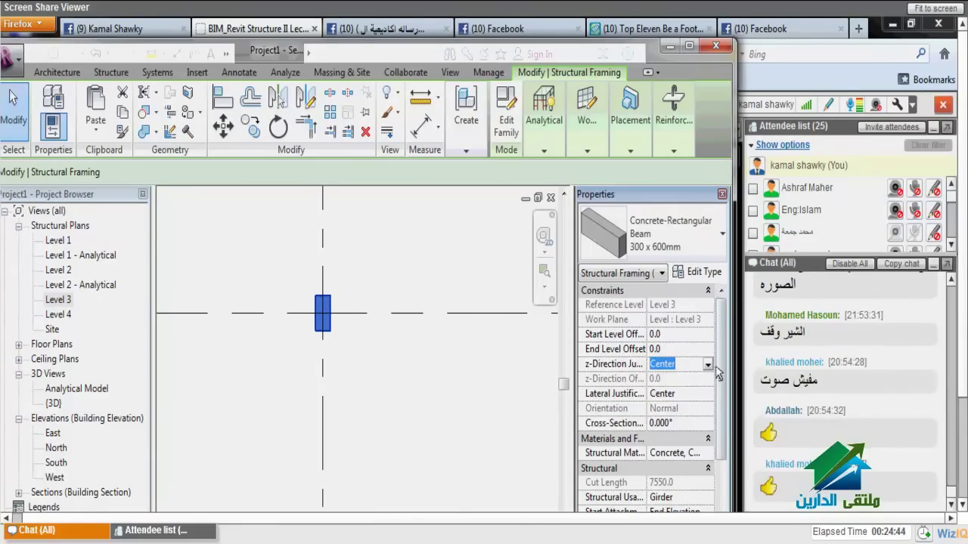
scroll(715, 370, down, 2)
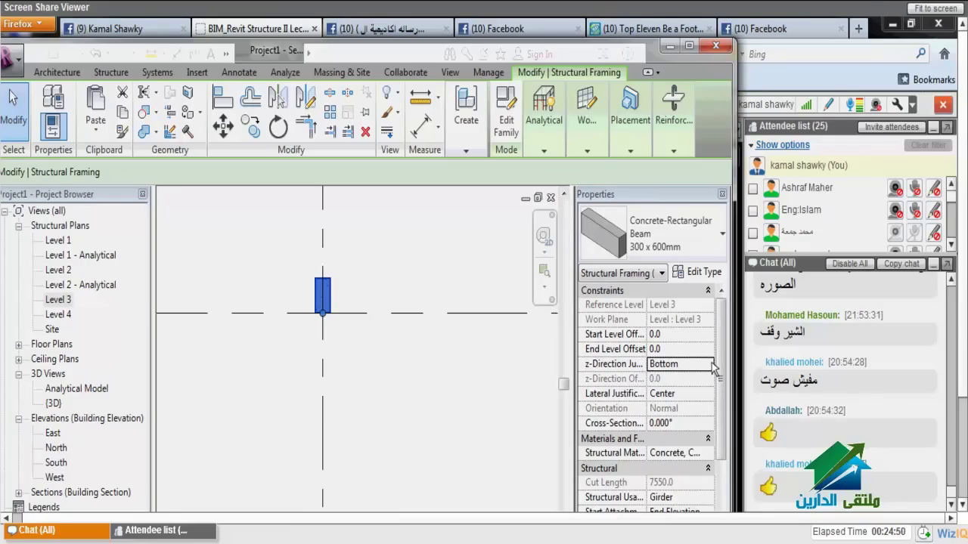
text(250)
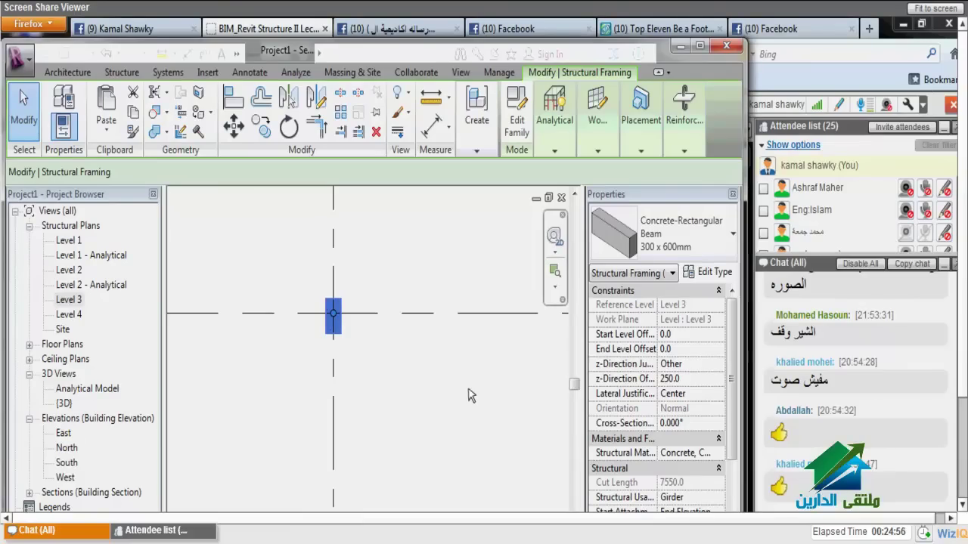
click(710, 366)
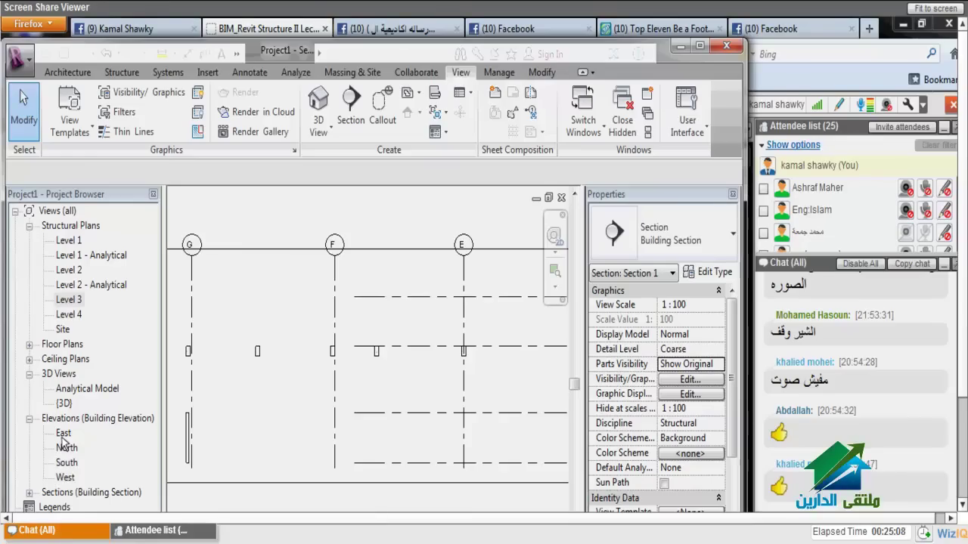
Step: In the East elevation, give the grid D–E beam 500 start and end level offsets
double_click(64, 435)
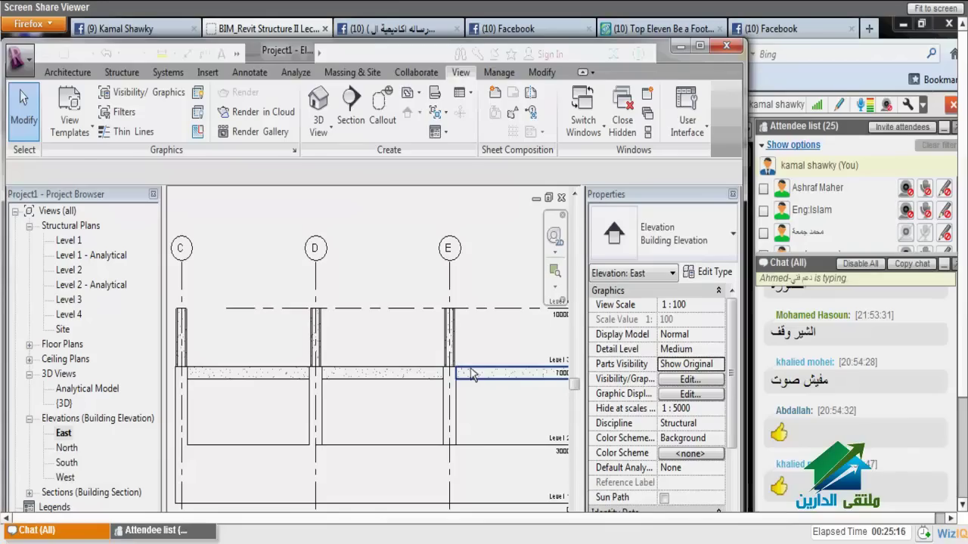
click(409, 373)
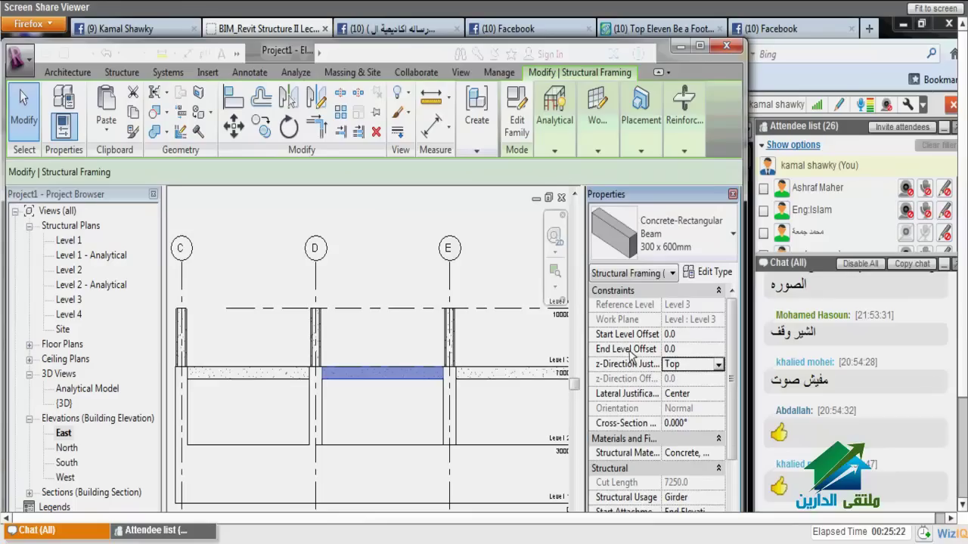
scroll(451, 355, up, 3)
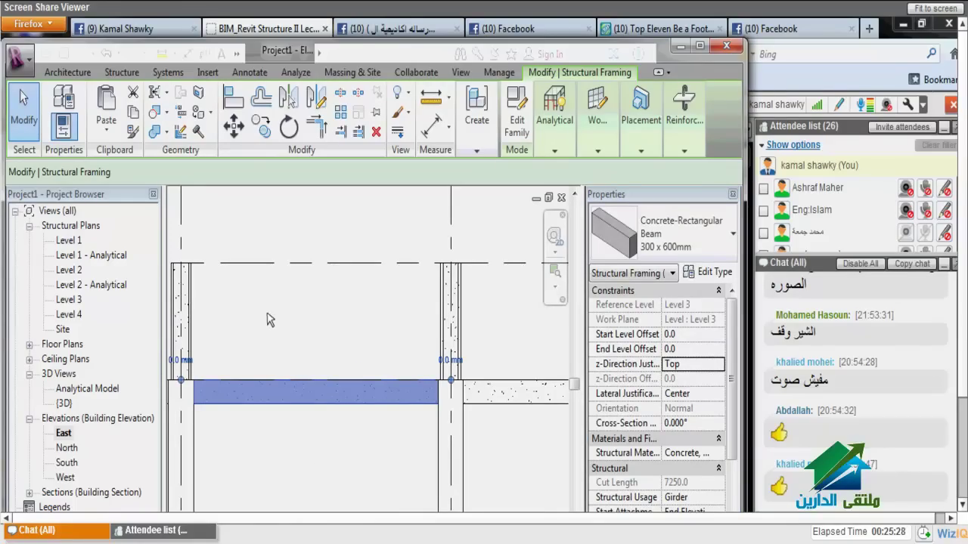
text(500)
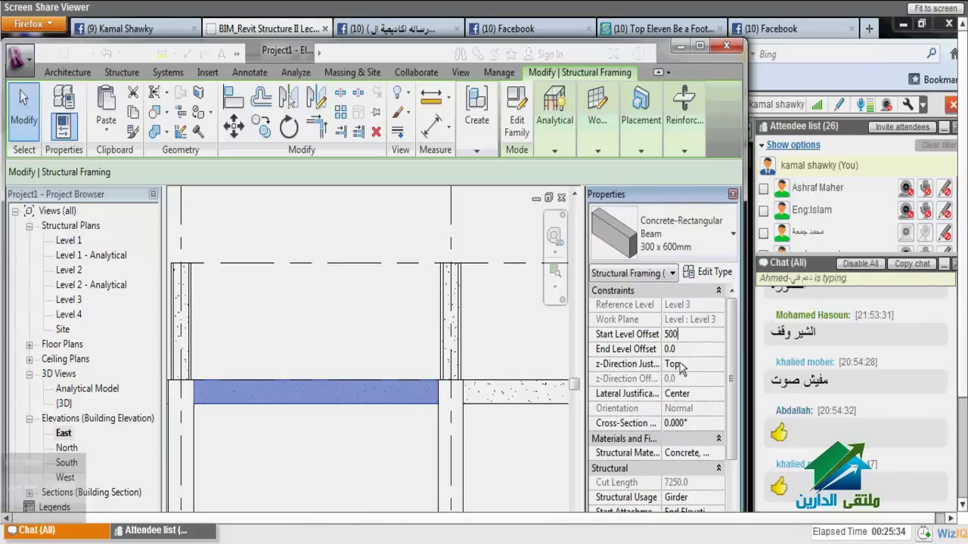
key(Tab)
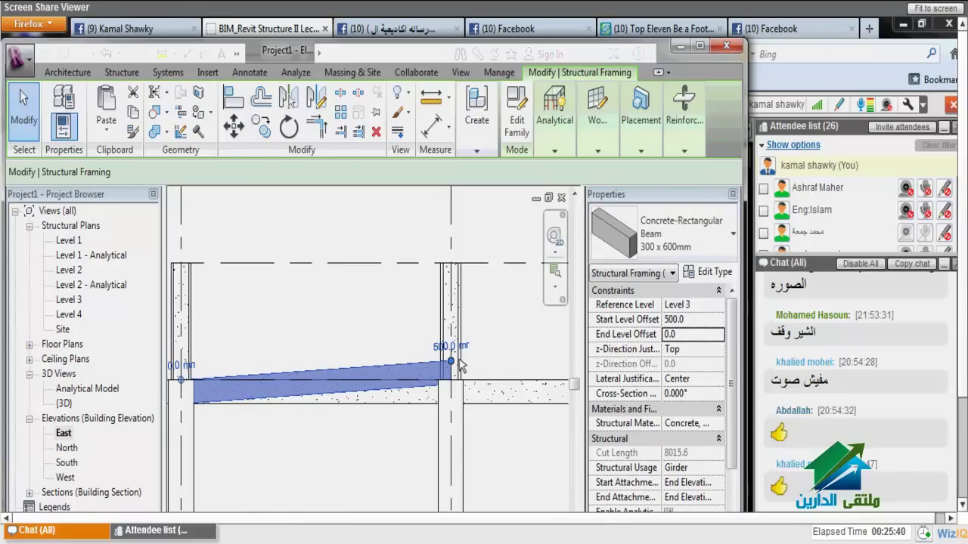
double_click(669, 337)
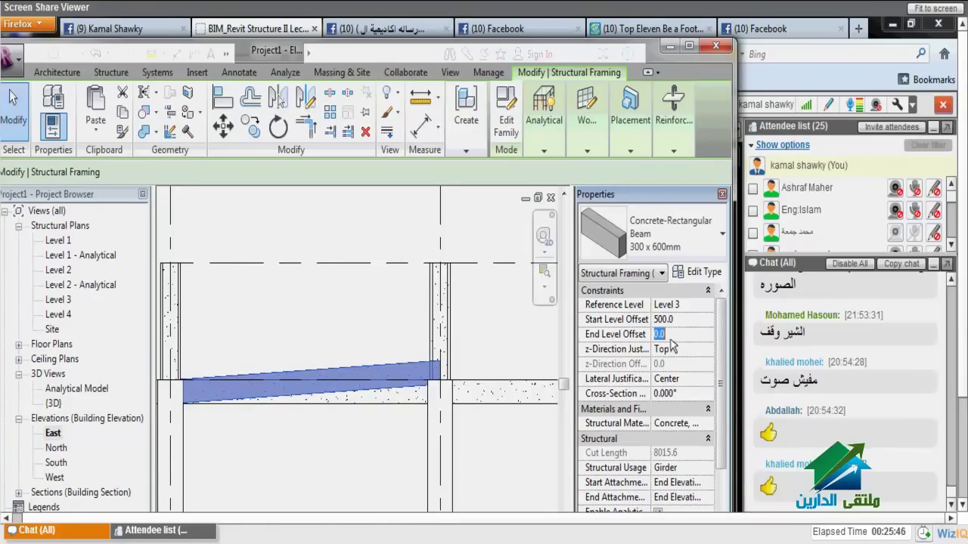
text(500)
key(Return)
key(Escape)
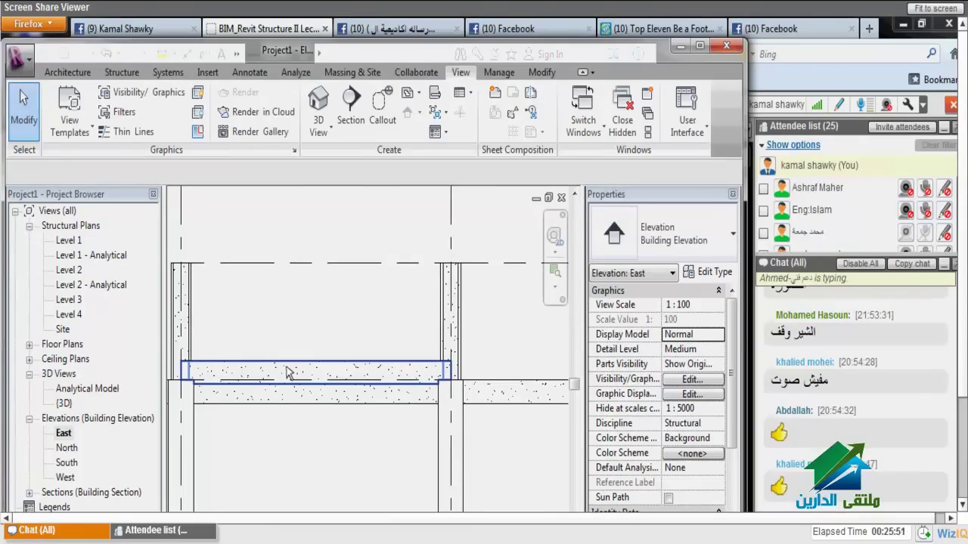
Step: Undo the offsets, try a 1000 end offset, undo it, and deselect the beam
click(287, 372)
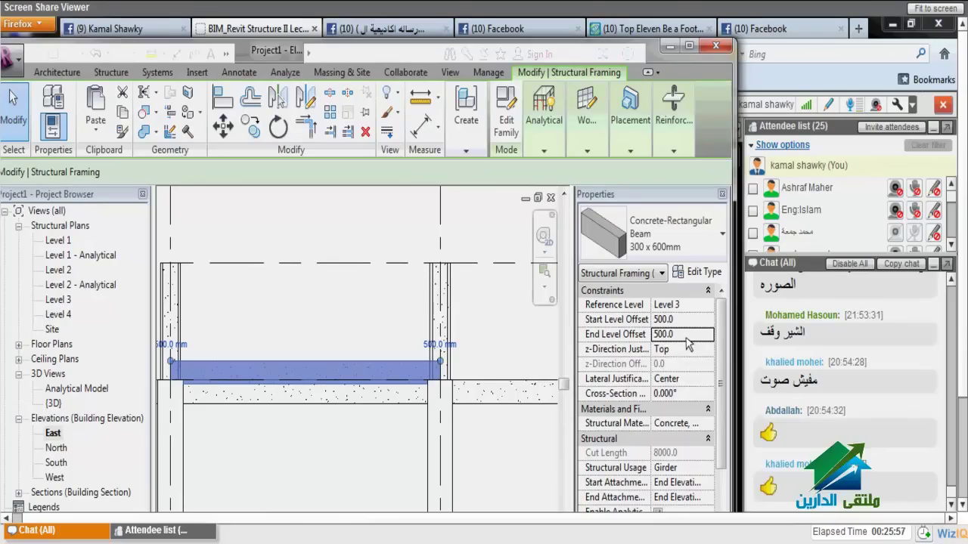
key(ctrl+z)
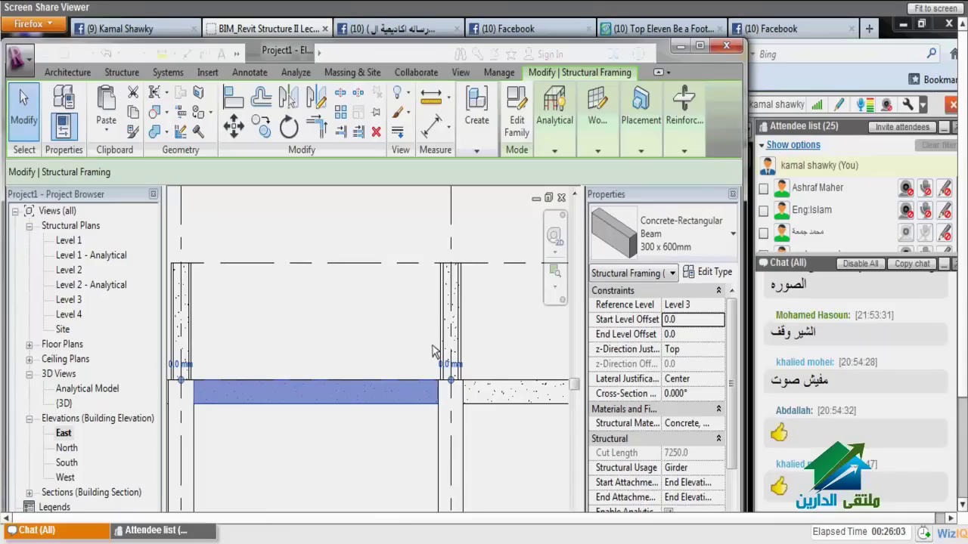
click(679, 335)
text(1000)
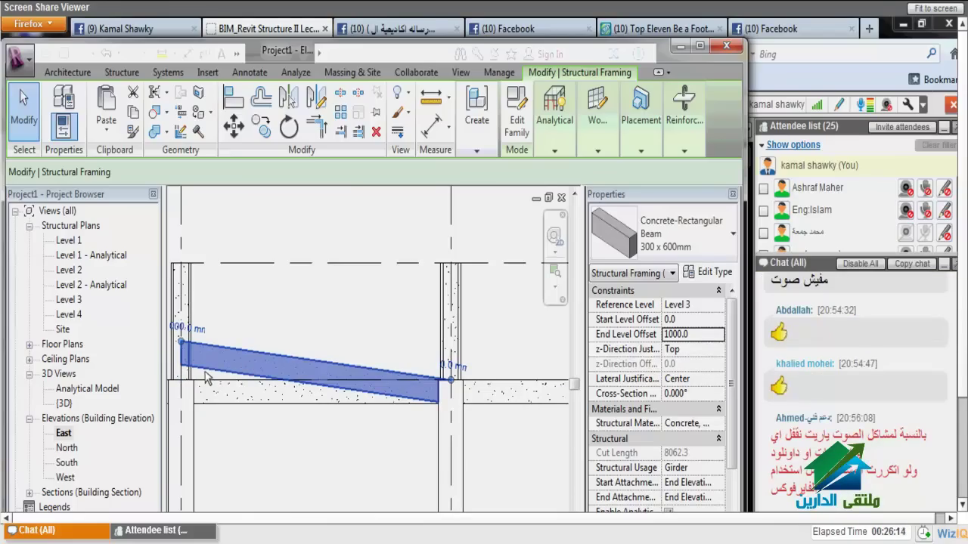
key(ctrl+z)
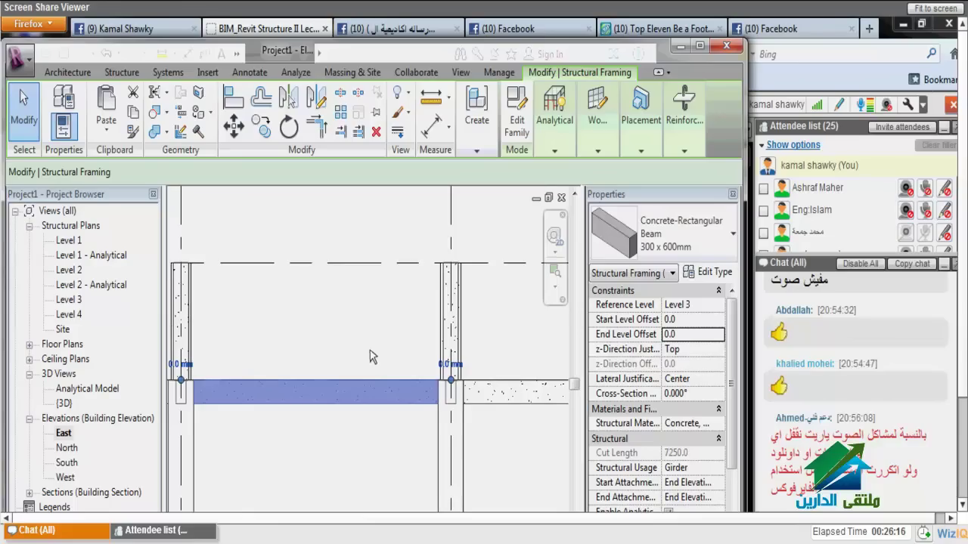
click(366, 349)
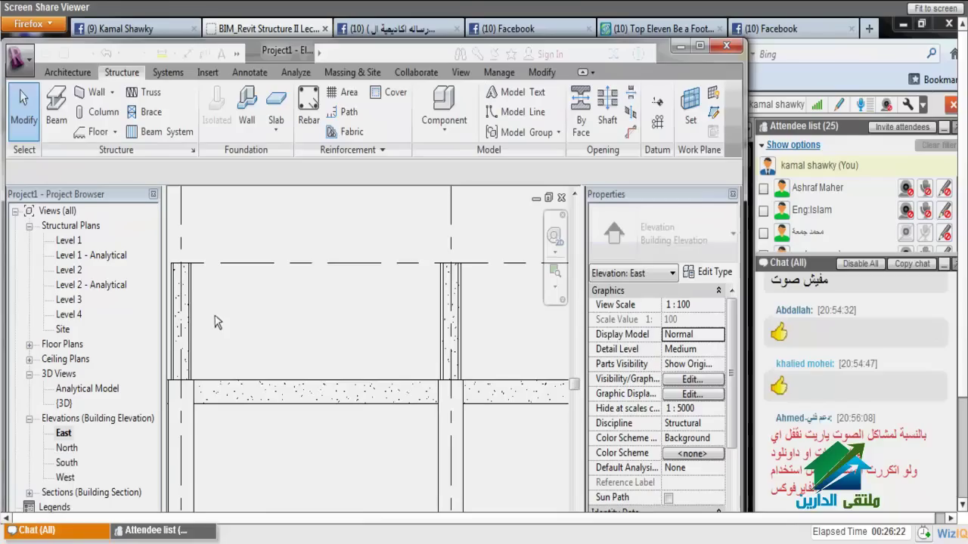
Step: Start placing 300 x 600mm concrete beams on Level 3, keeping Automatic structural usage
key(b)
key(m)
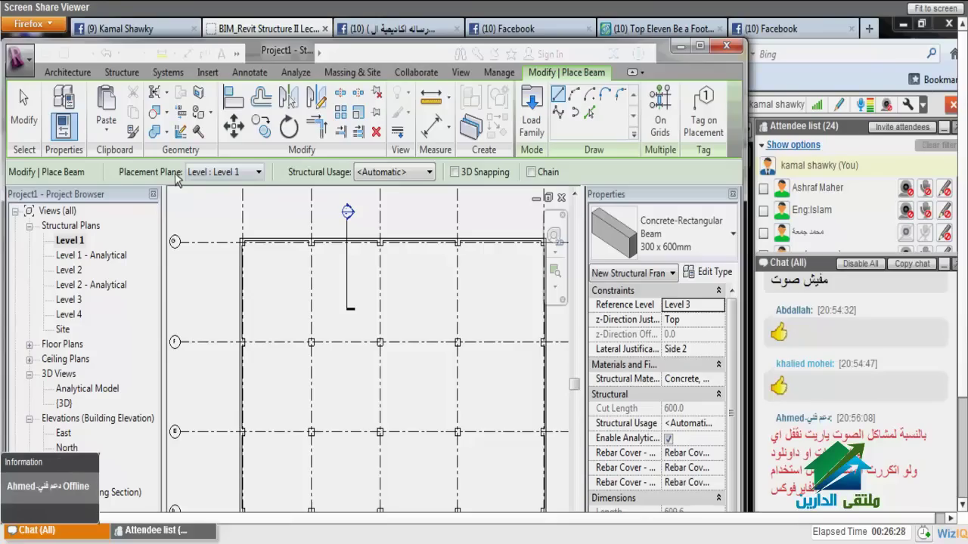
double_click(74, 300)
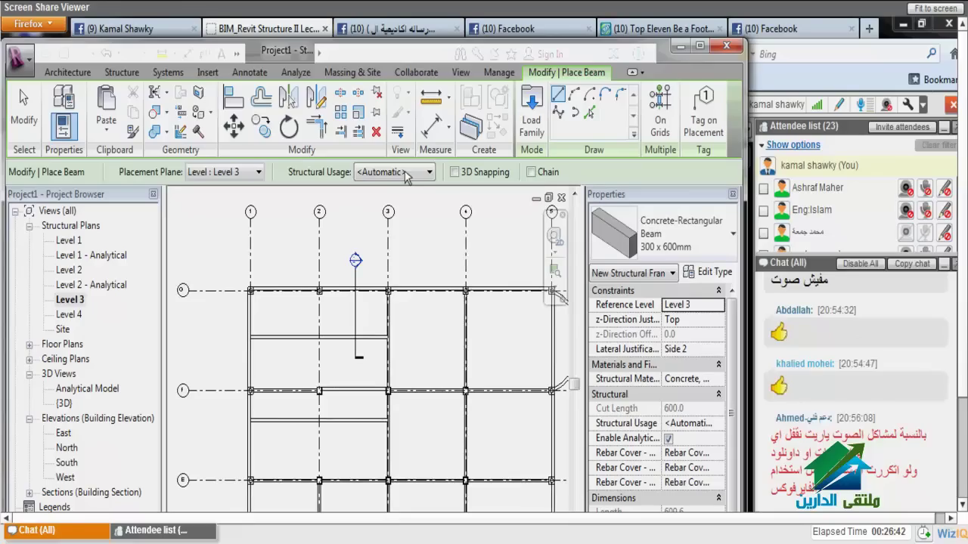
click(407, 173)
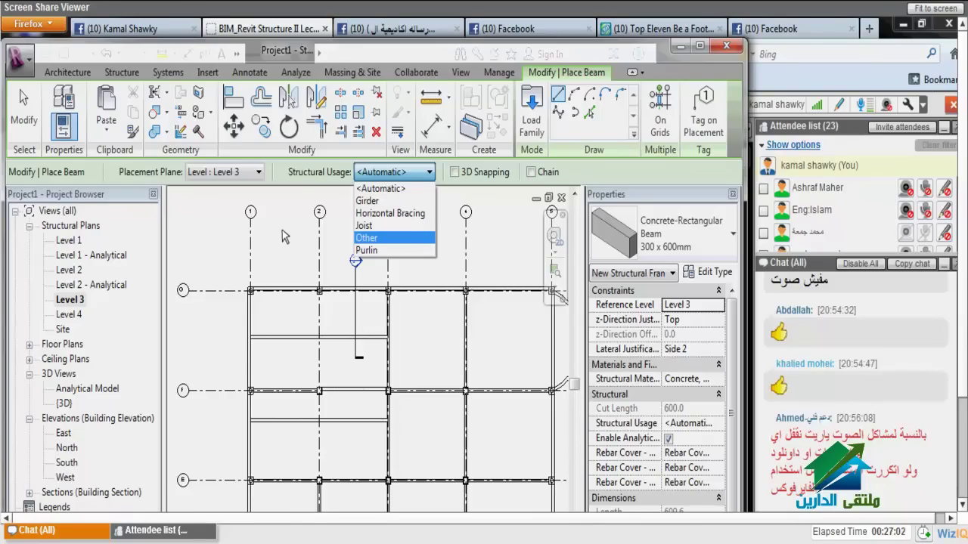
click(284, 238)
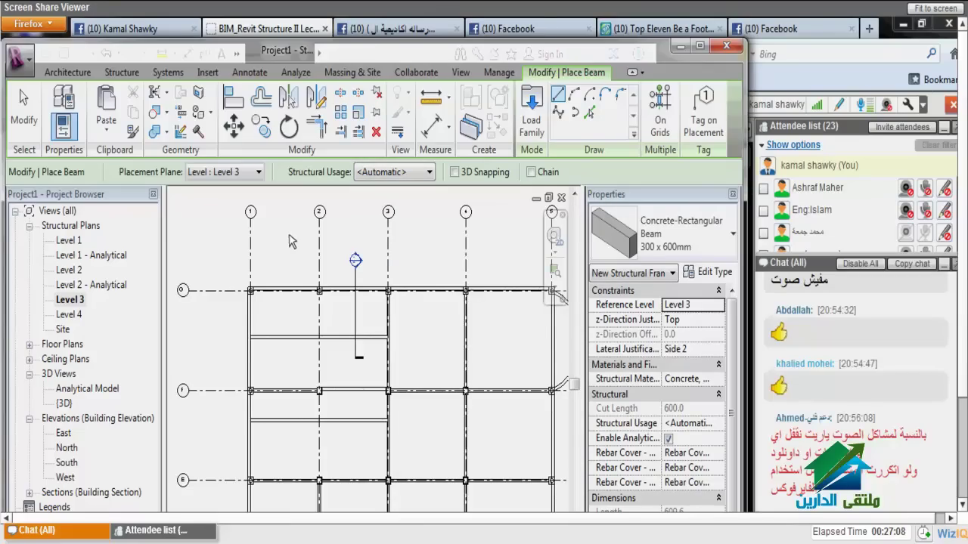
Step: In the 3D view, zoom in on a column and turn on 3D Snapping for beams
key(3)
key(d)
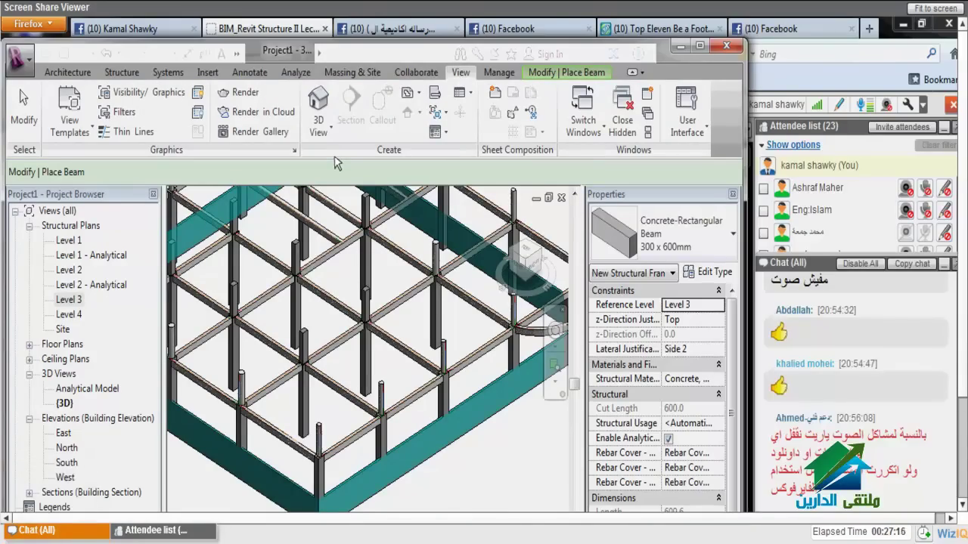
scroll(298, 230, up, 5)
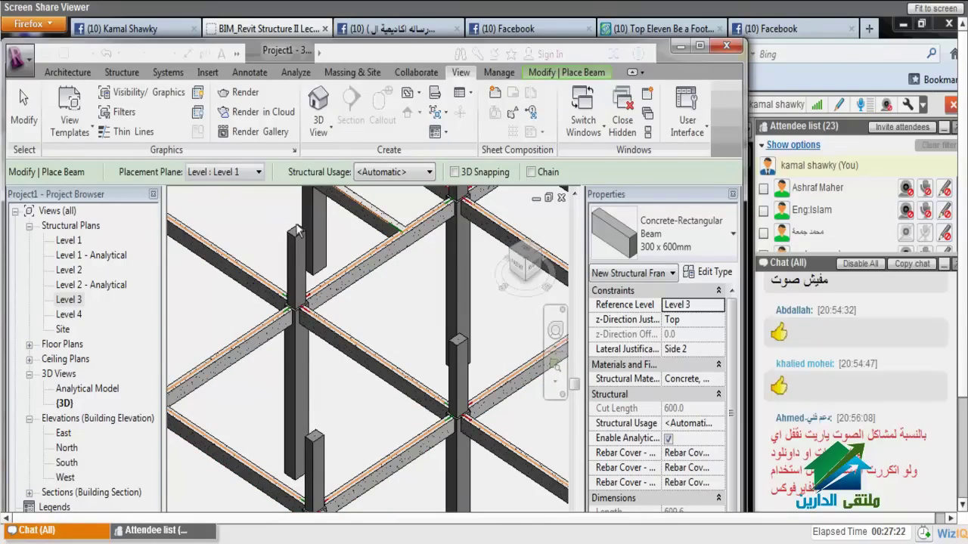
scroll(299, 231, up, 5)
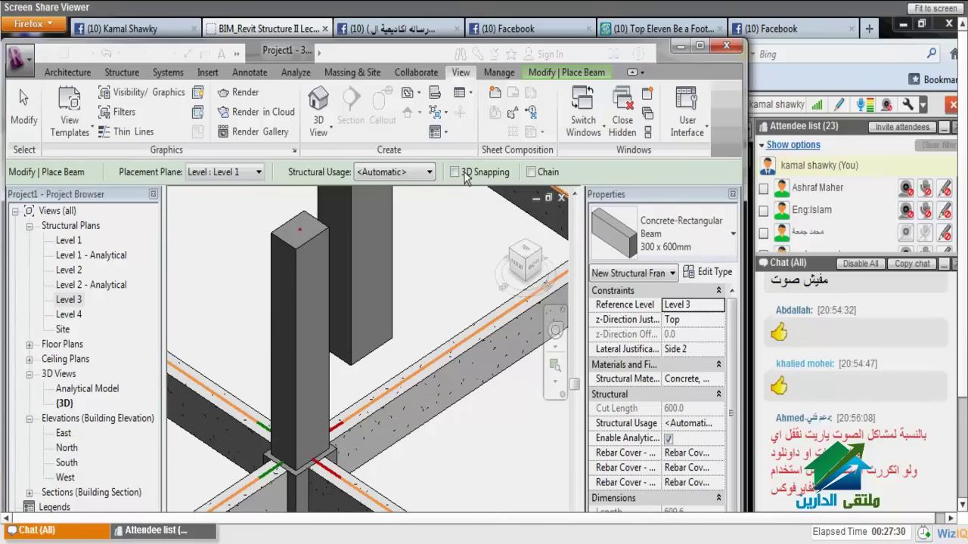
click(463, 173)
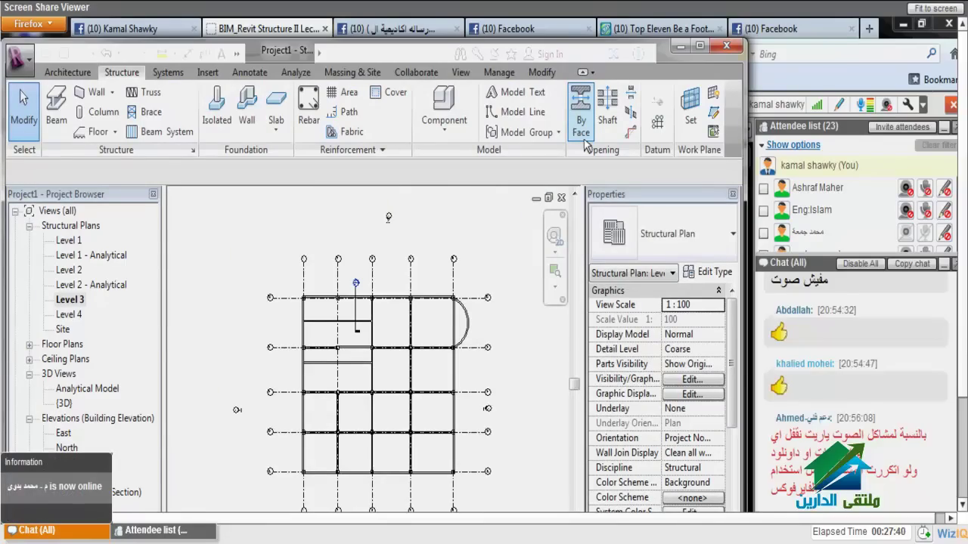
Step: Draw two chained beam segments framing a small upper-left bay on Level 3
key(b)
key(m)
scroll(406, 327, up, 3)
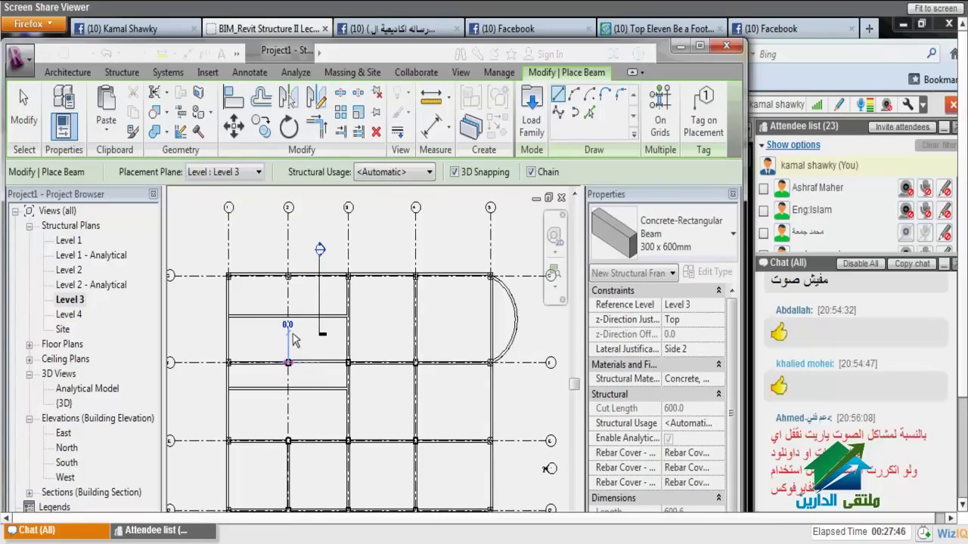
click(289, 316)
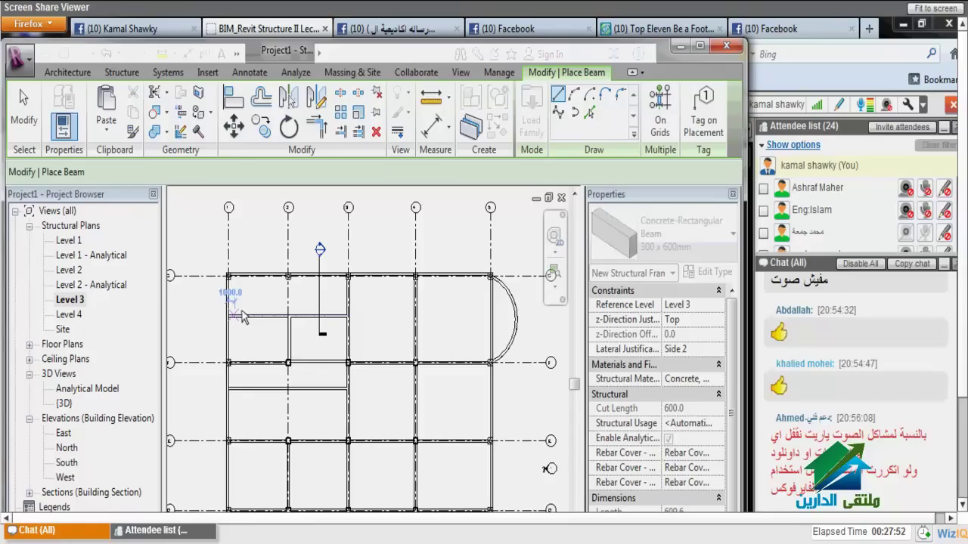
click(240, 316)
key(Escape)
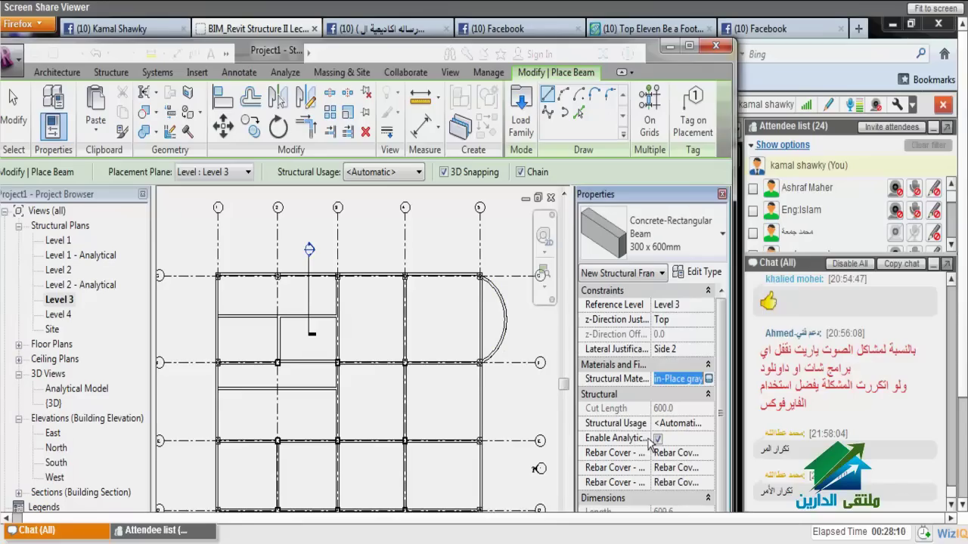
Step: Review the beam's structural material without changes and open the 300 x 600mm type properties
click(711, 380)
click(709, 380)
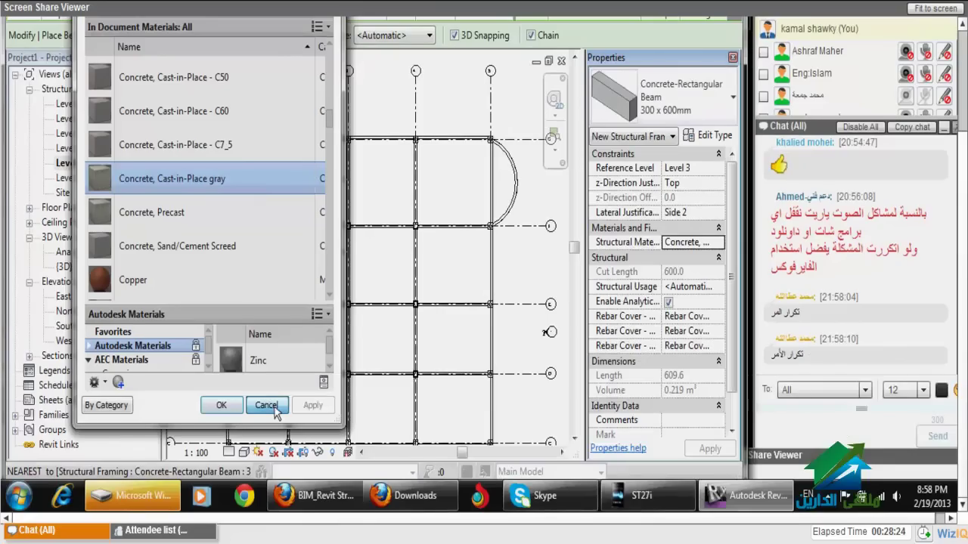
click(274, 408)
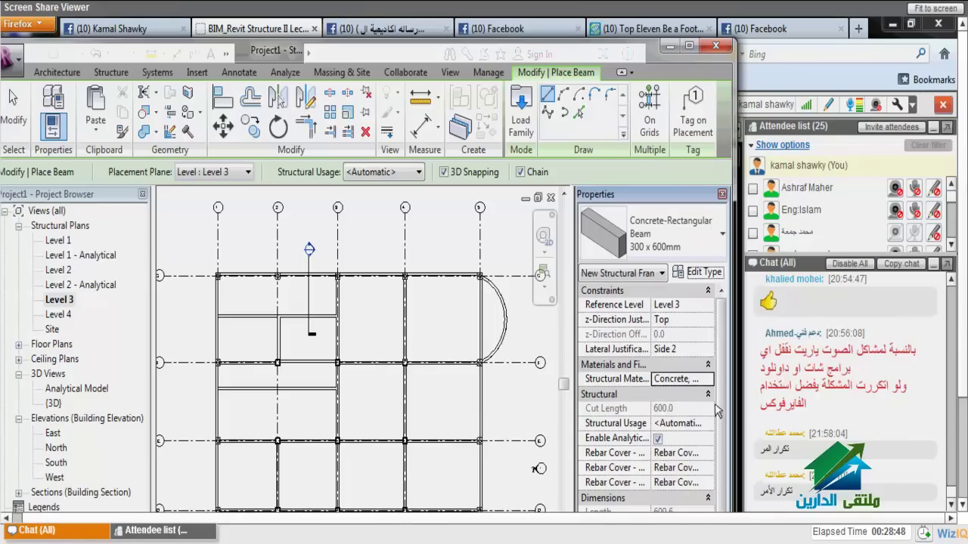
click(700, 271)
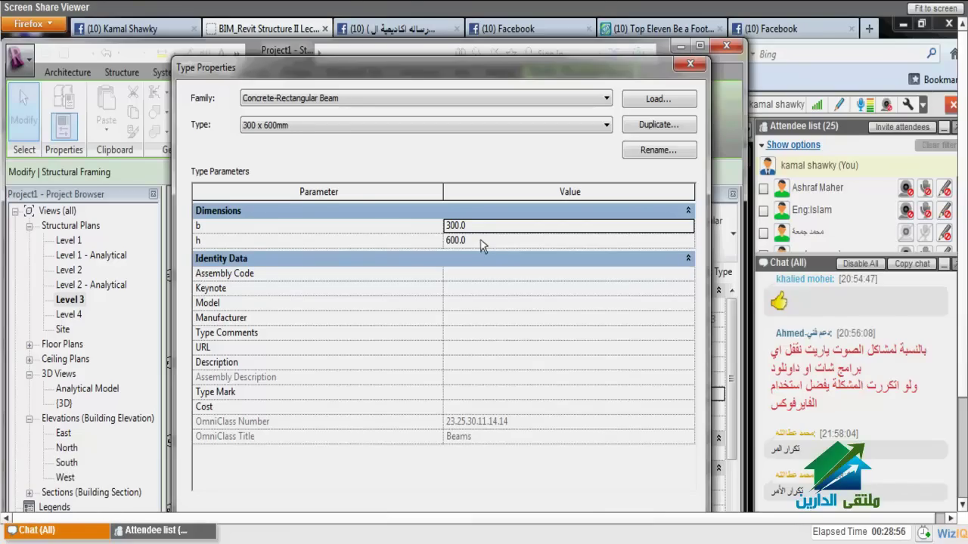
Step: Duplicate the beam type as 400 x 600mm and close Type Properties
click(655, 150)
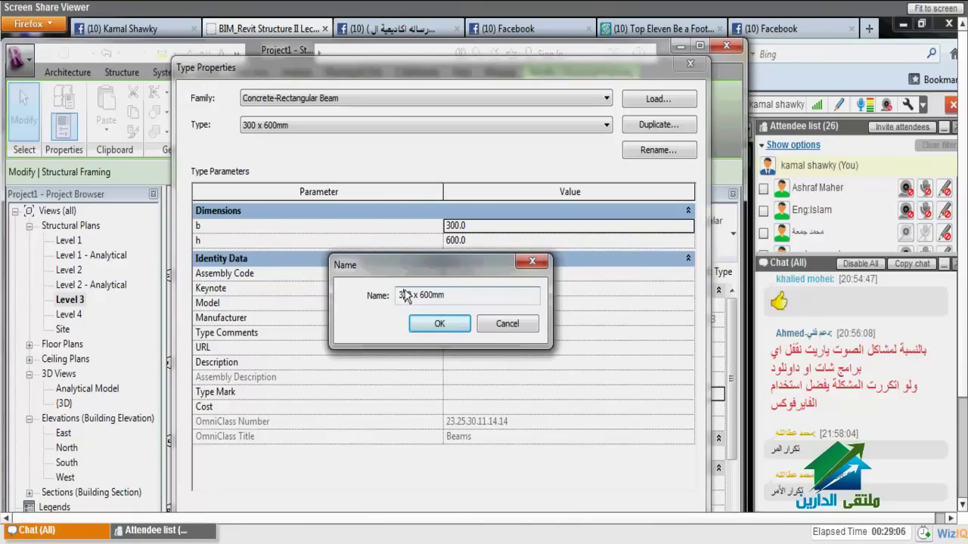
text(4)
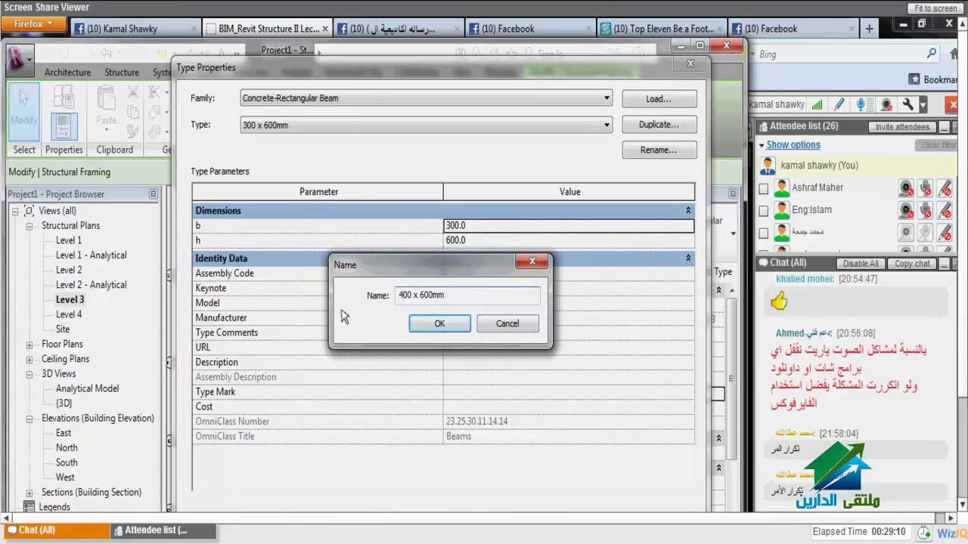
click(439, 322)
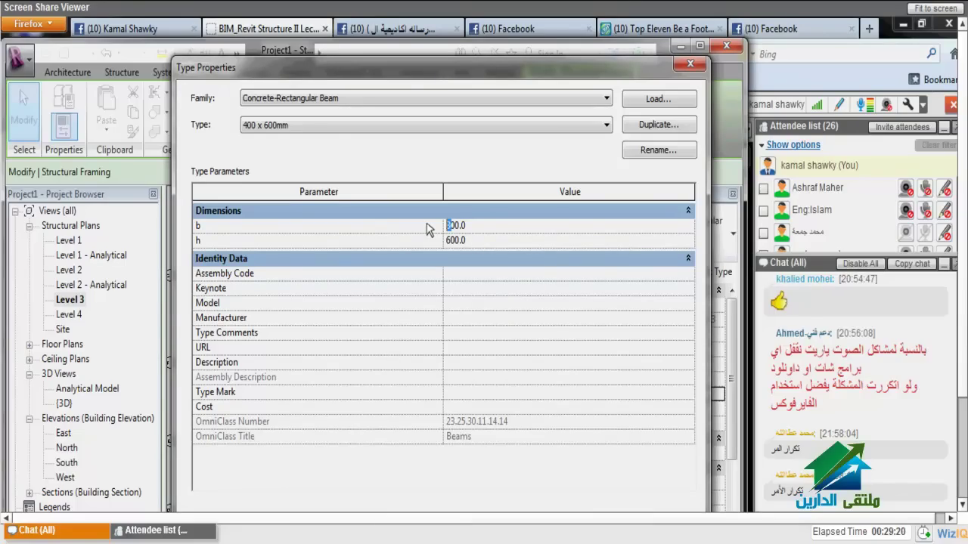
key(Return)
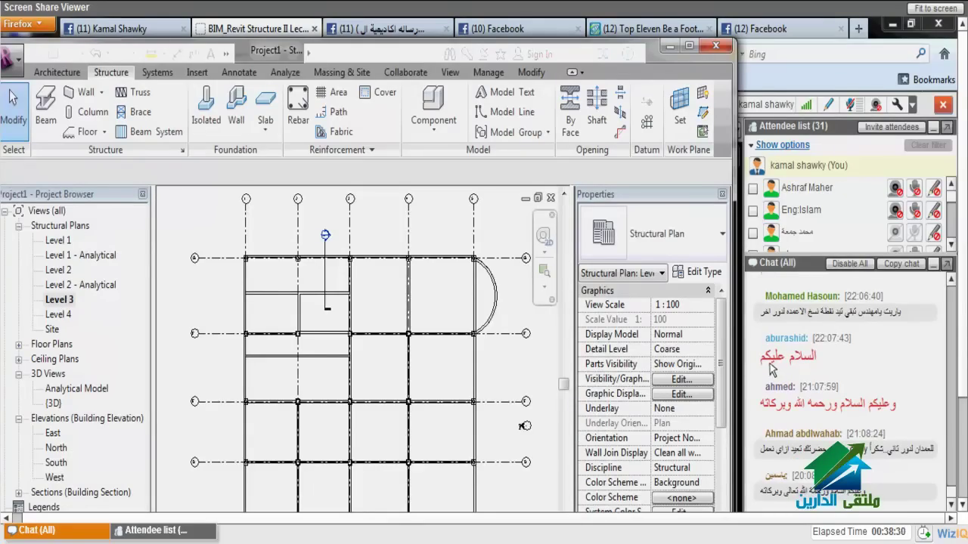
Step: Select the four columns around the middle bay, filtering out Structural Framing
click(405, 362)
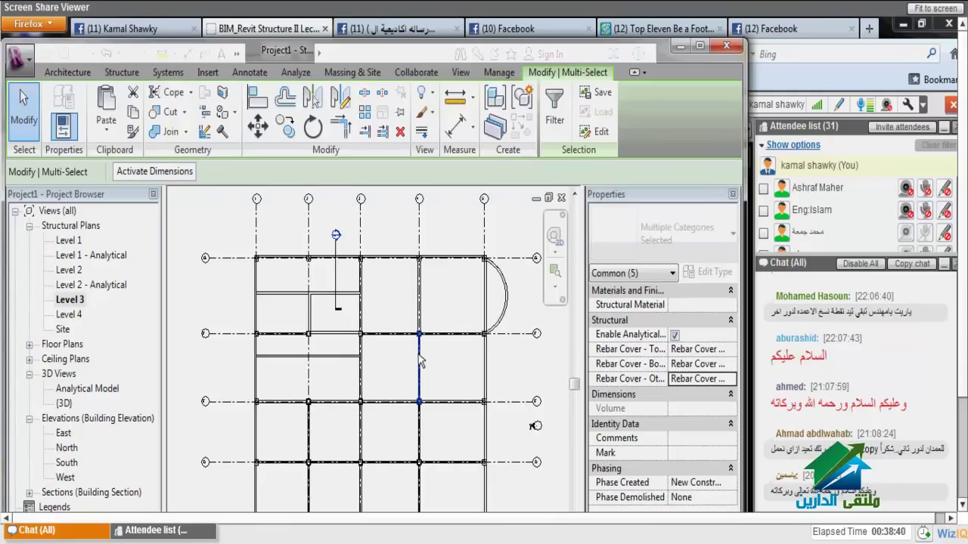
key(f)
key(i)
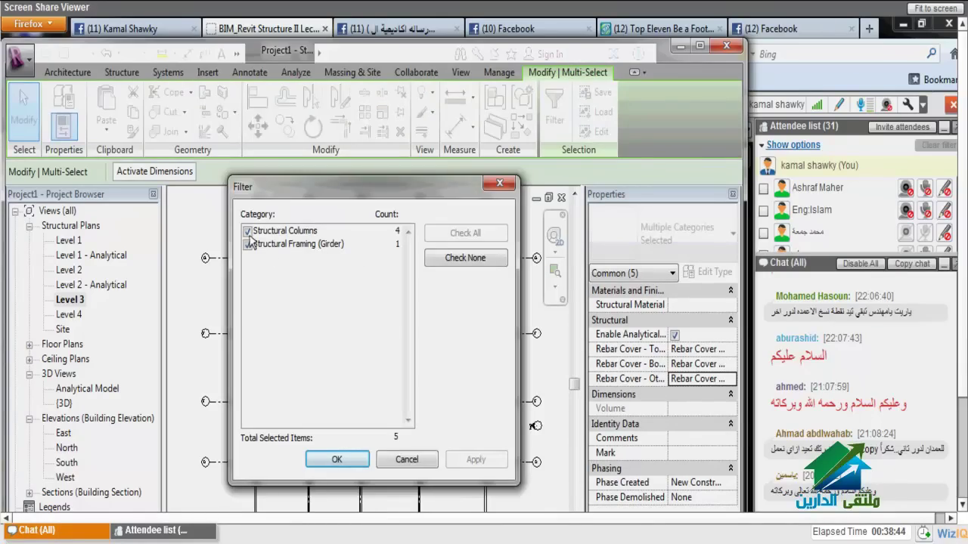
click(248, 244)
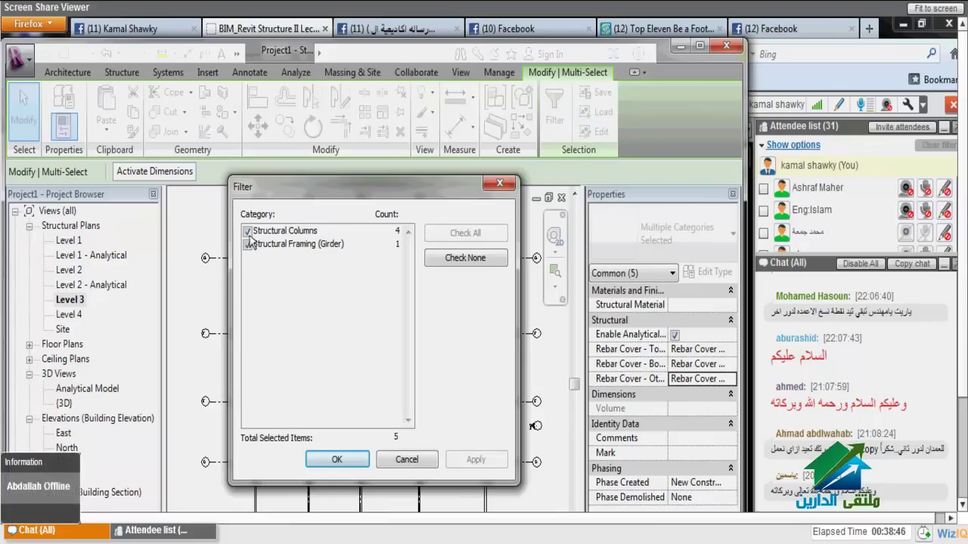
key(Return)
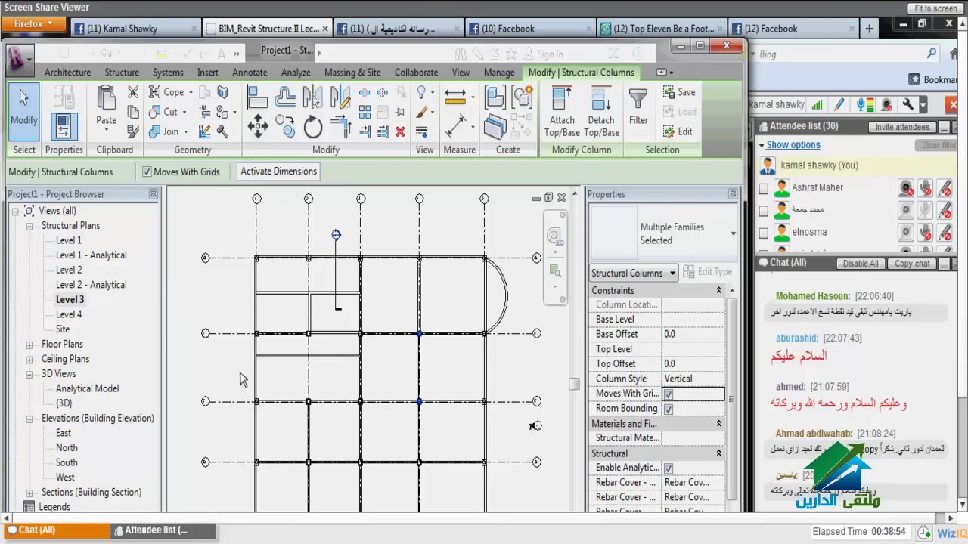
Step: Paste the columns Aligned to Selected Levels onto the chosen levels
click(106, 124)
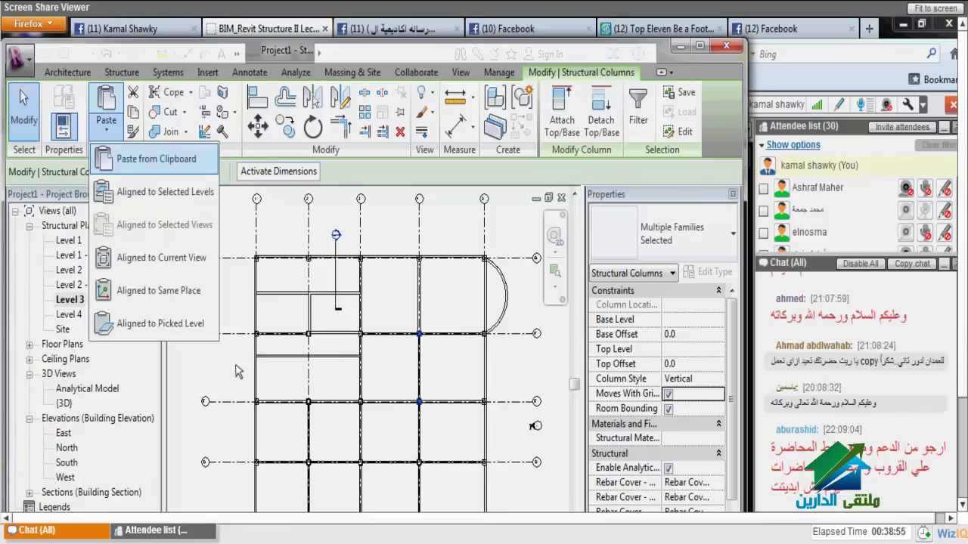
click(131, 184)
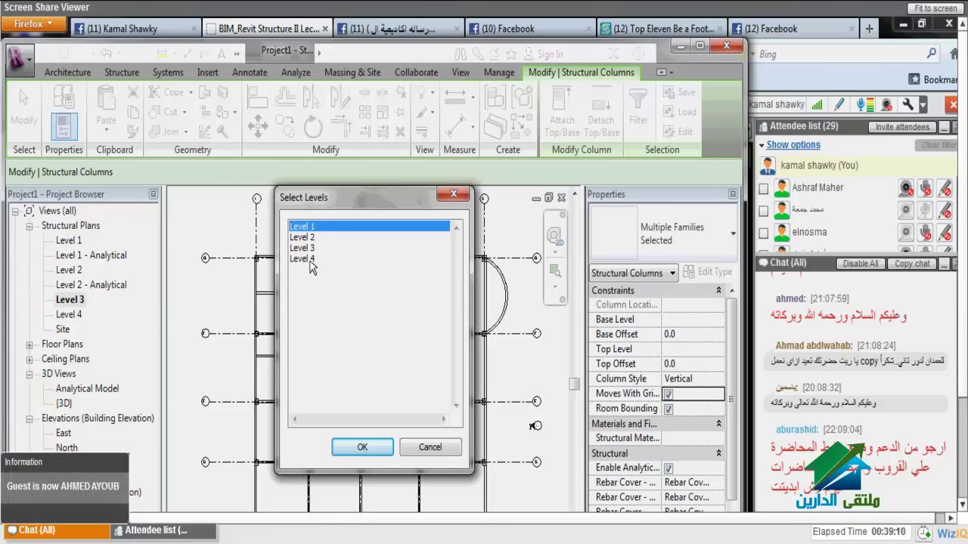
click(362, 446)
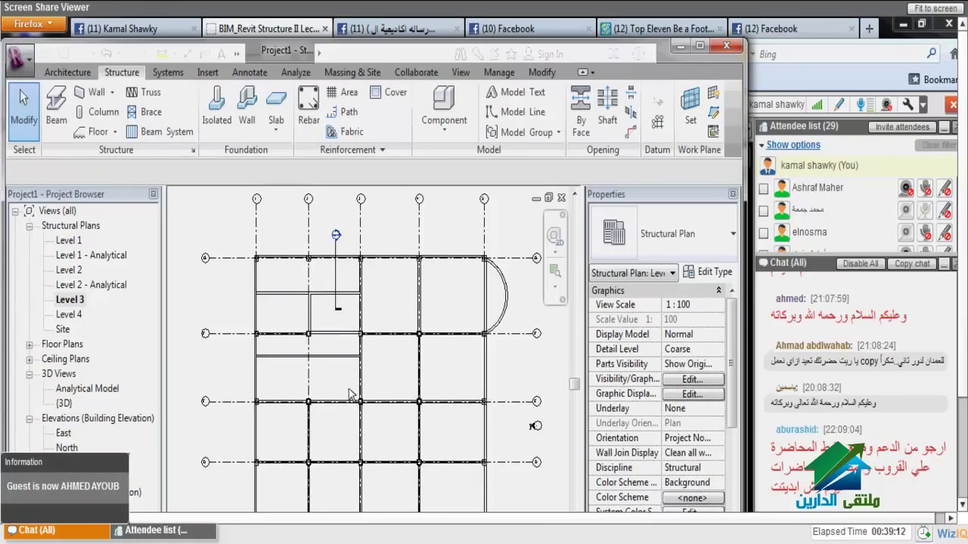
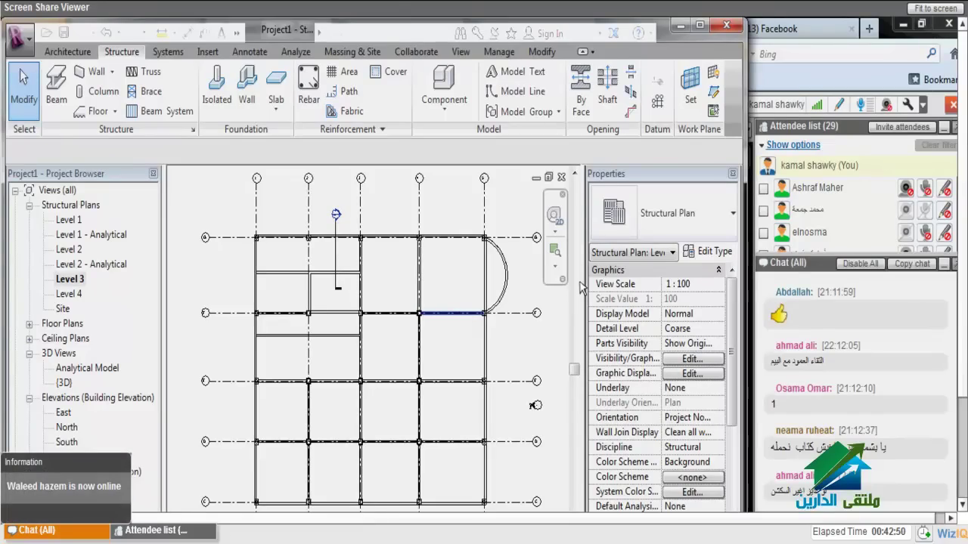
Step: Check a Level 3 beam's size, pan the plan, then switch to the Level 1 plan
click(675, 227)
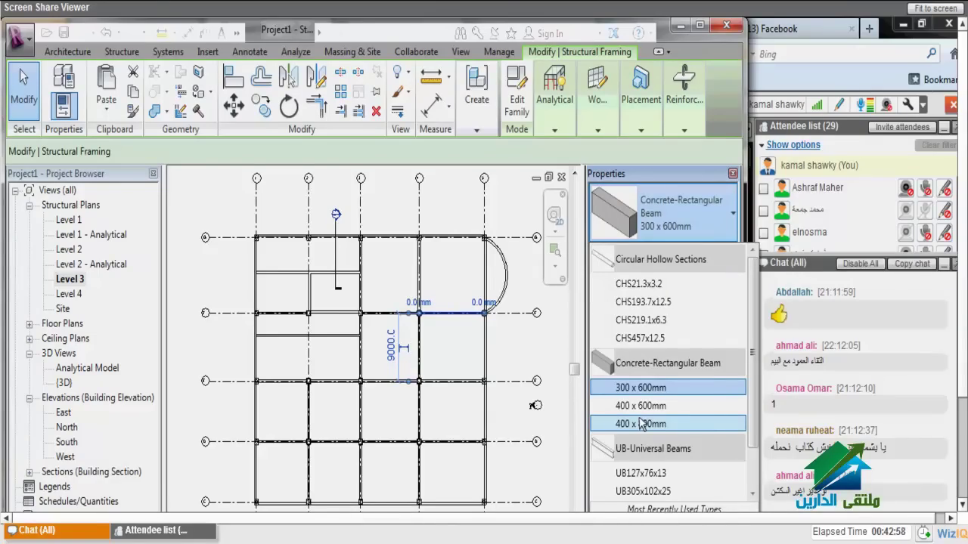
key(Escape)
key(Escape)
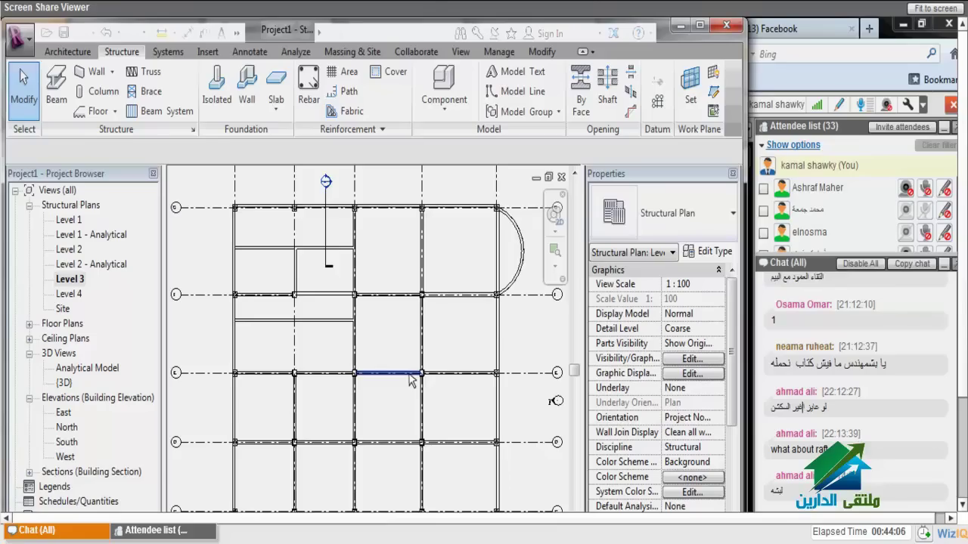
middle_drag(410, 381, 446, 384)
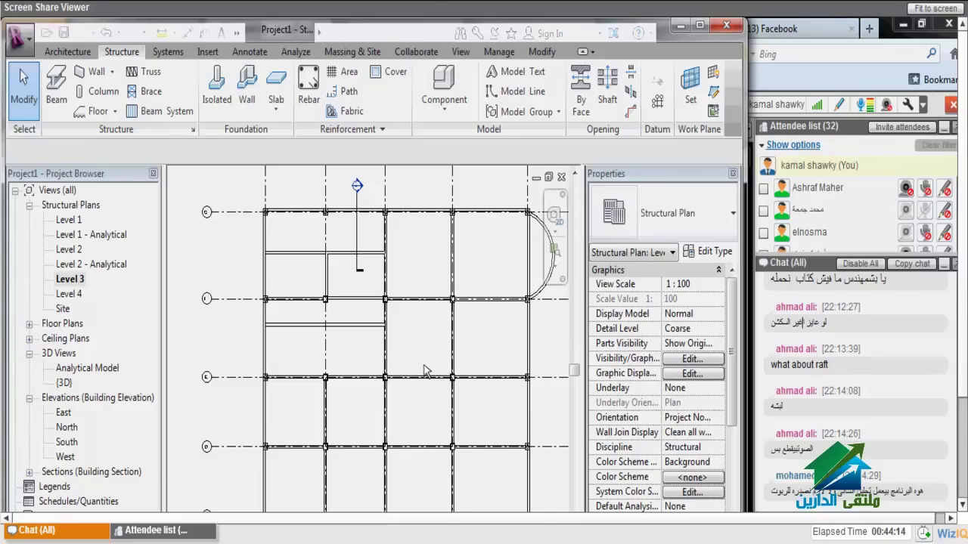
middle_drag(424, 370, 417, 374)
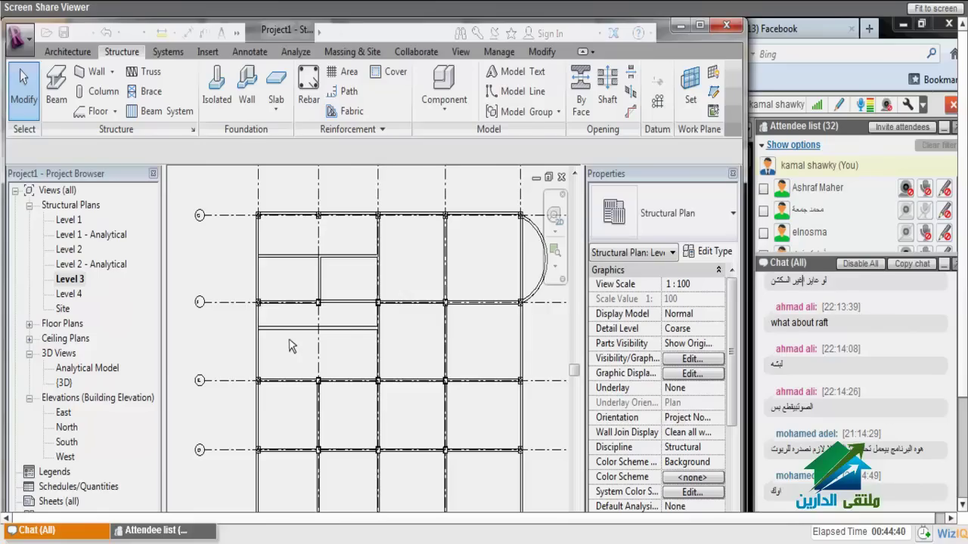
key(ctrl+Tab)
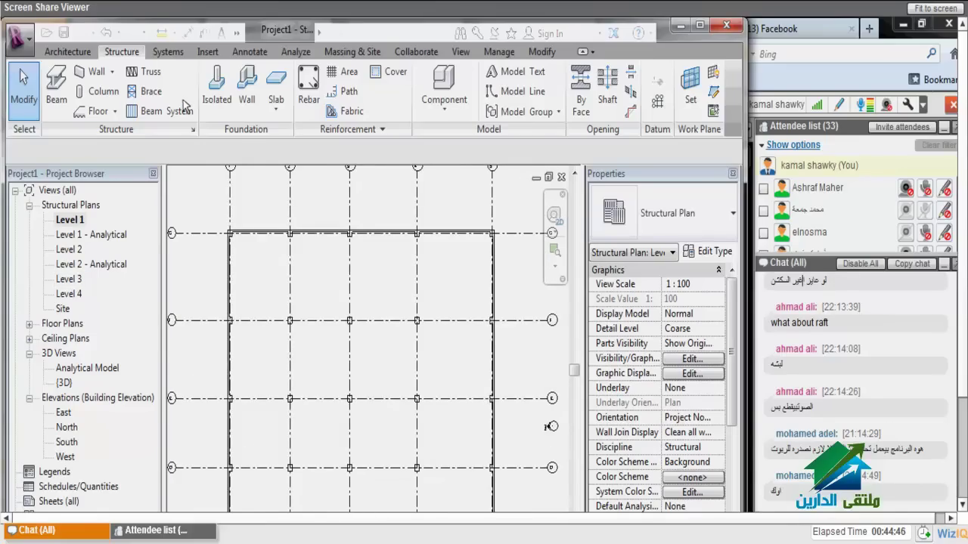
Step: Save the project and start a Floor: Structural sketch on Level 1
click(116, 114)
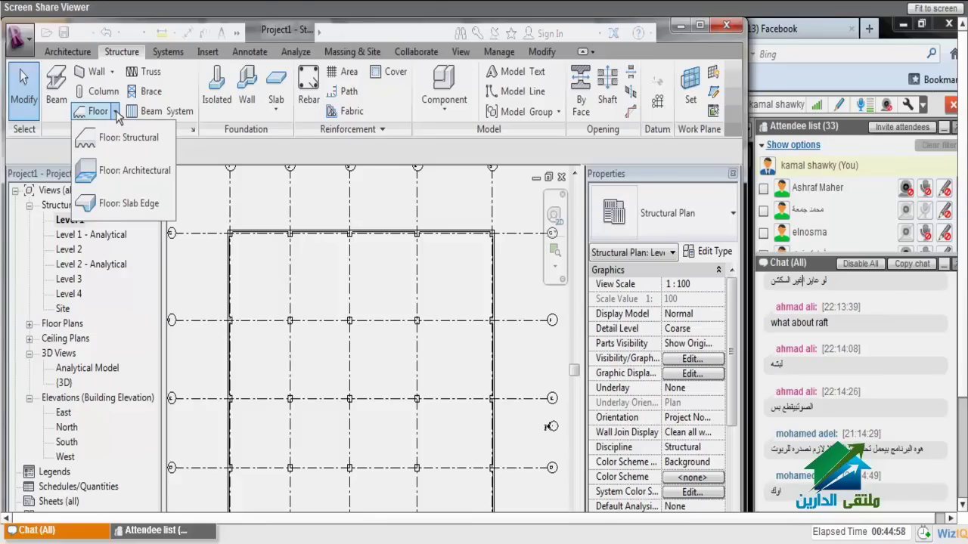
key(ctrl+s)
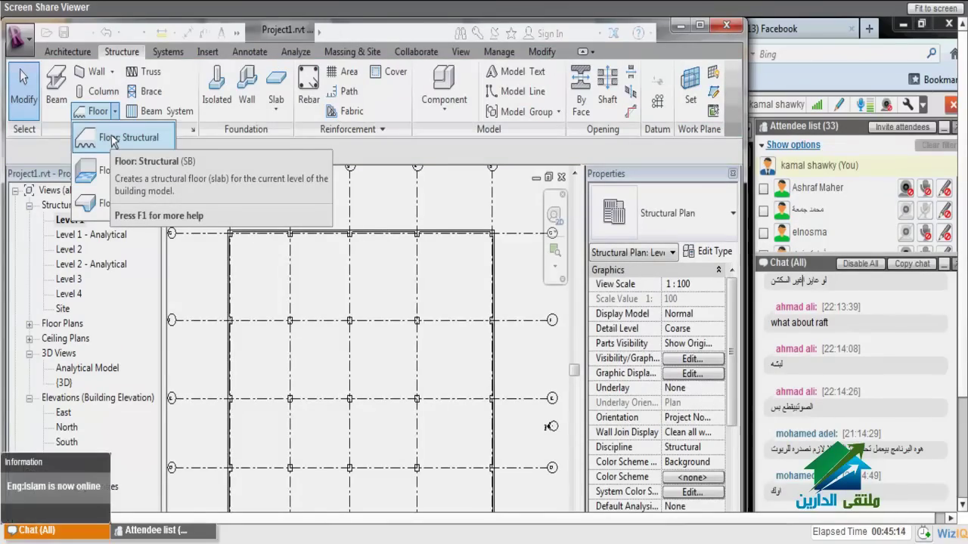
click(113, 139)
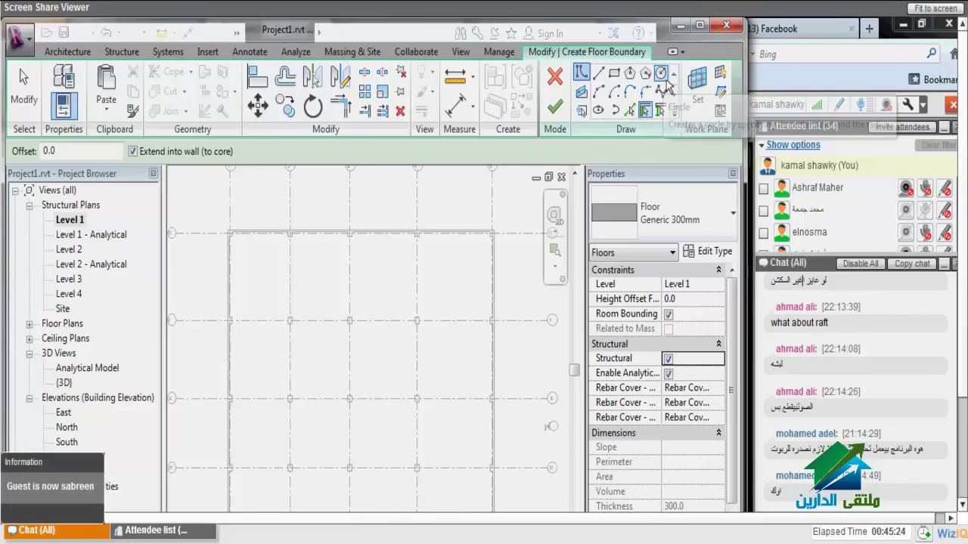
Step: Sketch the Level 1 floor boundary with straight lines and curved arc edges as Generic 300mm
click(598, 72)
scroll(328, 320, down, 2)
click(422, 270)
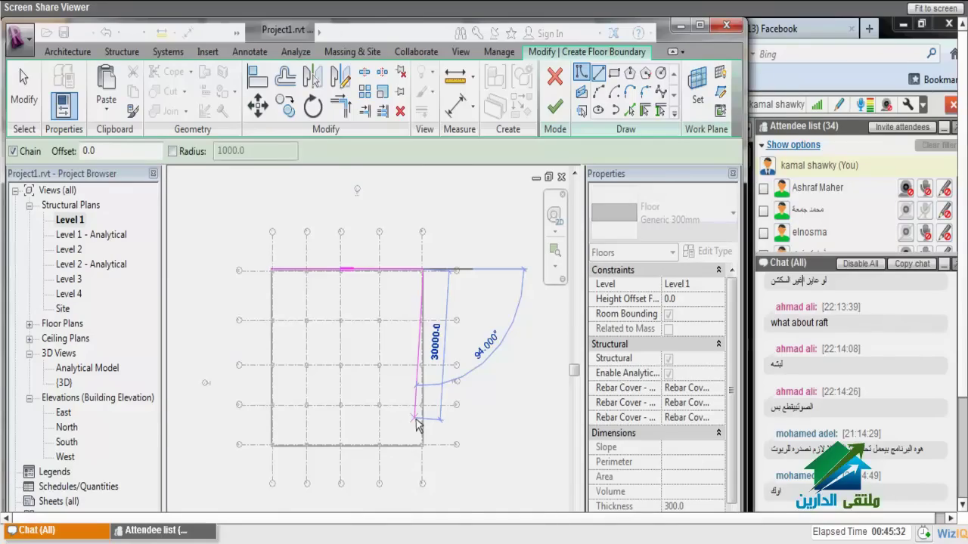
scroll(416, 423, up, 5)
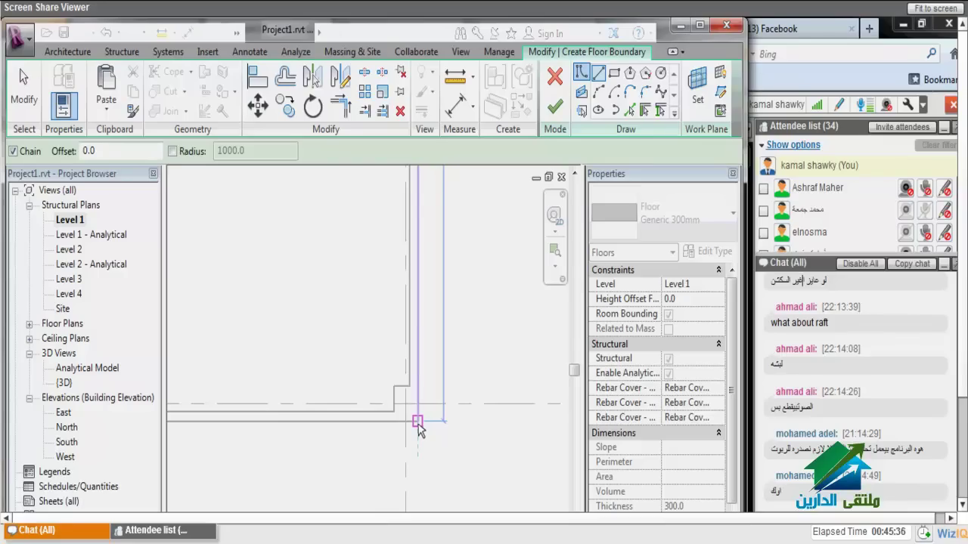
click(417, 422)
scroll(418, 429, down, 3)
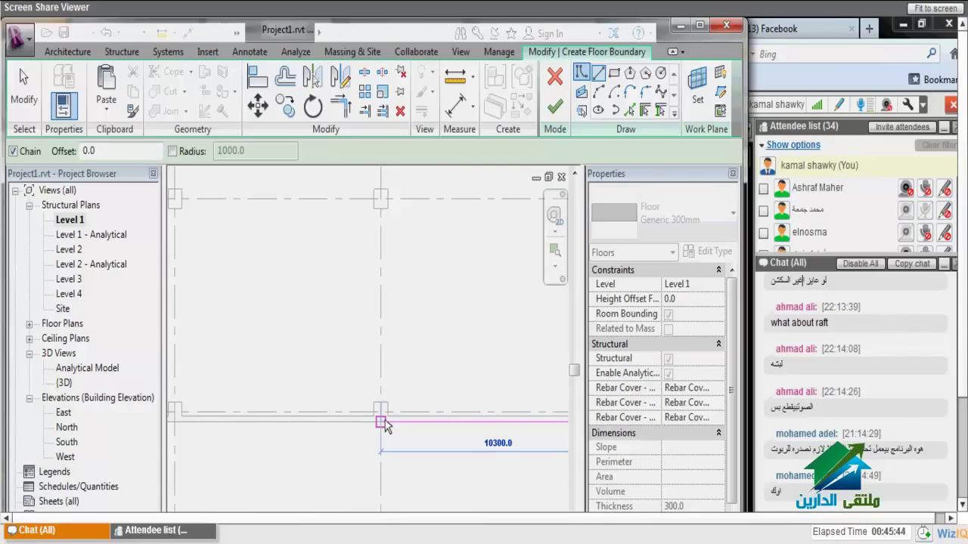
click(380, 421)
scroll(363, 408, down, 3)
click(228, 383)
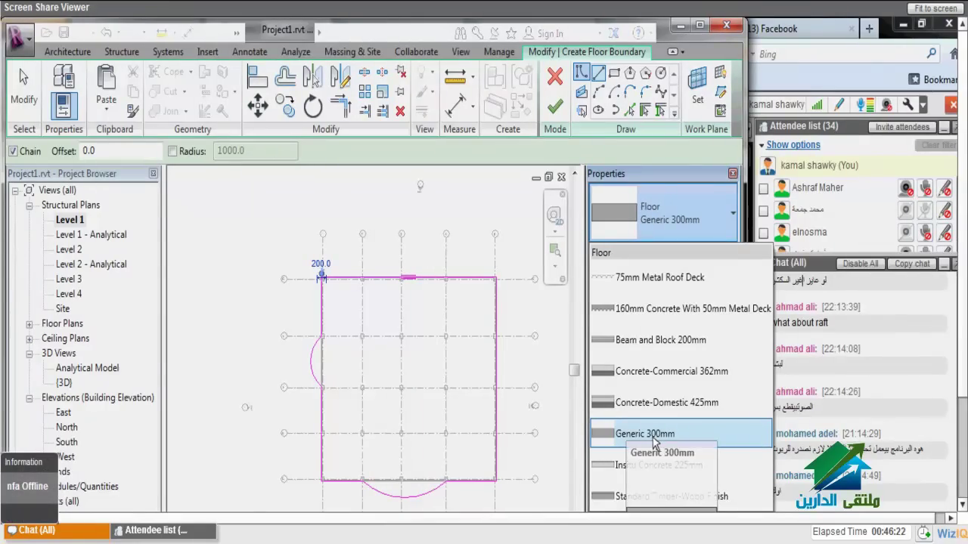
click(645, 434)
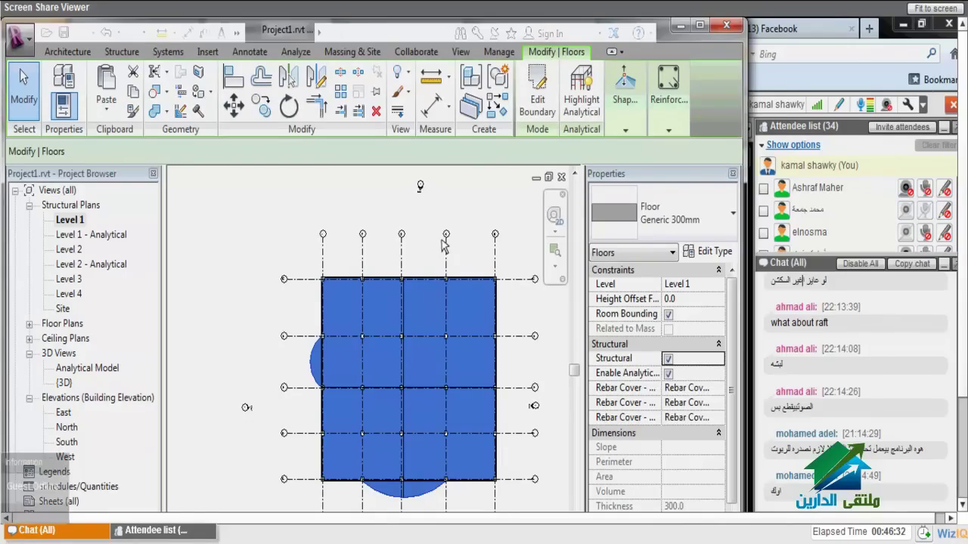
Step: Create a rectangular Generic 300mm structural floor on Level 2 using SB, then select it
key(Escape)
scroll(437, 266, up, 5)
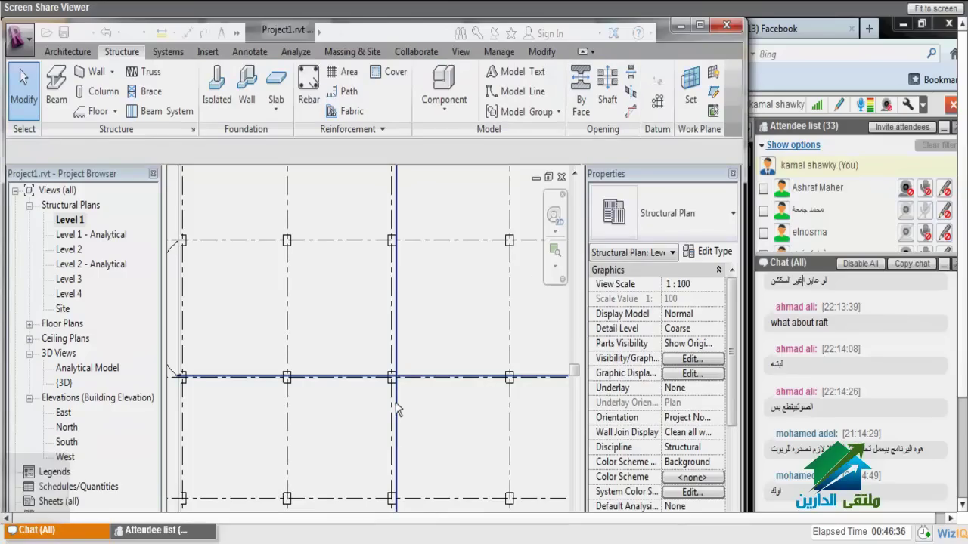
scroll(395, 403, down, 5)
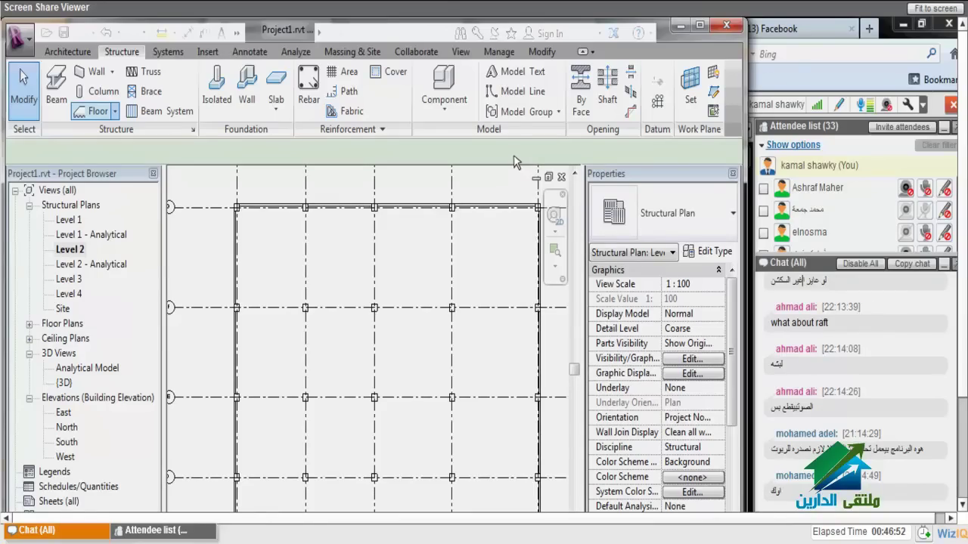
key(s)
key(b)
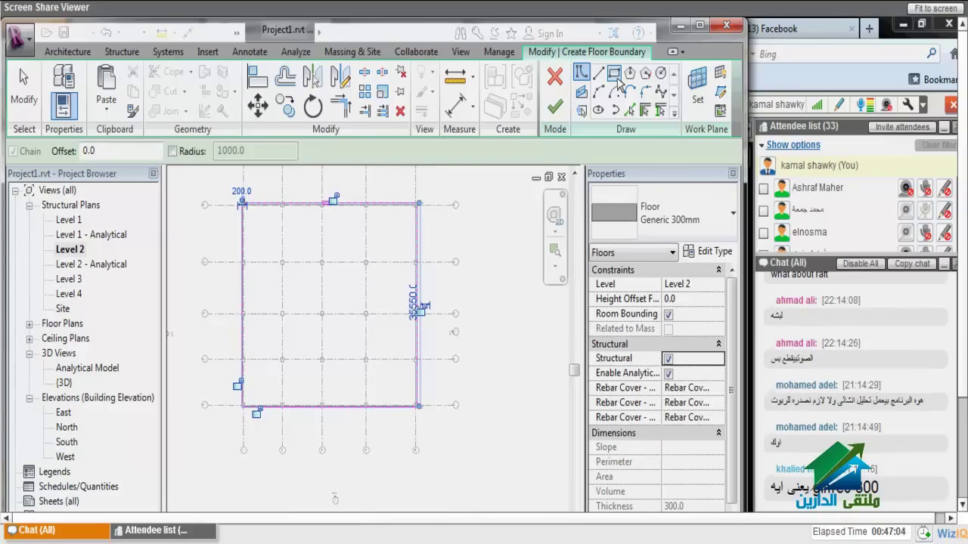
click(555, 107)
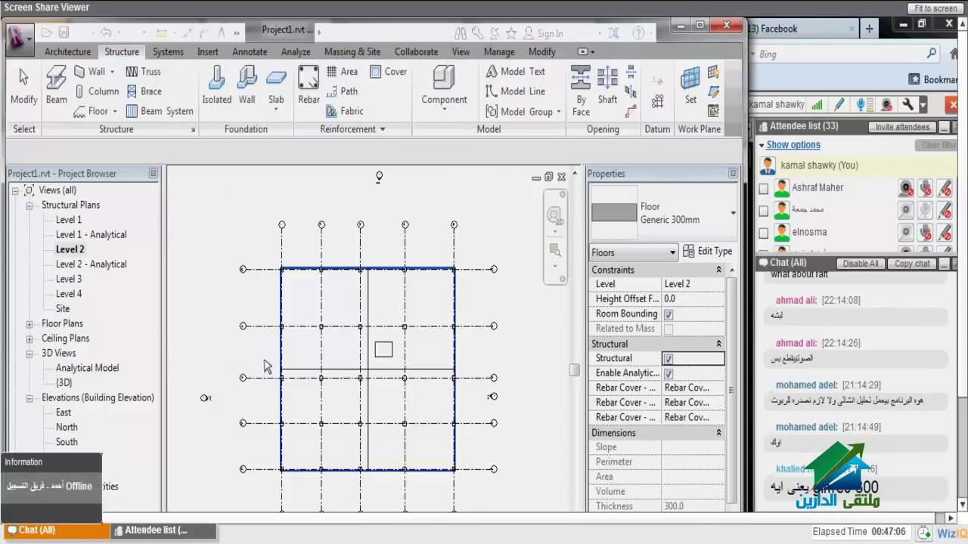
click(281, 370)
scroll(379, 413, up, 3)
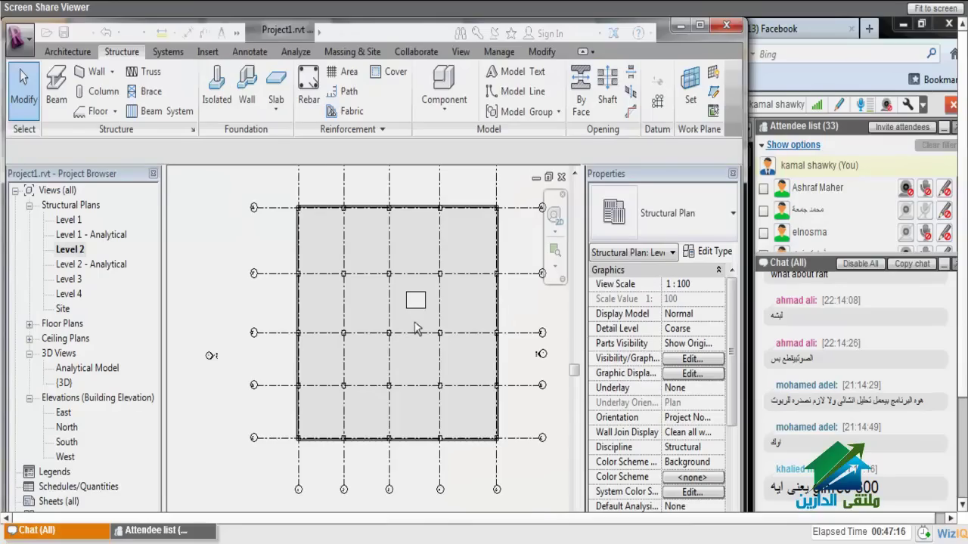
scroll(414, 327, up, 2)
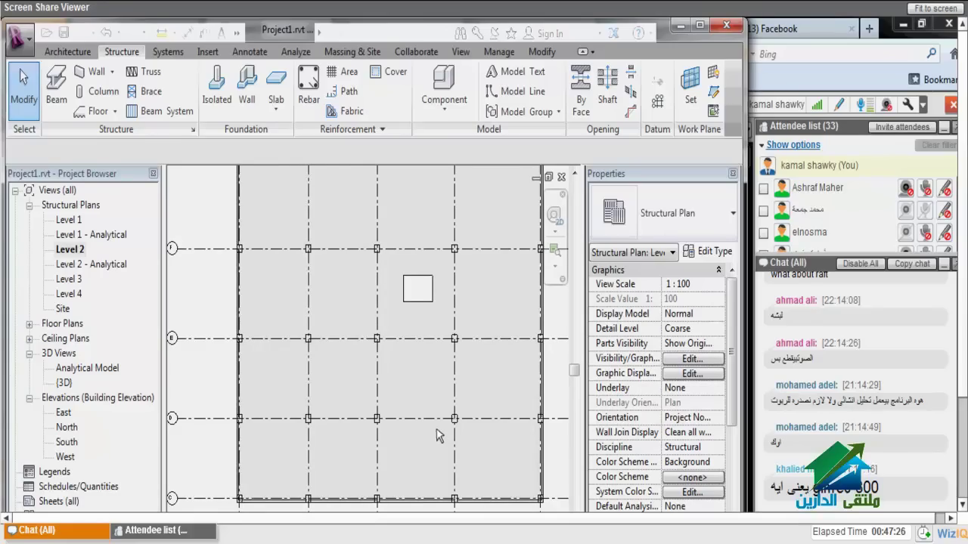
scroll(439, 433, down, 1)
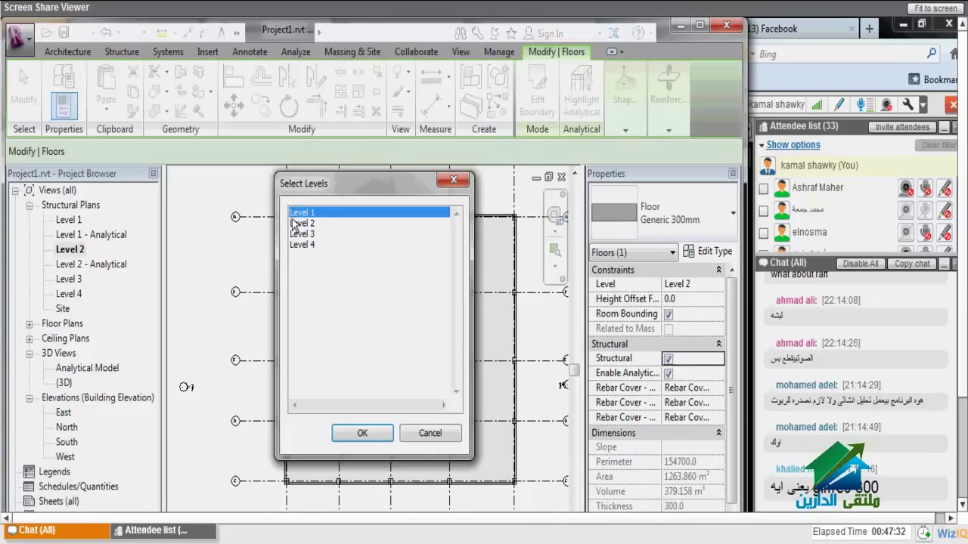
Step: Paste the floor aligned to Level 3 and review the Level 3 and Level 1 plans
click(302, 235)
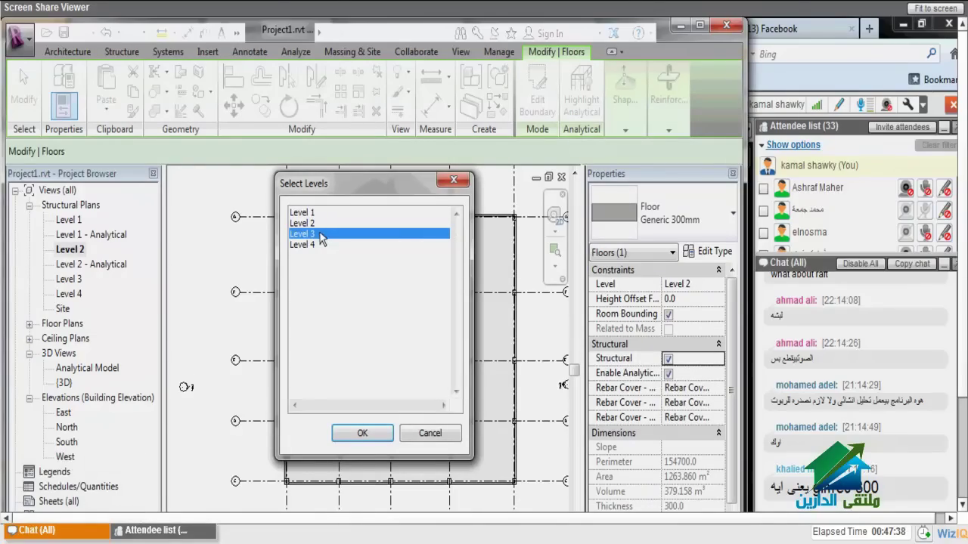
double_click(322, 238)
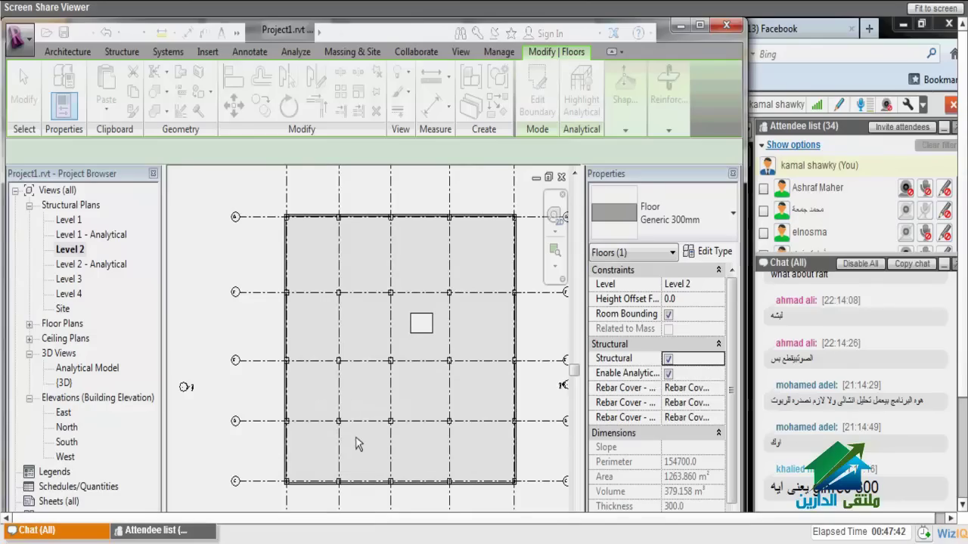
key(ctrl+Tab)
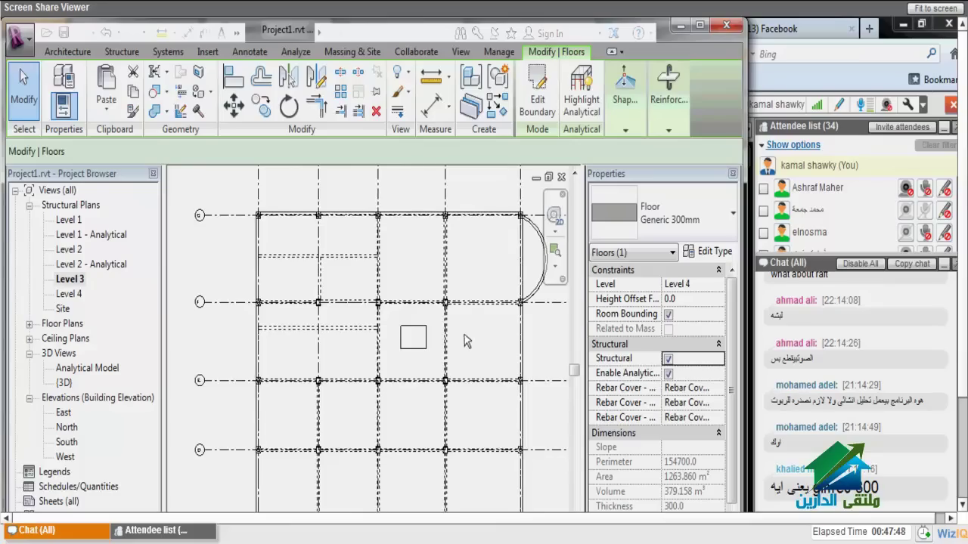
key(ctrl+Tab)
key(ctrl+Tab)
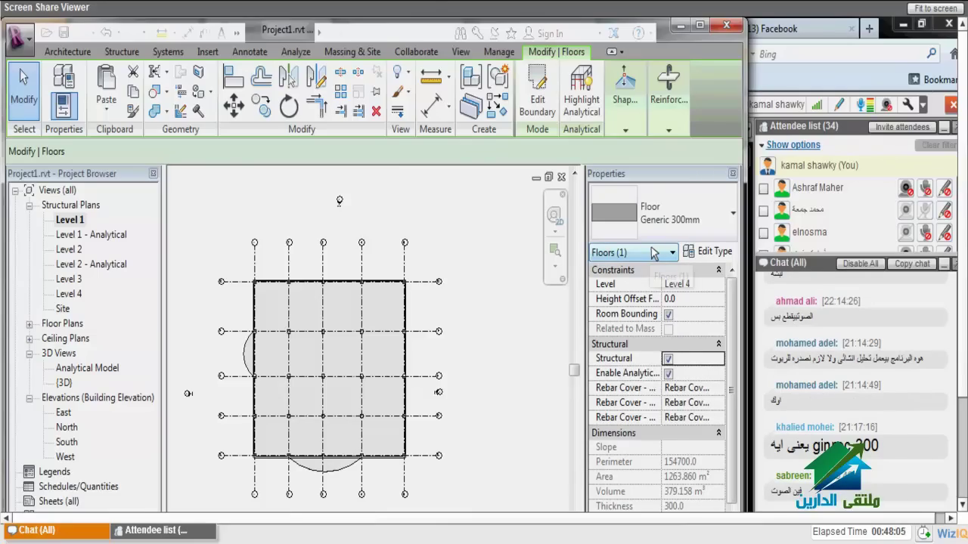
Step: Duplicate the floor type as Generic 200mm with a 200 mm structural layer
click(693, 260)
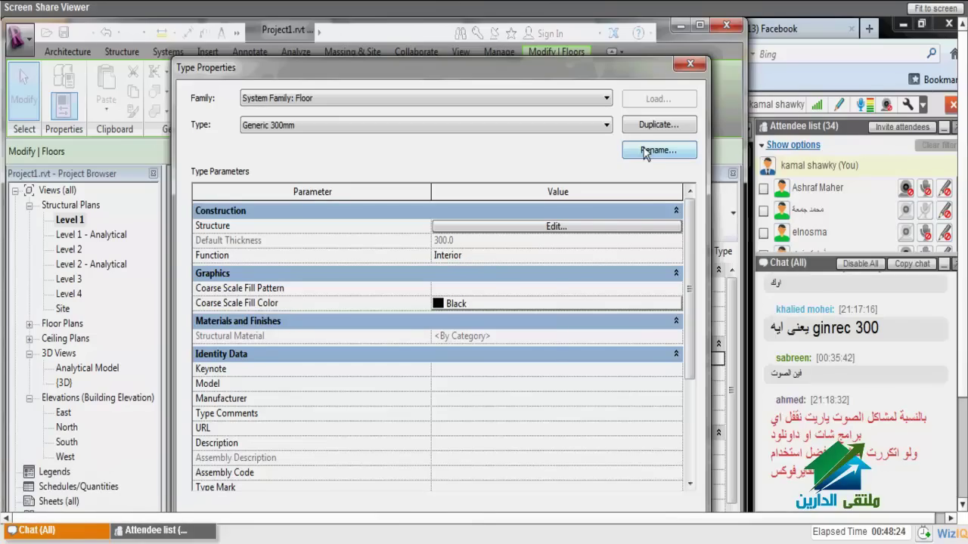
click(645, 151)
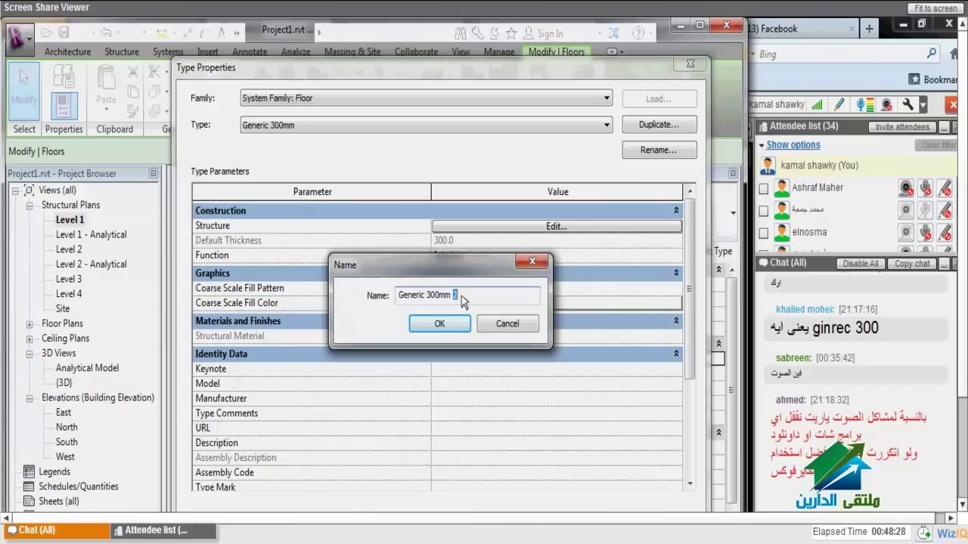
key(Escape)
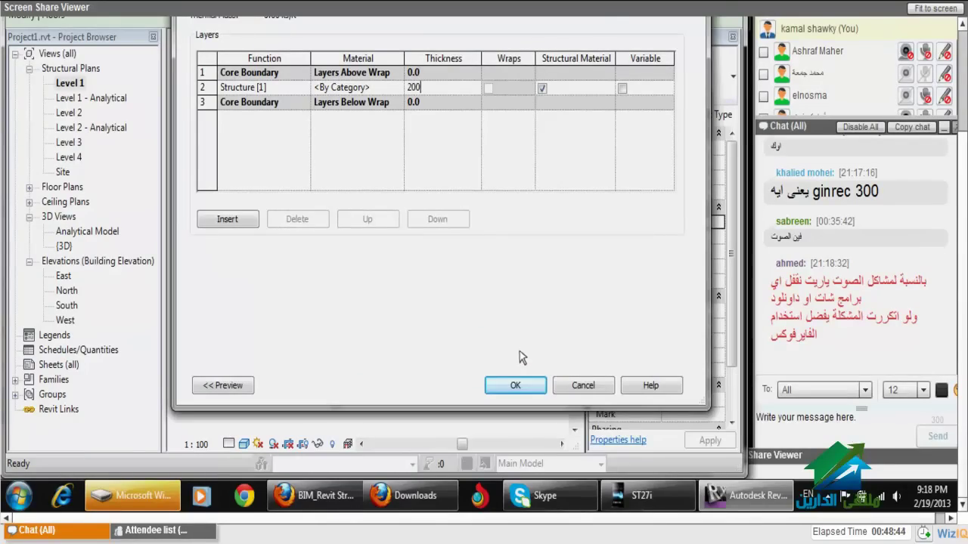
click(526, 386)
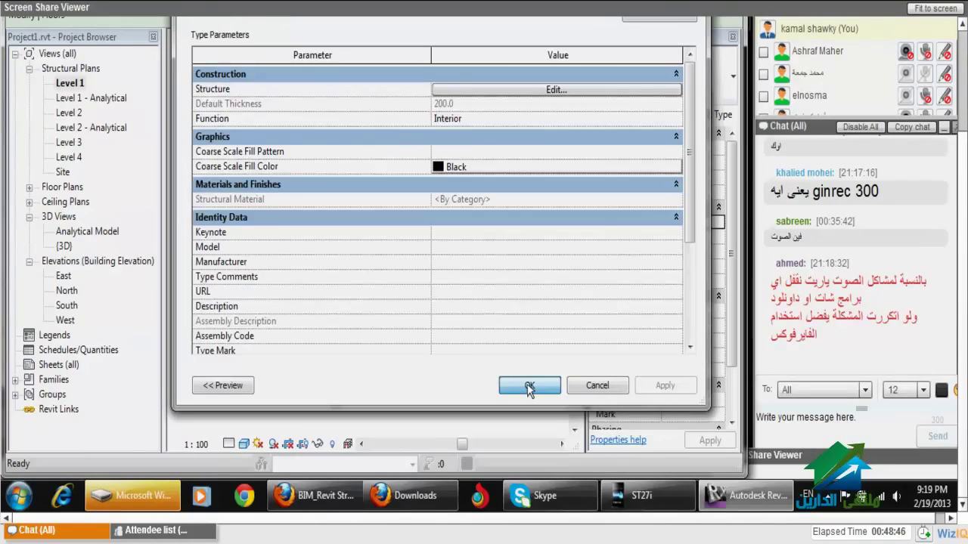
click(528, 386)
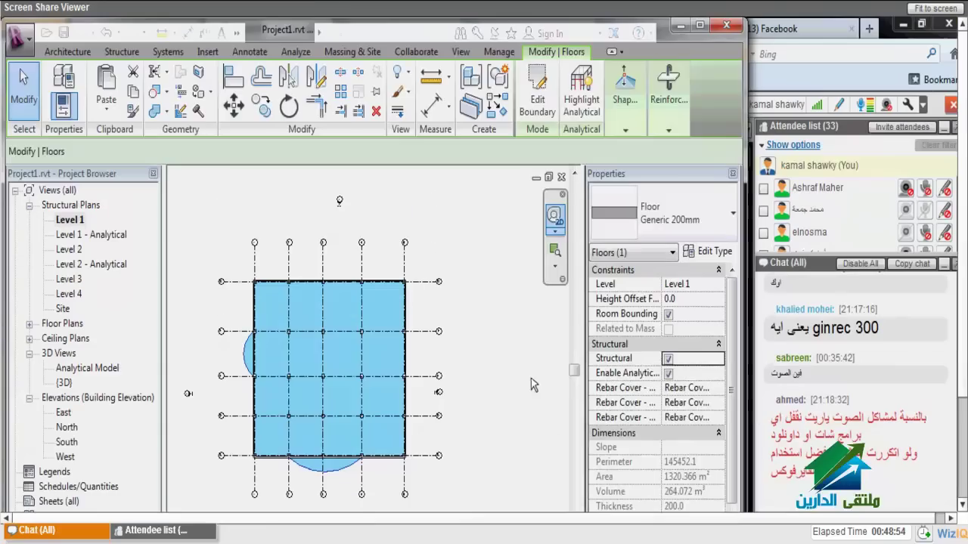
Step: Reselect the Level 1 floor to confirm Generic 200mm, 200.0 thick, 264.072 m³ volume
click(470, 243)
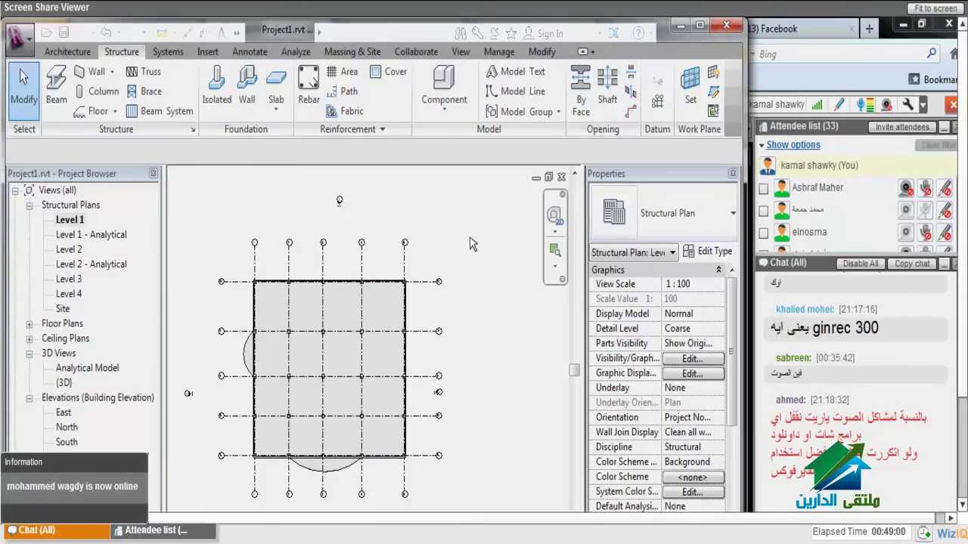
click(406, 317)
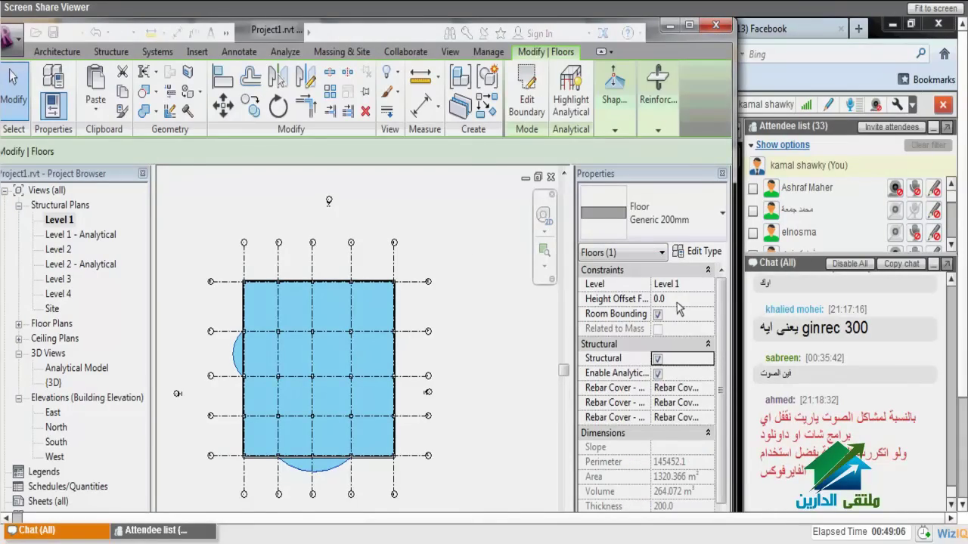
Step: Open the East elevation, zoom in on the slabs, and select the Level 1–2 wall
double_click(64, 412)
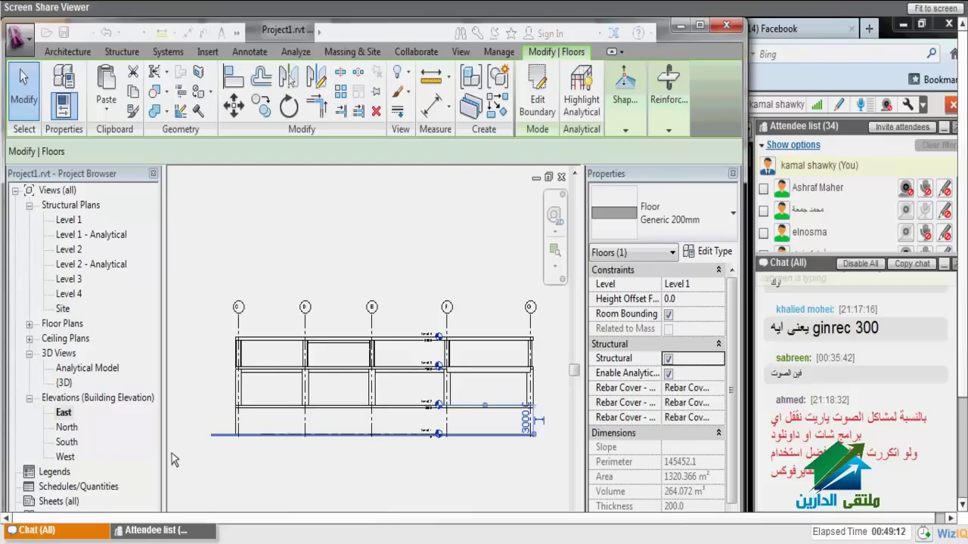
scroll(171, 453, up, 2)
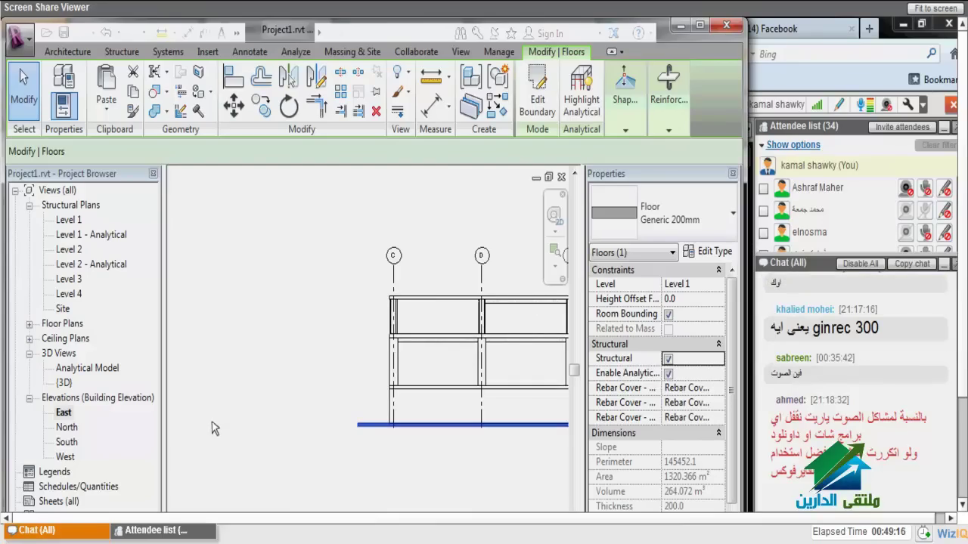
scroll(217, 427, up, 2)
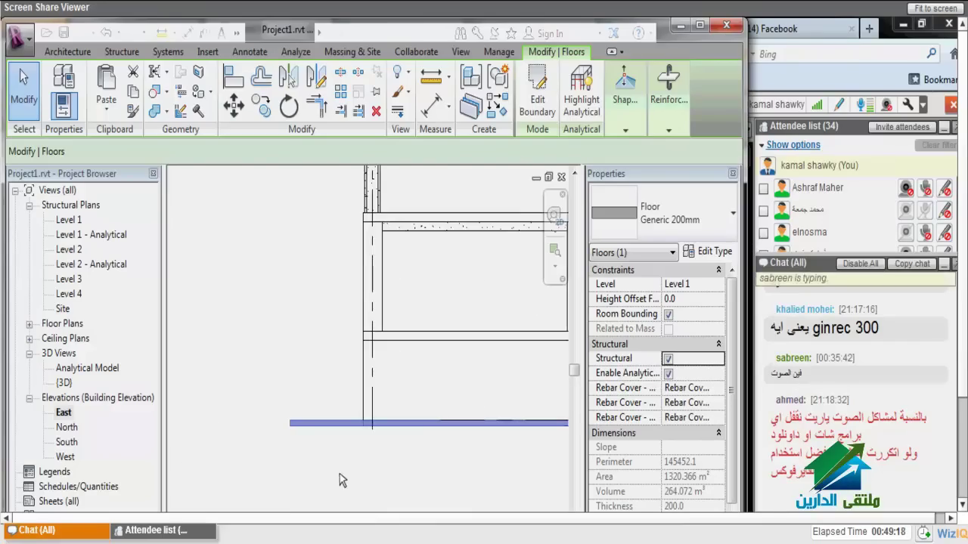
key(Escape)
middle_drag(340, 473, 191, 473)
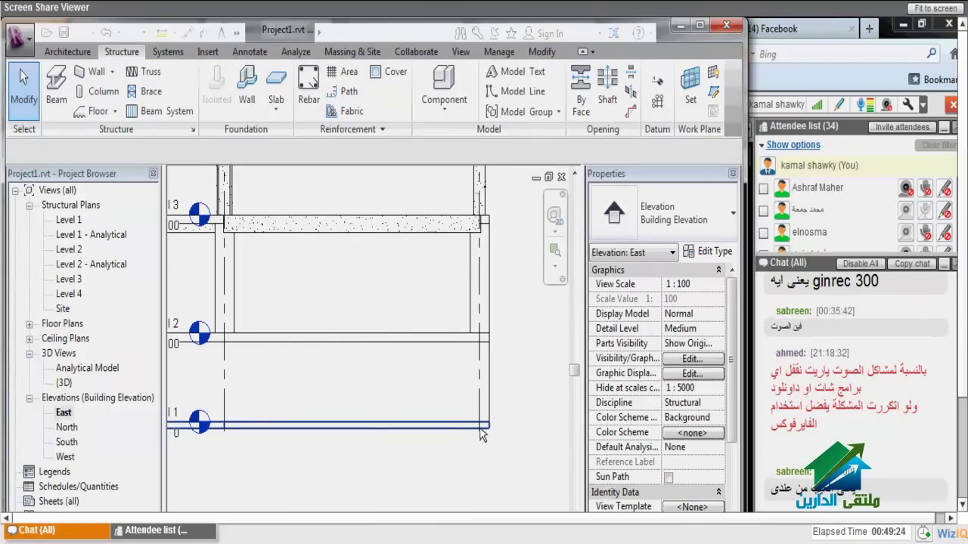
scroll(483, 436, up, 2)
click(333, 429)
scroll(333, 430, down, 2)
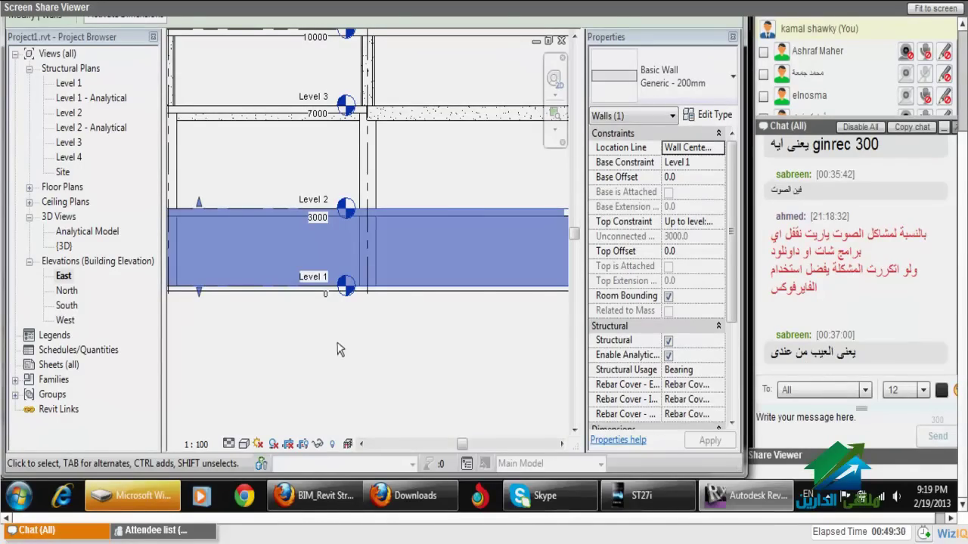
click(338, 350)
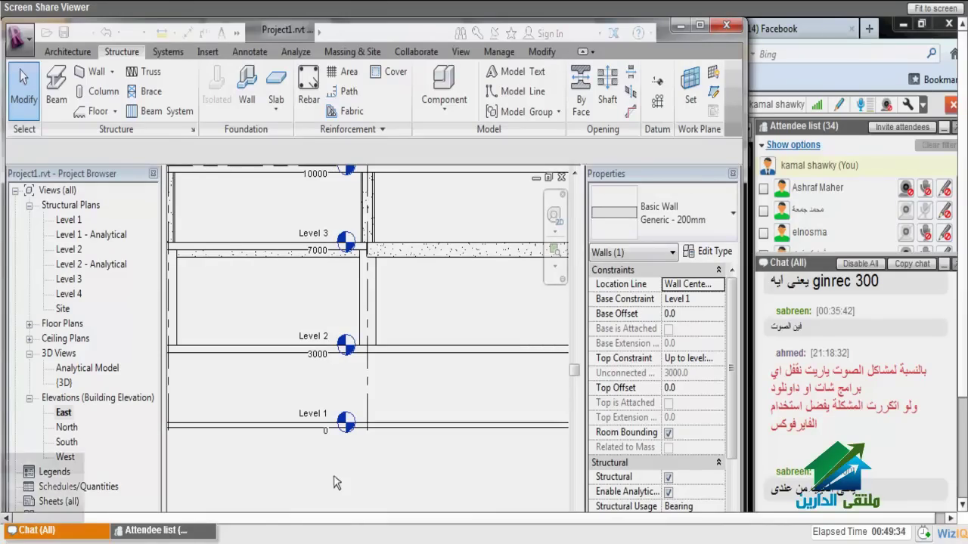
scroll(333, 431, up, 2)
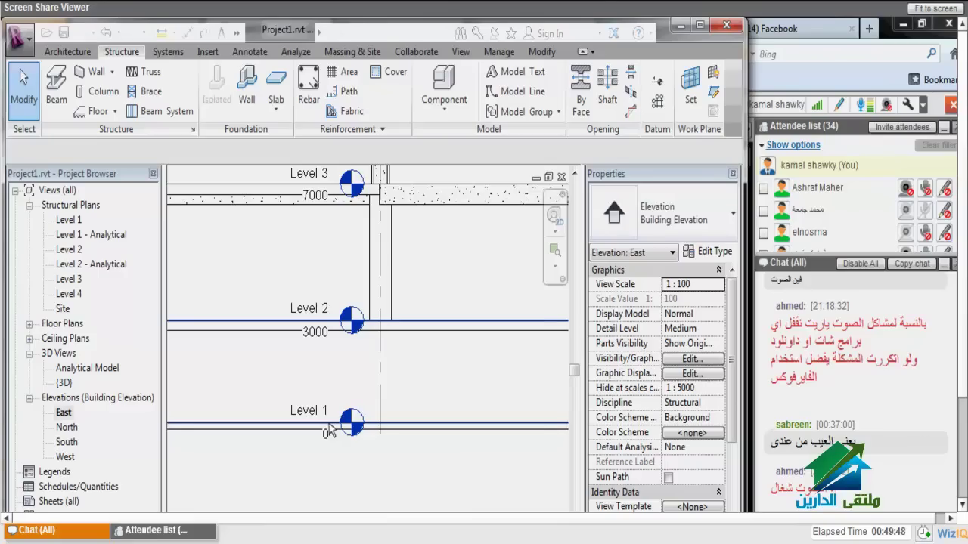
click(330, 431)
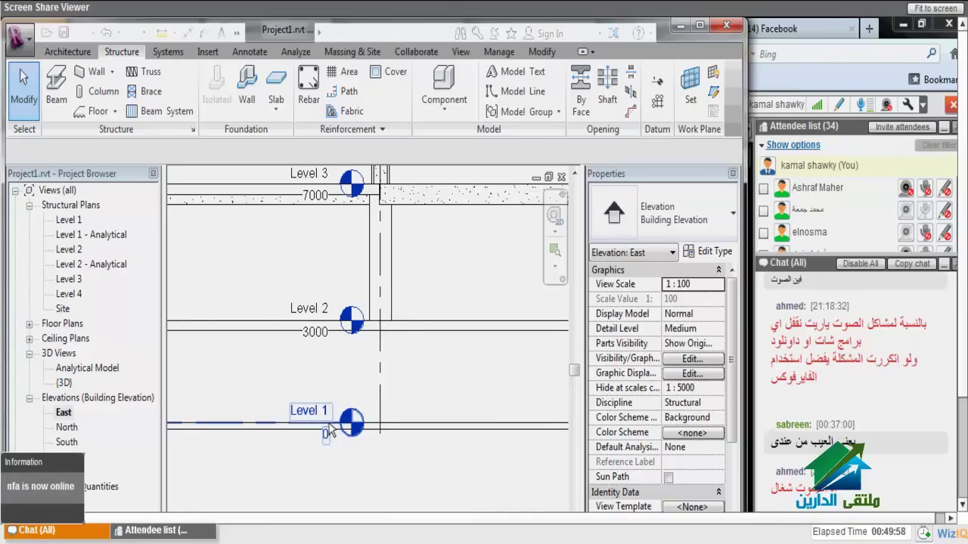
scroll(329, 427, up, 5)
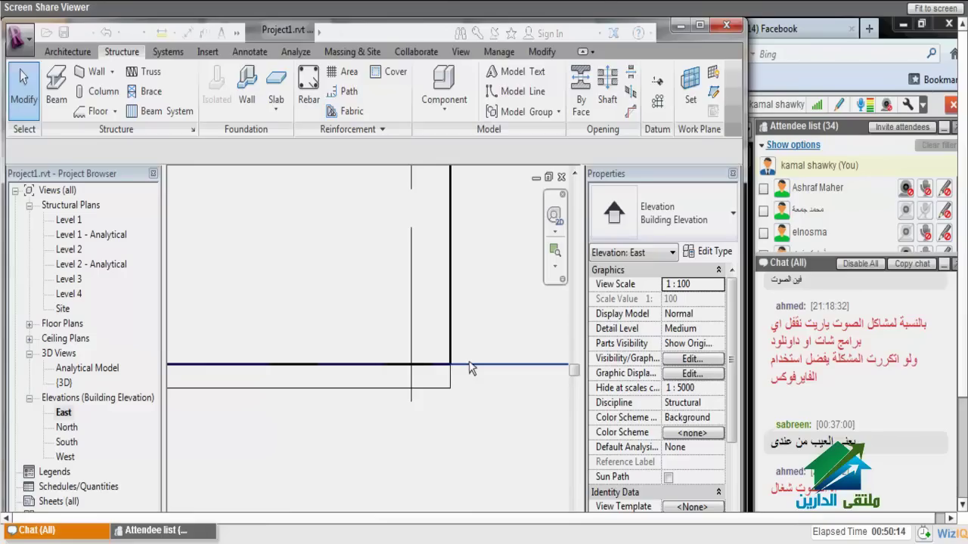
click(469, 369)
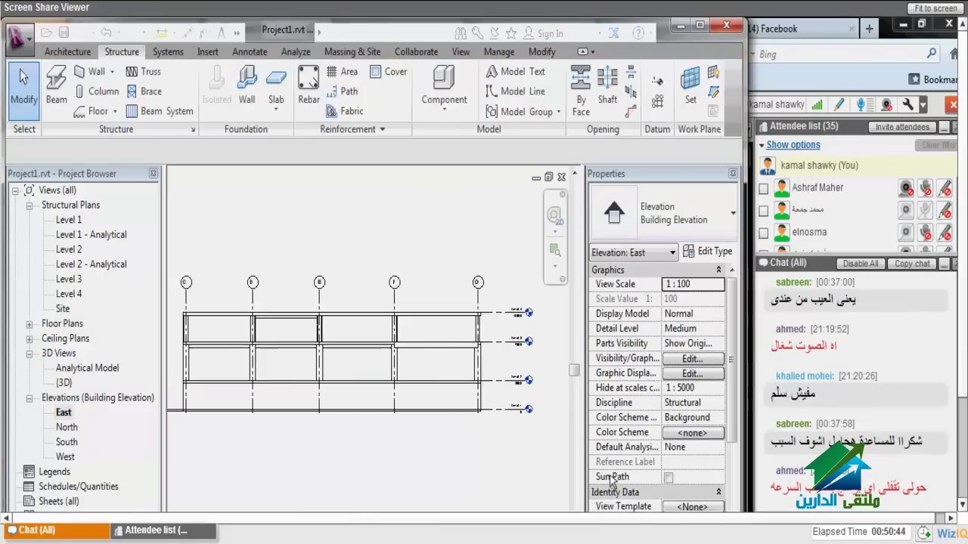
Step: Deselect everything and return to the Level 1 structural plan
key(Escape)
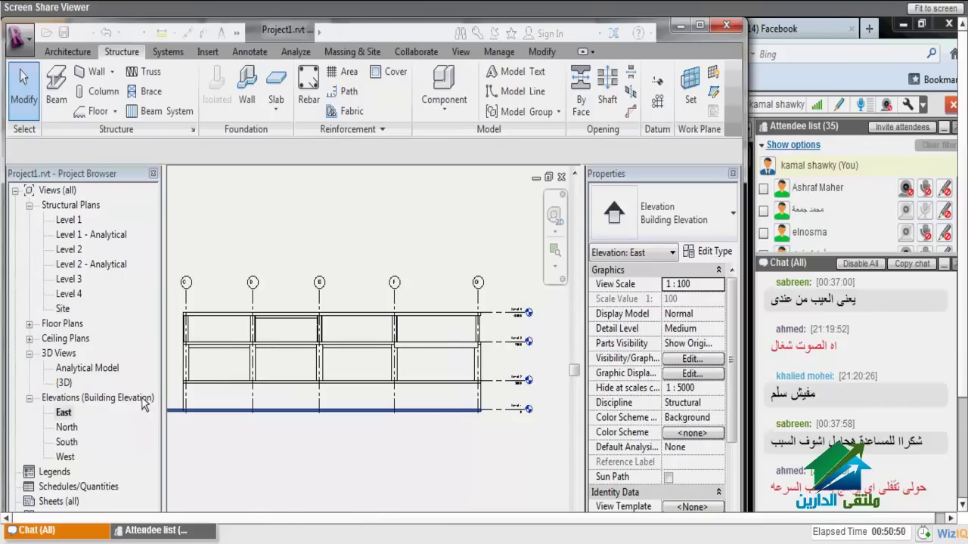
key(ctrl+Tab)
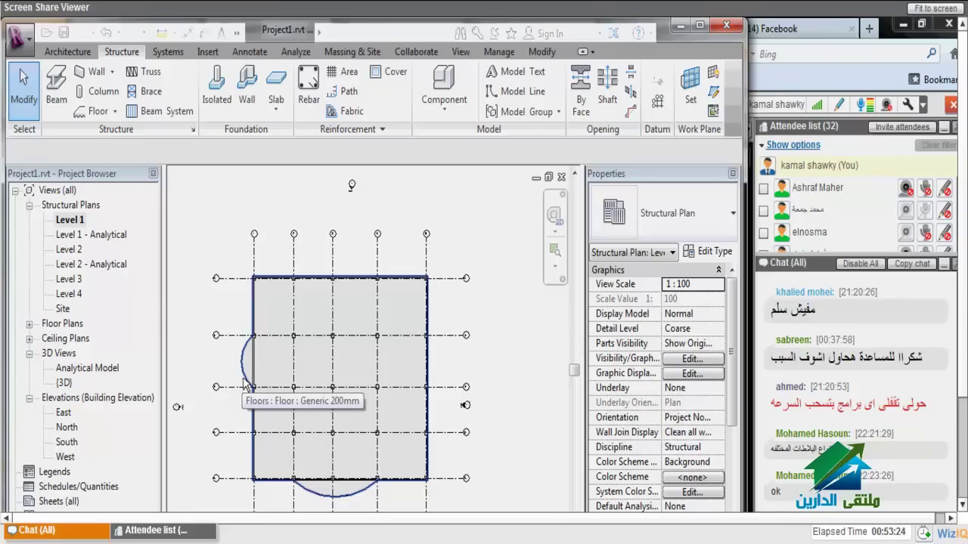
Step: Edit the Level 1 floor boundary and sketch a rectangle at its right edge
click(243, 381)
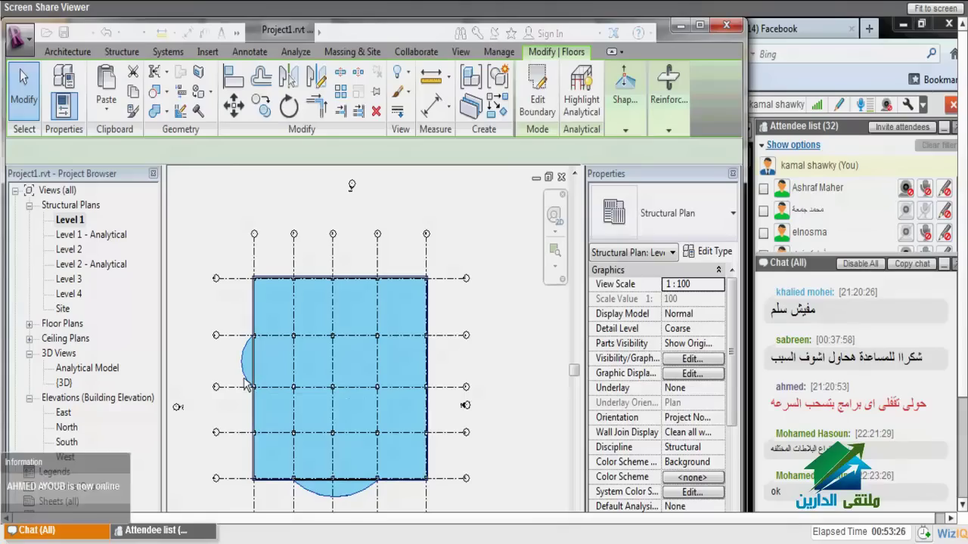
click(532, 113)
scroll(434, 363, up, 3)
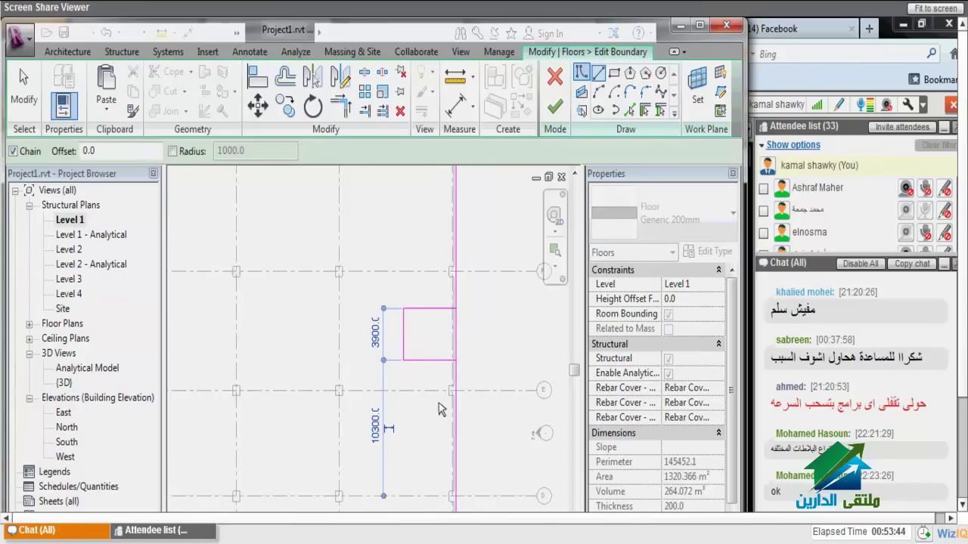
scroll(441, 409, down, 1)
key(Escape)
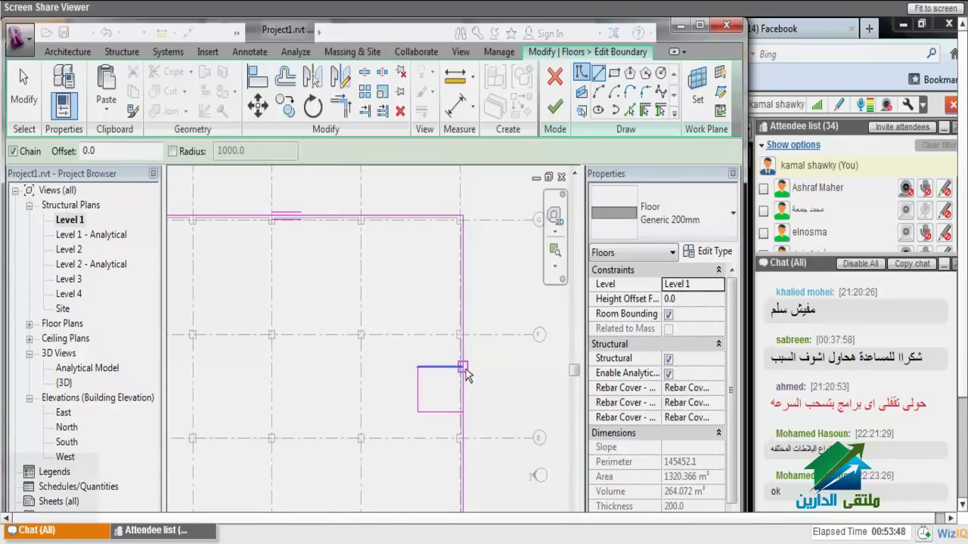
scroll(466, 376, up, 2)
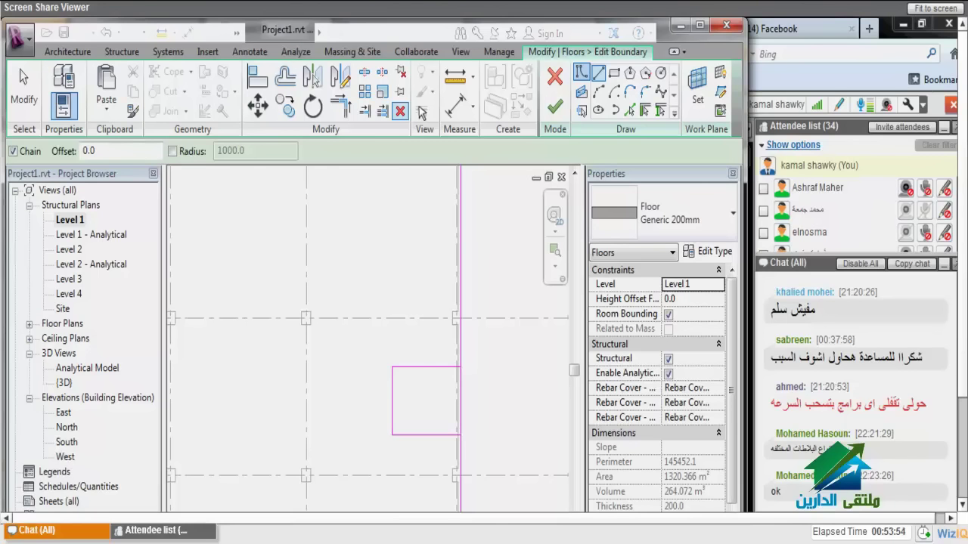
key(Escape)
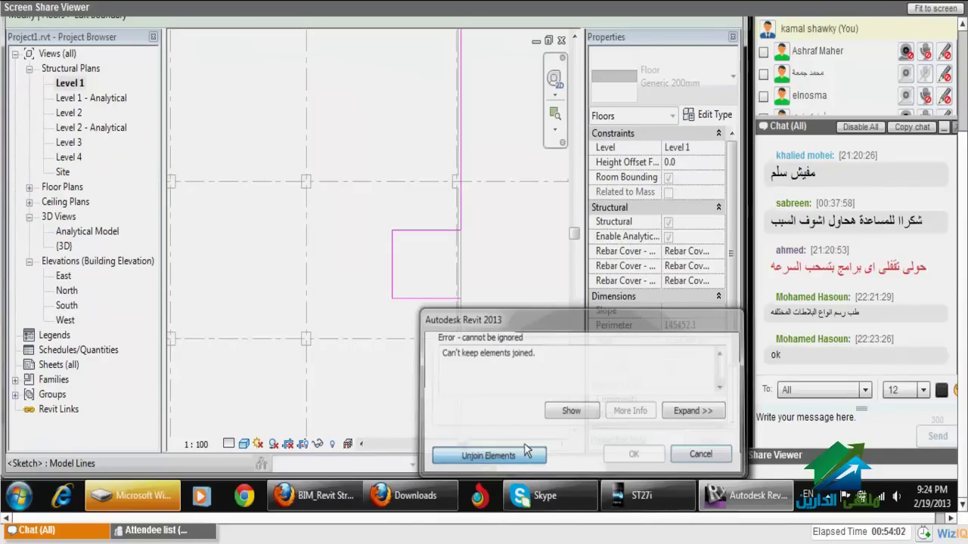
Step: Unjoin elements, split out the inner edge segment, and finish the notched boundary
click(527, 451)
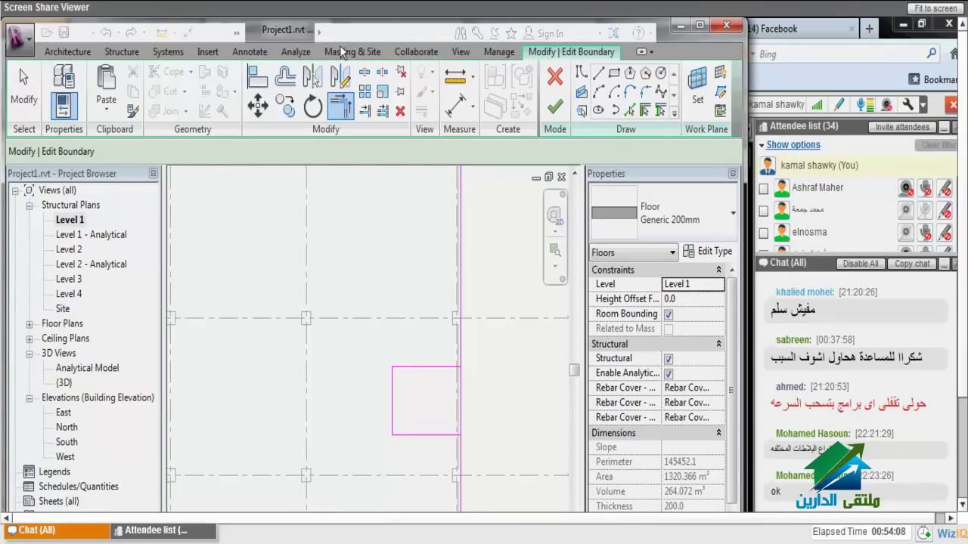
click(365, 71)
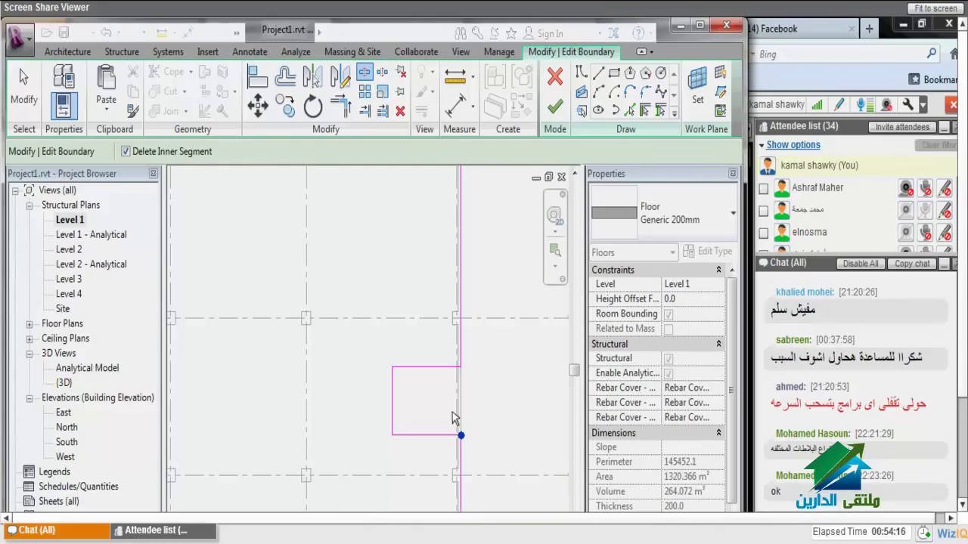
key(Return)
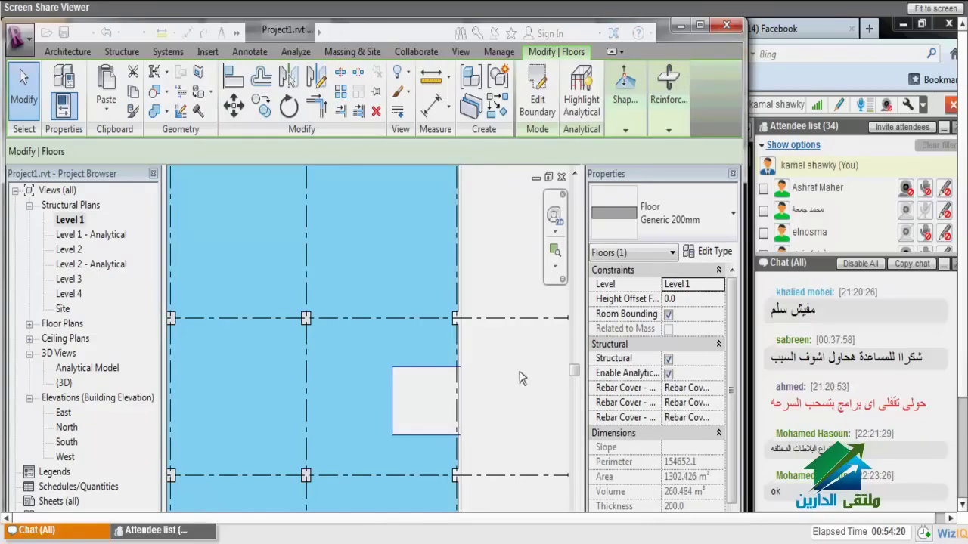
Step: Reselect the Level 1 floor and edit its boundary to add a 2000 × 2000 square hole
click(520, 378)
scroll(520, 378, down, 3)
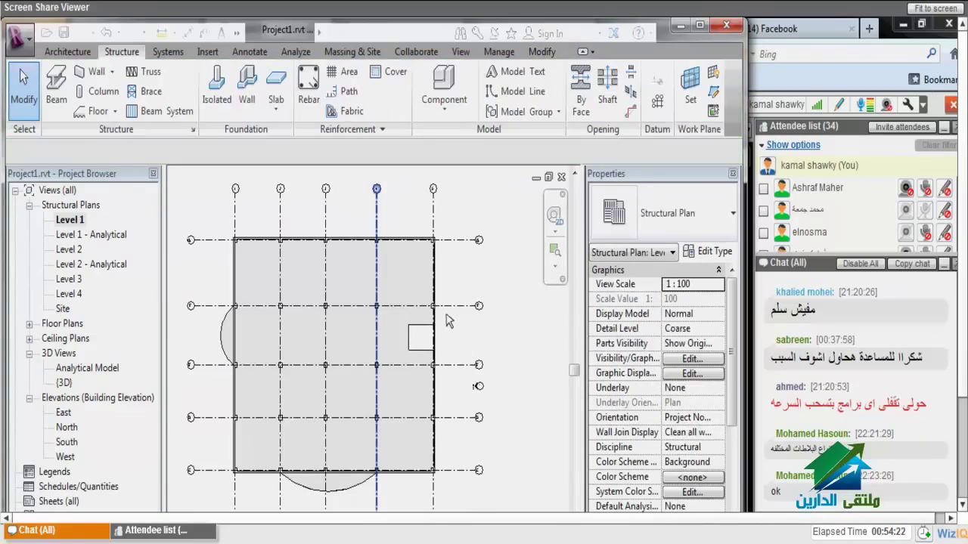
click(377, 264)
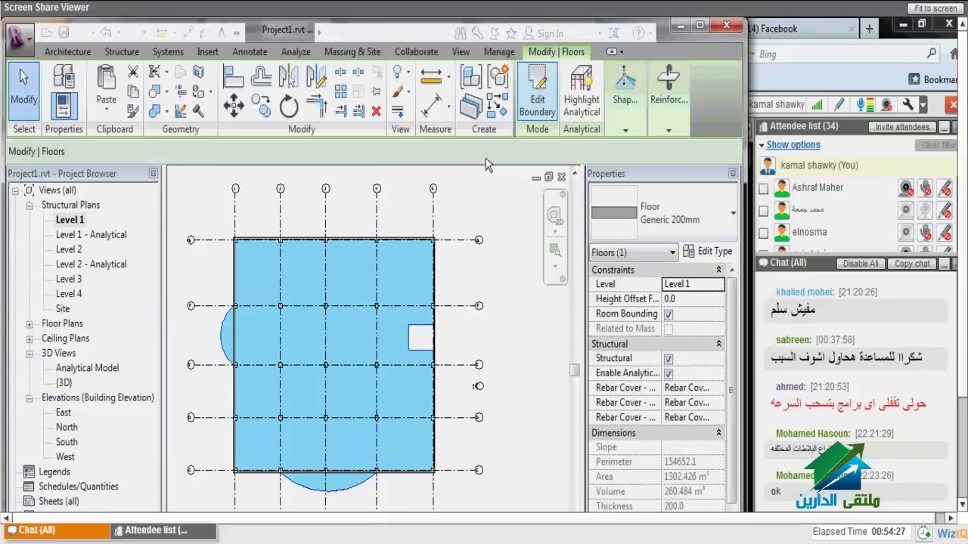
click(535, 98)
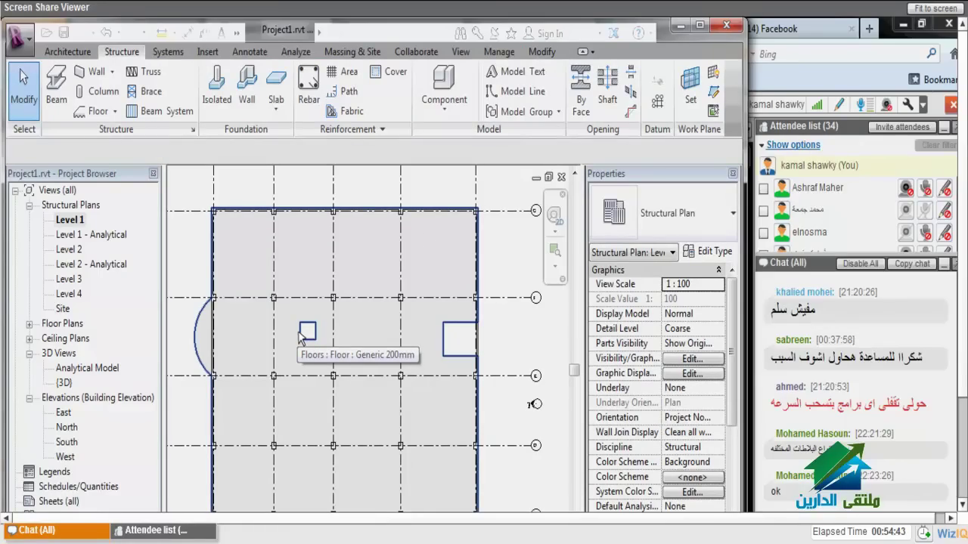
key(Return)
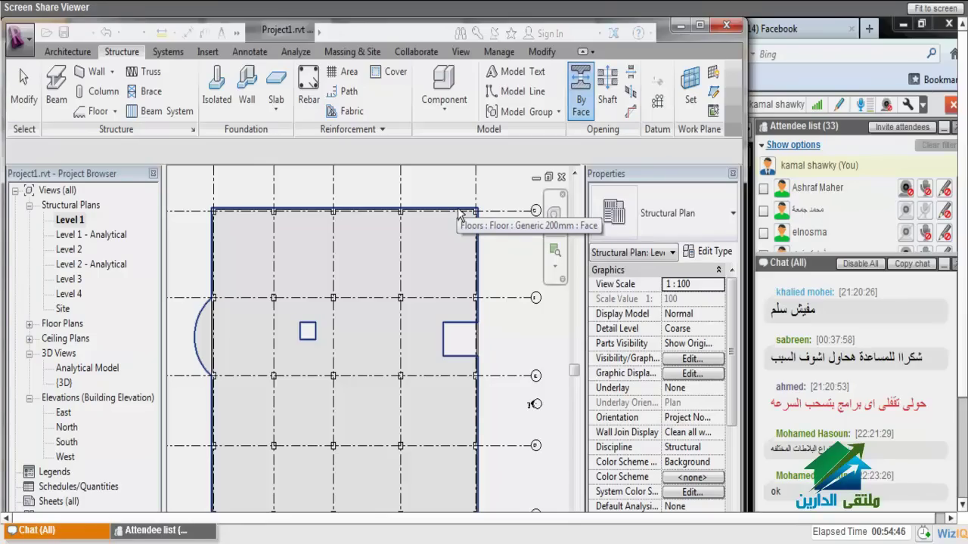
Step: Cut a 2000 × 3000 rectangular opening by face through the Level 1 floor
click(458, 214)
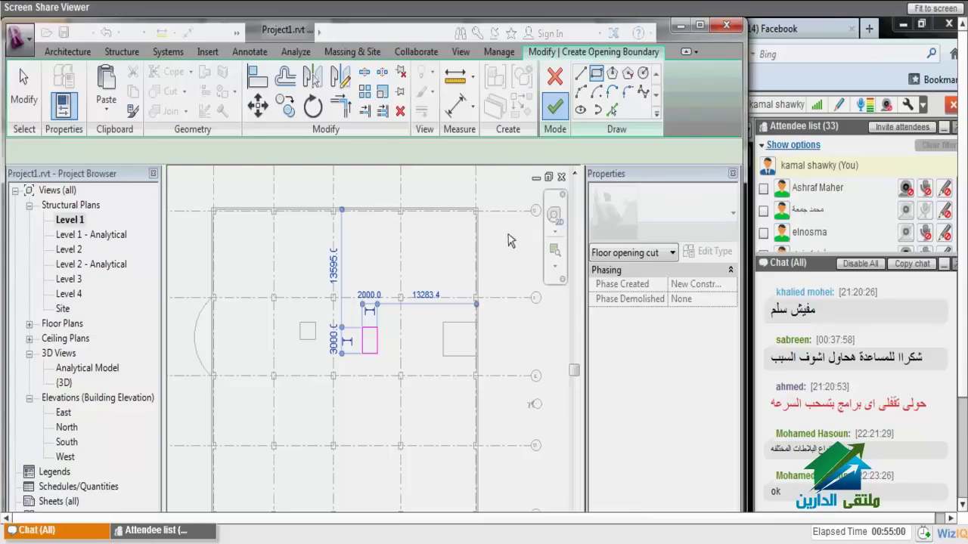
click(555, 107)
click(425, 358)
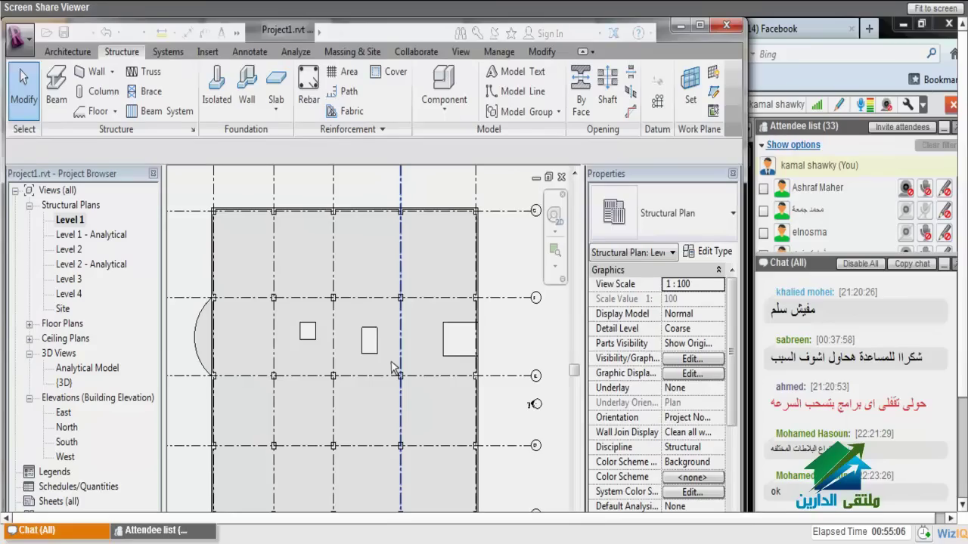
Step: Select the new opening, then the floor, to confirm its area is now 1292.426 m²
click(376, 341)
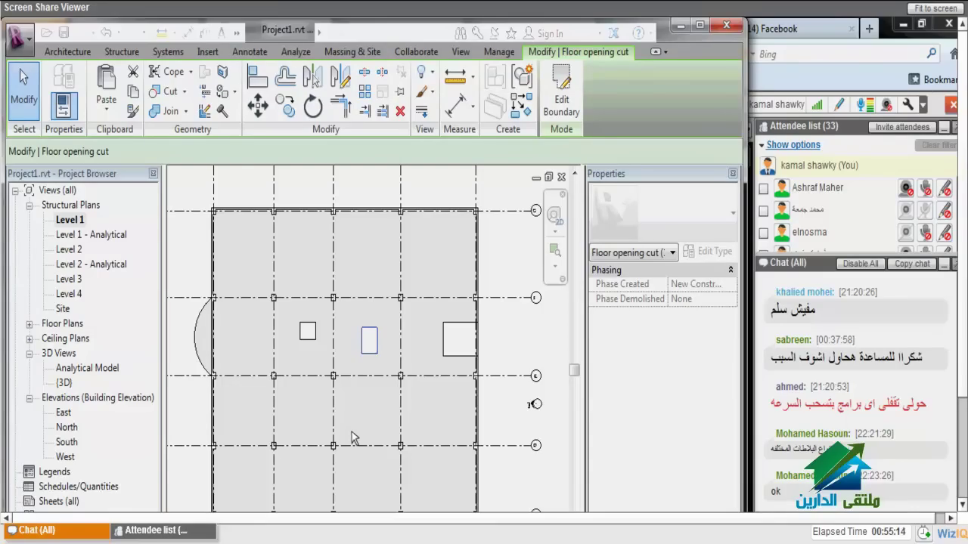
key(Escape)
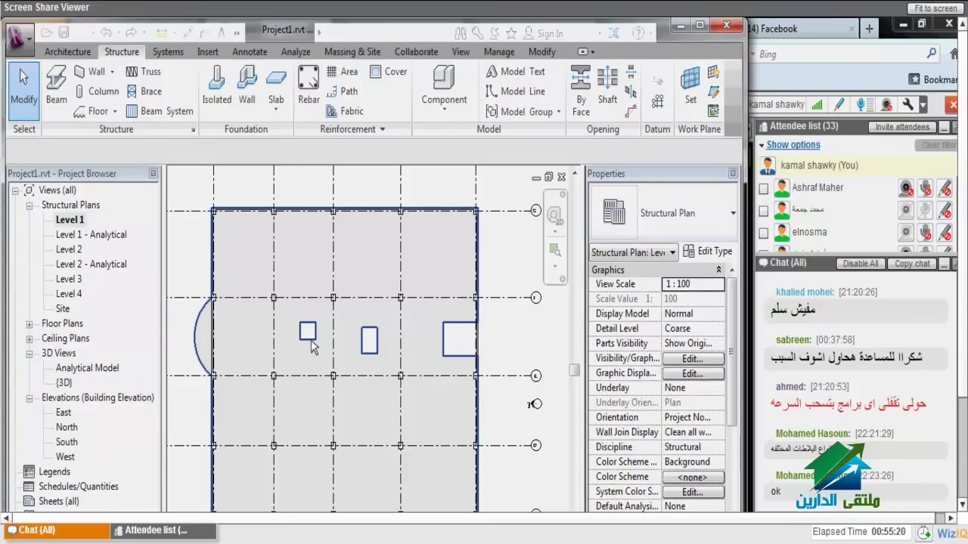
click(311, 341)
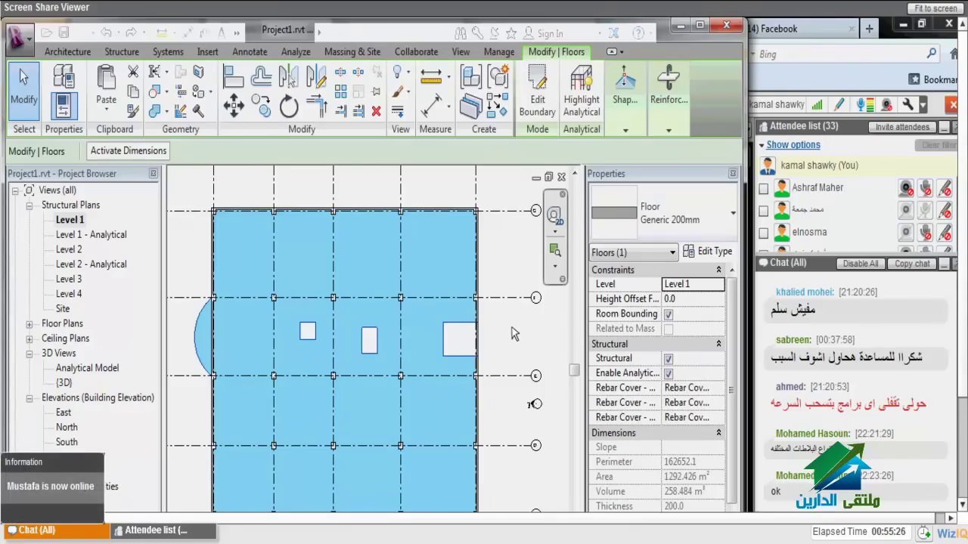
Step: Sketch a circular shaft from Level 1 with base offset -300, running up to a level
click(511, 334)
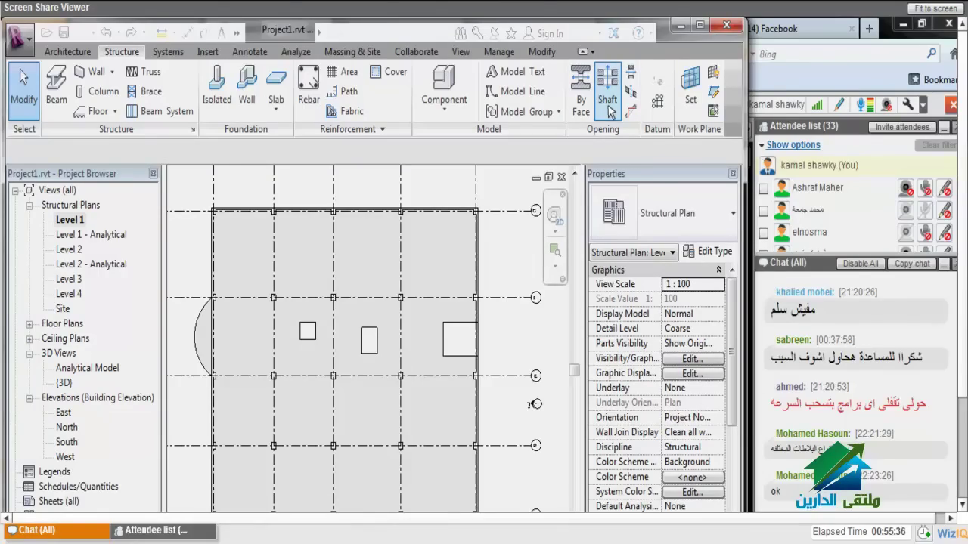
mouse_move(607, 89)
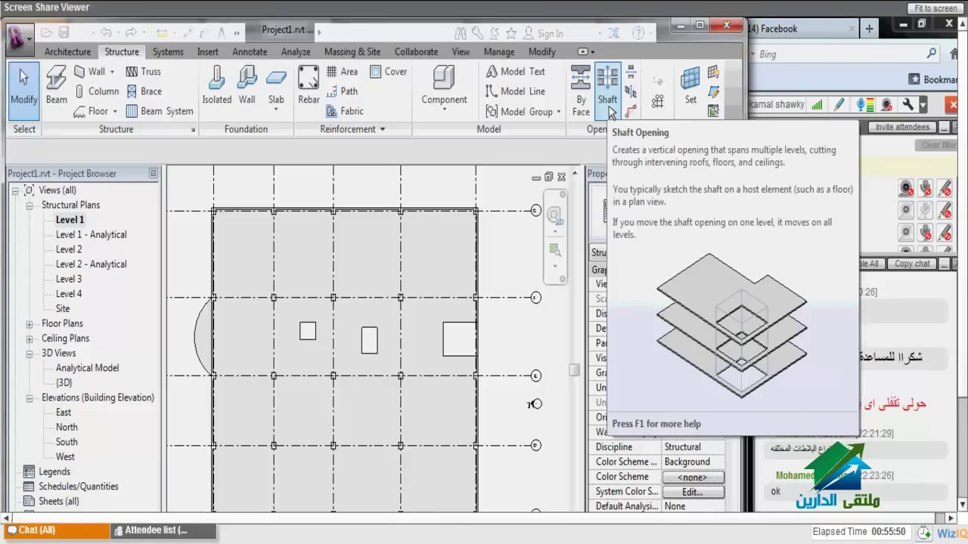
click(609, 112)
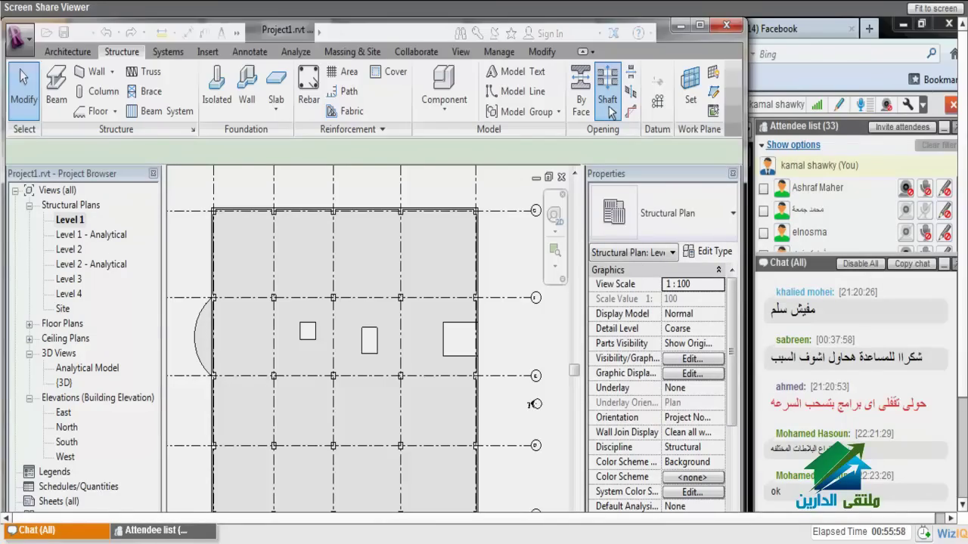
click(610, 108)
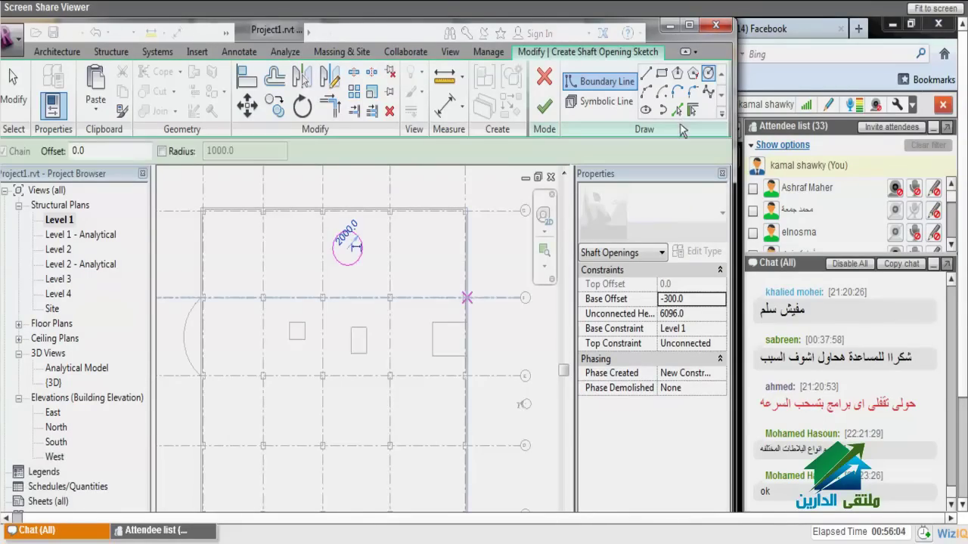
click(711, 344)
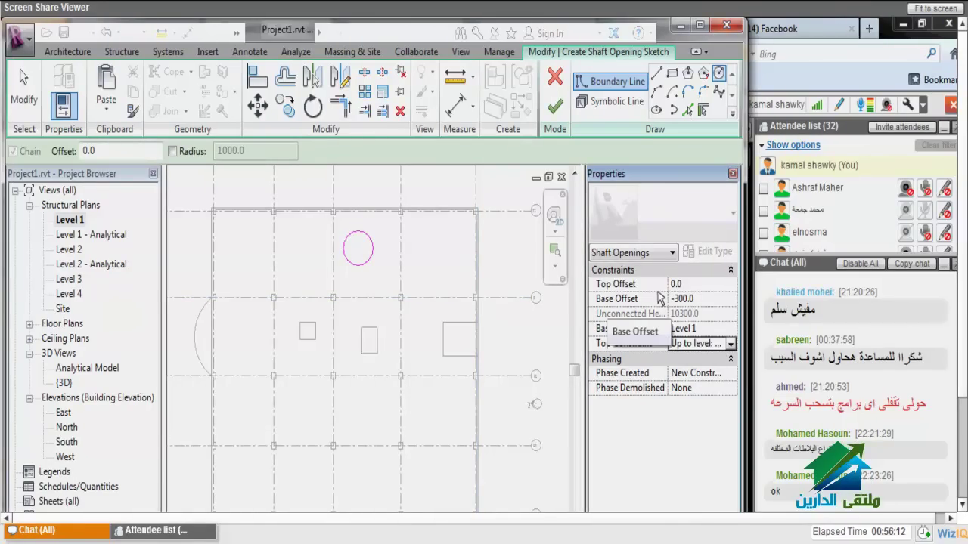
key(Escape)
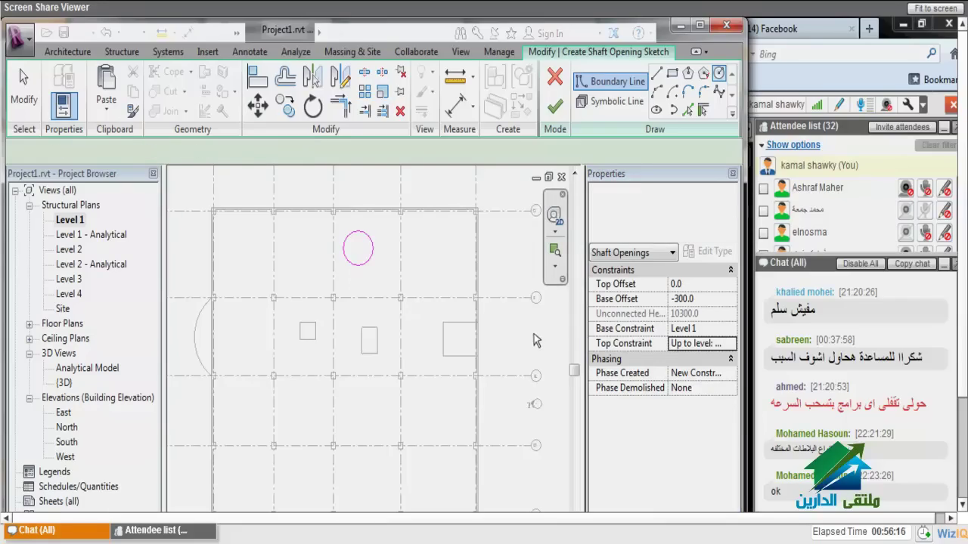
click(555, 107)
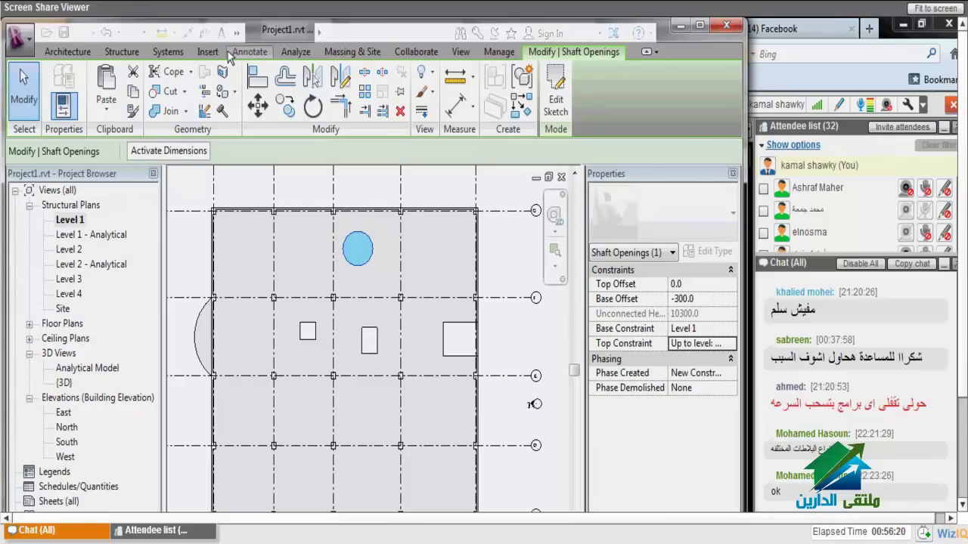
Step: Switch to the 3D view and zoom out to see the shaft through the Level 1 slab
key(ctrl+Tab)
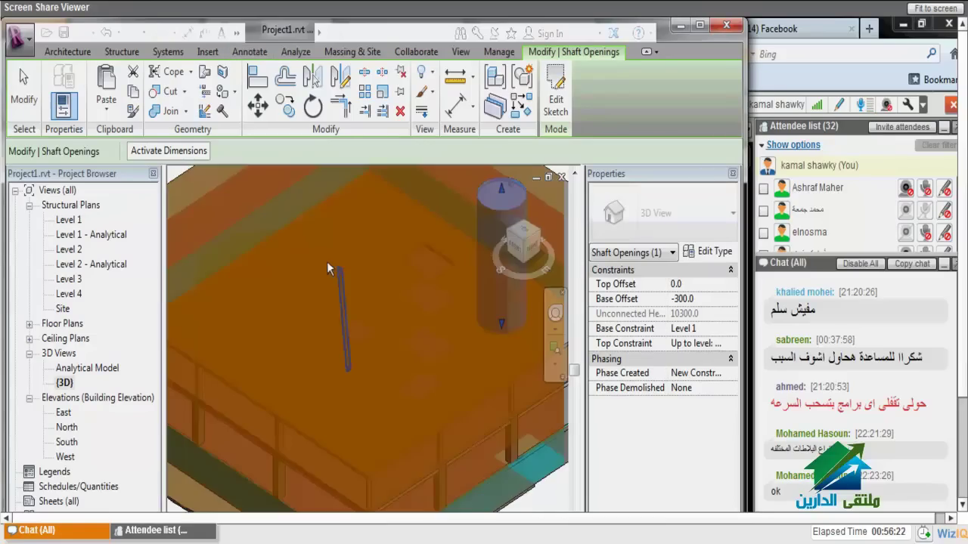
scroll(344, 314, down, 2)
scroll(345, 314, down, 2)
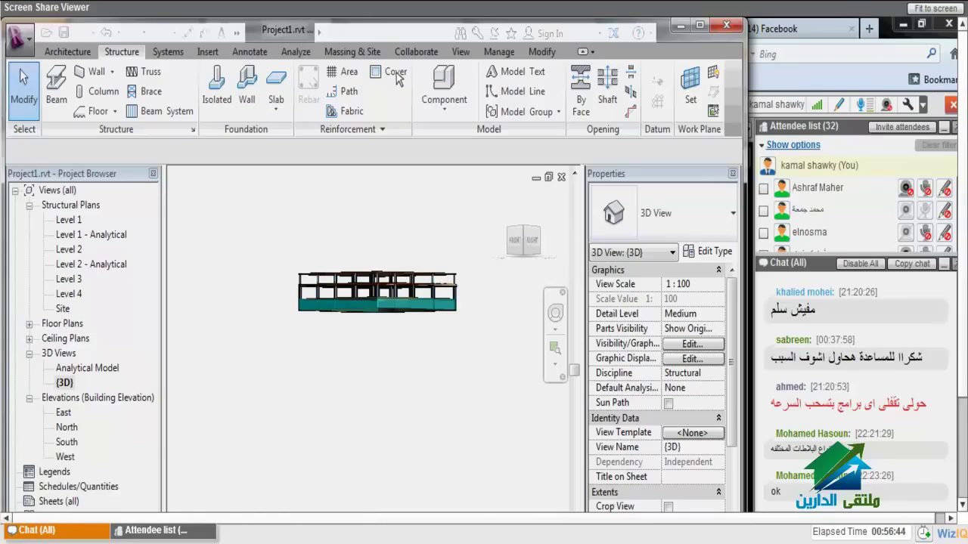
Step: Open the West elevation with Levels 1–4 at 0, 3000, 7000 and 10000, then deselect the floor
double_click(64, 412)
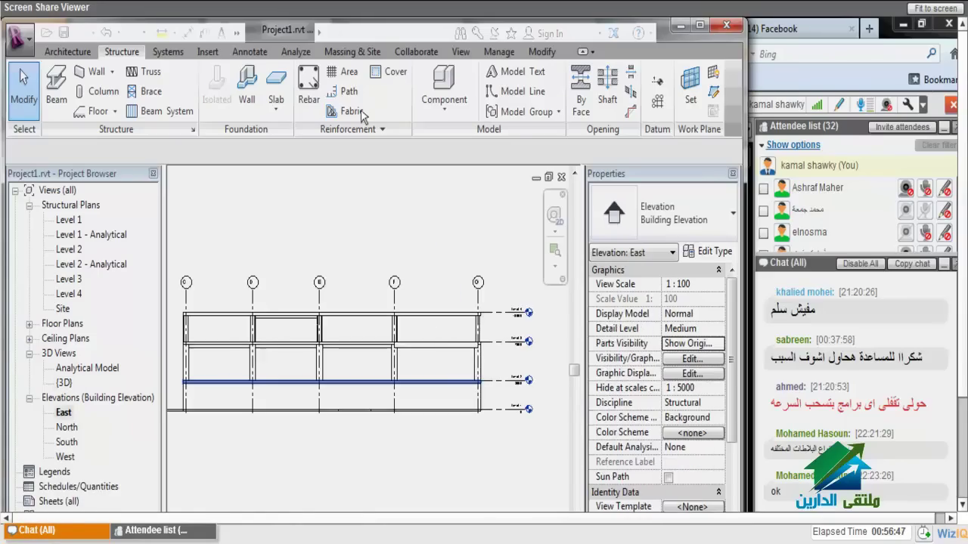
click(66, 428)
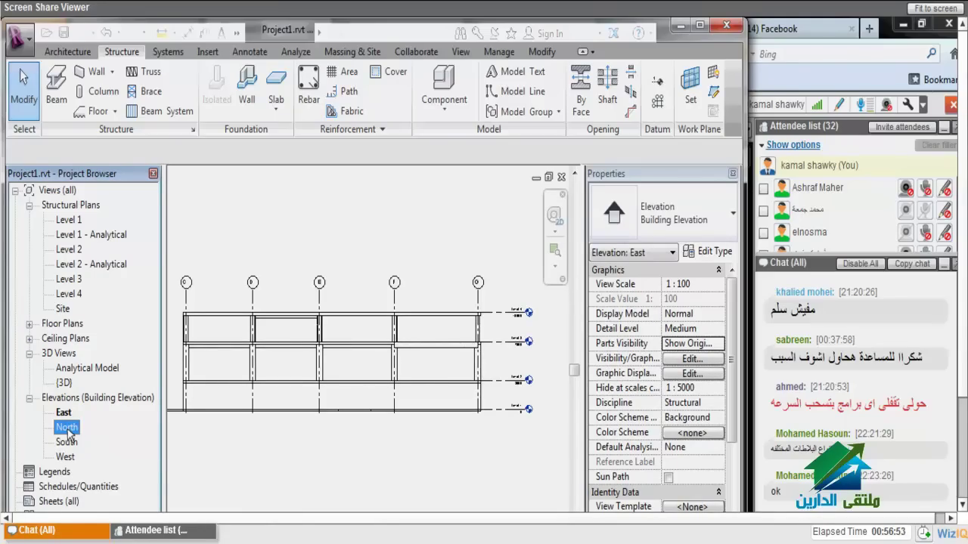
double_click(65, 457)
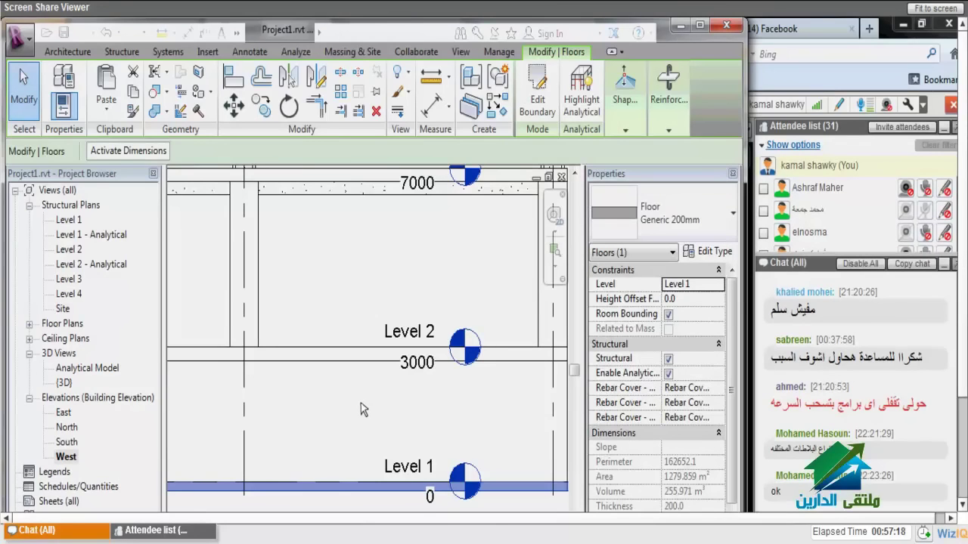
key(Escape)
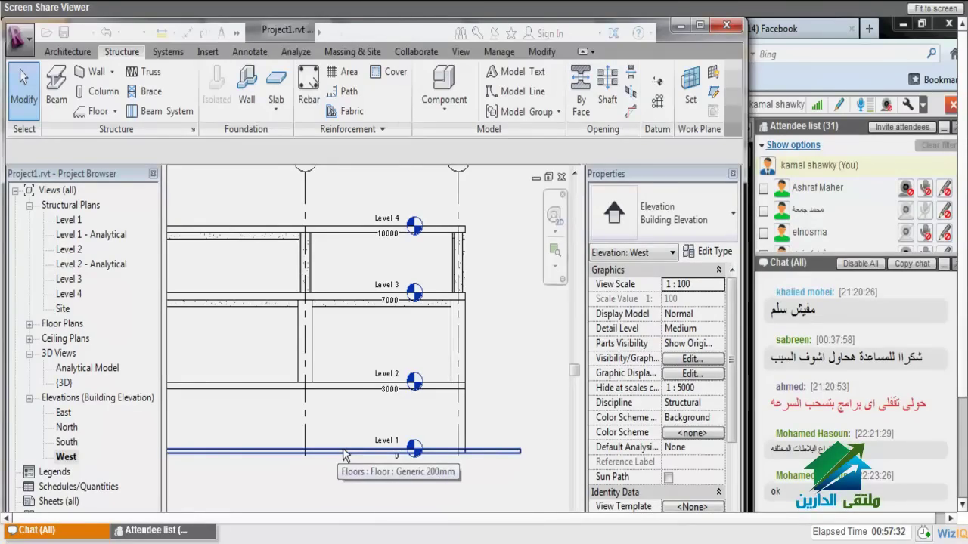
Step: Return to the Level 1 structural plan and list the structural, architectural and slab-edge floor types
double_click(415, 448)
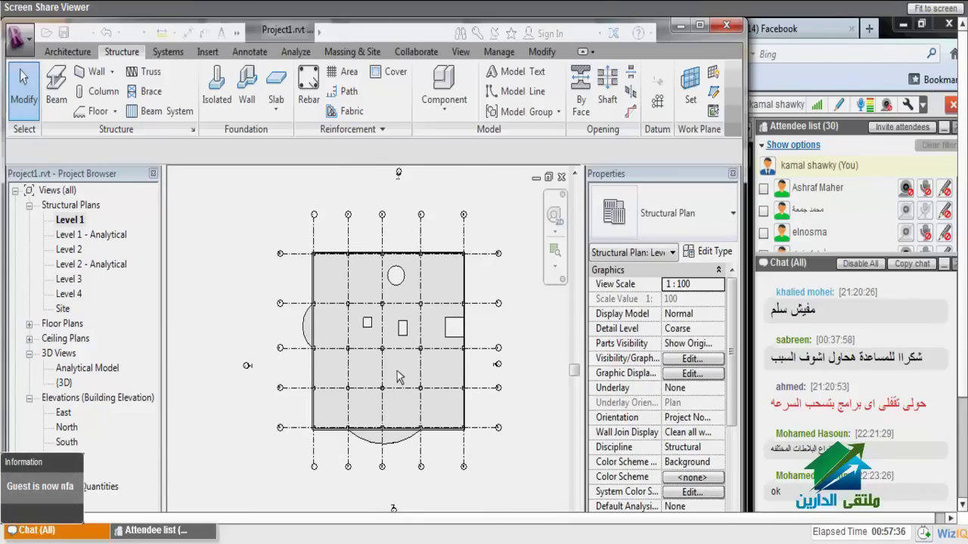
scroll(399, 376, down, 1)
click(114, 111)
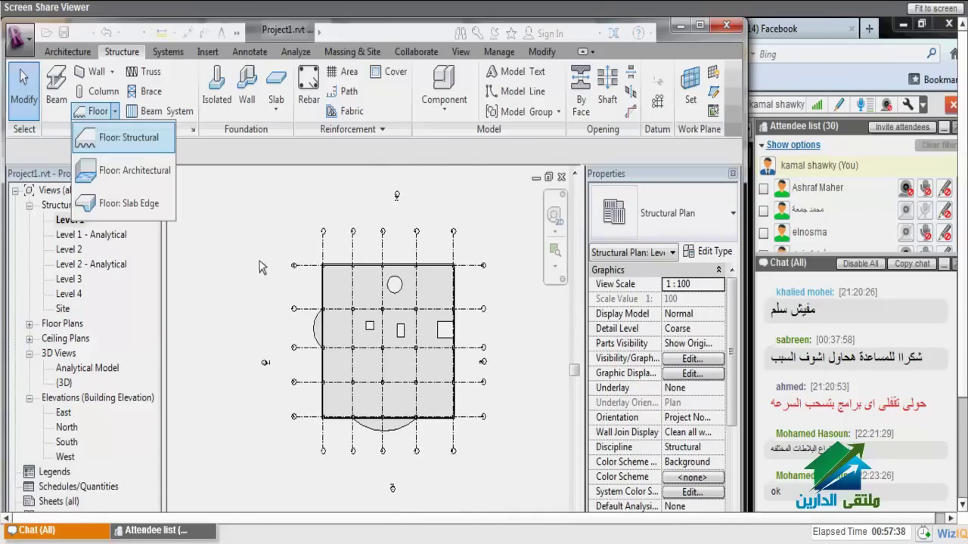
Step: Sketch a rectangular 300mm structural floor west of the building, sloped by an arrow with 1500 tail offset
click(123, 152)
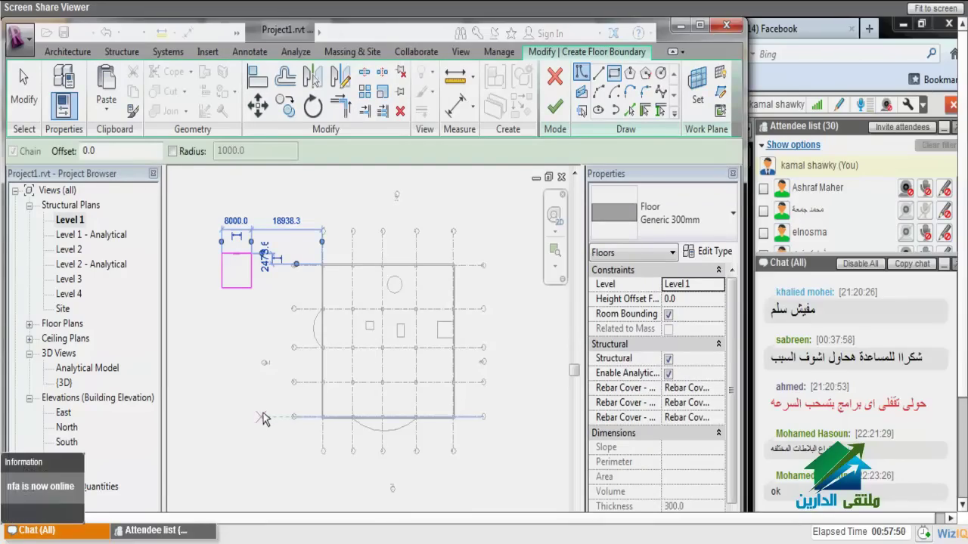
key(Escape)
scroll(236, 277, up, 5)
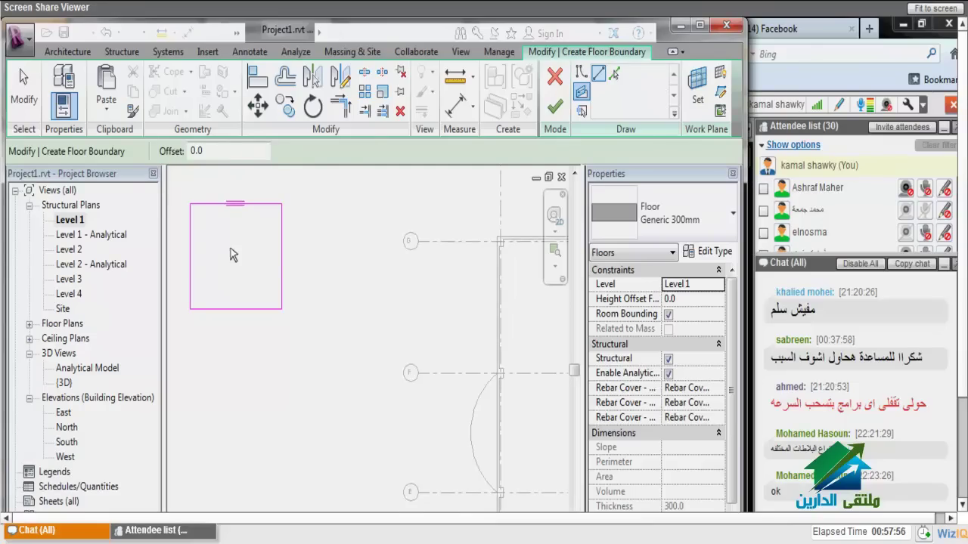
click(190, 256)
click(281, 256)
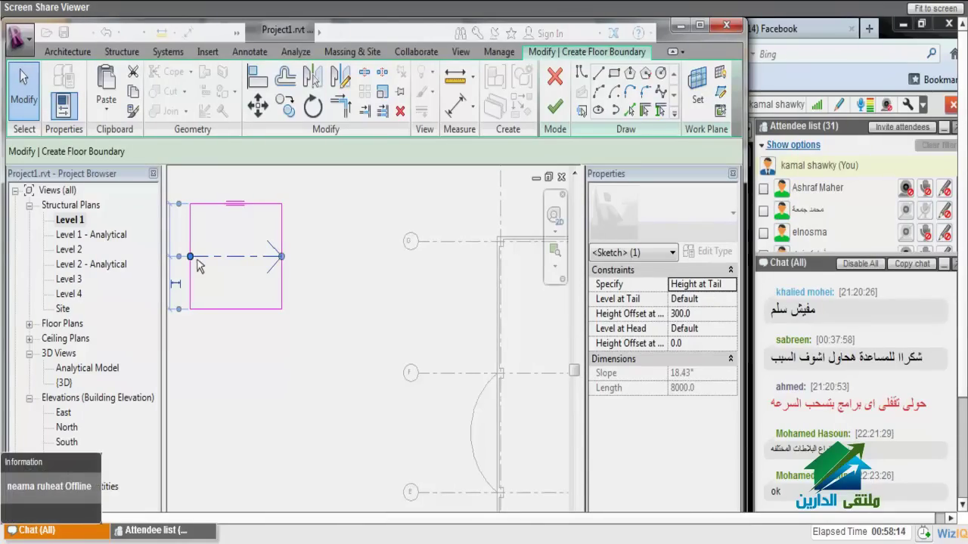
click(677, 314)
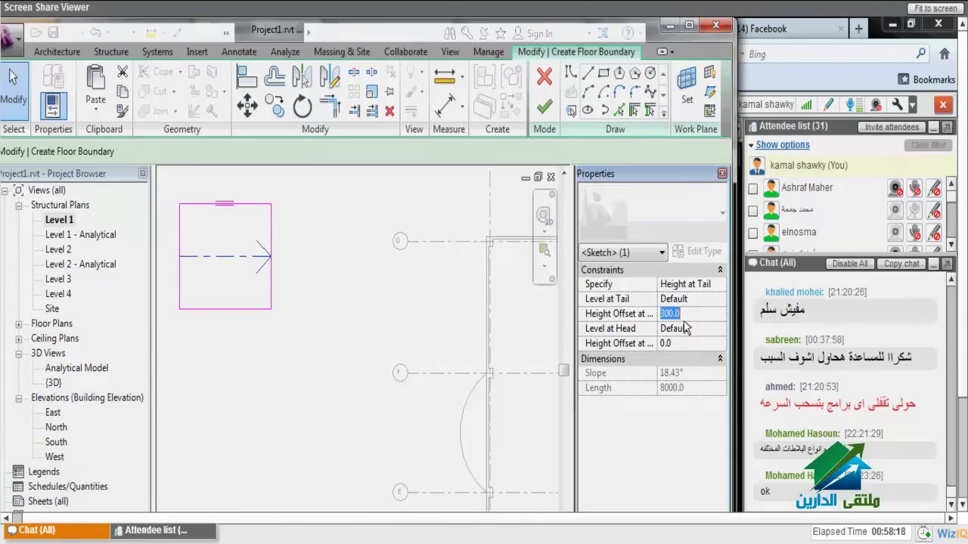
text(1500)
key(Return)
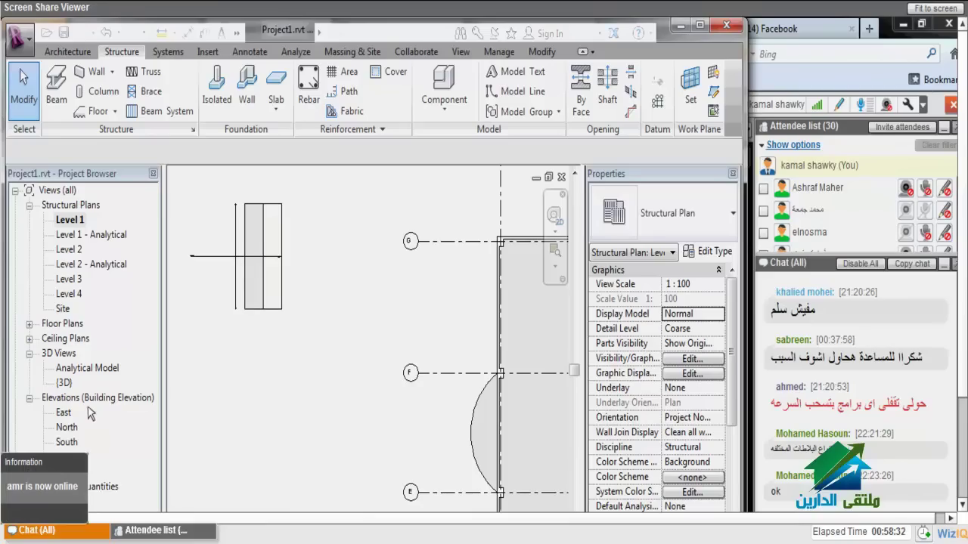
Step: Inspect the sloped floor in the South elevation, then go back to the Level 1 plan
double_click(67, 427)
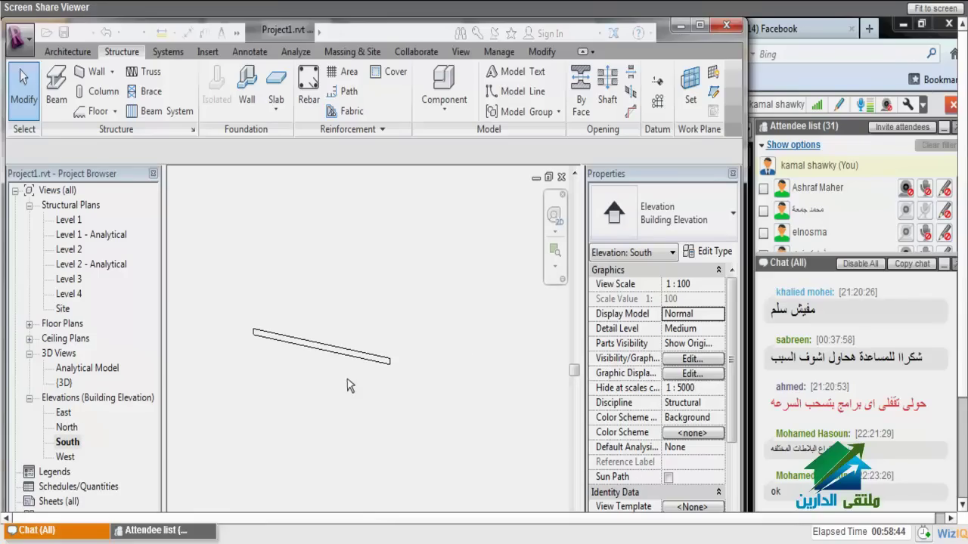
click(261, 341)
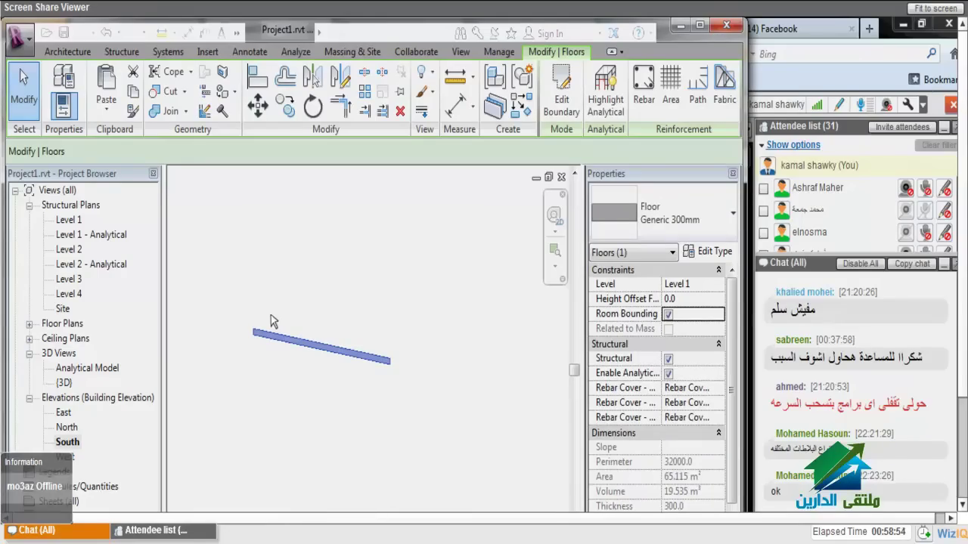
click(78, 220)
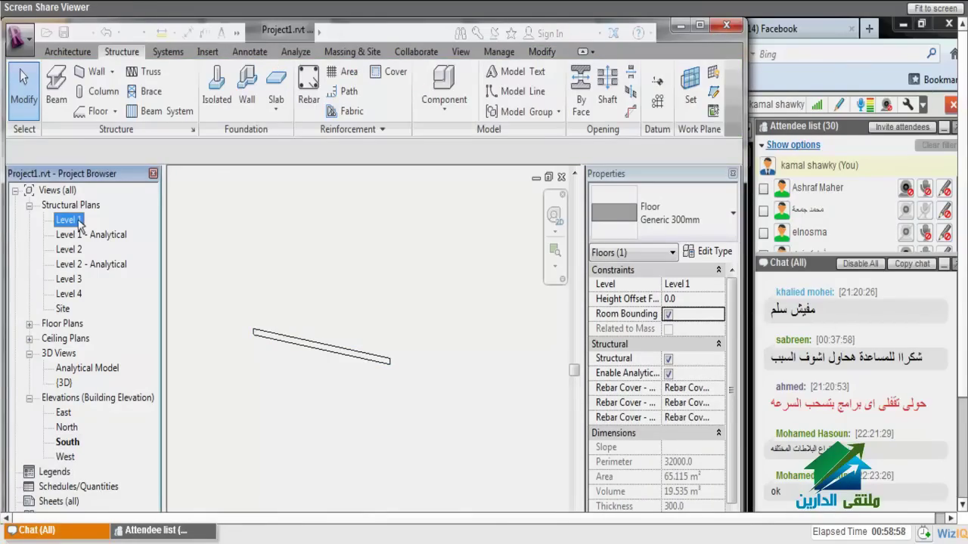
double_click(79, 220)
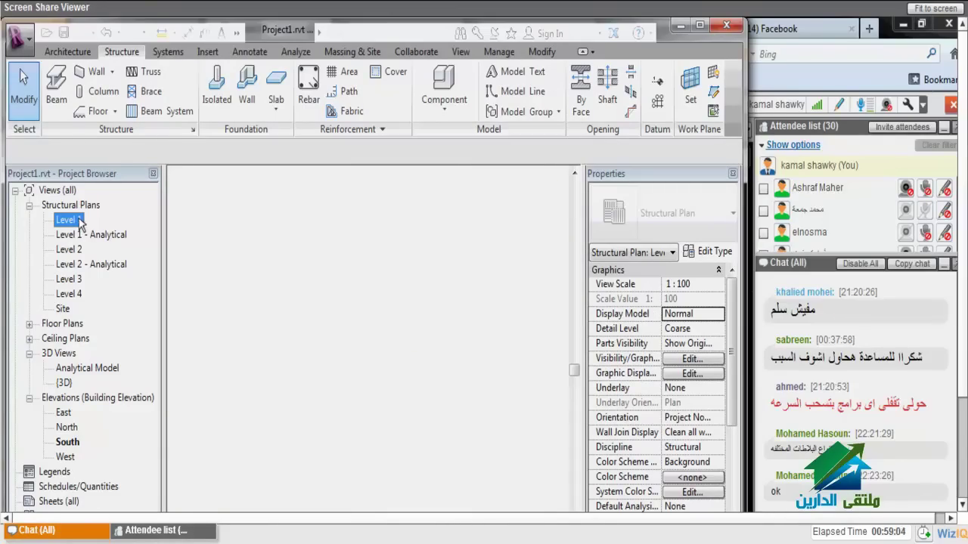
double_click(80, 220)
click(116, 112)
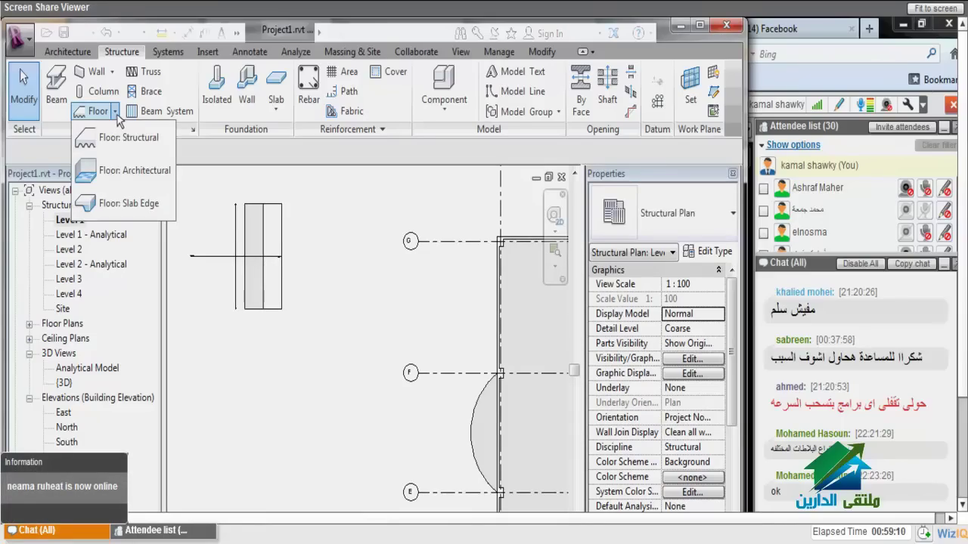
Step: Sketch a 6700 × 6500 Generic 300mm structural floor beside the sloped floor on Level 1
click(127, 137)
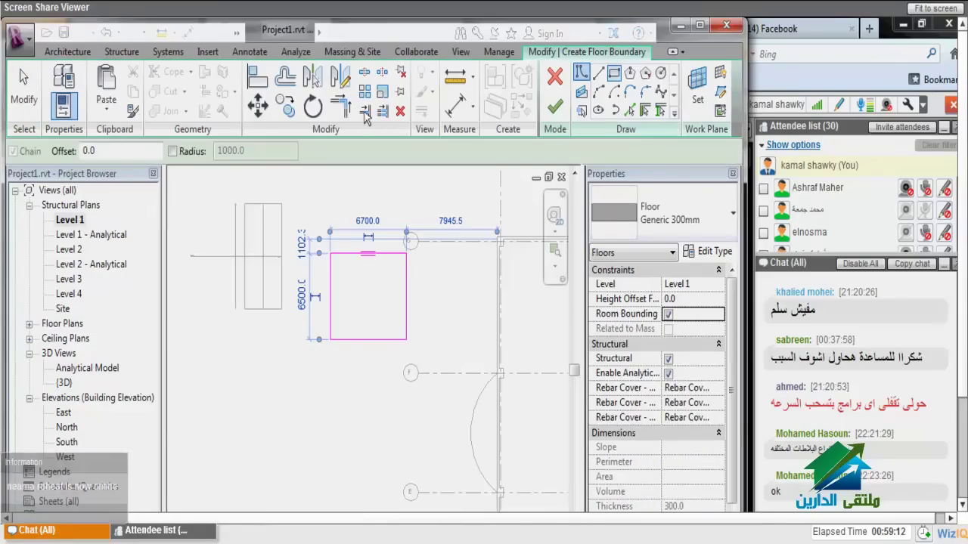
click(557, 112)
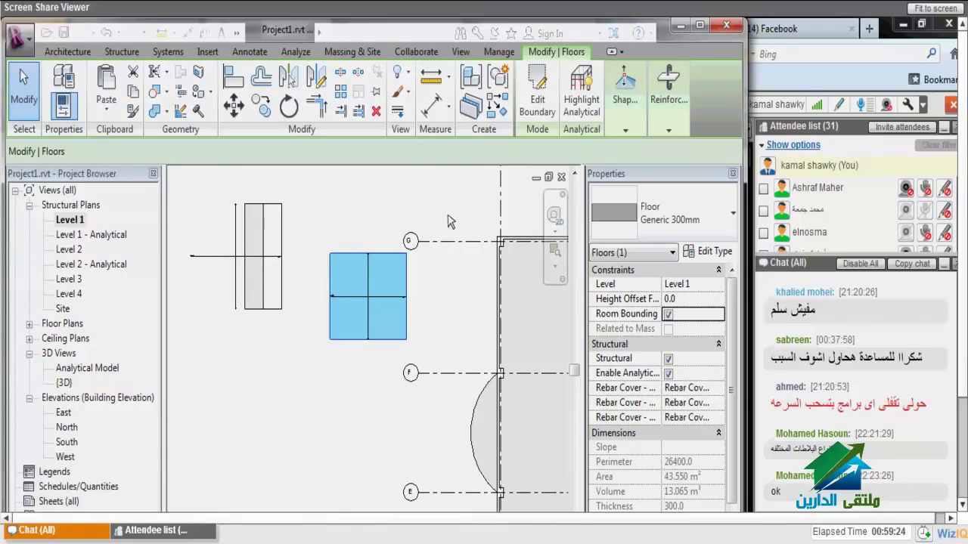
click(625, 94)
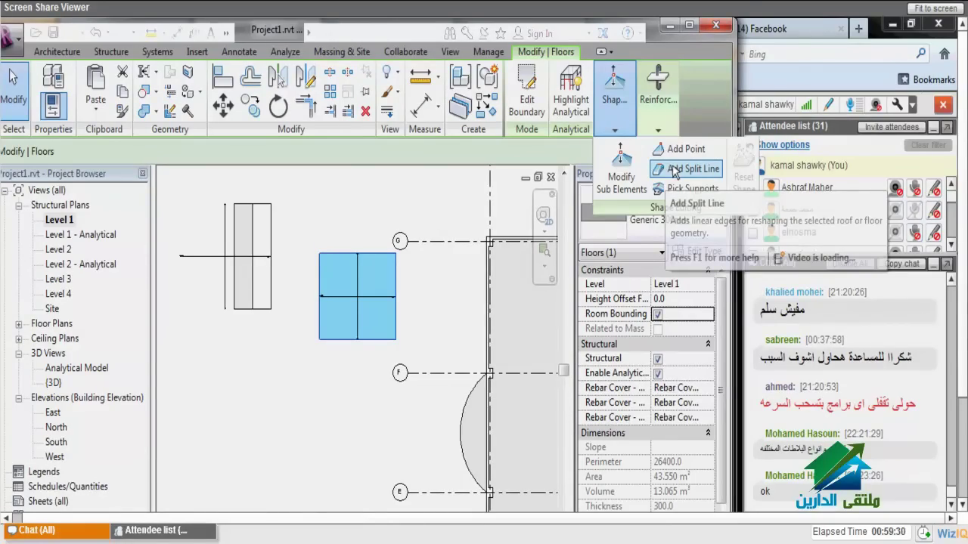
mouse_move(692, 168)
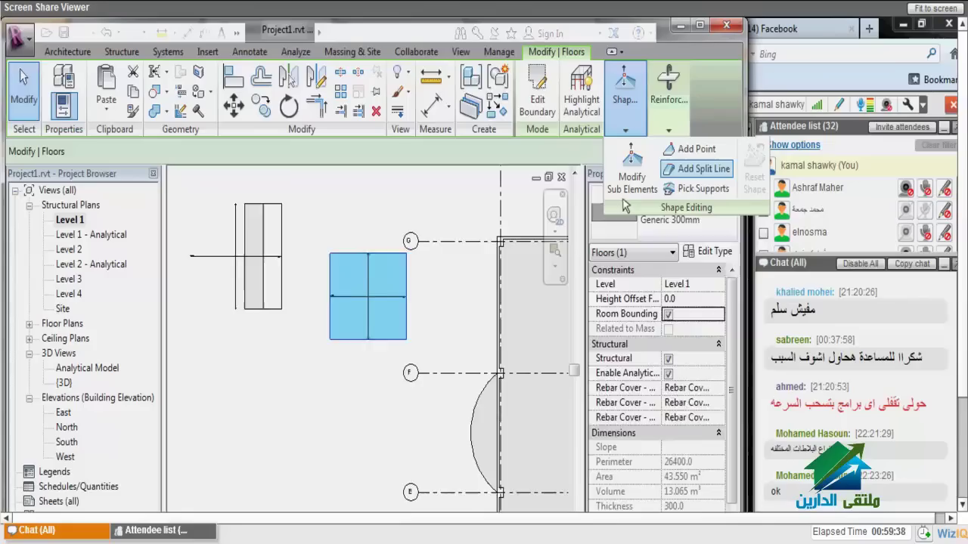
Step: Add a split line across the square floor's middle and raise it to elevation 1000
click(693, 171)
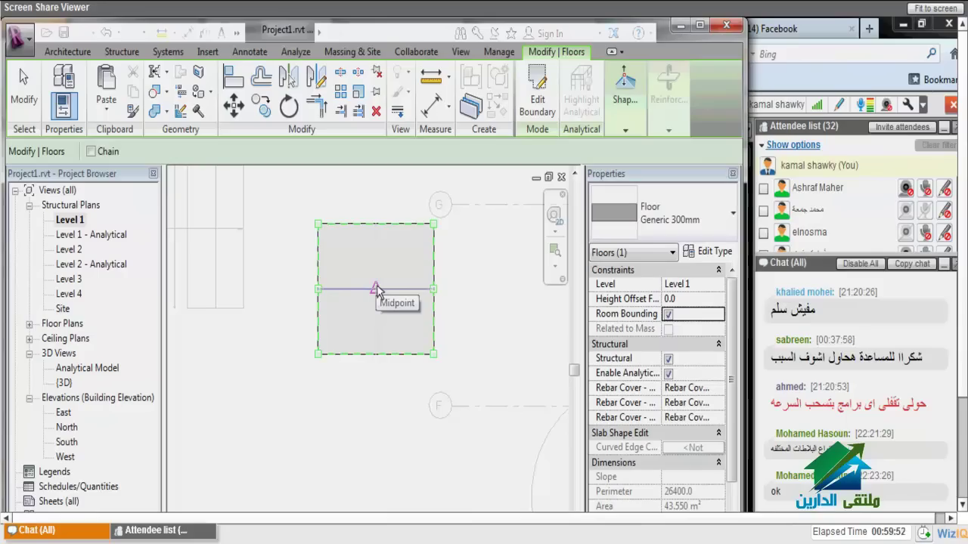
click(376, 289)
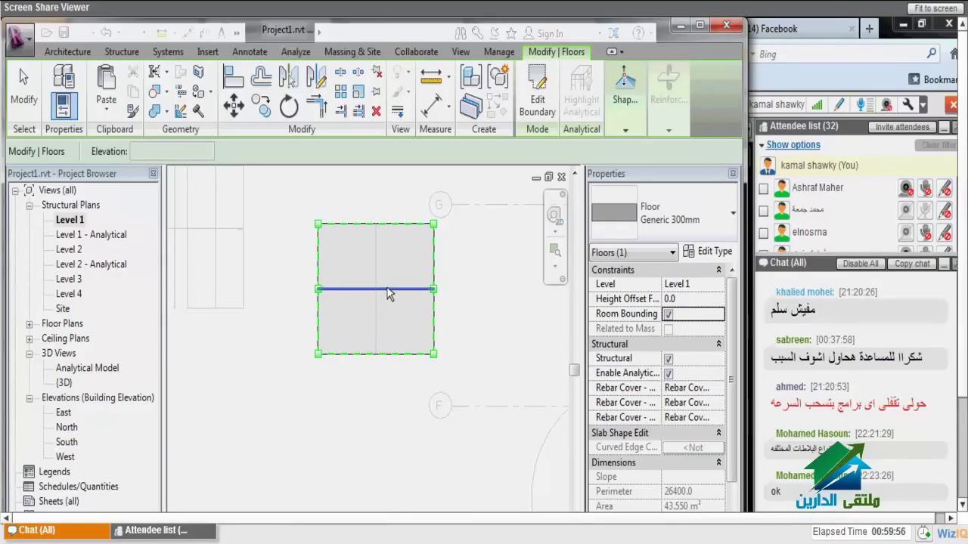
text(1000)
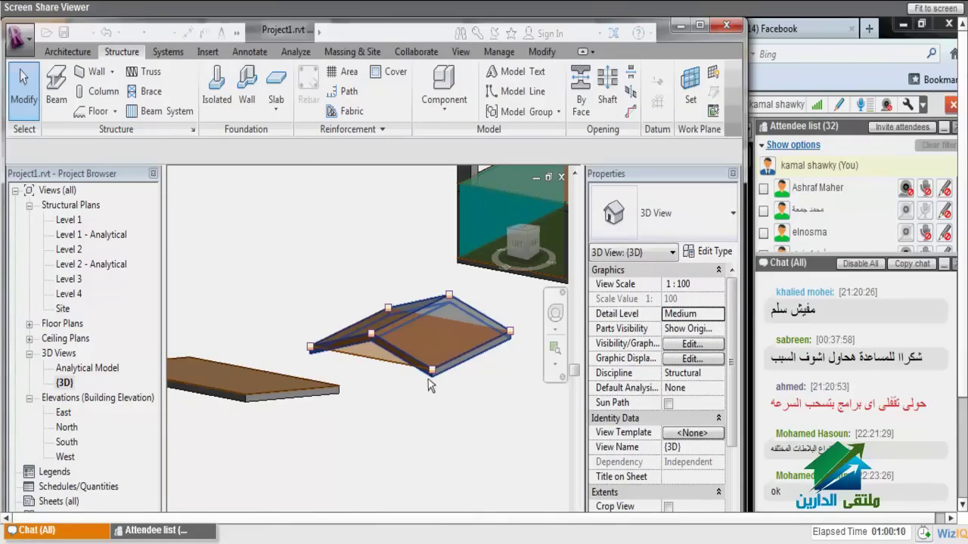
click(430, 384)
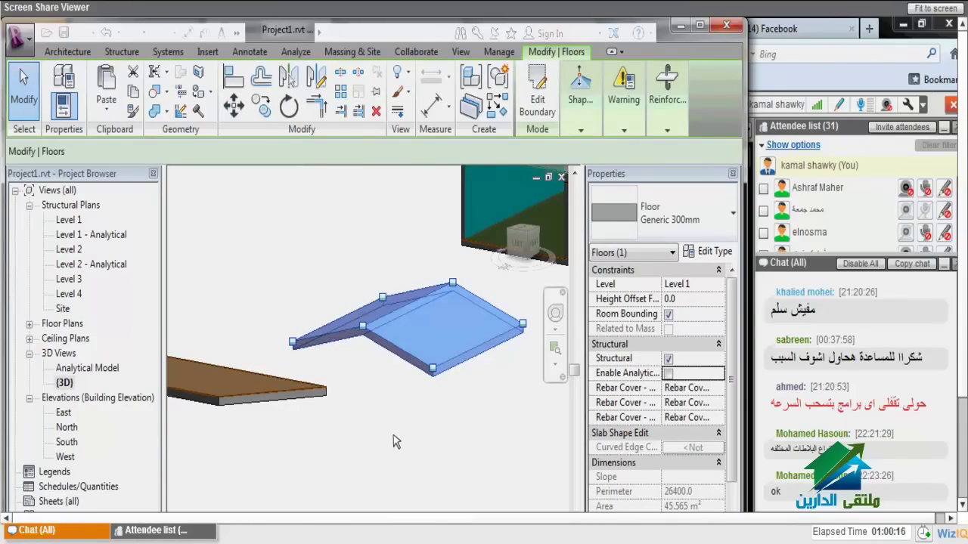
key(Escape)
scroll(405, 342, down, 2)
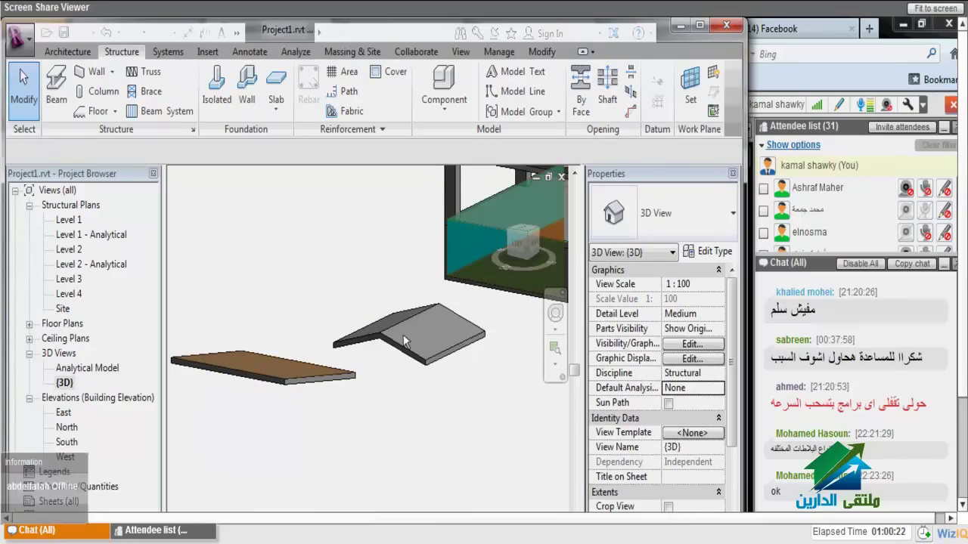
key(ctrl+Tab)
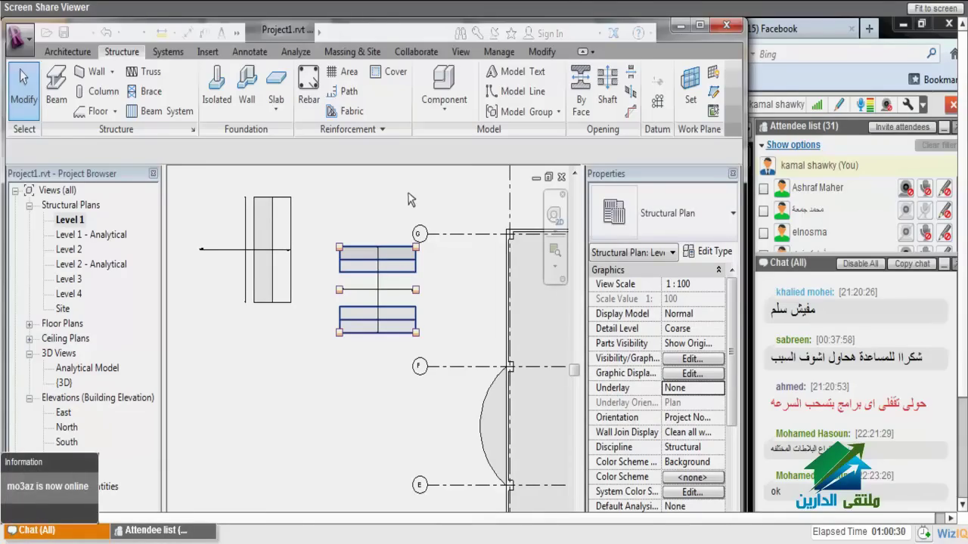
Step: Start a Generic 300mm structural floor (SB) and sketch a 4800 × 5000 rectangular boundary on Level 1
key(s)
key(b)
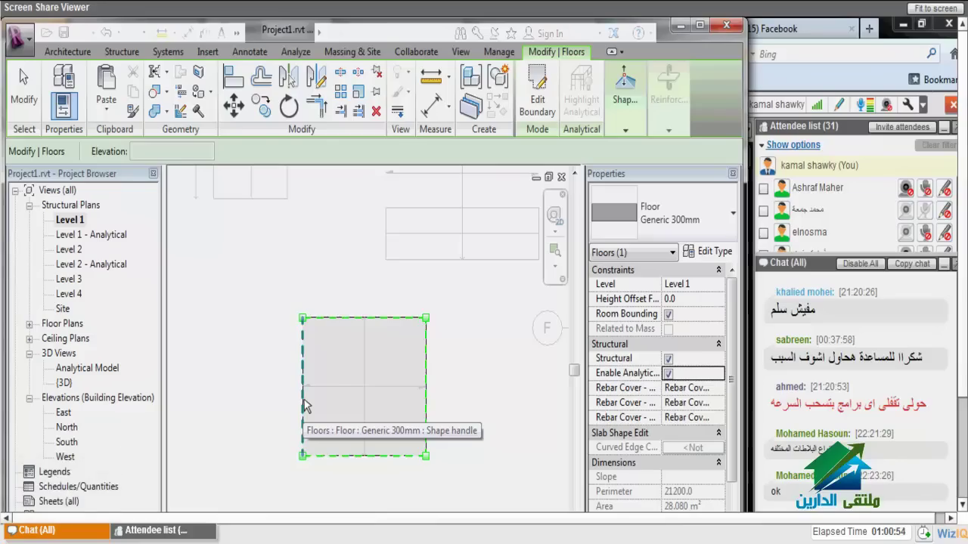
click(282, 404)
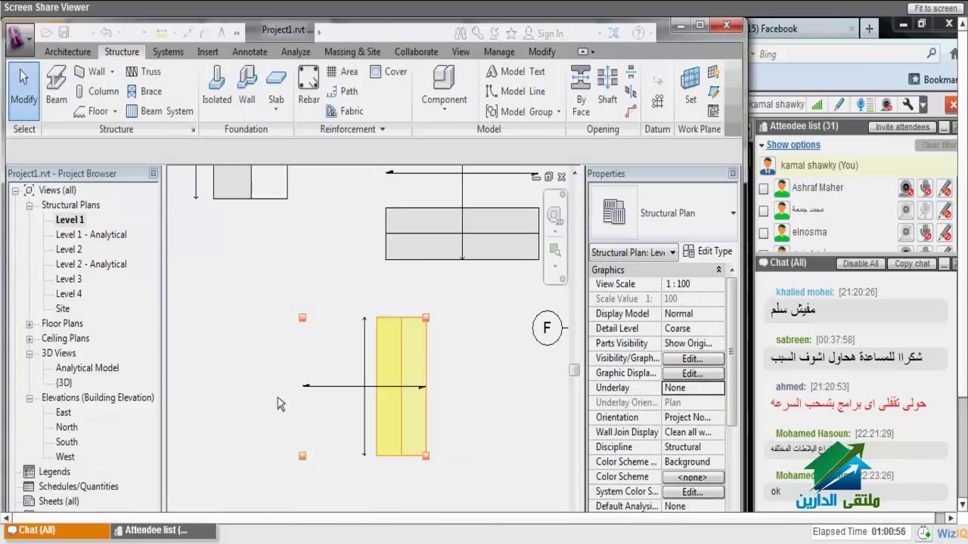
double_click(78, 383)
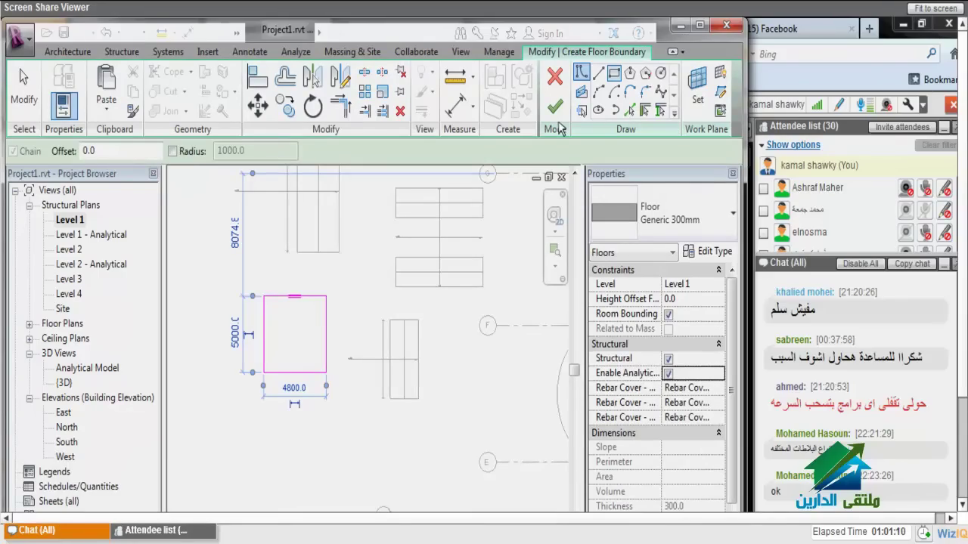
Step: Finish the 4800 × 5000 floor and raise its centre point to form a pyramid-shaped slab
click(554, 106)
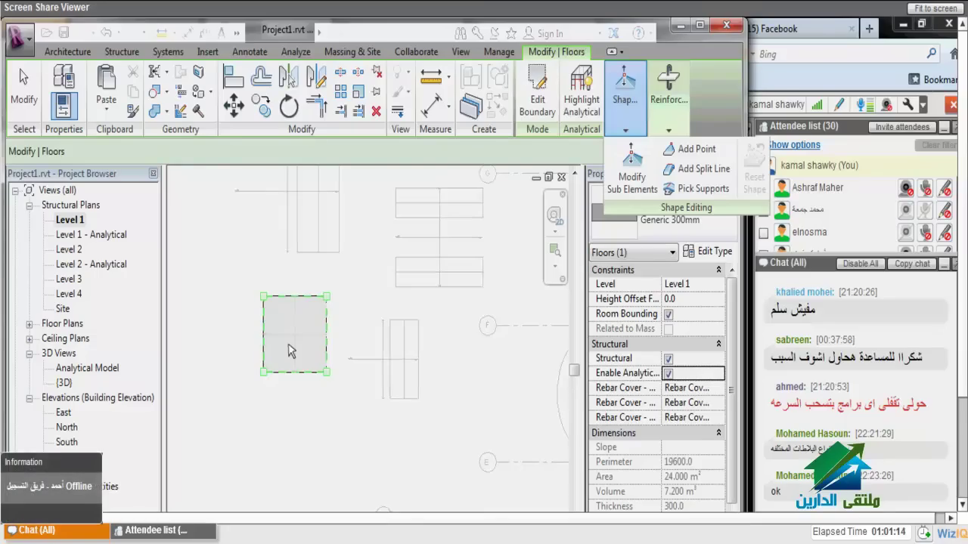
scroll(288, 350, up, 5)
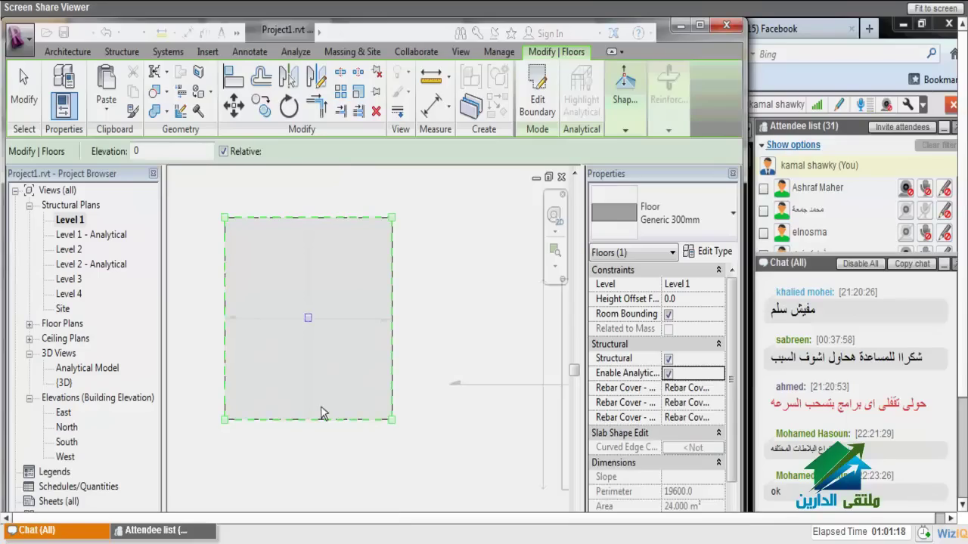
key(Escape)
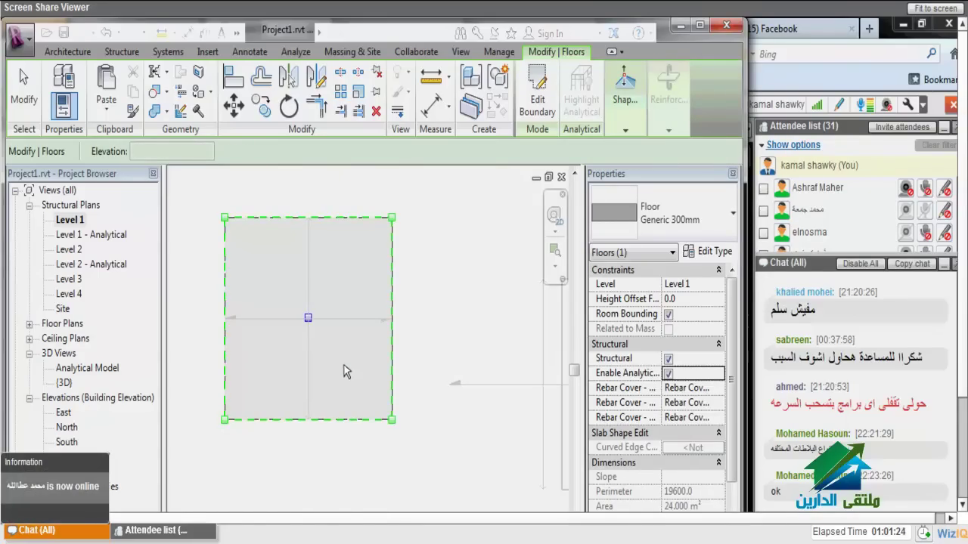
click(309, 320)
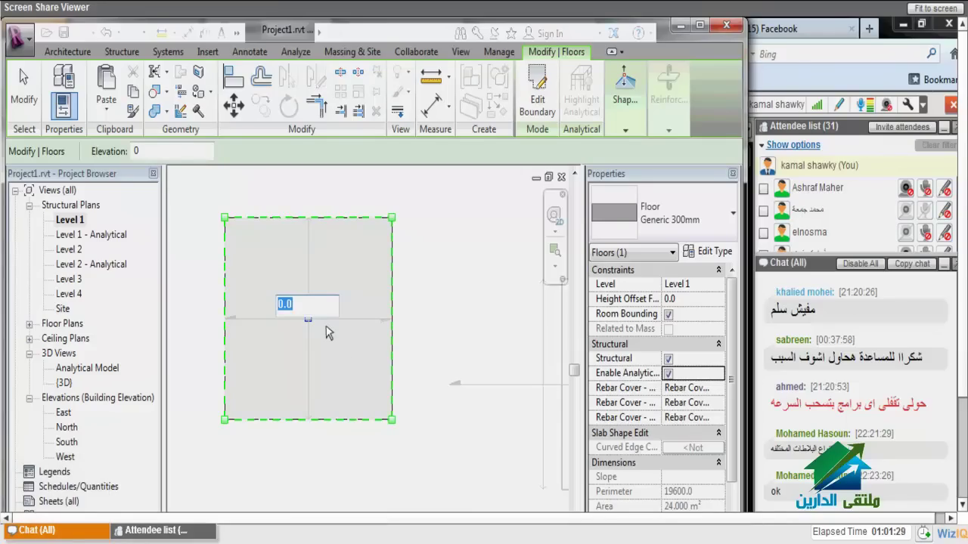
key(Escape)
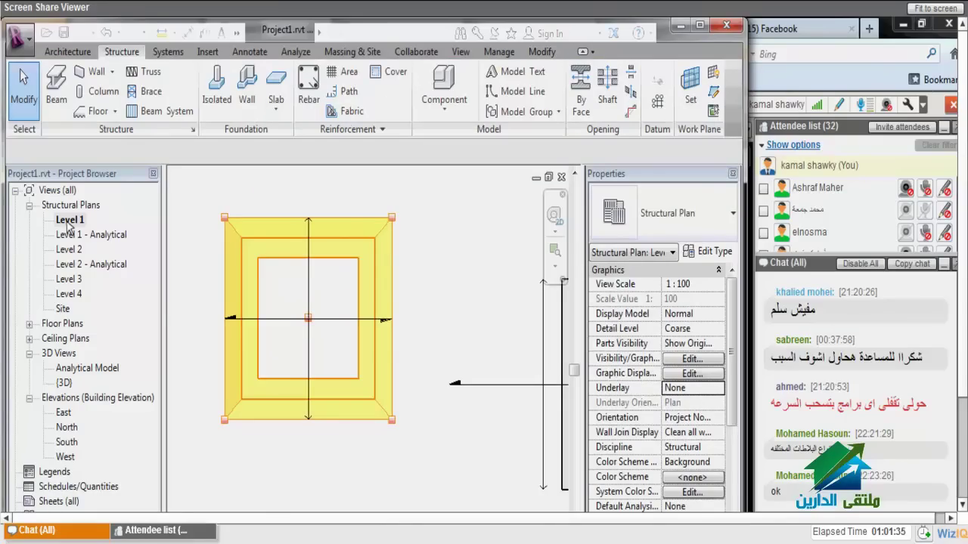
double_click(65, 383)
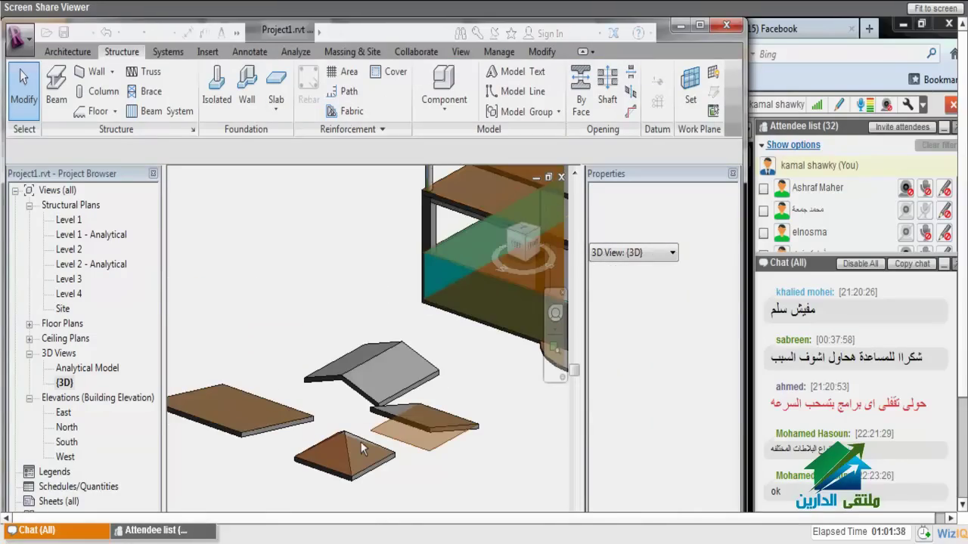
key(ctrl+Tab)
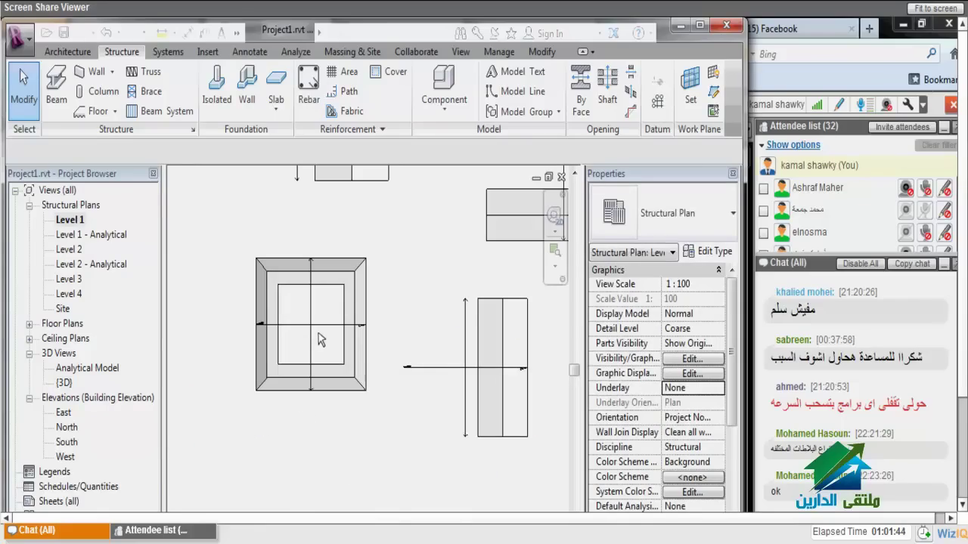
scroll(319, 339, down, 5)
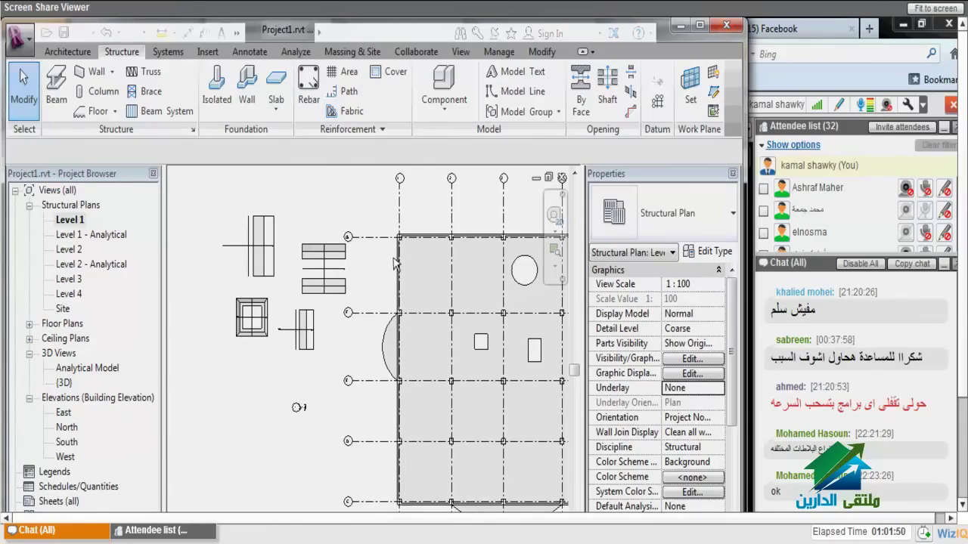
Step: Add a square slab left of the main floor and begin a 300 x 600mm concrete beam across it
scroll(383, 285, down, 2)
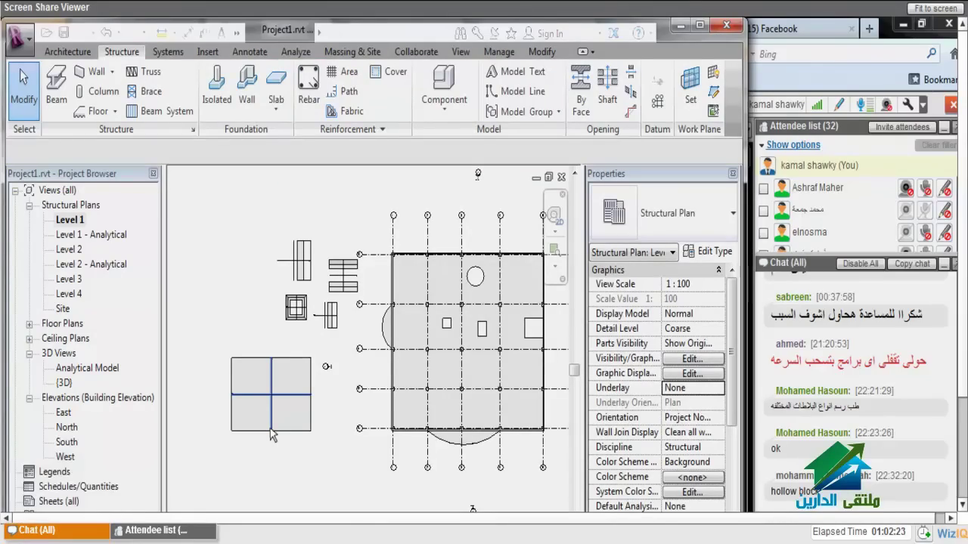
key(b)
key(m)
scroll(273, 436, up, 2)
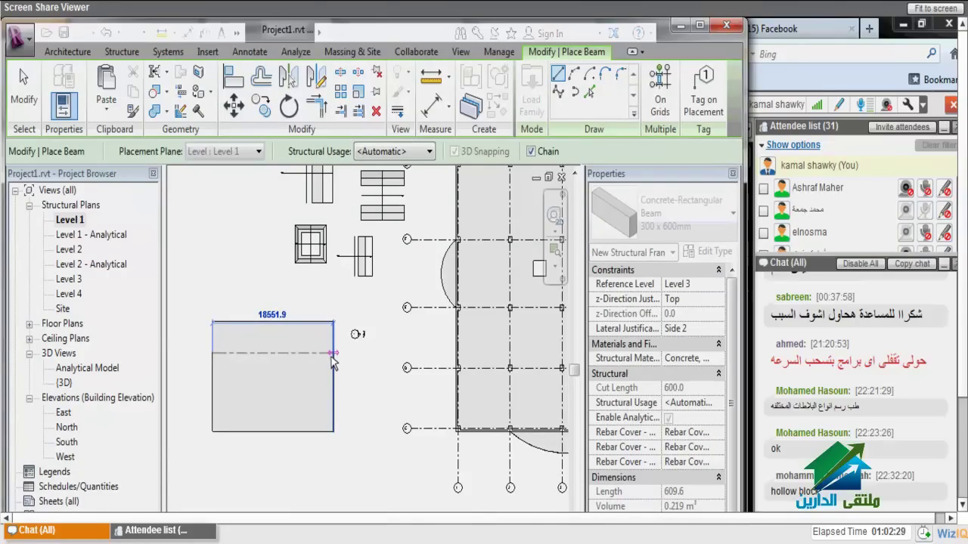
Step: Load M_Precast-Hollow Core Slab from Structural Framing > Precast Concrete and apply the 1000x150mm type to the beam
click(333, 353)
click(711, 251)
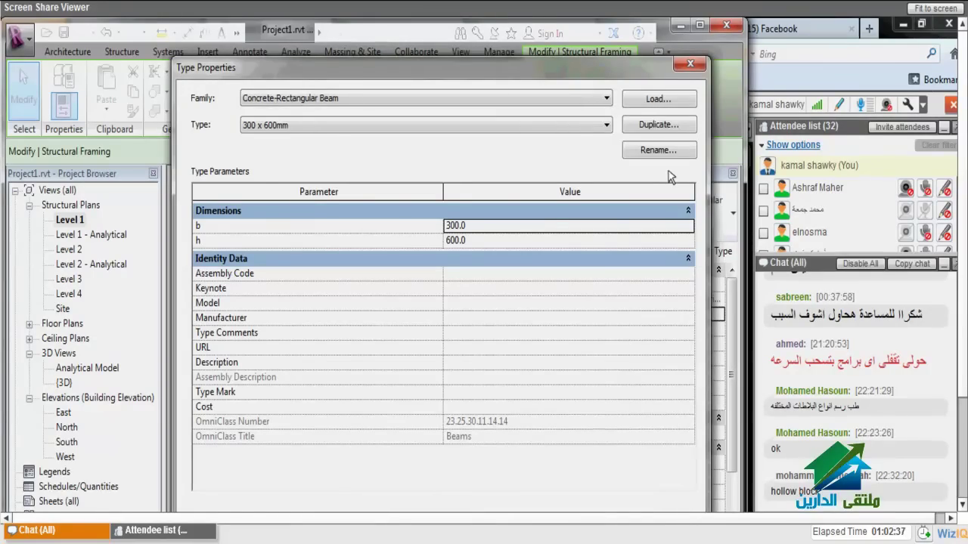
click(658, 98)
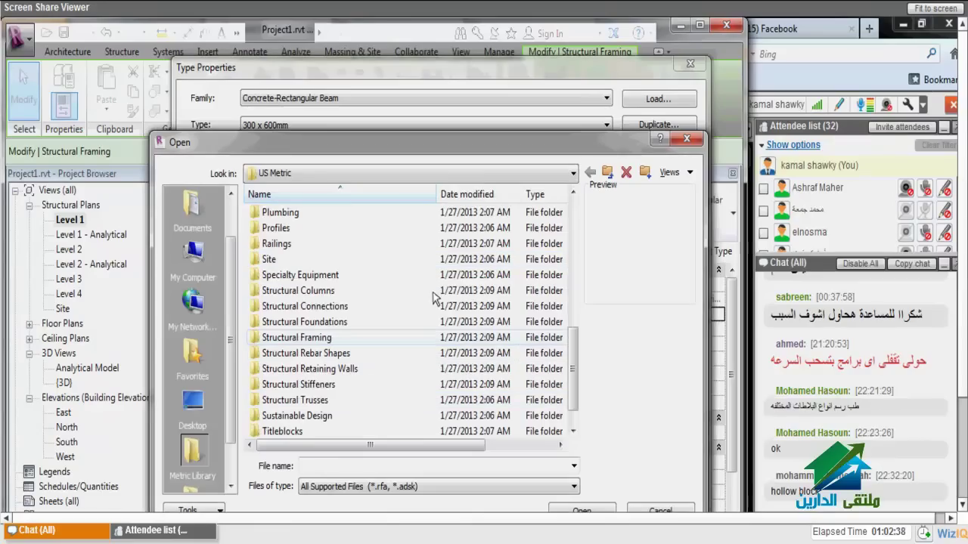
double_click(333, 338)
double_click(314, 226)
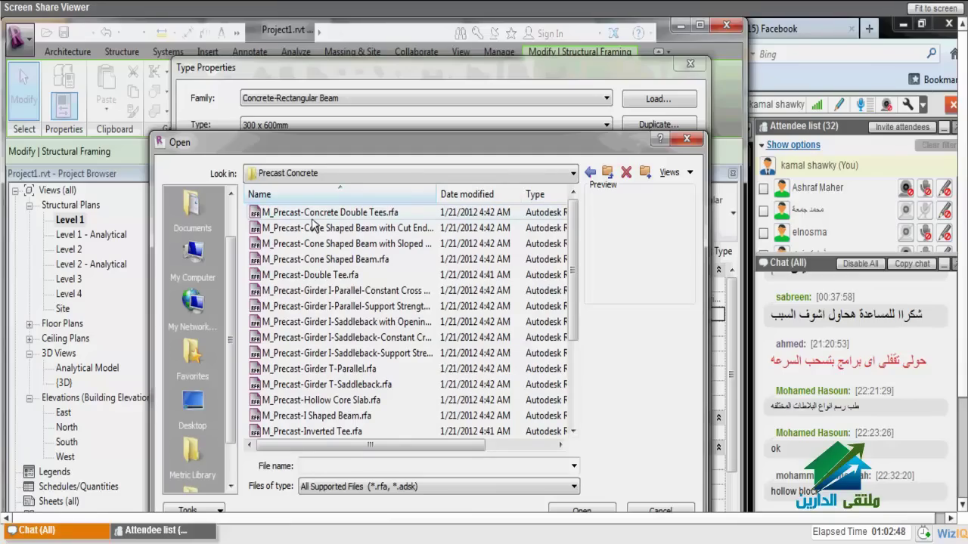
click(341, 322)
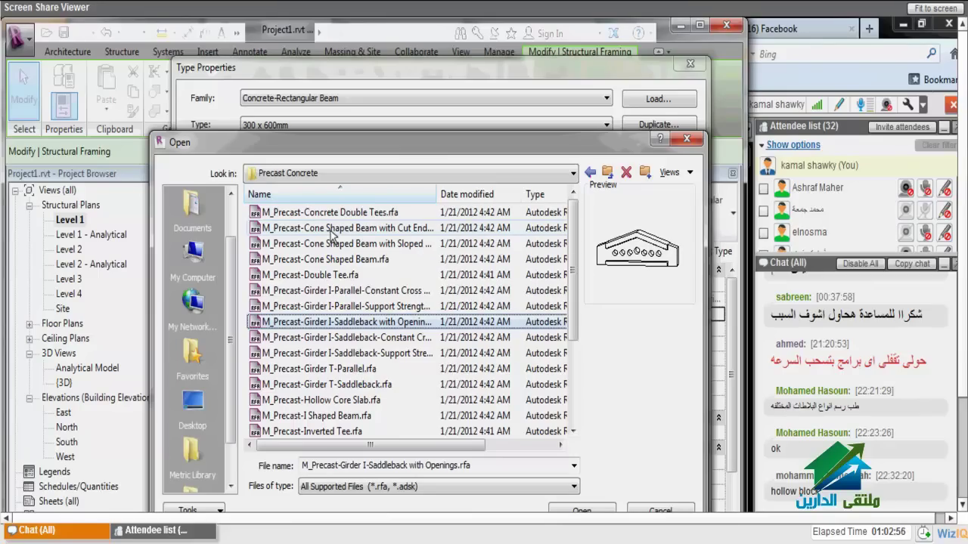
key(End)
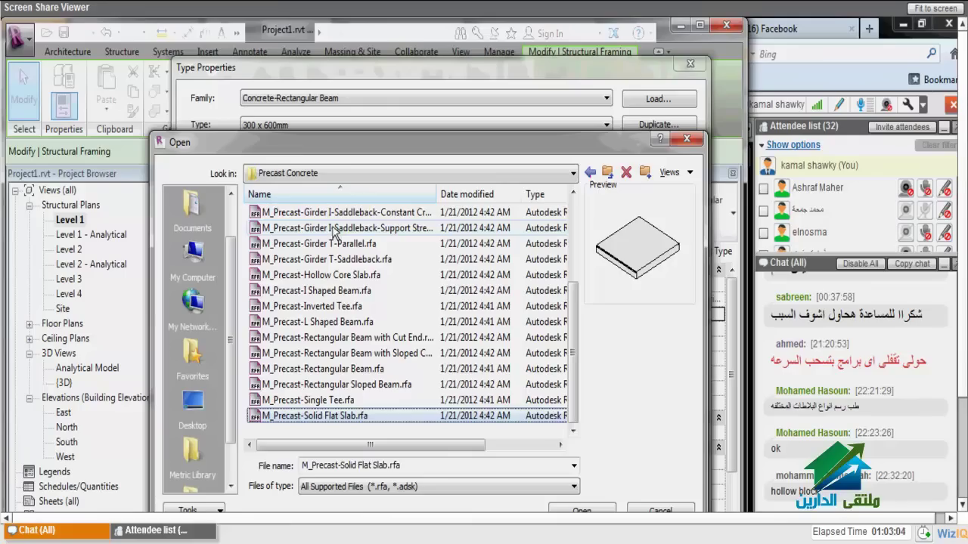
click(339, 337)
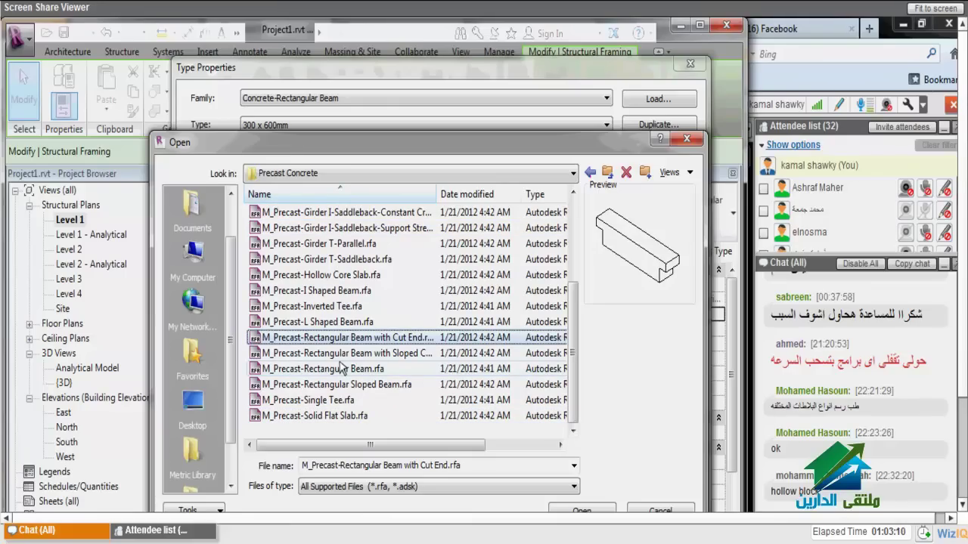
key(Up)
key(Up)
key(Up)
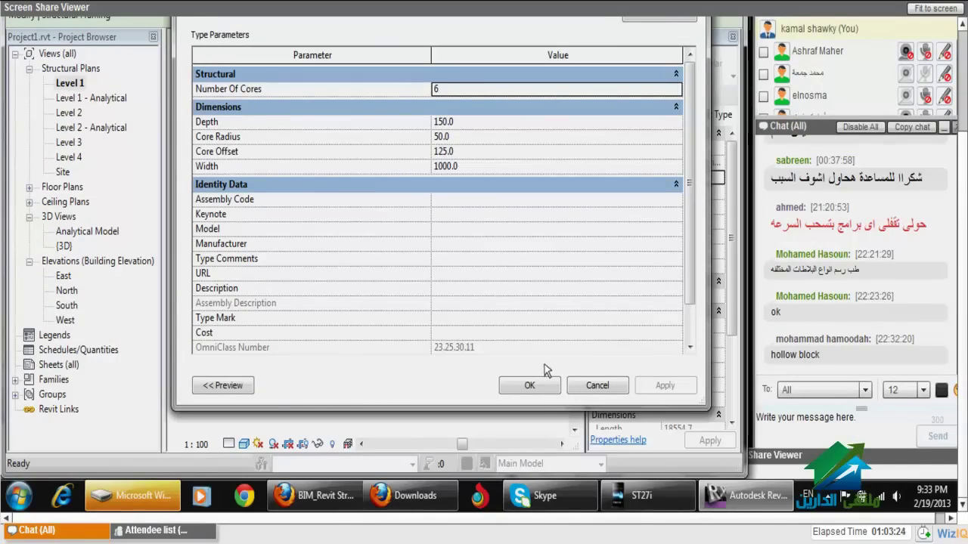
click(538, 384)
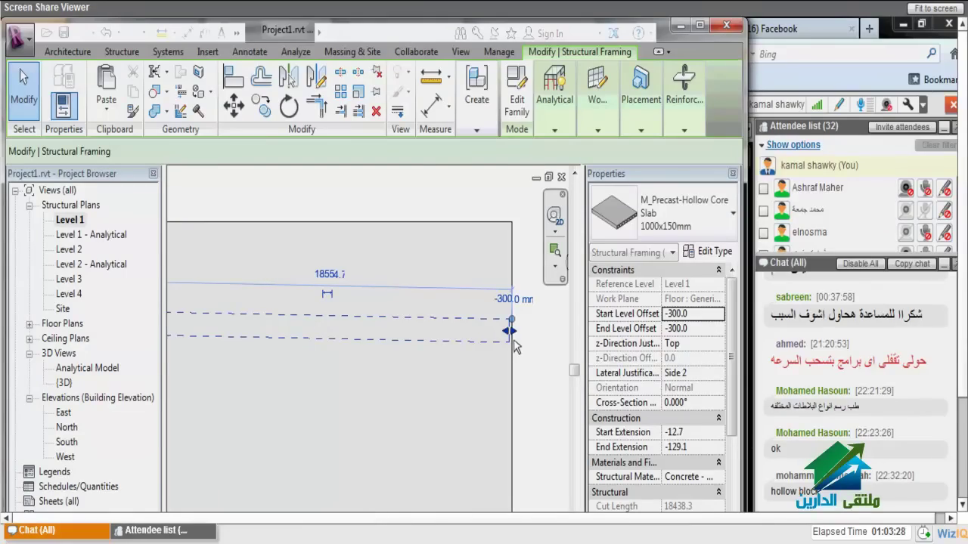
Step: Copy the hollow-core slab unit several times at 1000 mm spacing across the square slab
key(b)
key(m)
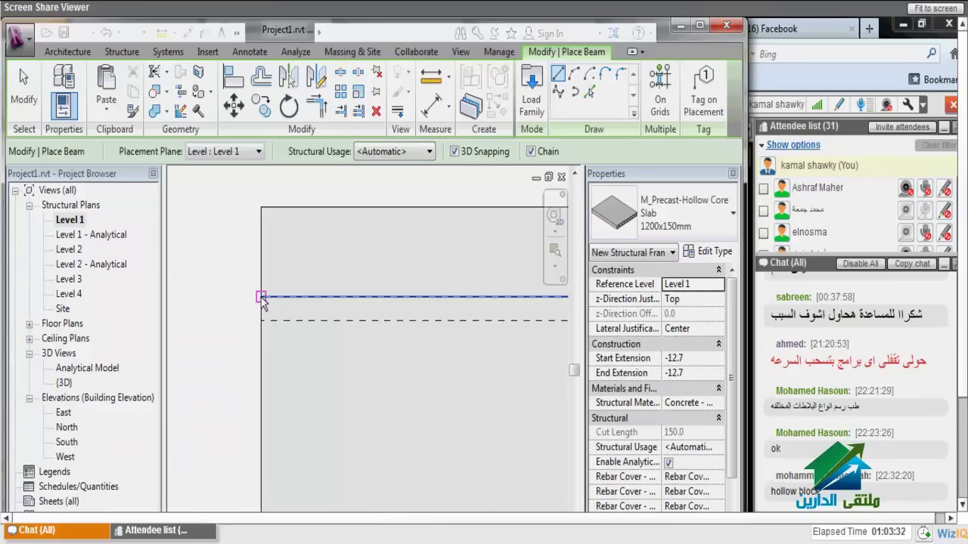
key(c)
key(o)
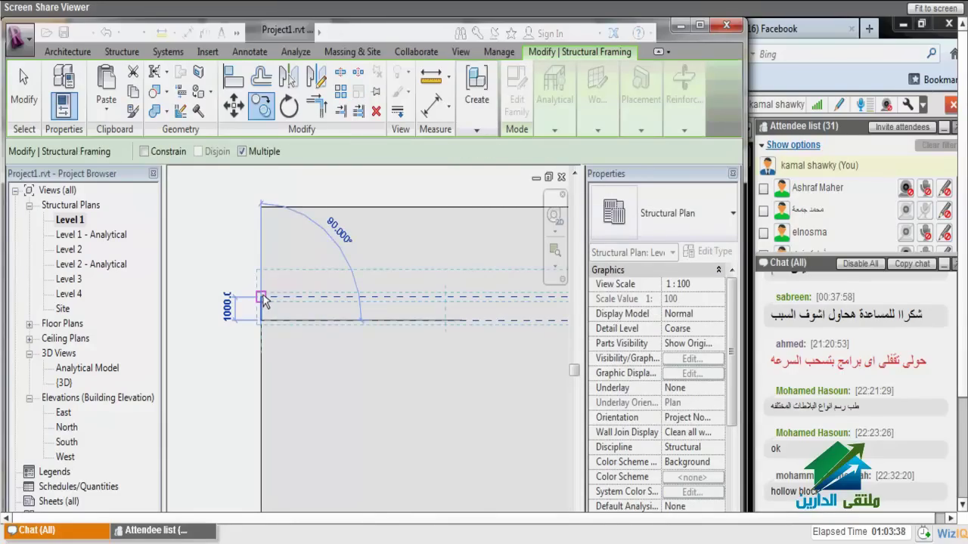
key(Escape)
key(Escape)
scroll(249, 346, down, 2)
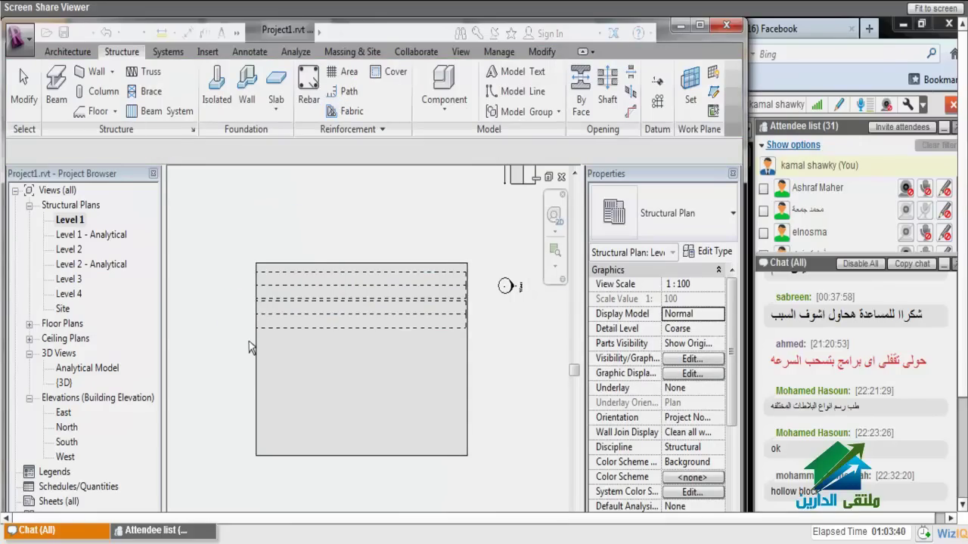
Step: Cut Section 1 across the hollow-core slabs, inspect their cores, and return to Level 1
key(alt+v)
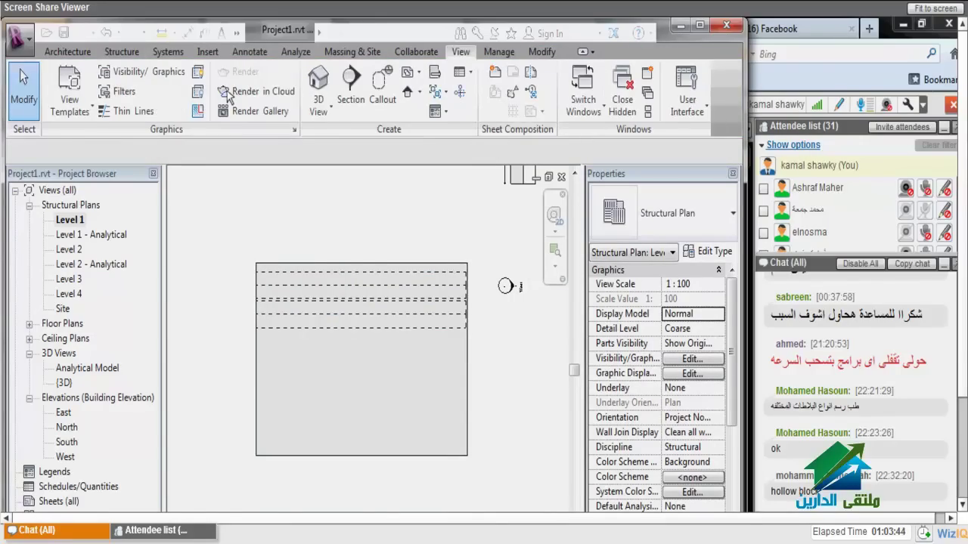
click(406, 344)
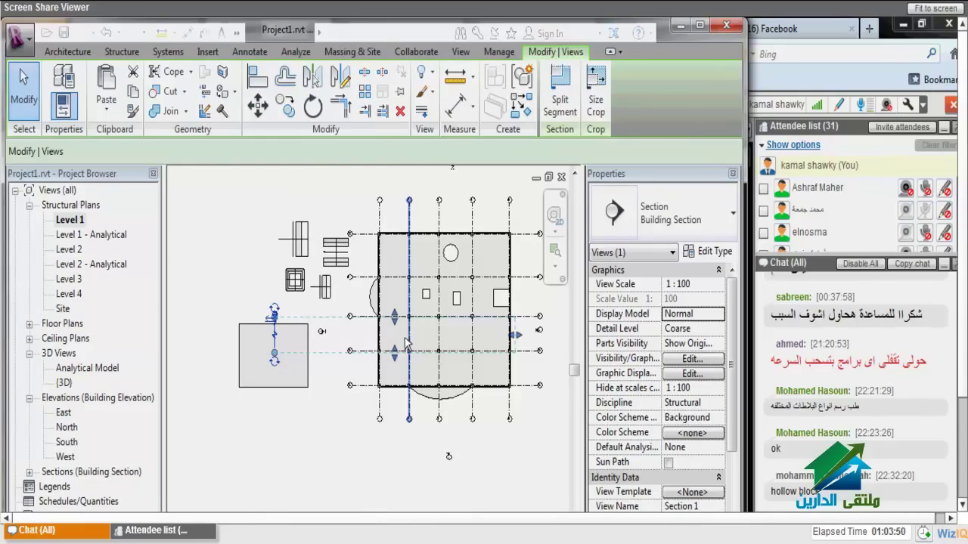
double_click(406, 344)
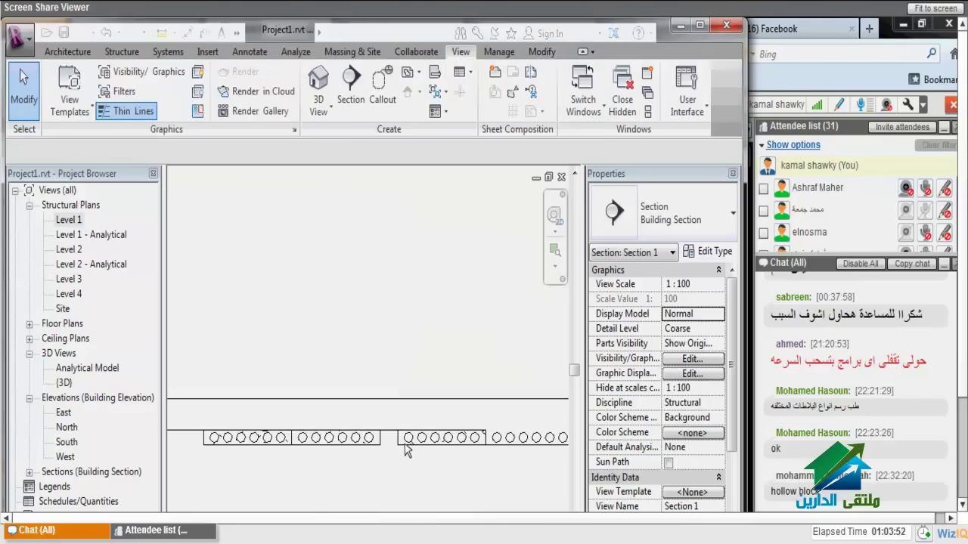
click(406, 449)
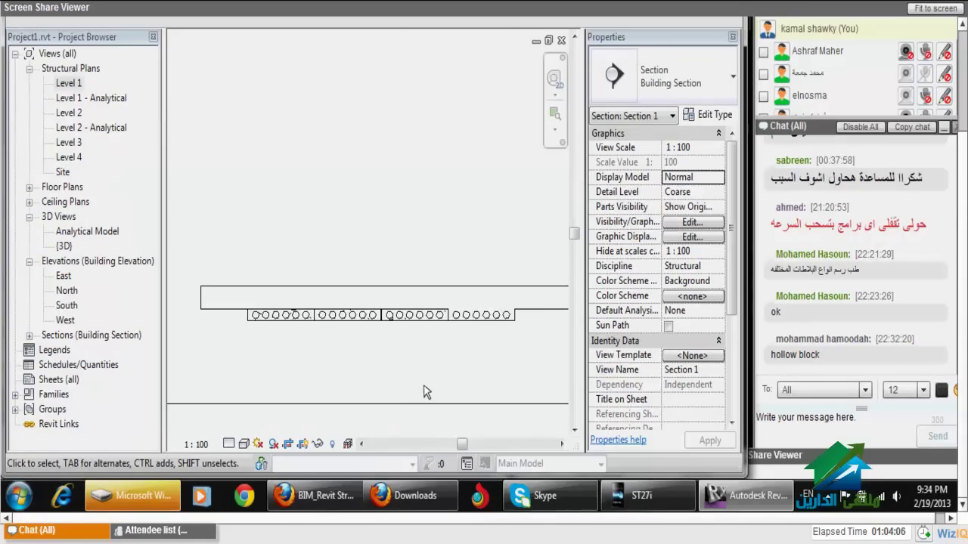
key(ctrl+Tab)
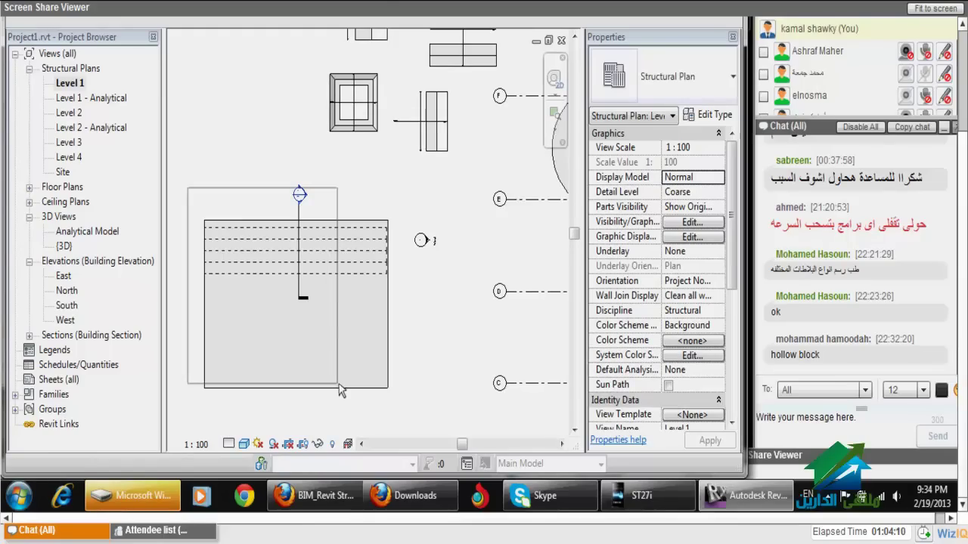
Step: Delete the Section 1 section line and confirm removal of its view
click(301, 281)
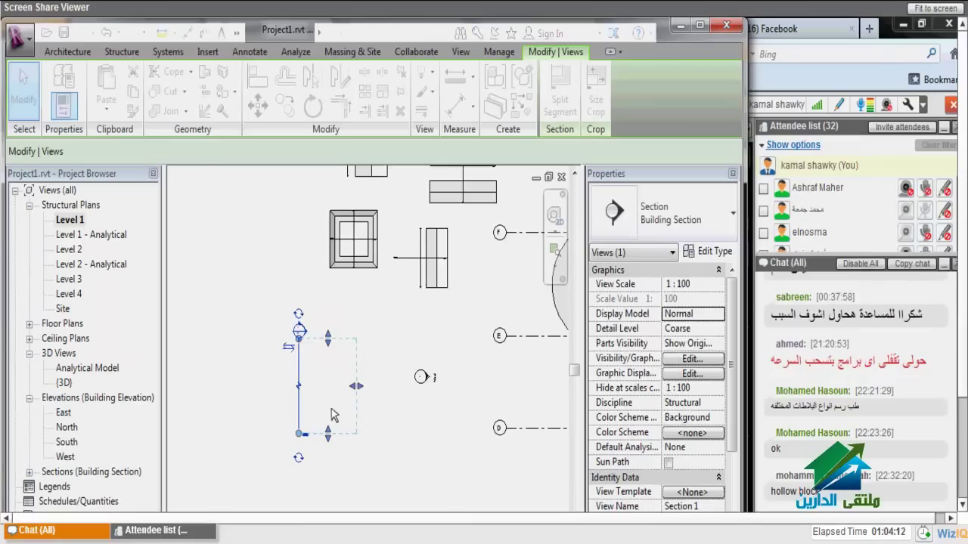
key(Delete)
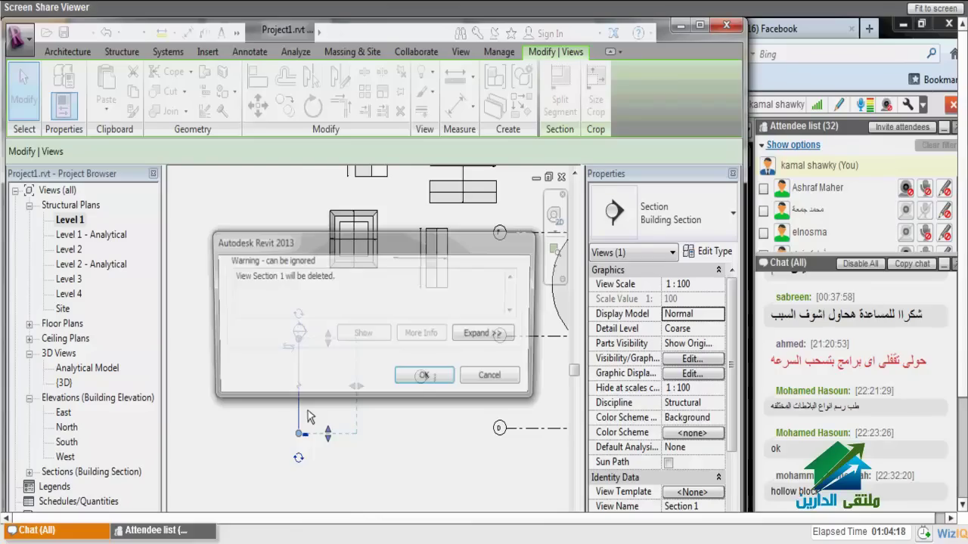
key(Return)
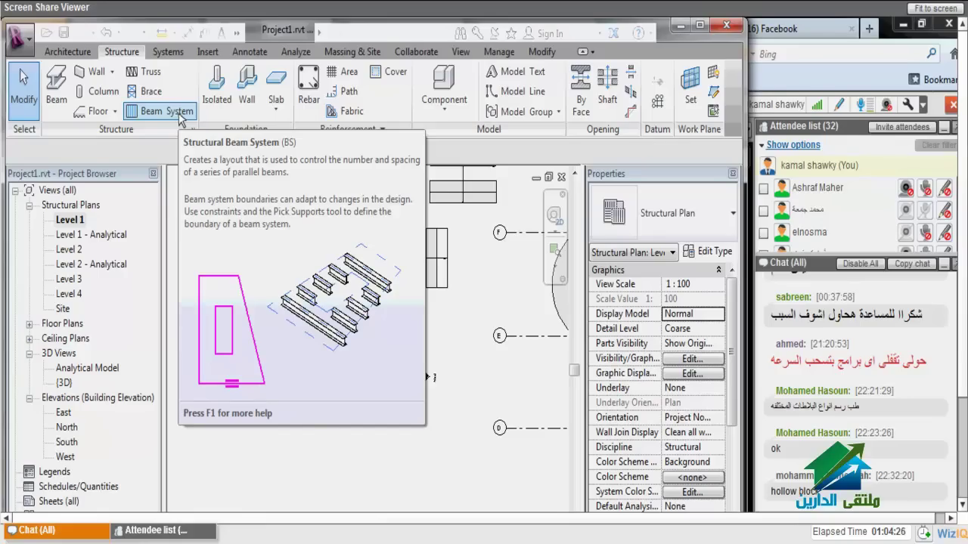
Step: Go through Level 2 to the Level 3 structural plan and start a Beam System (BS)
double_click(72, 249)
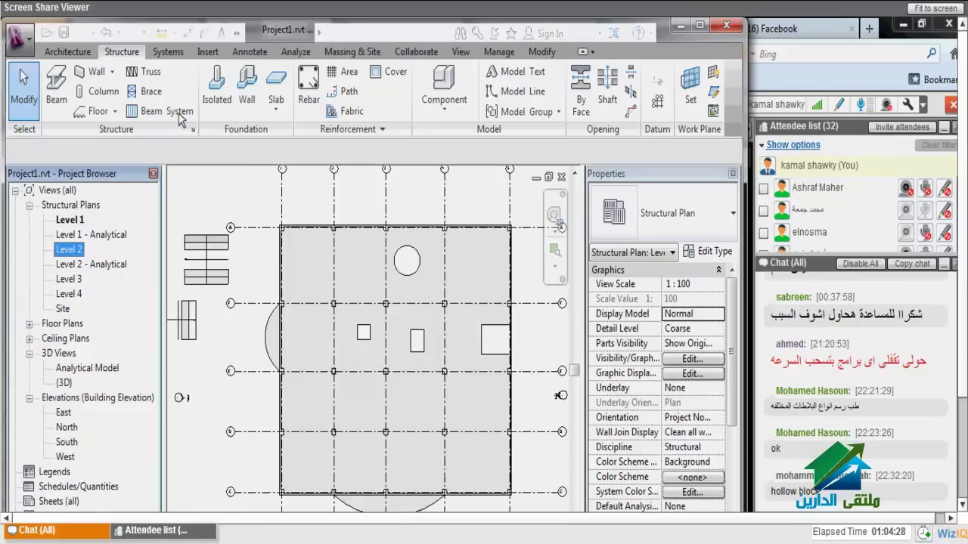
double_click(81, 281)
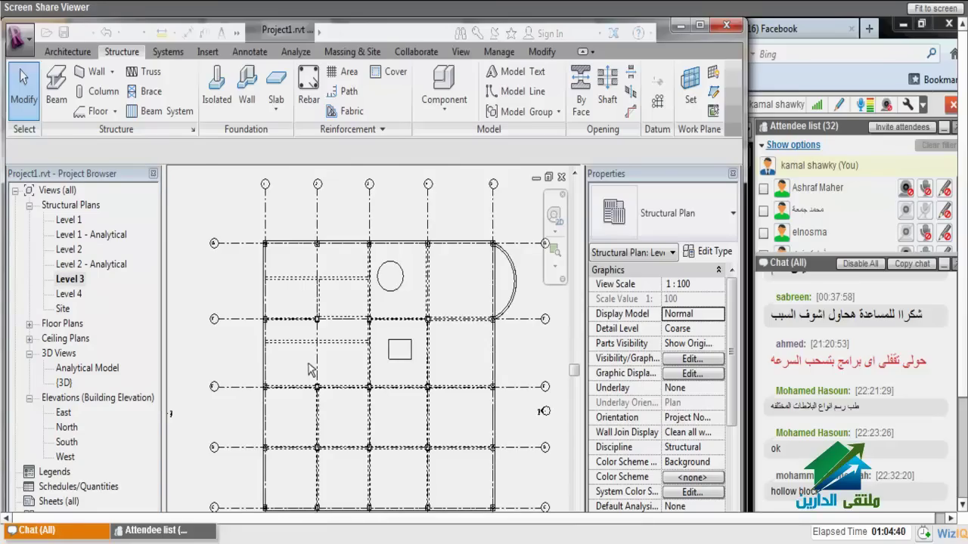
key(b)
key(s)
scroll(325, 382, up, 2)
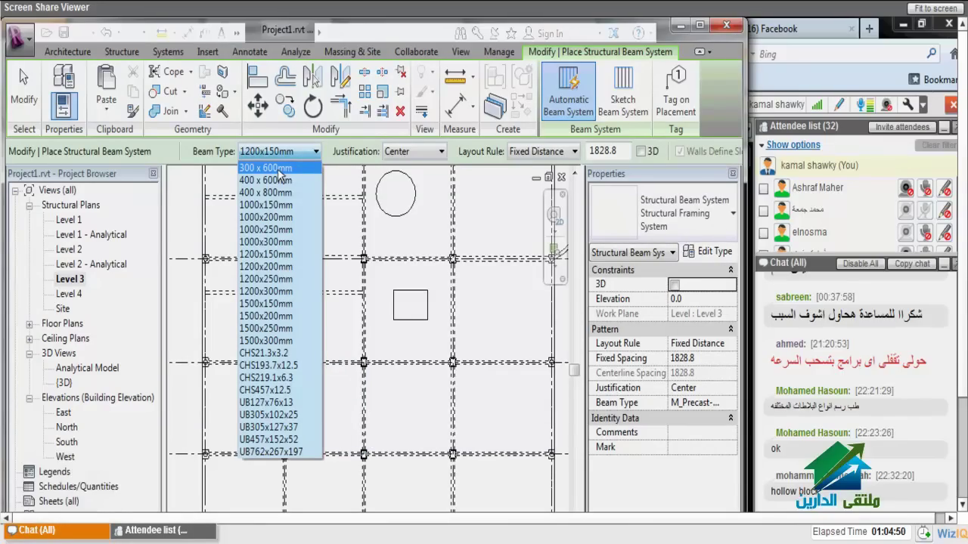
Step: Fill the lower middle bay with a 300 x 600mm beam system at 1000 fixed spacing
click(279, 170)
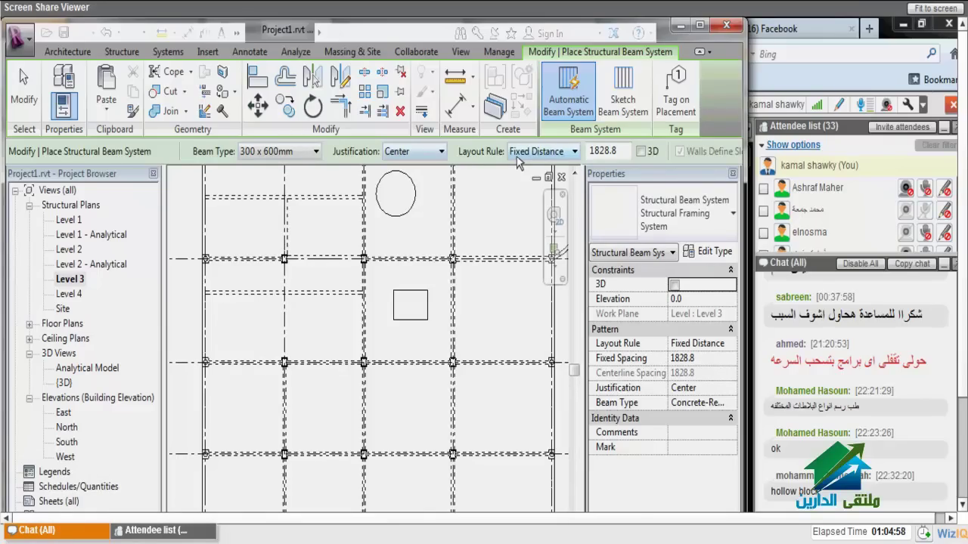
text(10)
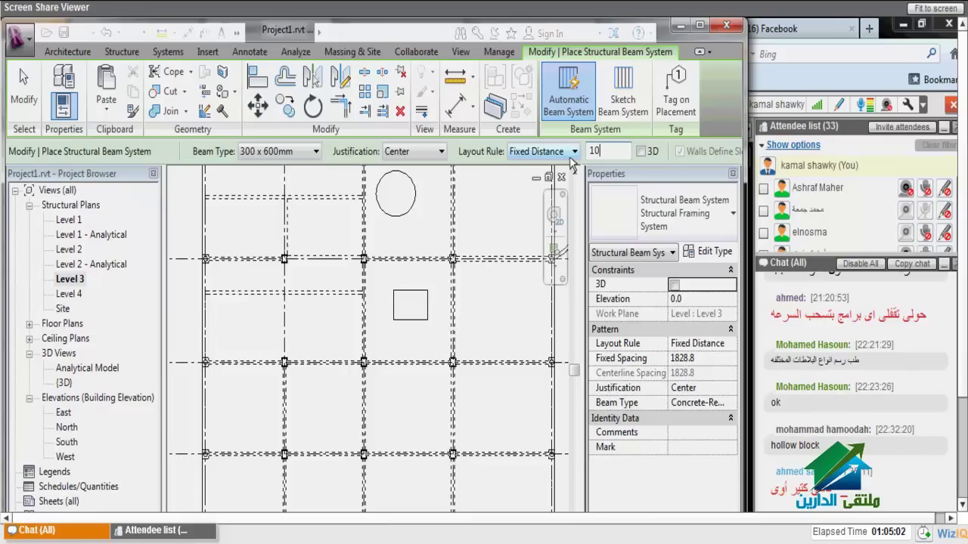
text(00)
key(Return)
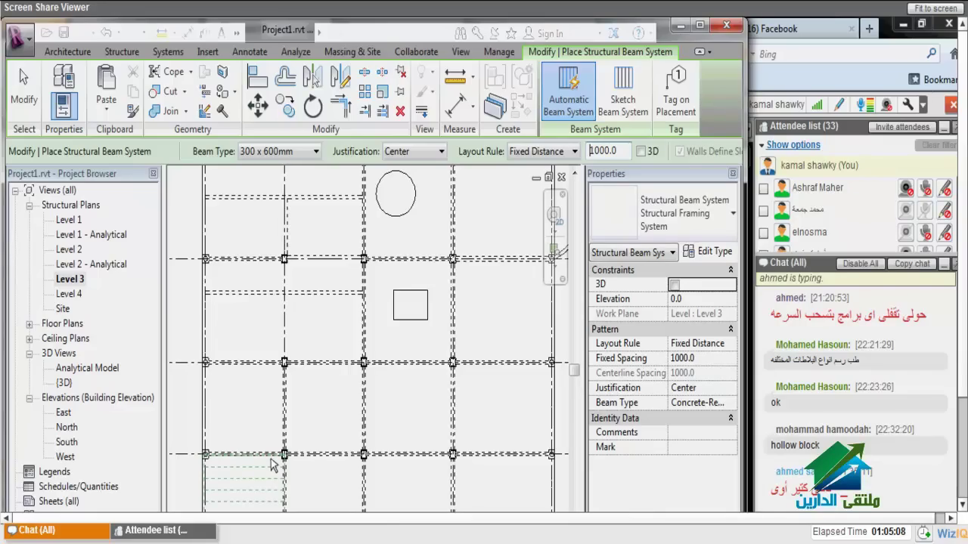
click(293, 458)
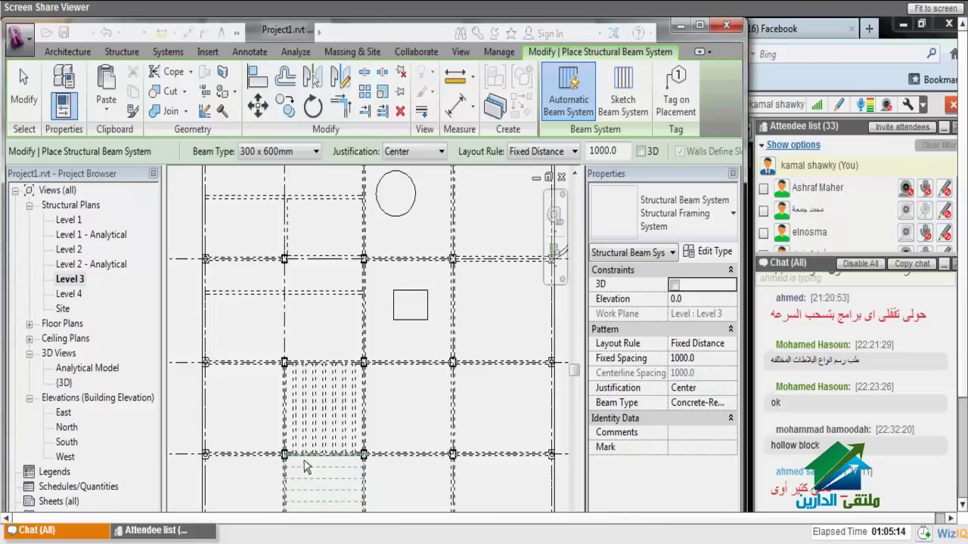
key(Escape)
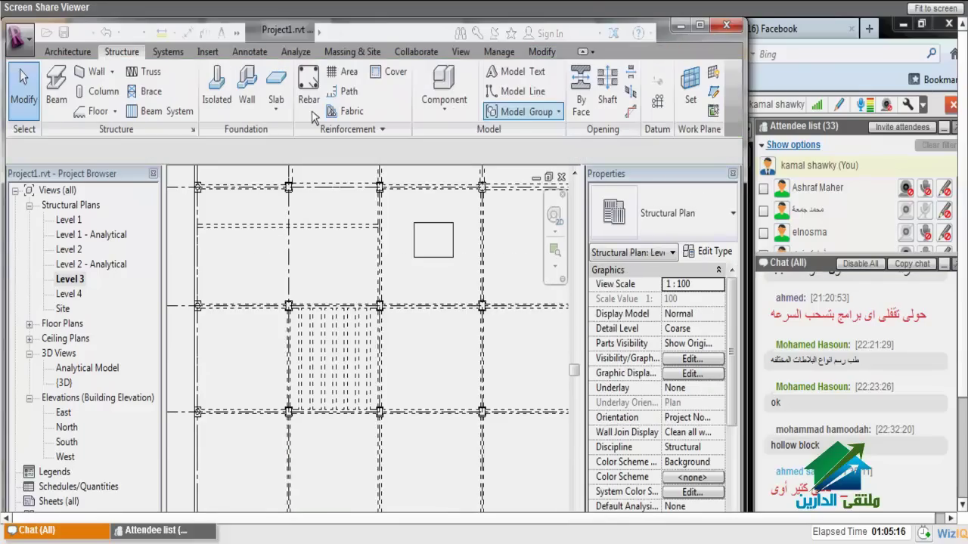
Step: Place a second 300 x 600mm beam system in the adjacent bay
key(b)
key(s)
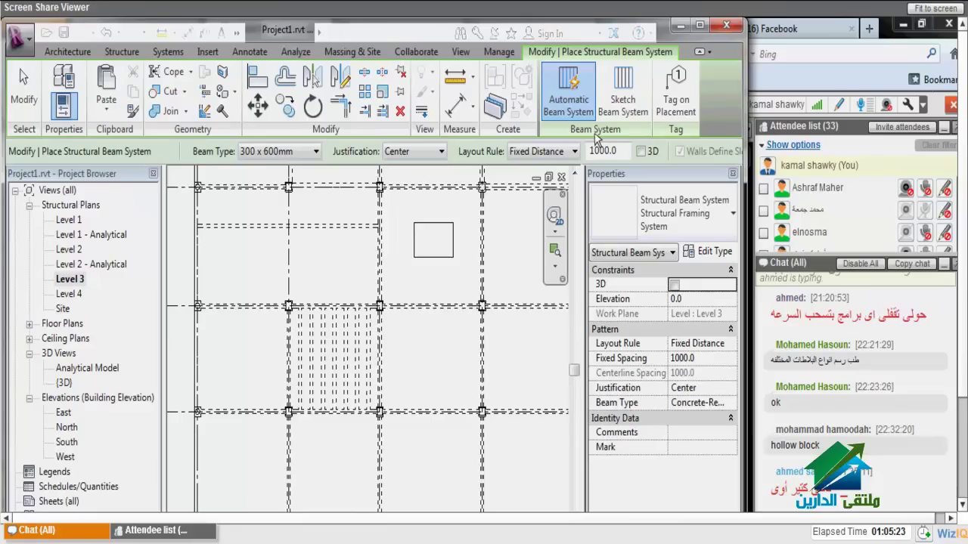
click(507, 290)
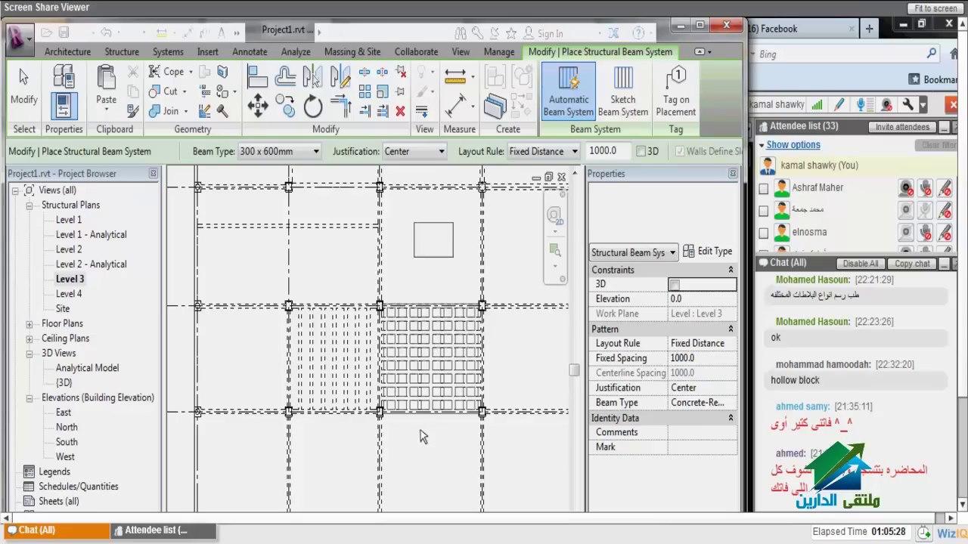
key(Escape)
scroll(457, 360, up, 3)
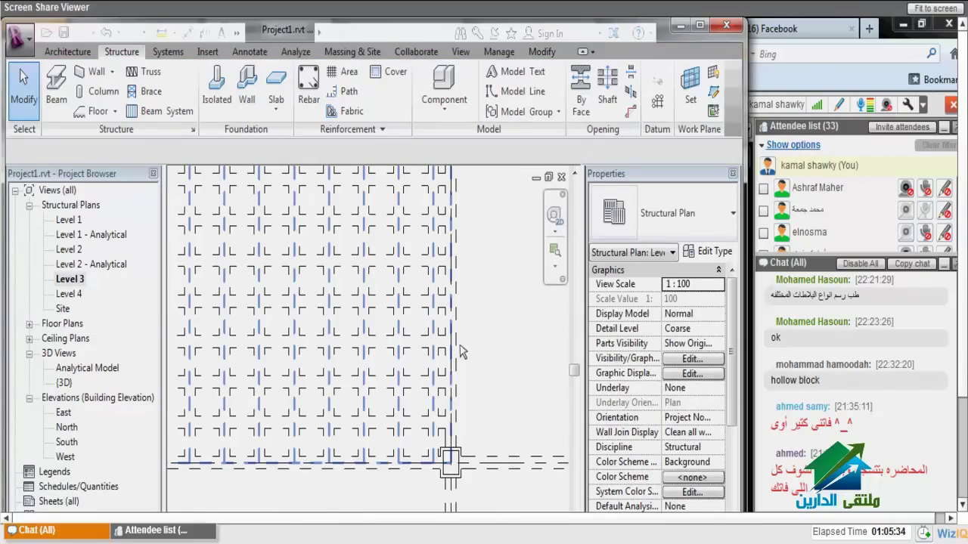
scroll(460, 345, down, 5)
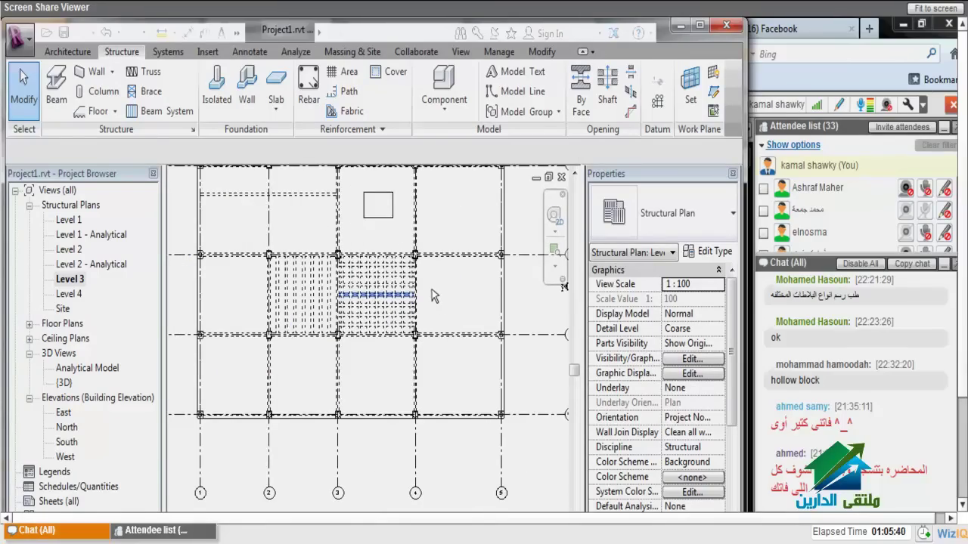
Step: Restart the Beam System command for the precast hollow-core bay
key(b)
key(s)
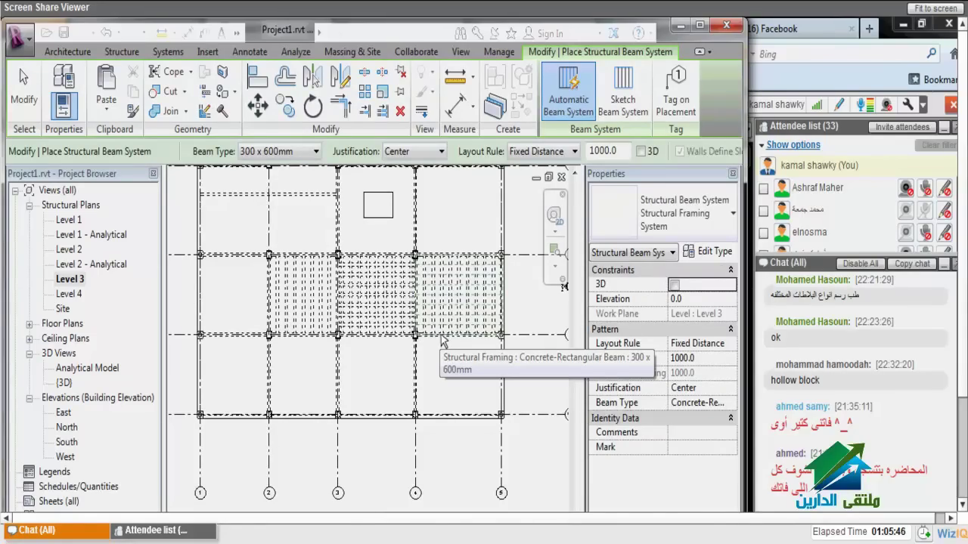
key(Escape)
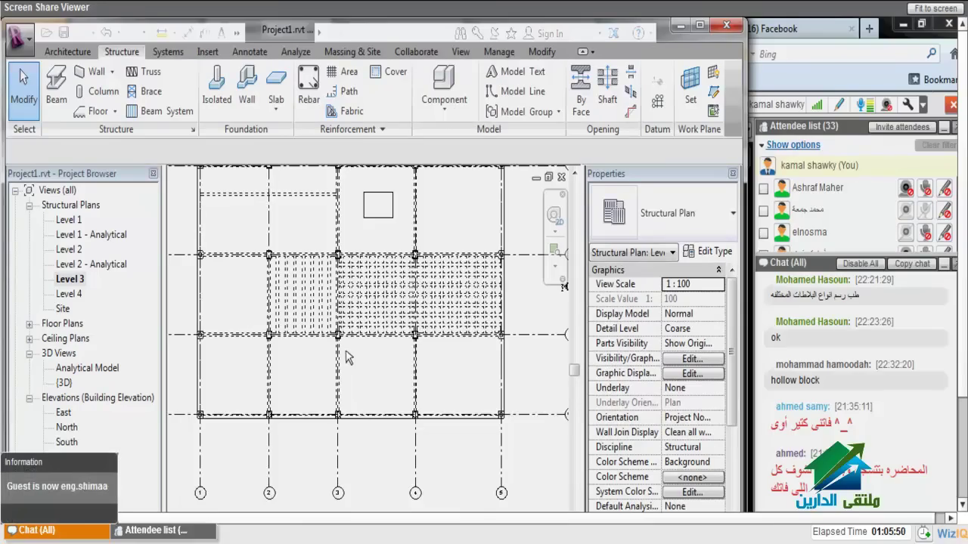
scroll(346, 358, up, 3)
key(b)
key(s)
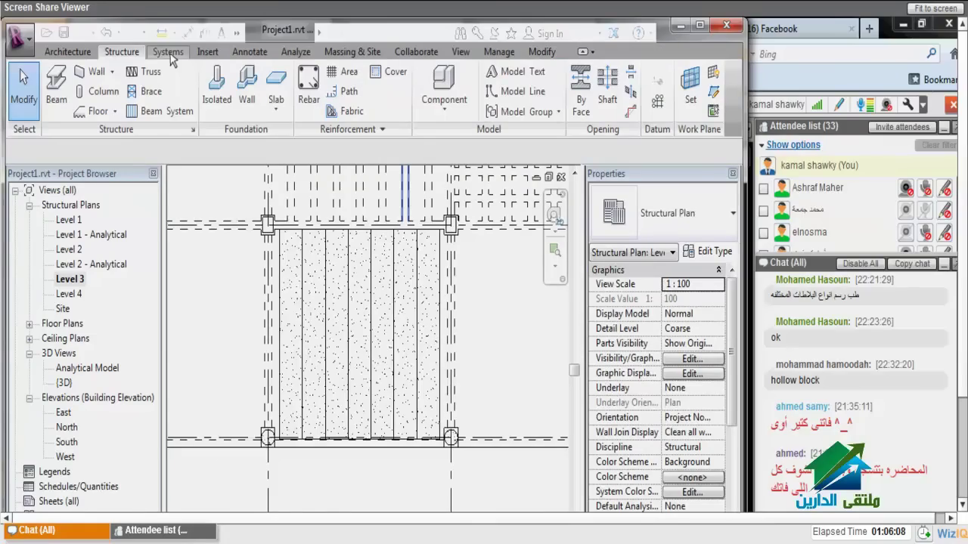
Step: Draw a section cut across the precast hollow-core plank bay with SE, then zoom to fit
key(s)
key(e)
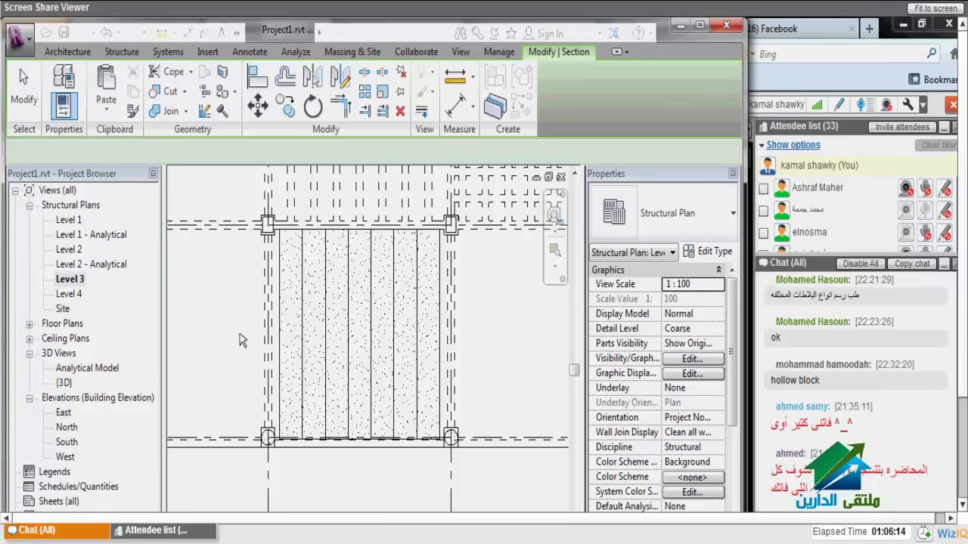
key(Escape)
key(z)
key(f)
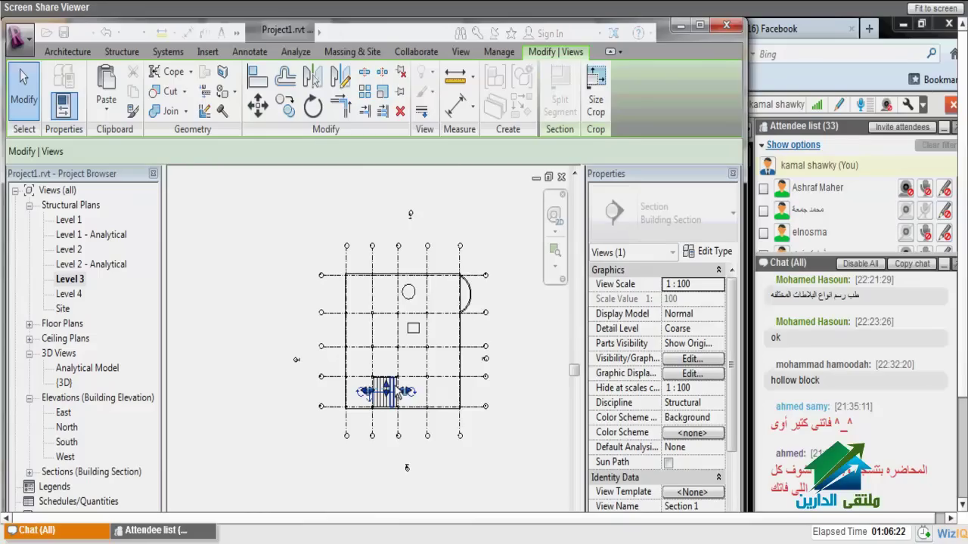
Step: Inspect the hollow cores, beams and columns in Section 1, then return to Level 3
double_click(387, 391)
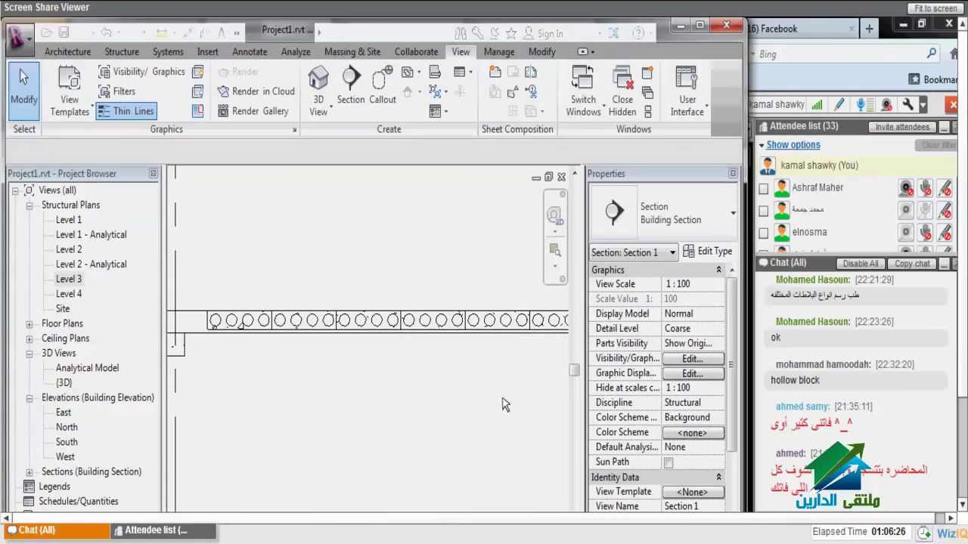
key(z)
key(f)
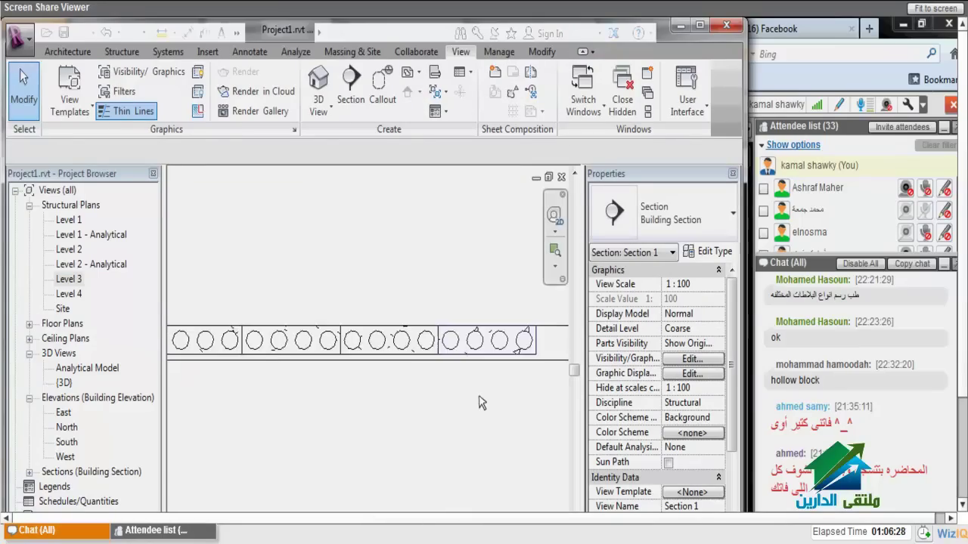
key(z)
key(f)
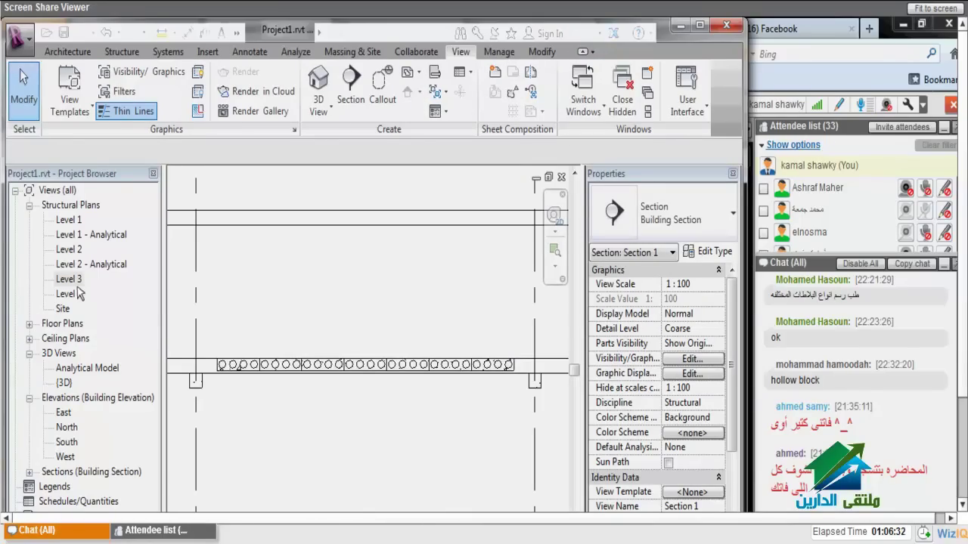
double_click(68, 279)
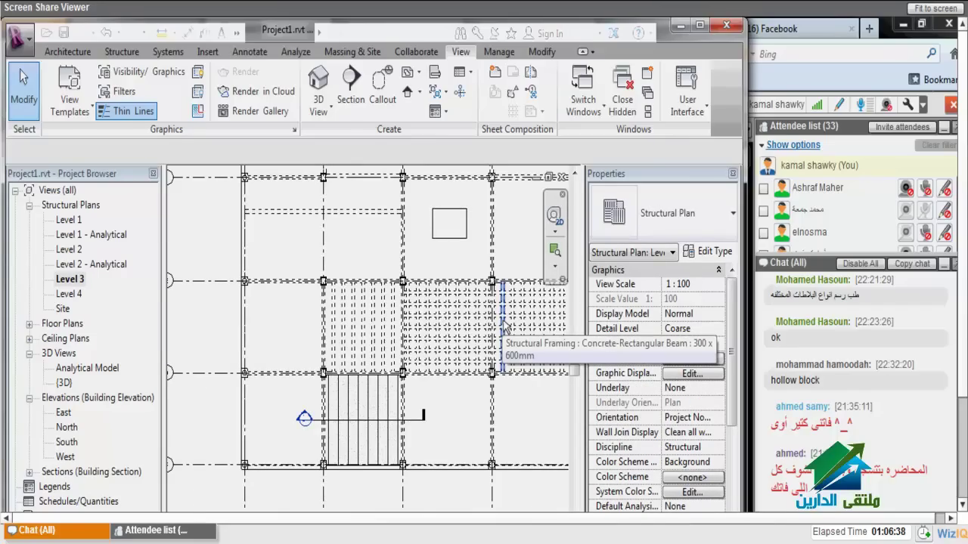
Step: Start a sketched beam system boundary on Level 3 from the Structure tab
scroll(506, 327, down, 2)
click(121, 51)
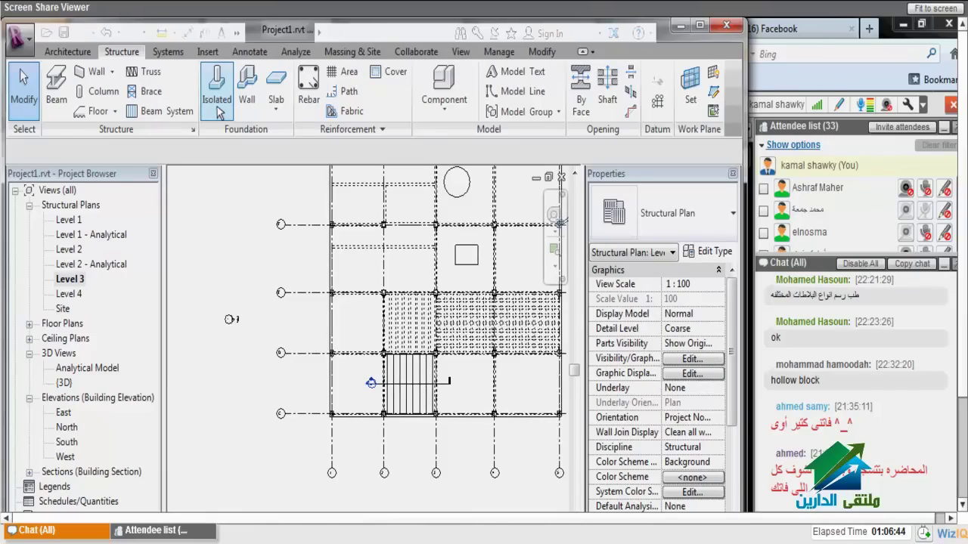
click(159, 110)
click(621, 98)
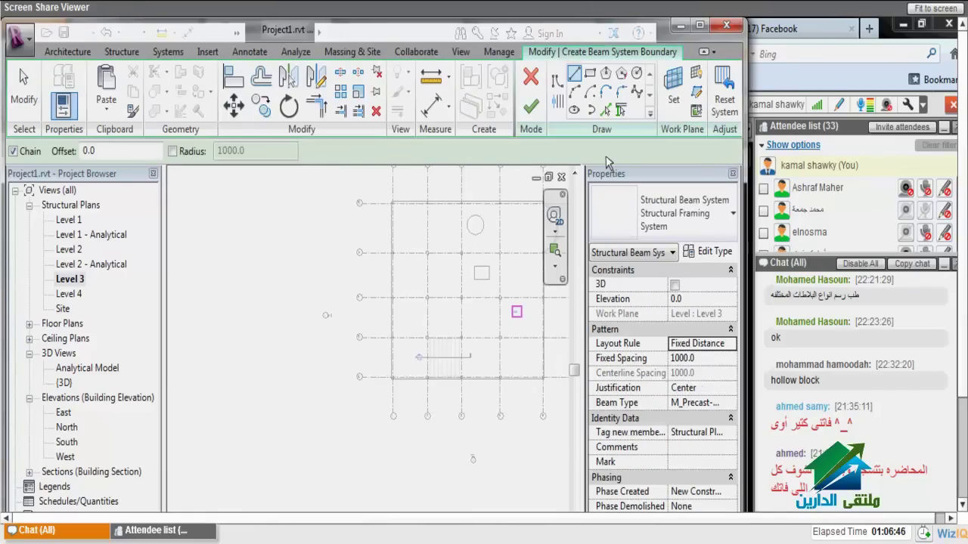
Step: Sketch a rectangular boundary left of the building with a slanted left edge and slanted beam direction
click(243, 297)
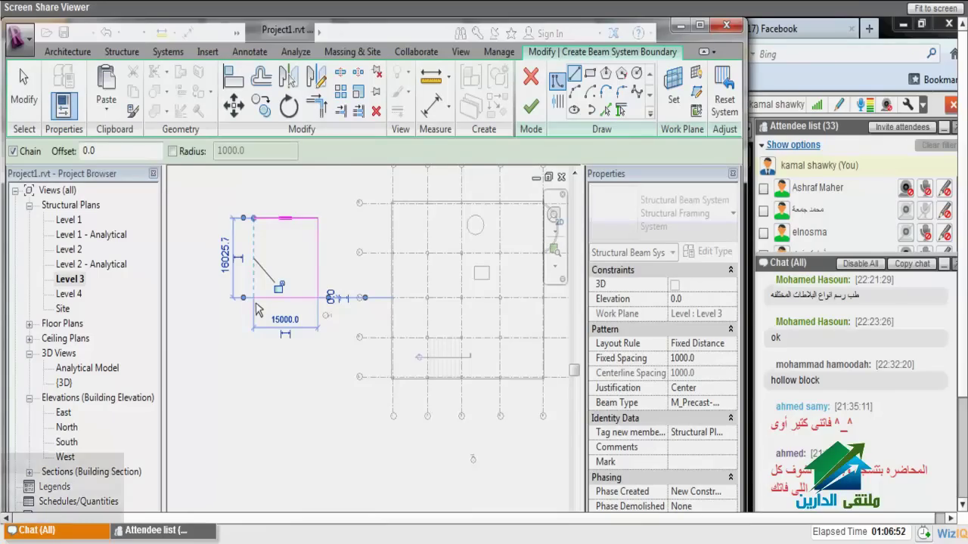
click(256, 310)
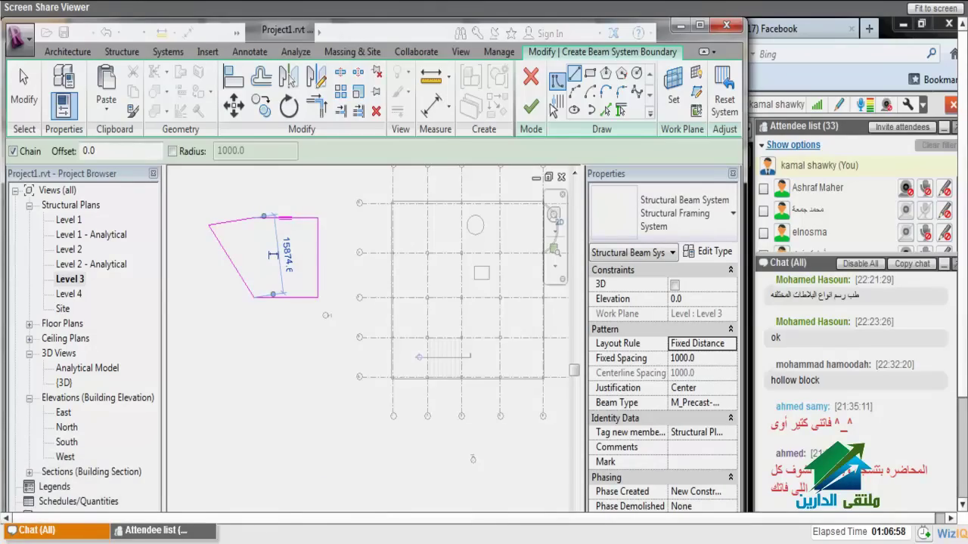
scroll(267, 214, up, 2)
key(Escape)
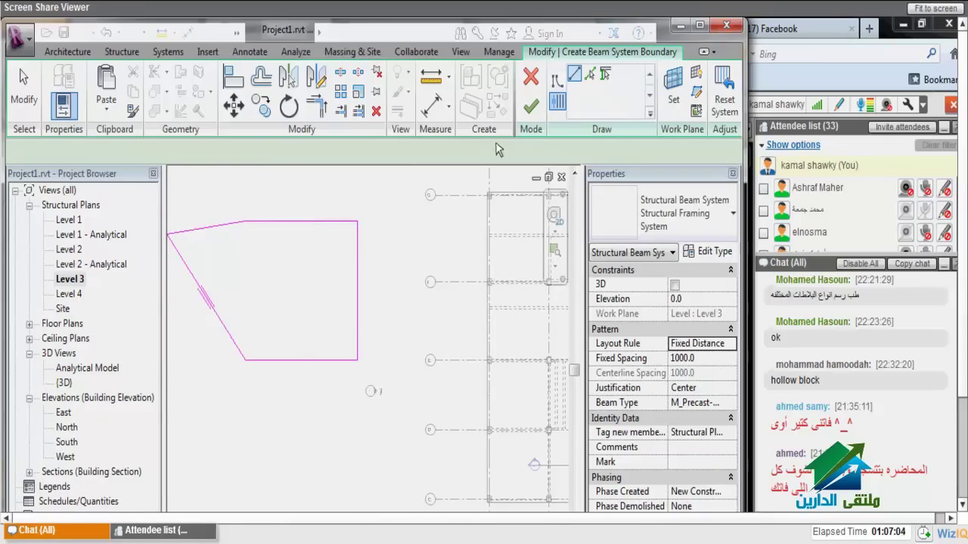
click(263, 246)
click(264, 251)
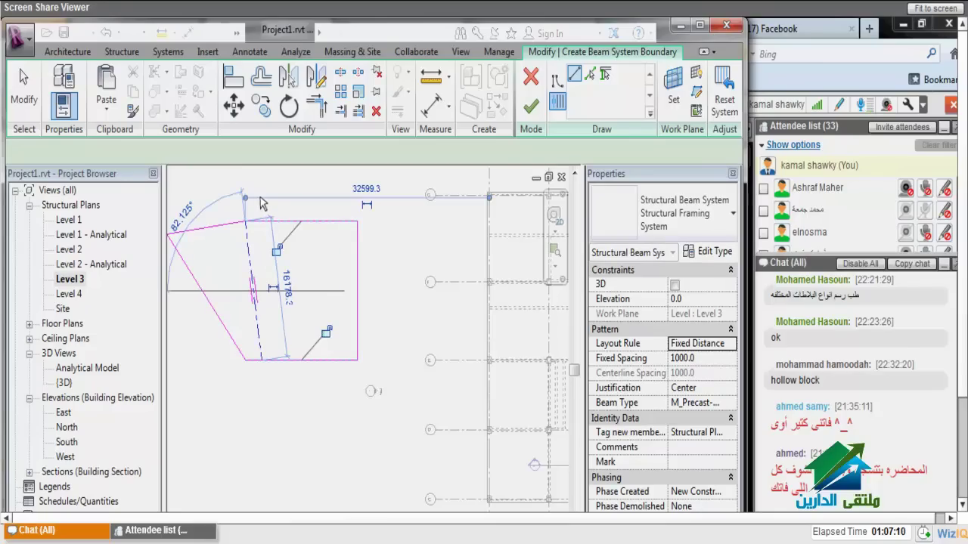
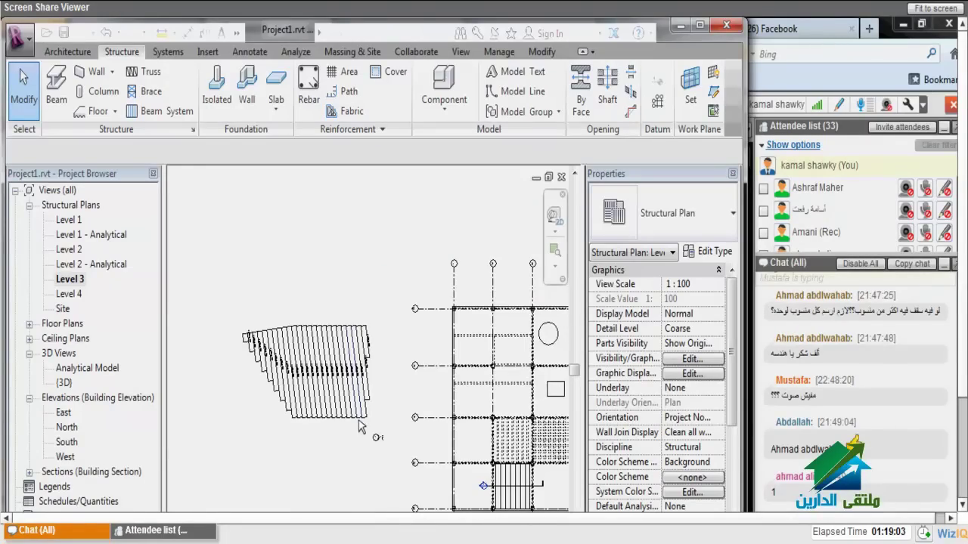
Step: Pass through the Level 1 plan, zooming out, and then display the Level 2 structural plan
key(ctrl+Tab)
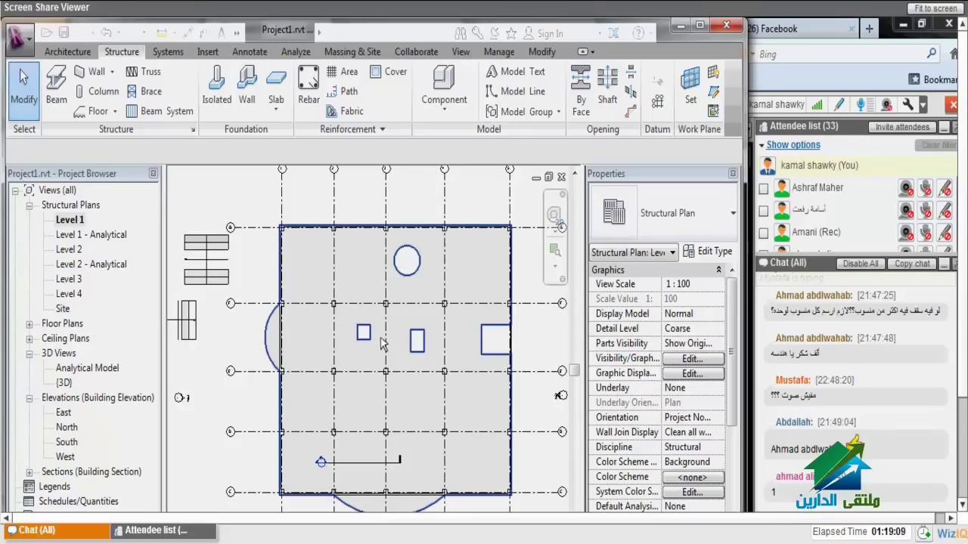
scroll(382, 344, down, 2)
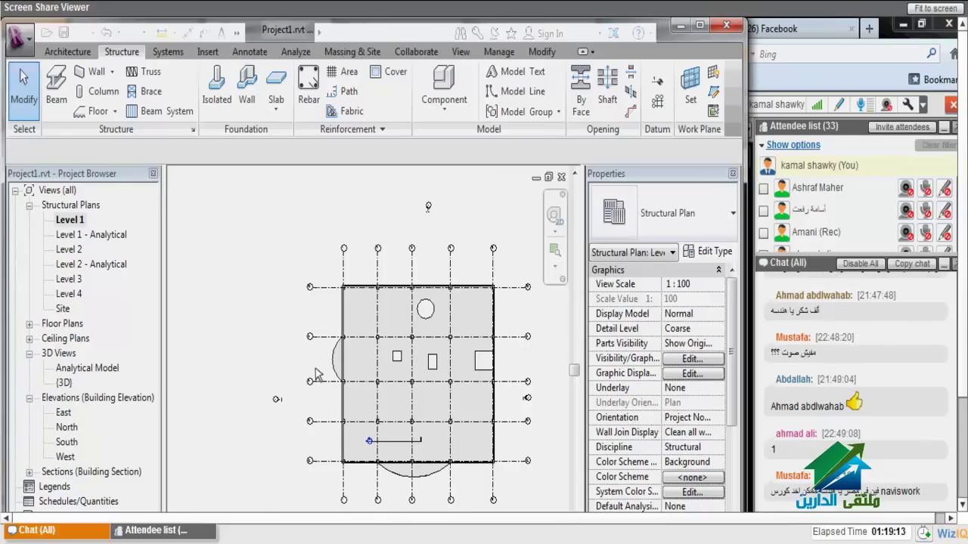
key(ctrl+Tab)
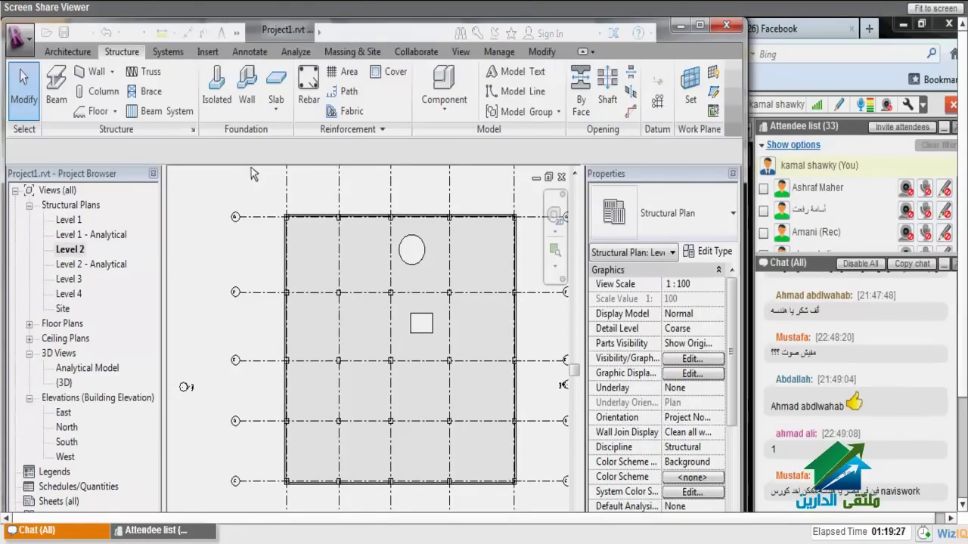
Step: Place M_Footing-Rectangular 2400 x 1800 x 450mm isolated footings at all structural columns and dismiss the warning
click(225, 107)
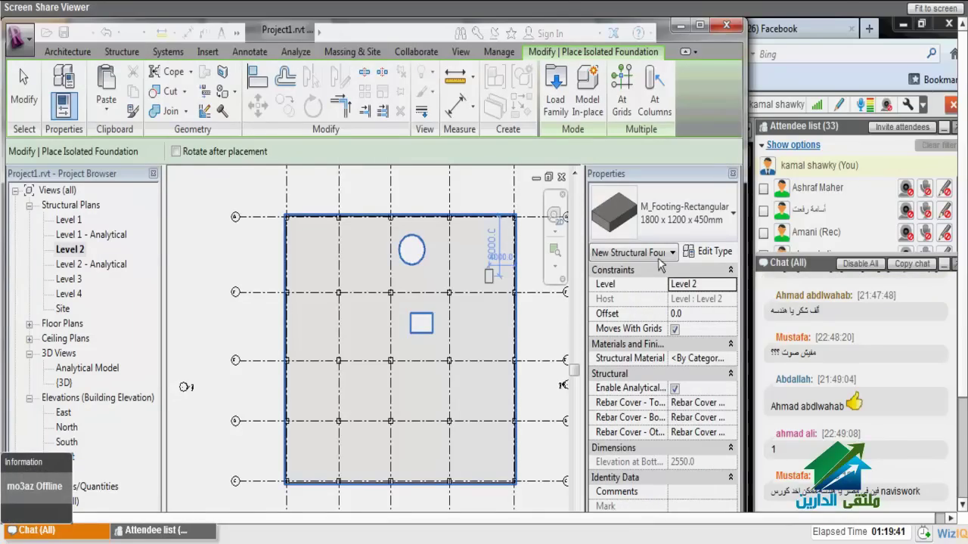
click(654, 91)
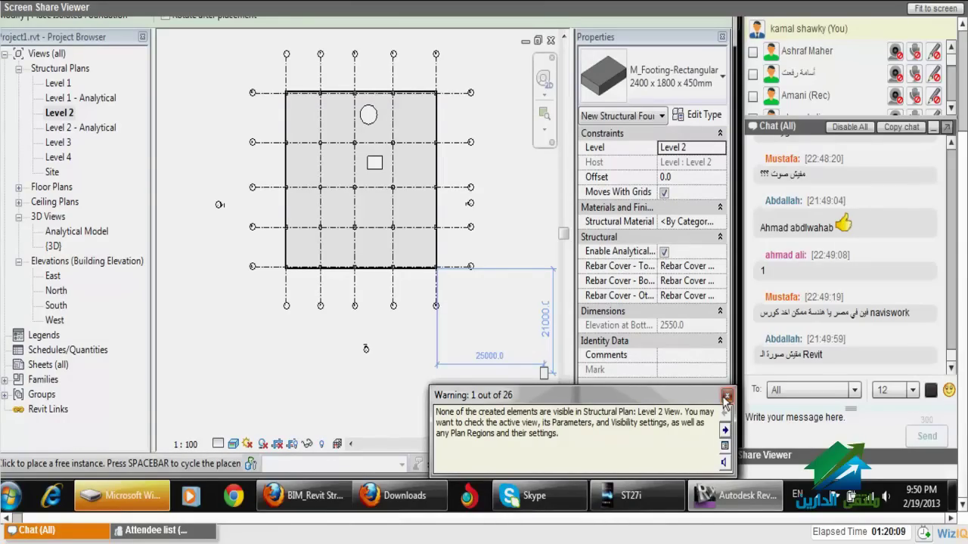
click(726, 395)
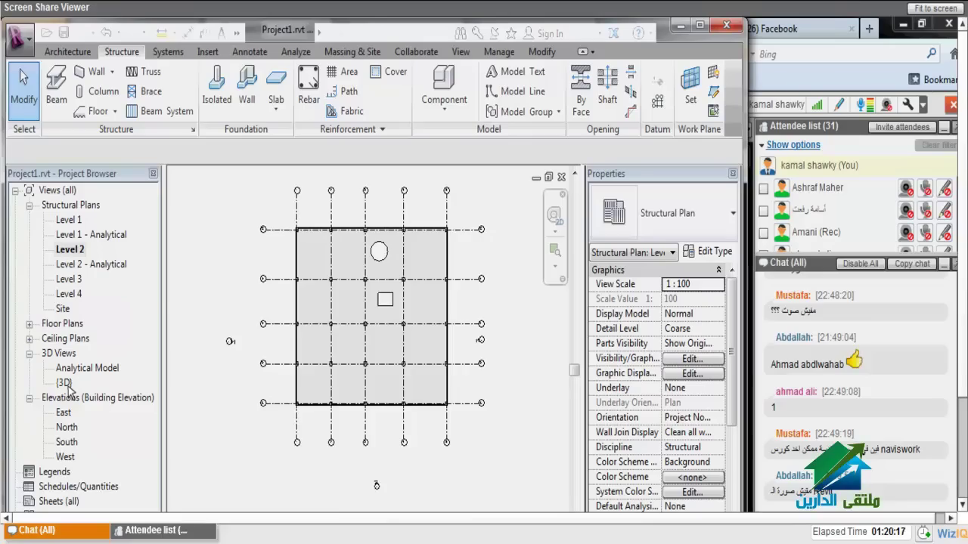
Step: Go from the {3D} view to the East building elevation
double_click(66, 383)
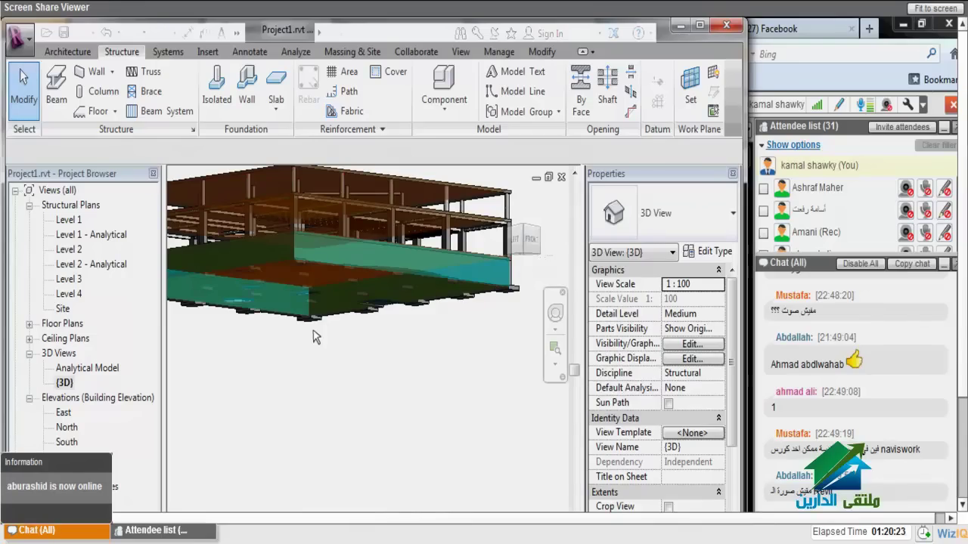
double_click(64, 412)
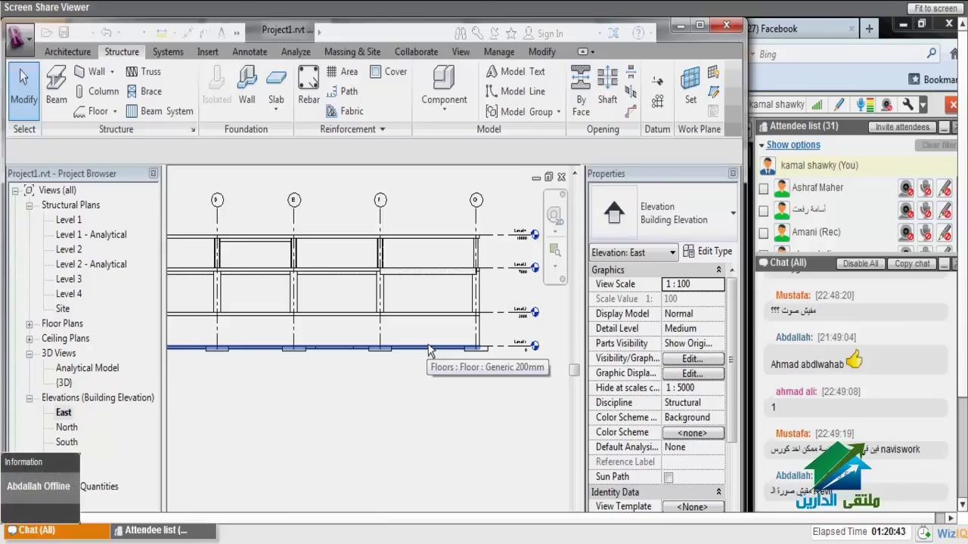
Step: Select the structural columns in the East elevation and apply a -2000 base offset
click(429, 350)
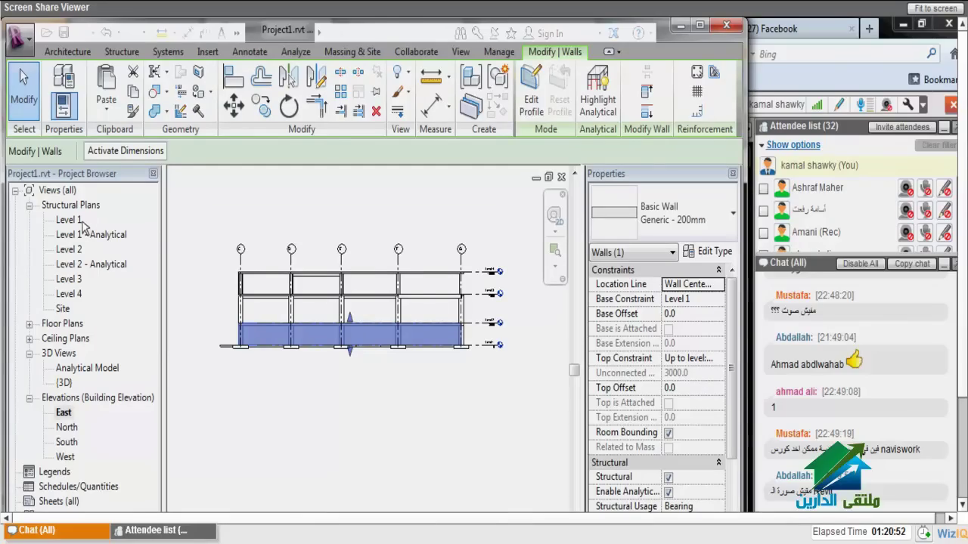
click(669, 315)
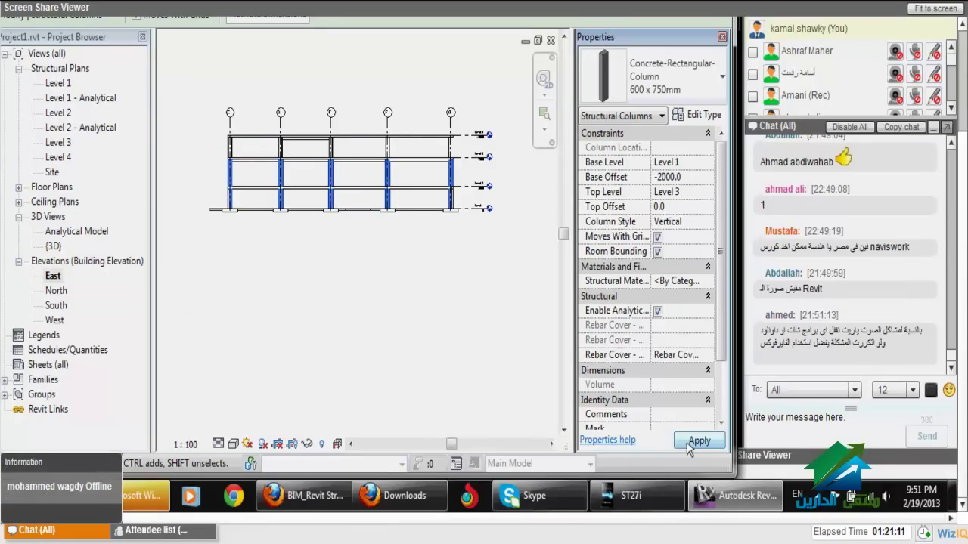
click(390, 397)
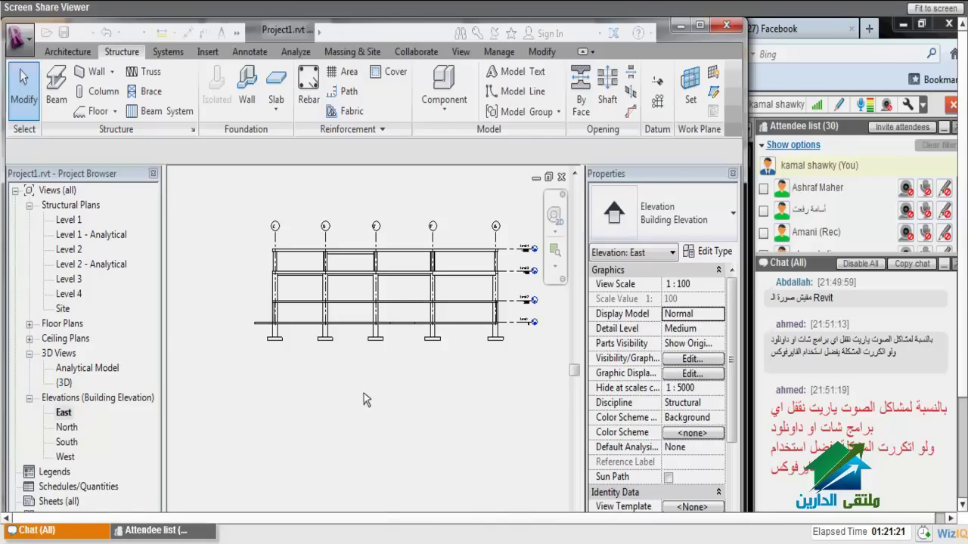
Step: In the zoomed-in {3D} view, select the ground-floor wall and bring up its hide options
key(ctrl+Tab)
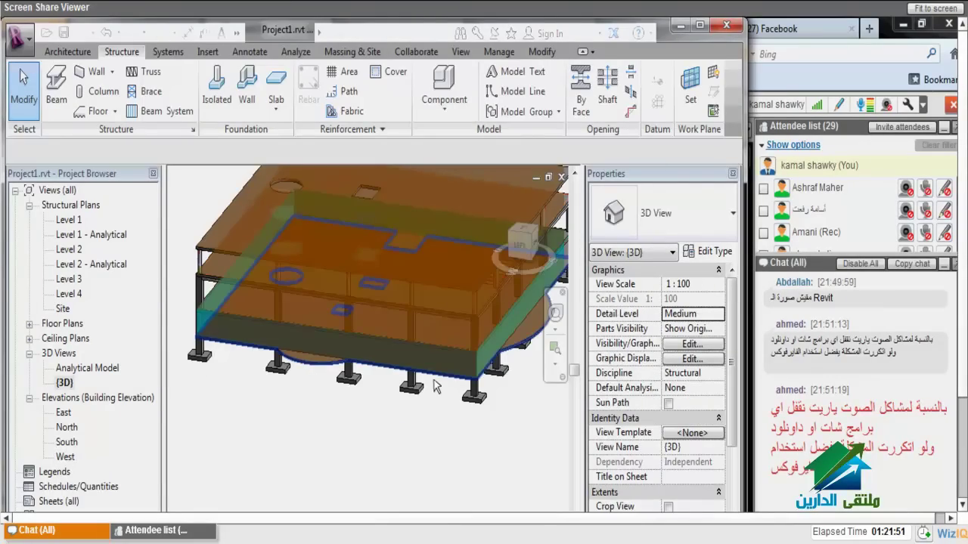
scroll(332, 344, up, 3)
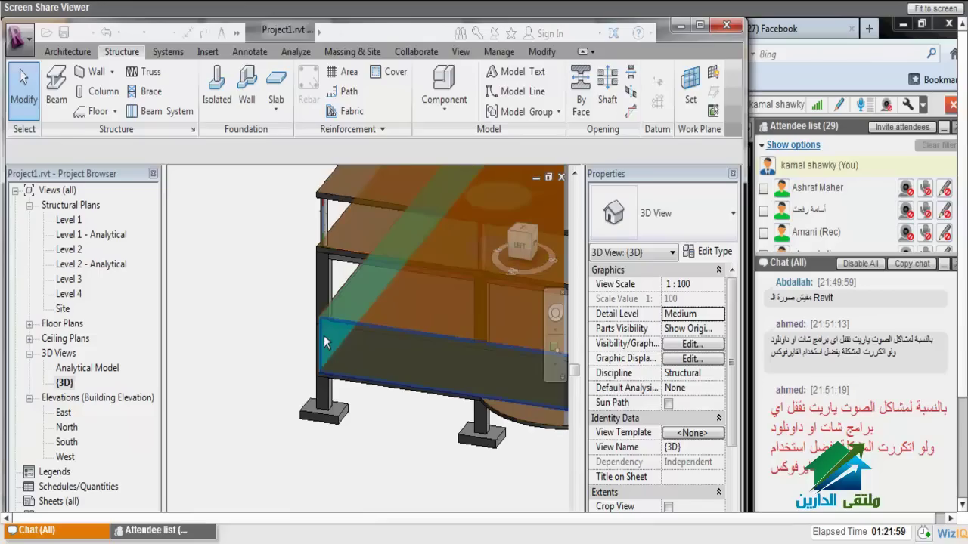
click(324, 343)
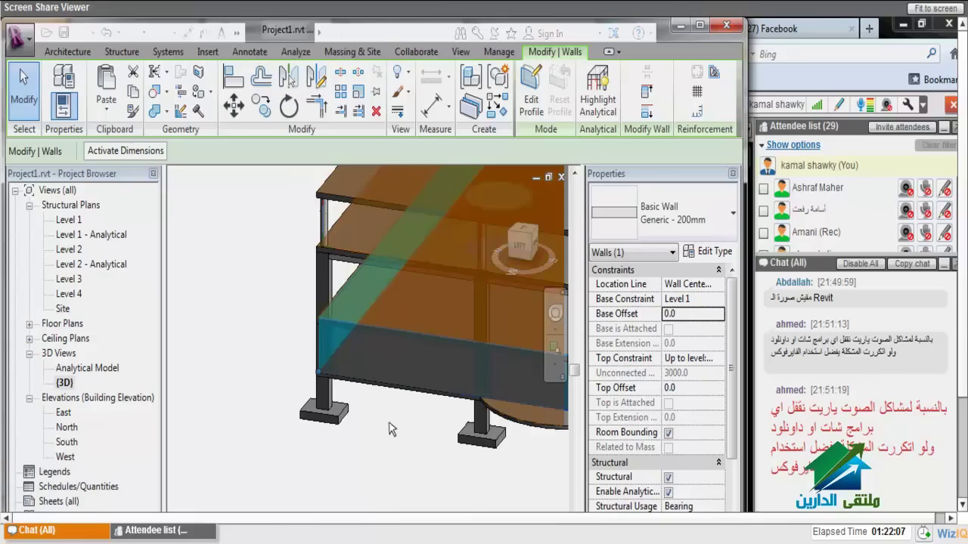
right_click(391, 428)
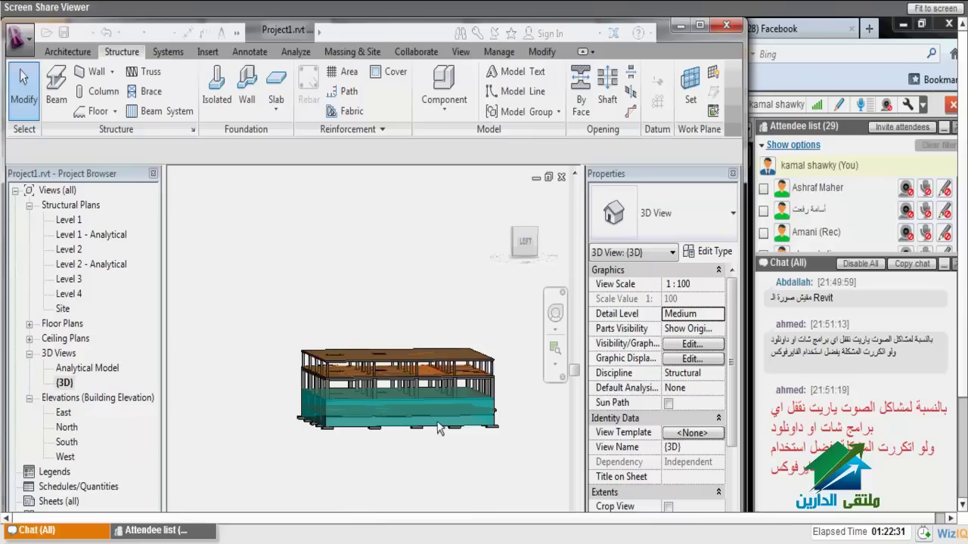
Step: Orbit the model and end the Retaining Footing - 300 x 600 x 300 wall foundation placement
shift+middle_drag(438, 428, 327, 390)
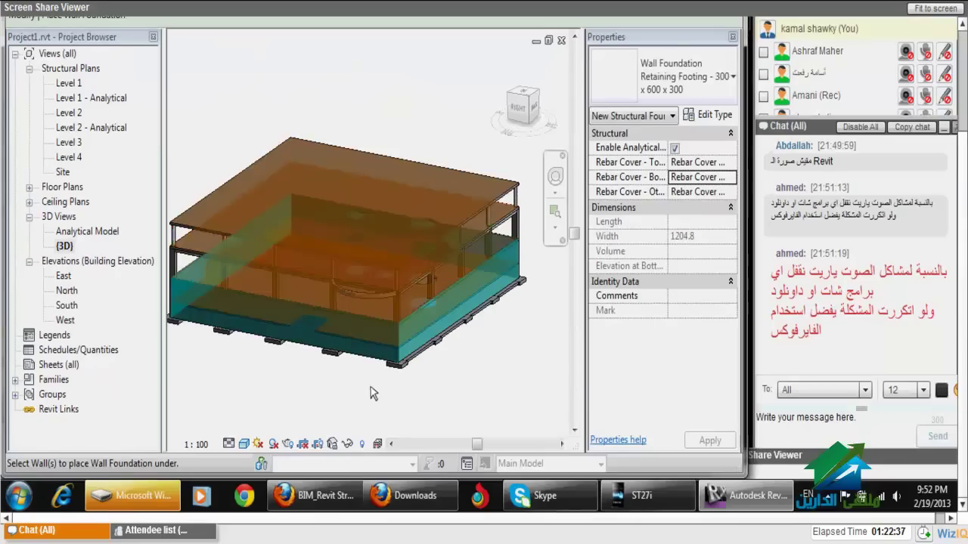
scroll(383, 384, up, 5)
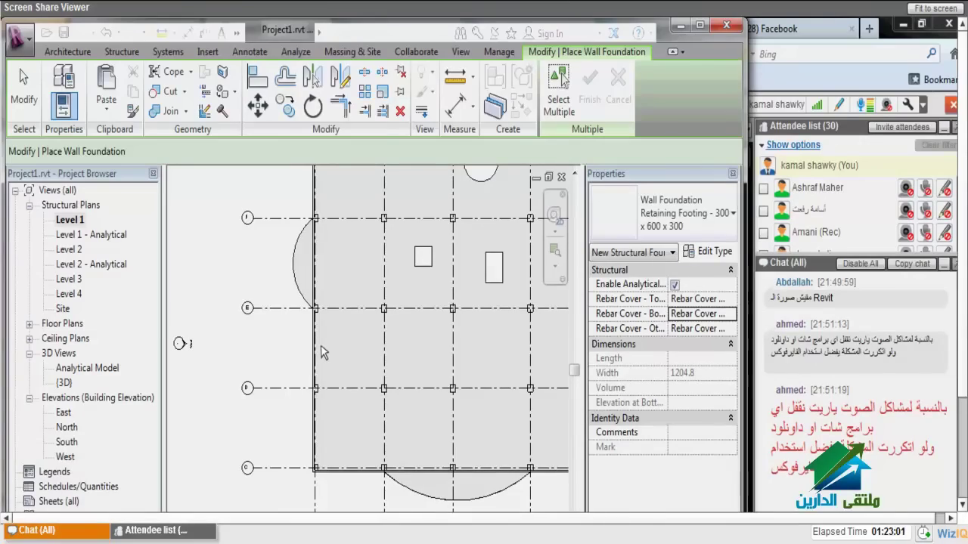
click(65, 383)
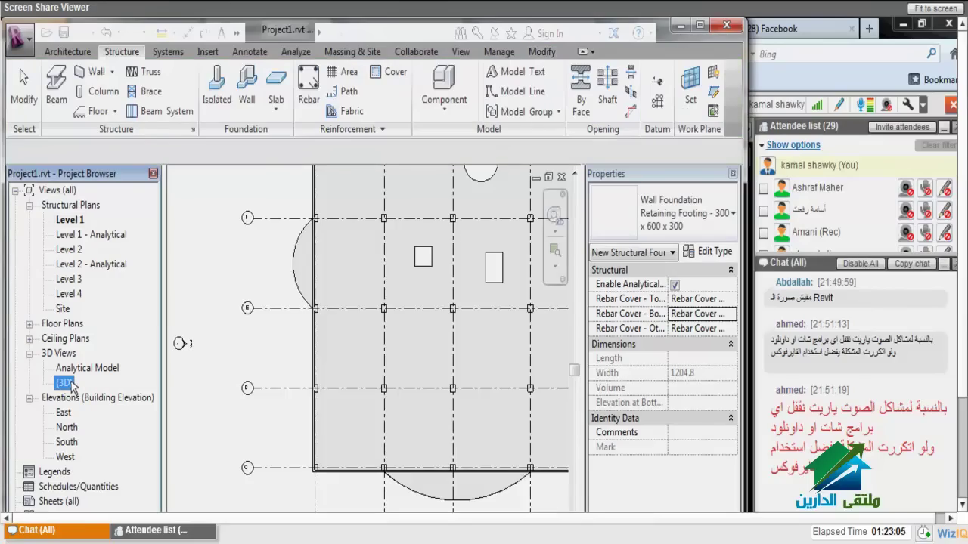
Step: Zoom the {3D} view to fit with ZF, then show the East elevation
double_click(65, 383)
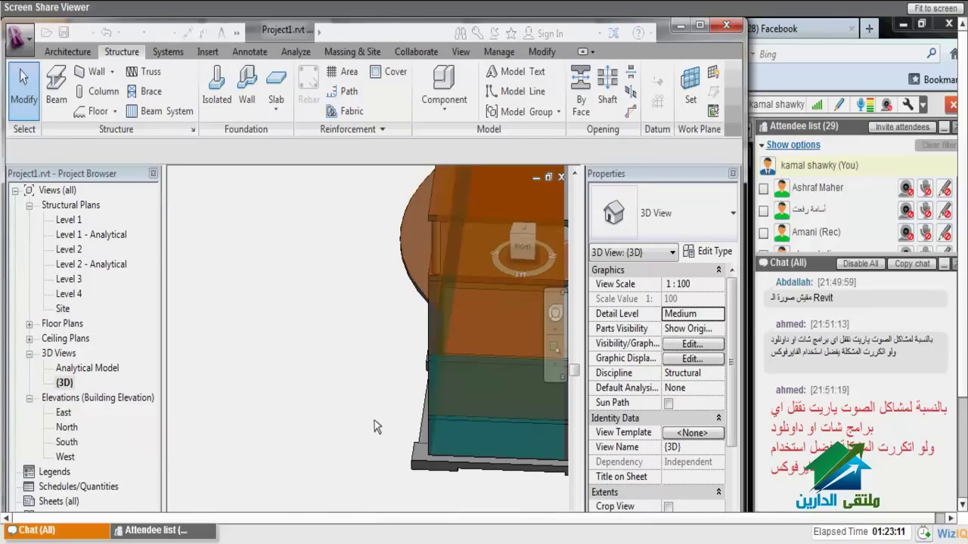
key(z)
key(f)
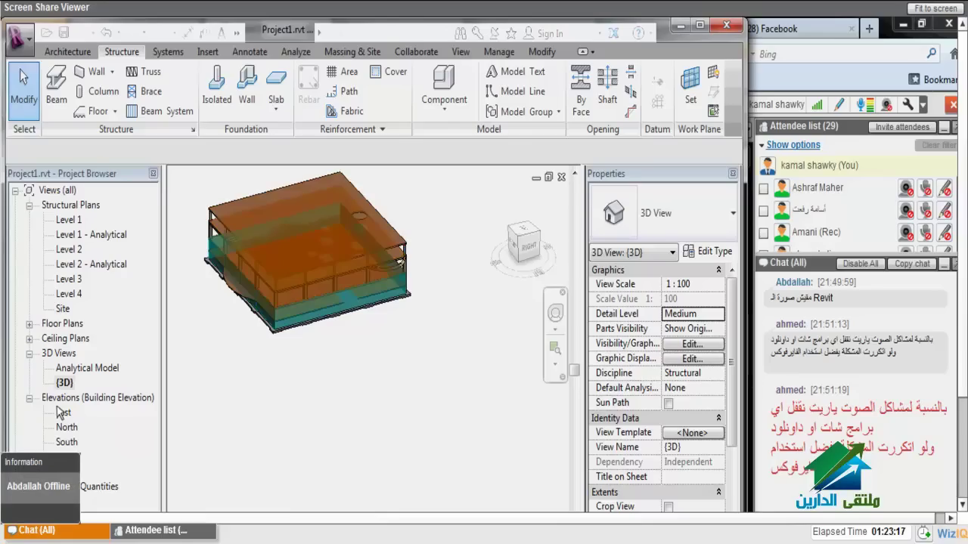
double_click(60, 413)
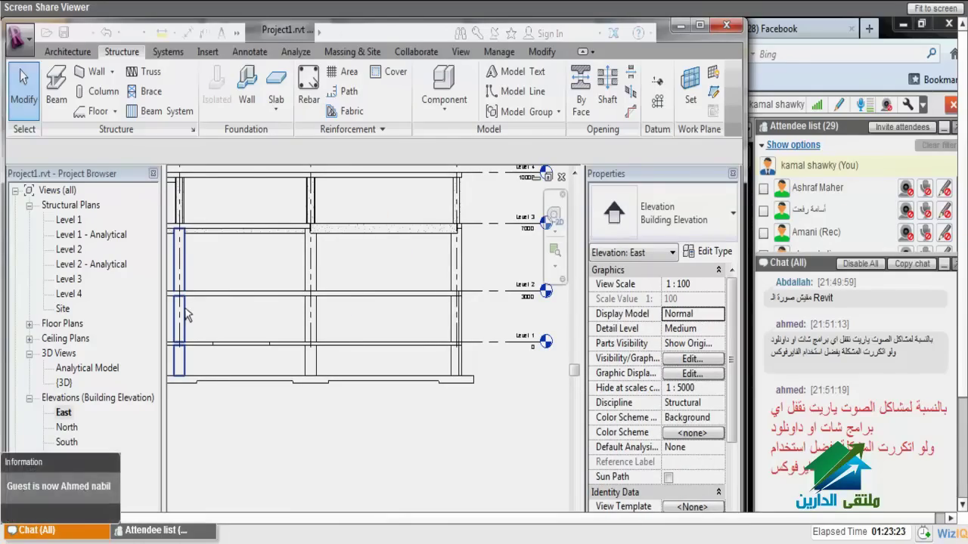
Step: Add a level at -2000 below Level 1, naming it and its plan view 'foundation'
key(l)
key(l)
key(z)
key(f)
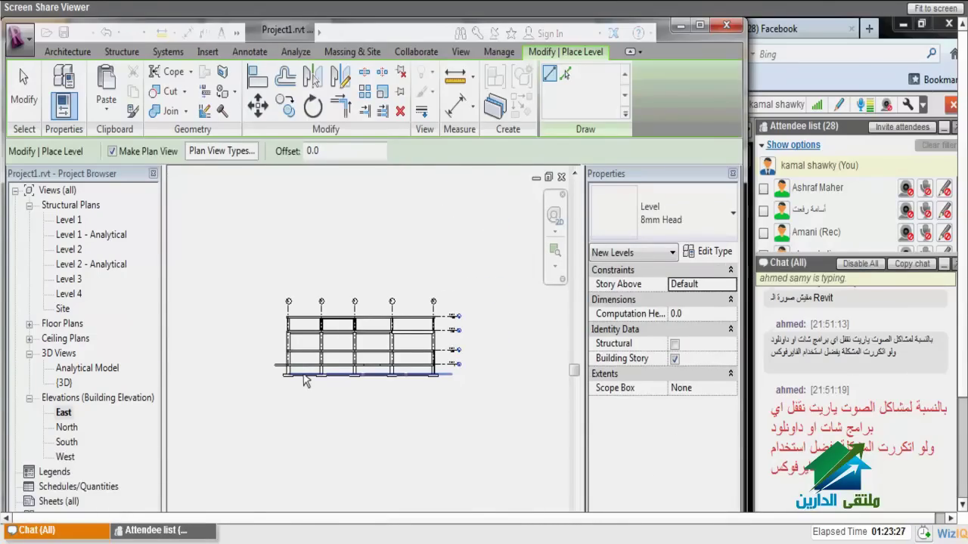
scroll(306, 380, up, 5)
click(387, 372)
text(Fondatiom)
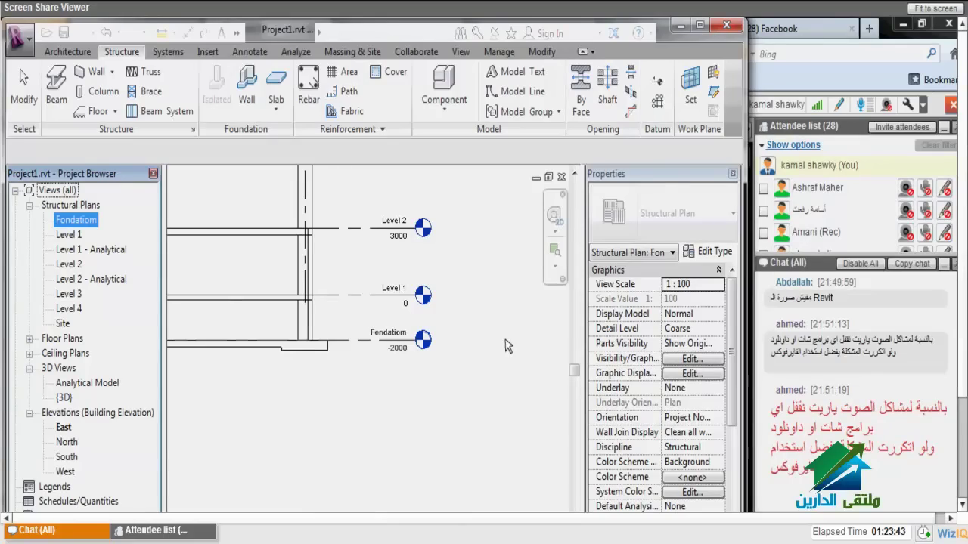
key(Return)
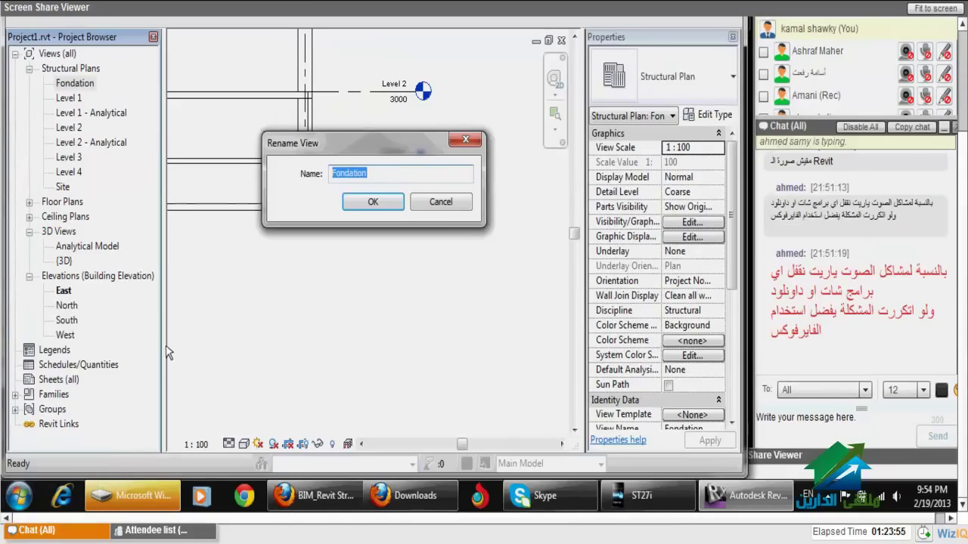
text(foundation)
key(Return)
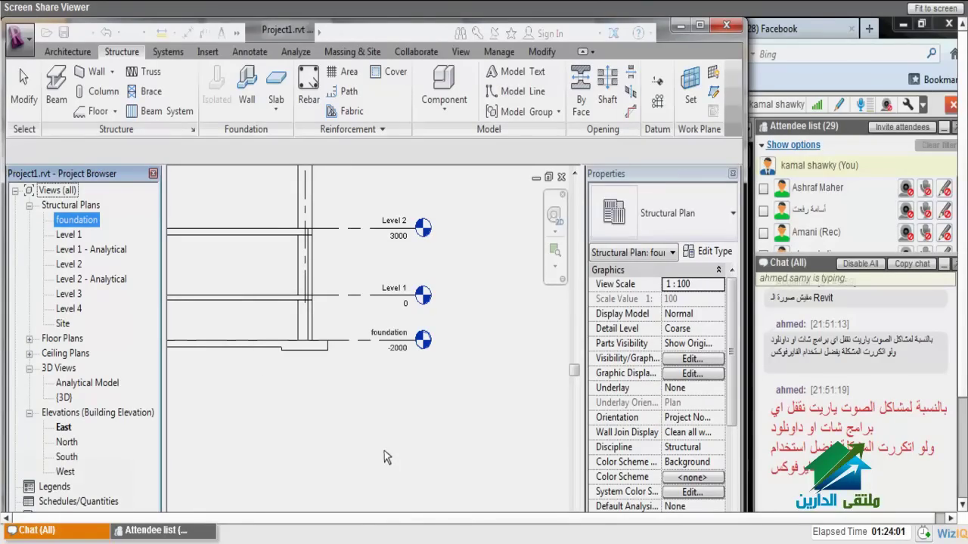
Step: Display the foundation structural plan and select a rectangular footing in it
key(Return)
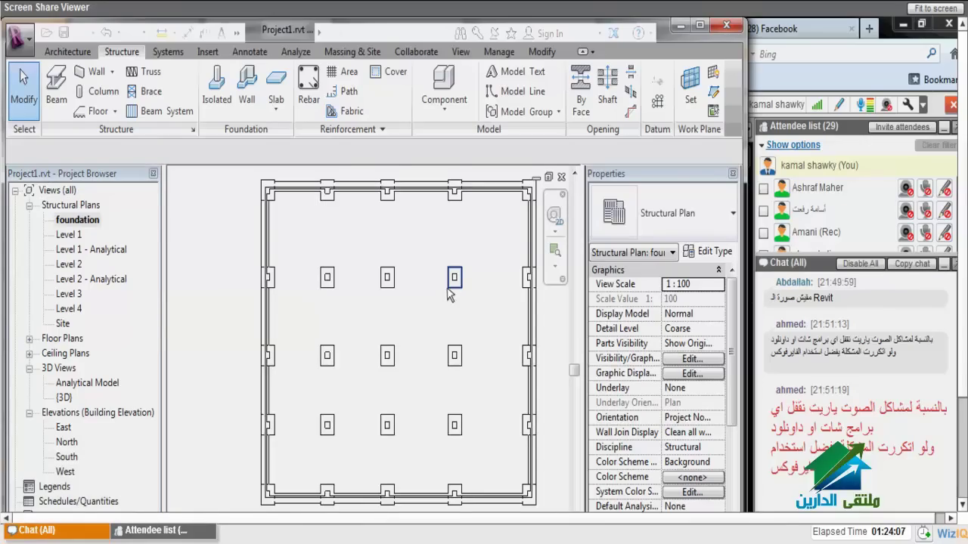
double_click(64, 428)
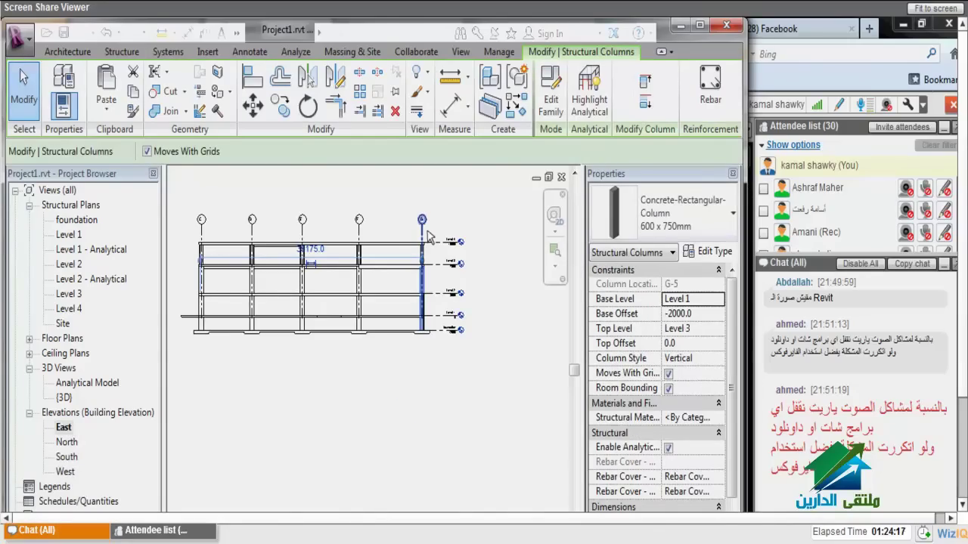
click(423, 236)
scroll(424, 317, up, 3)
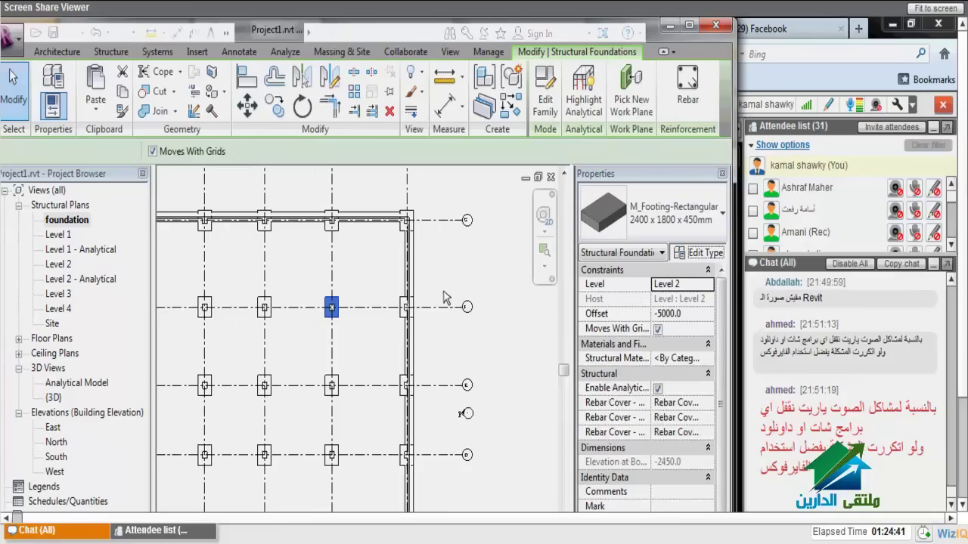
Step: Duplicate the footing type as 4400 x 4800 x 650mm: Width 4800, Length 4400, Thickness 650
click(684, 253)
click(658, 124)
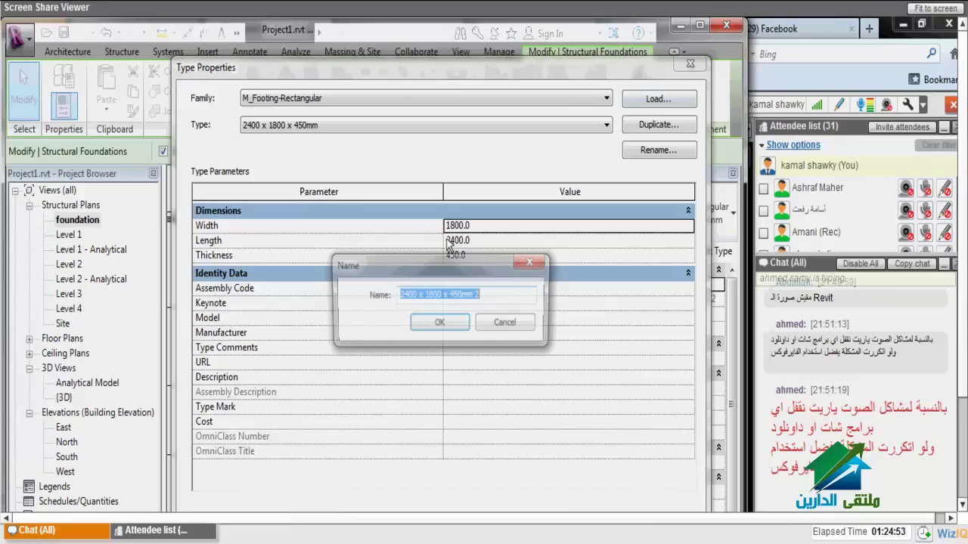
text(4400 x 1800 x 450mm)
click(426, 298)
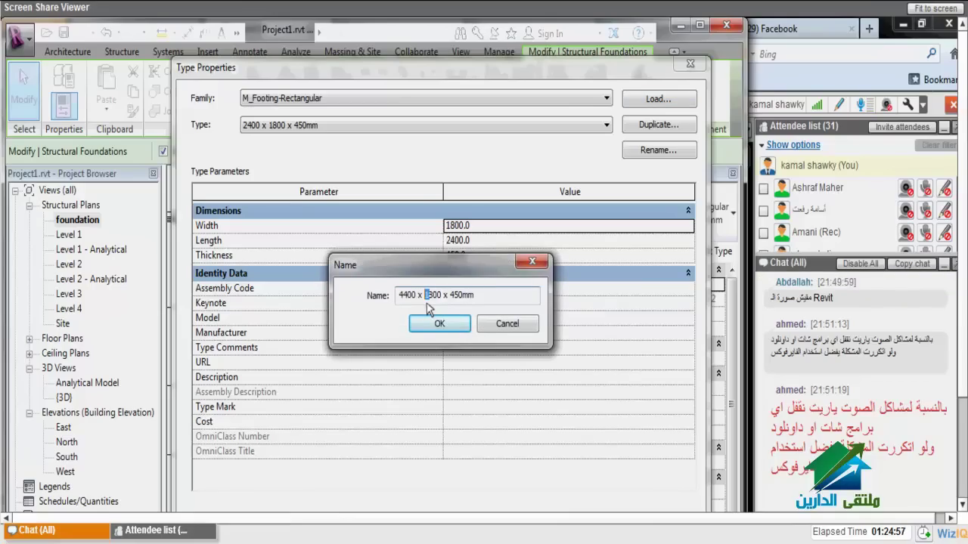
text(4)
key(Right)
key(Right)
key(Right)
key(BackSpace)
text(6)
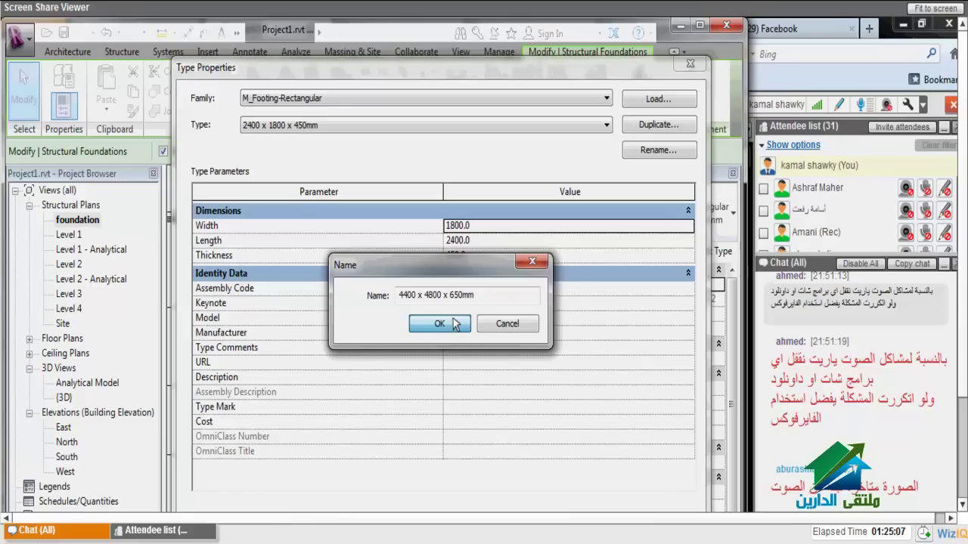
click(456, 324)
text(4800)
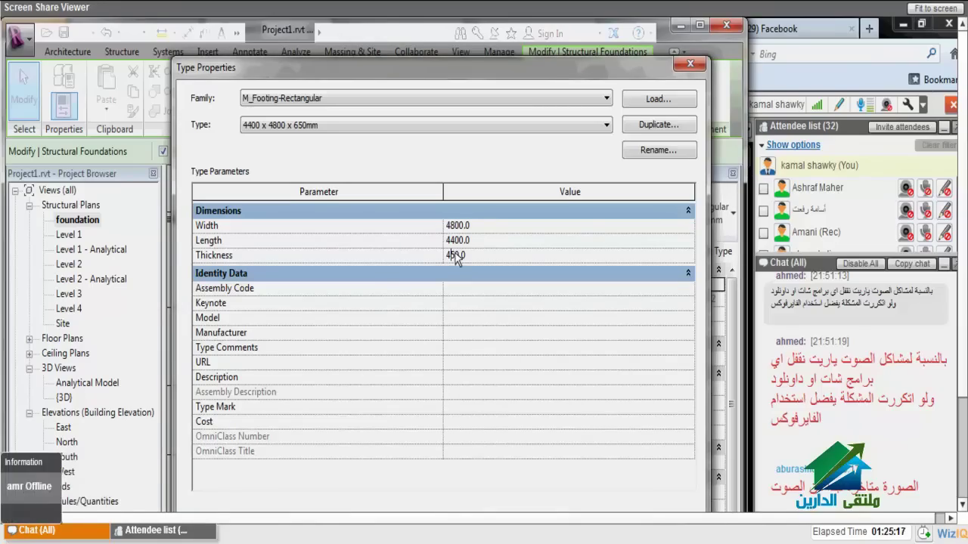
text(6)
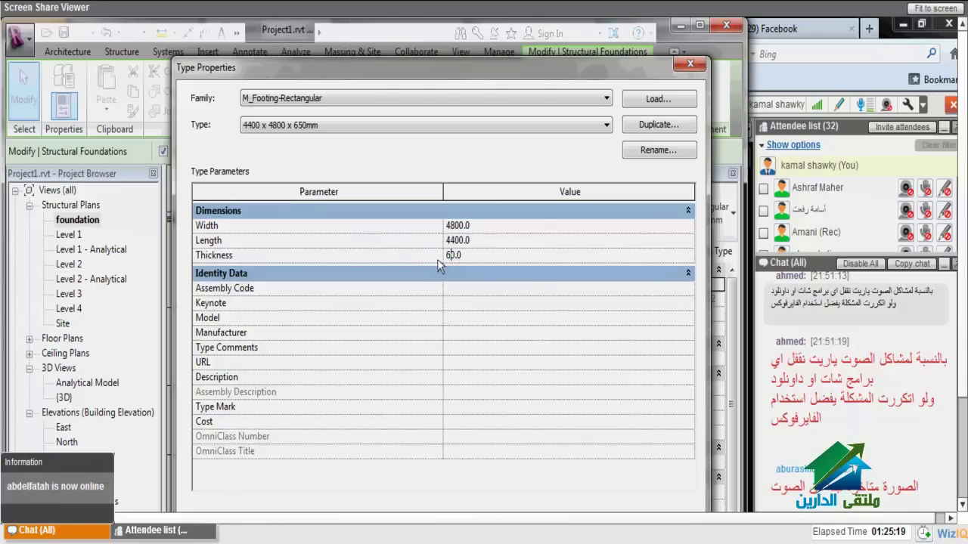
key(Return)
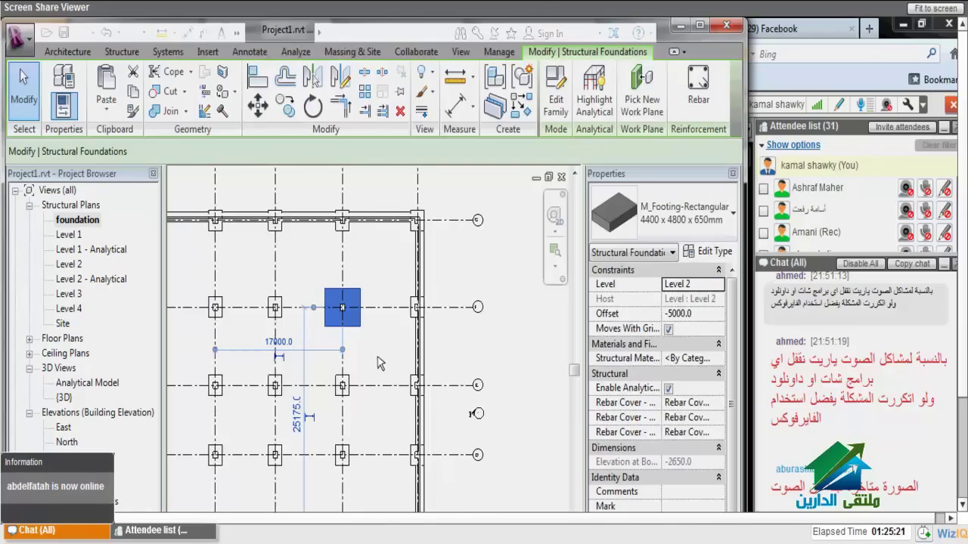
key(Escape)
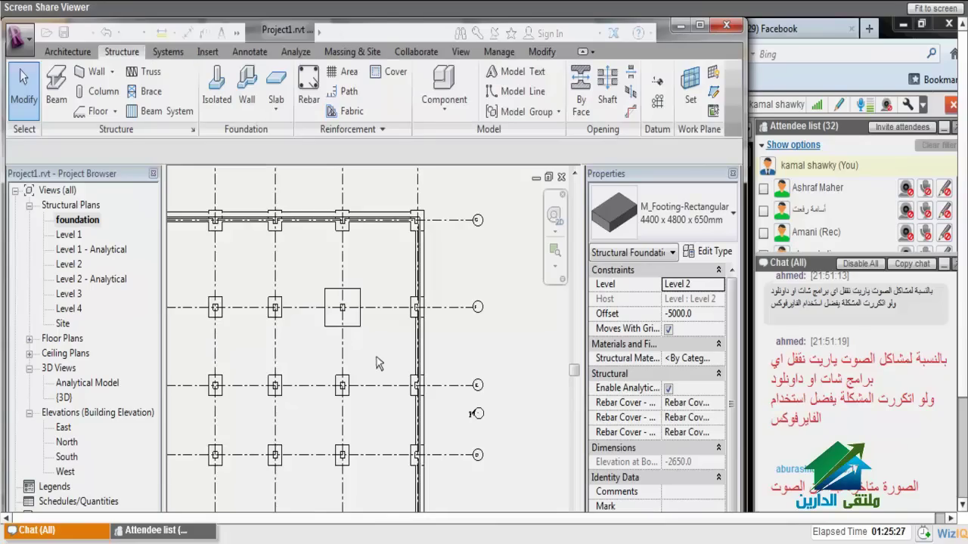
scroll(402, 311, down, 2)
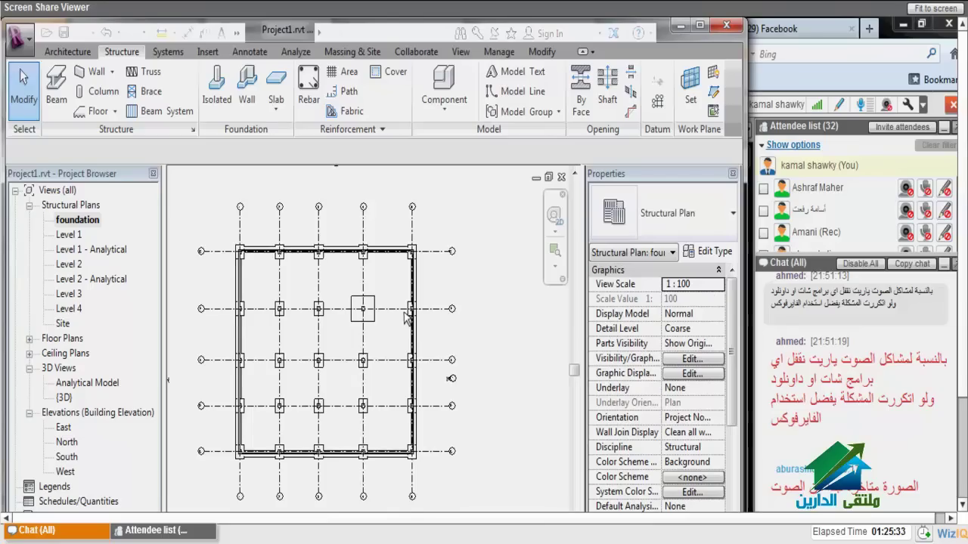
click(237, 104)
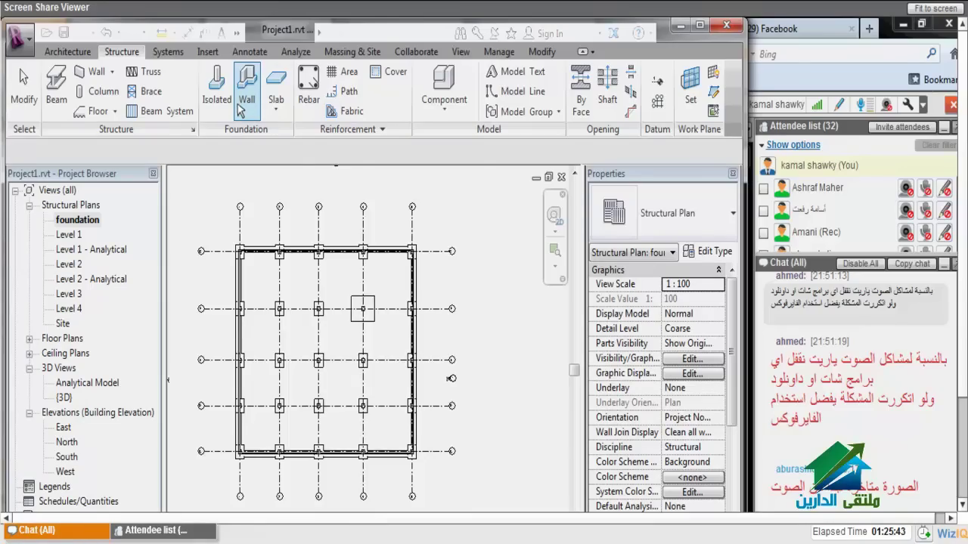
key(Escape)
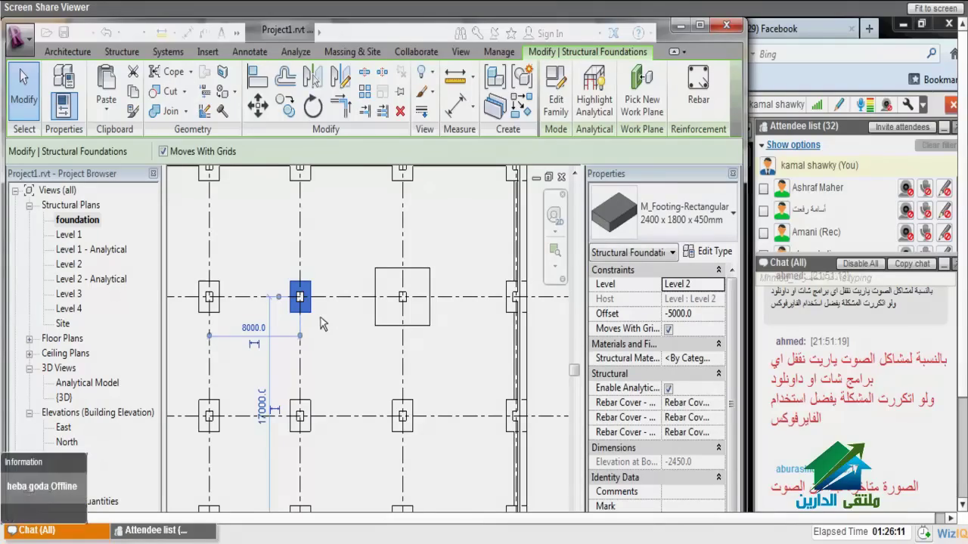
Step: Sketch a 10900 x 3400 mm rectangular foundation slab (SB) around the two footings on one grid line
key(s)
key(b)
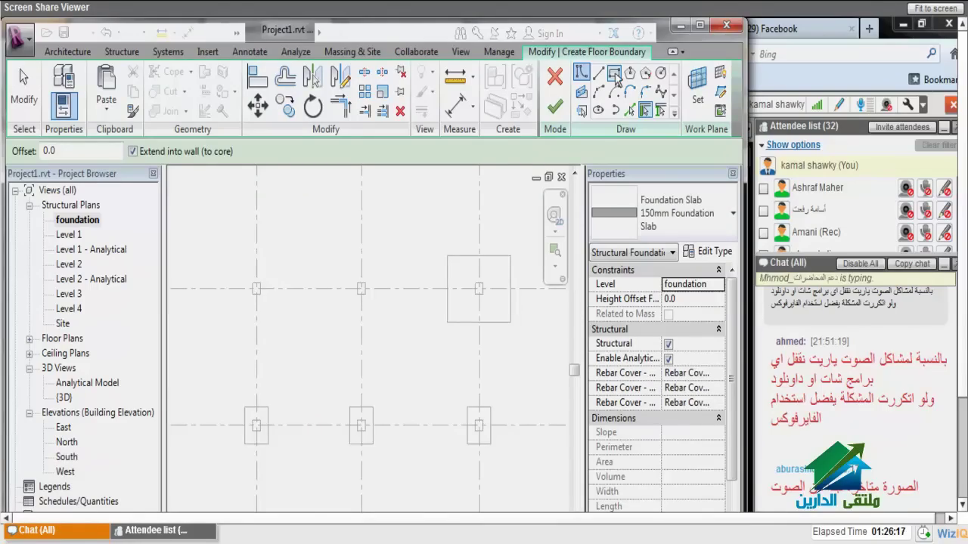
click(614, 74)
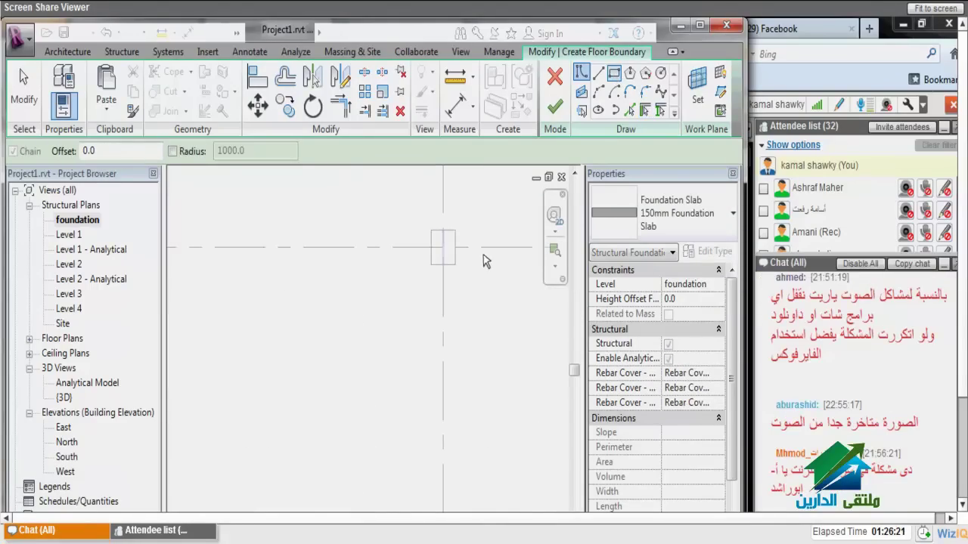
middle_drag(485, 261, 368, 291)
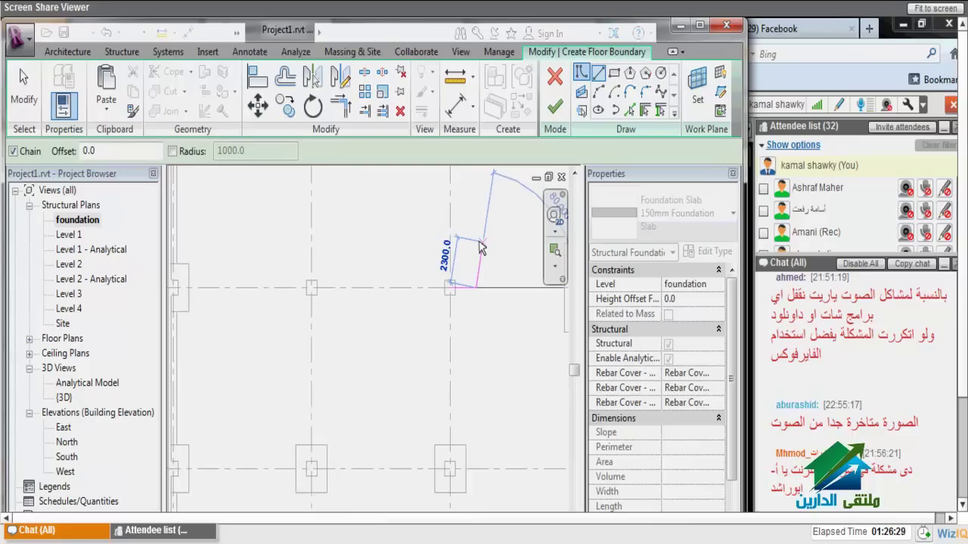
click(479, 248)
key(Escape)
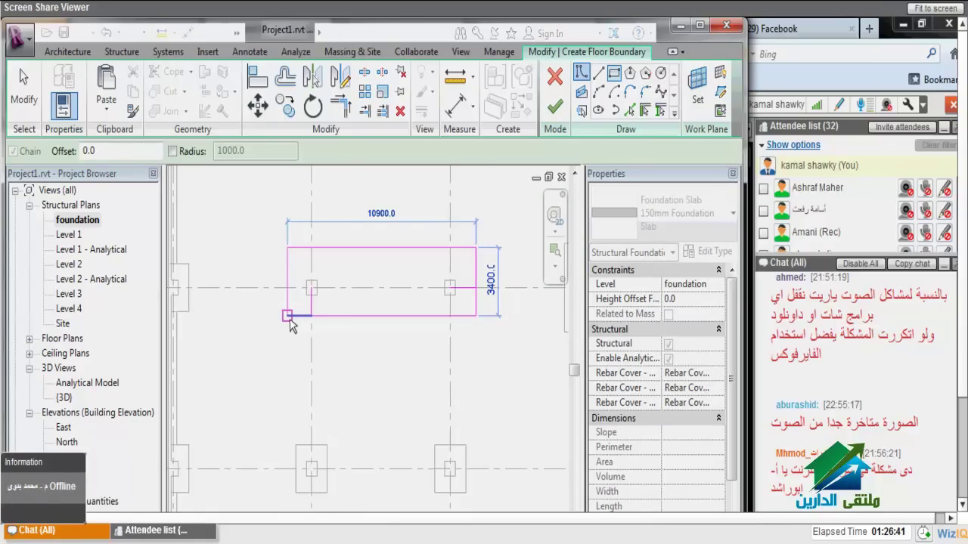
key(Escape)
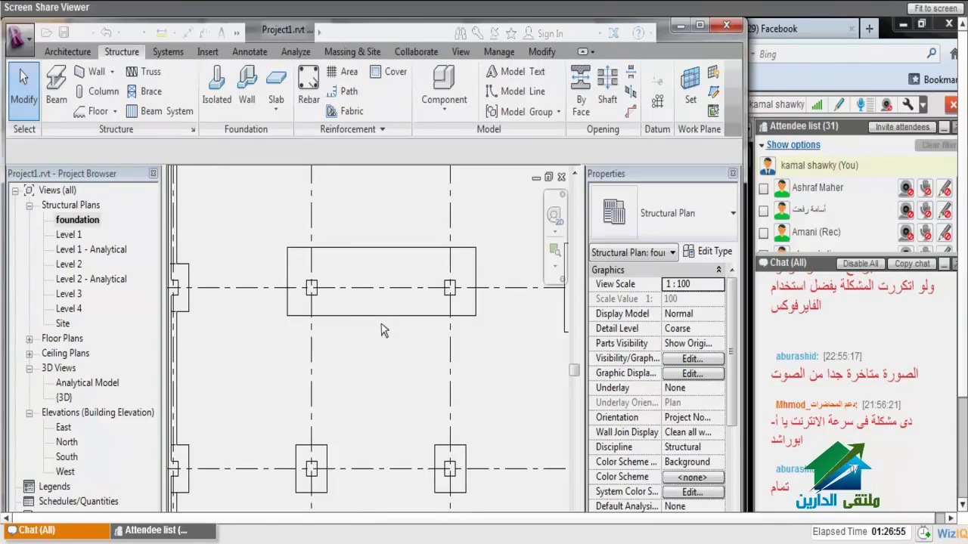
Step: Change the slab to a new duplicated type, 650mm Foundation Slab, with 650 mm thickness
click(381, 318)
scroll(381, 324, down, 2)
click(666, 213)
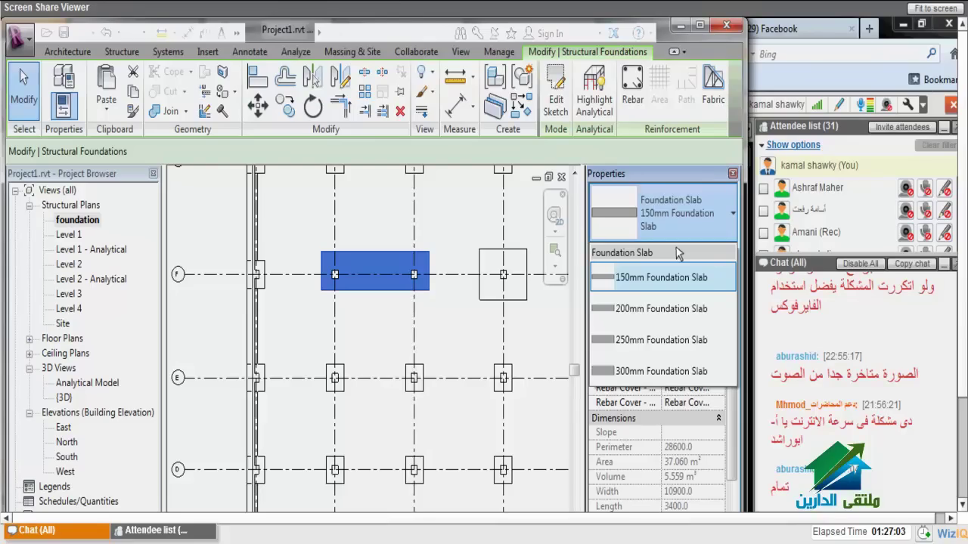
click(677, 254)
click(665, 256)
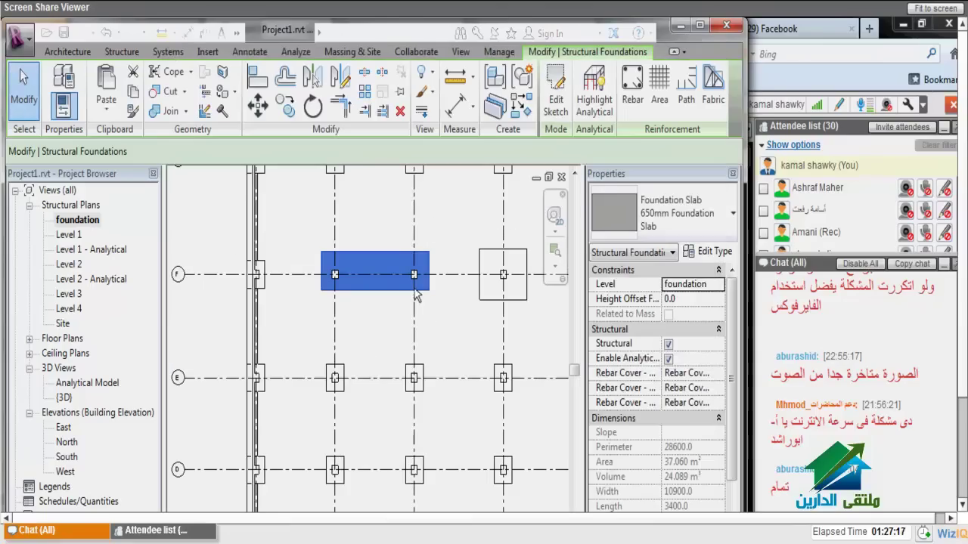
key(Escape)
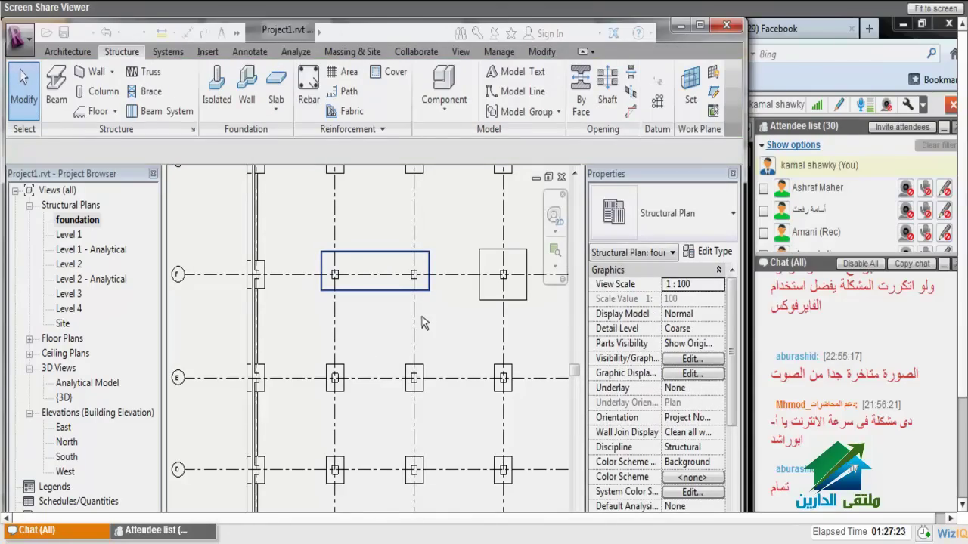
Step: Start another foundation slab sketch with a boundary offset of 250.0
click(276, 94)
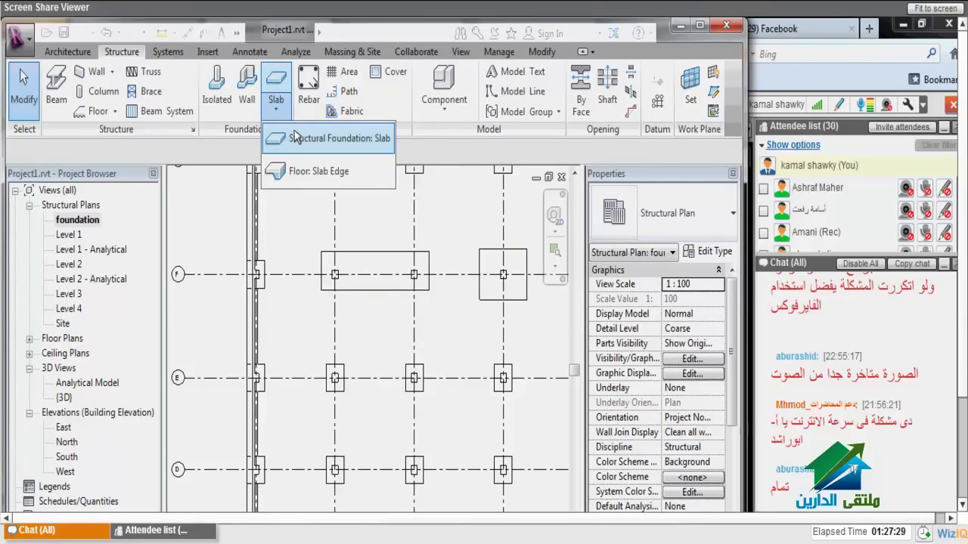
click(295, 136)
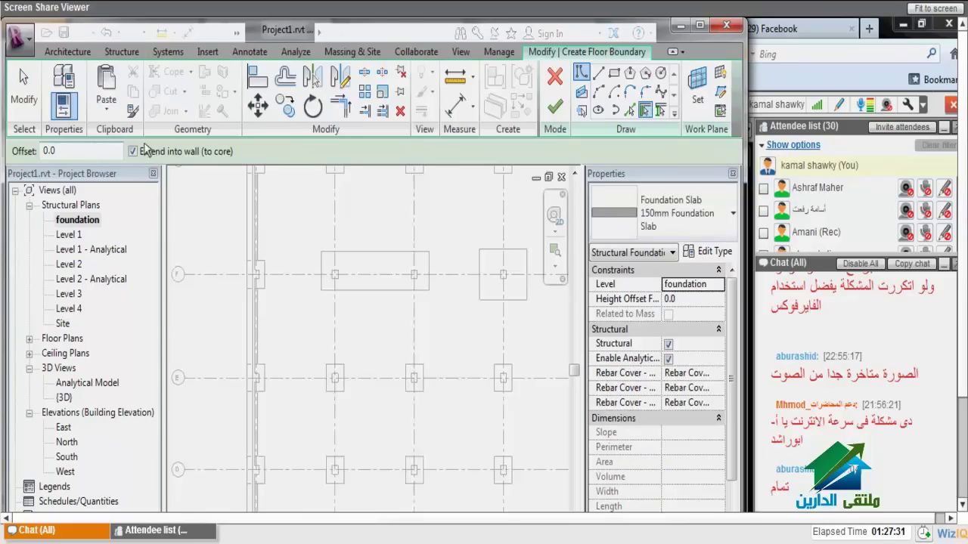
double_click(89, 155)
text(250.0)
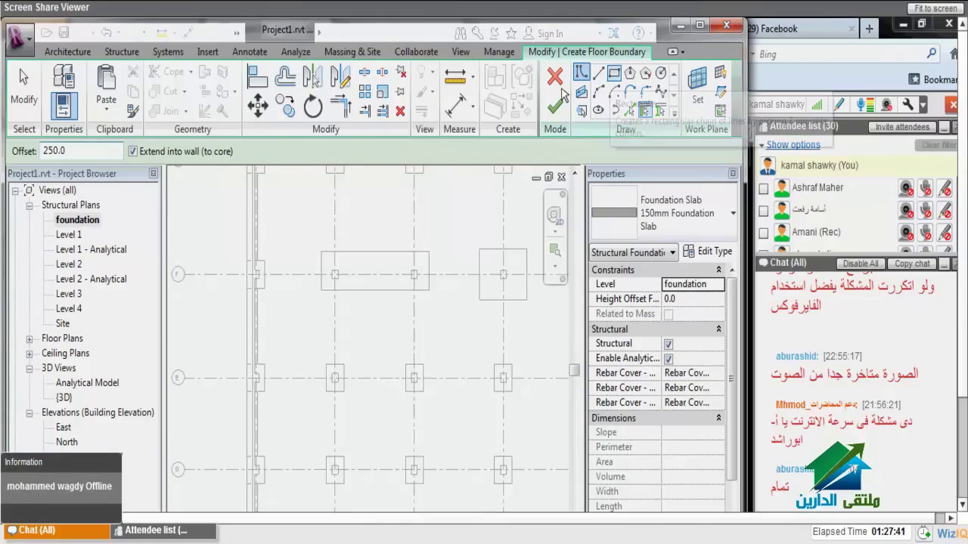
key(Escape)
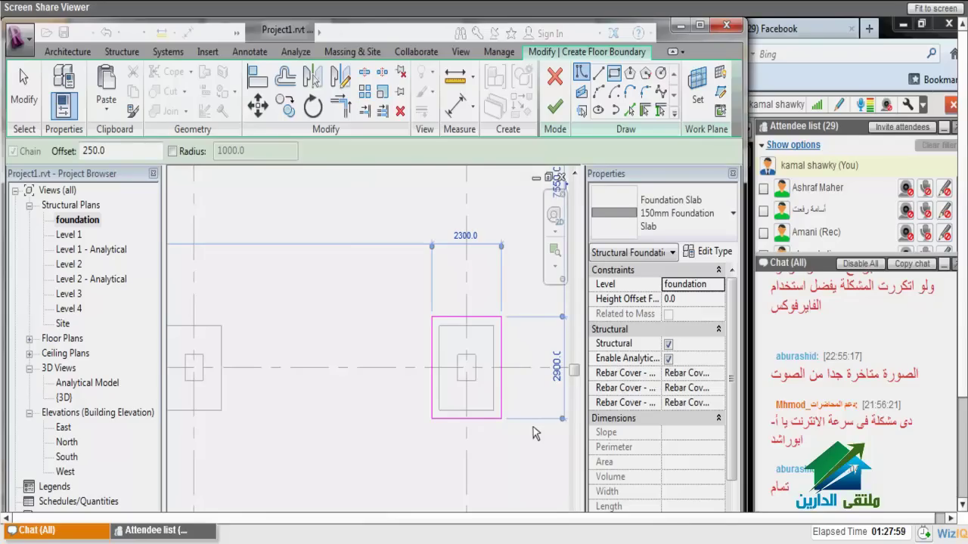
Step: Set the slab's height offset to -450 and choose the 250mm Foundation Slab type
scroll(534, 432, down, 2)
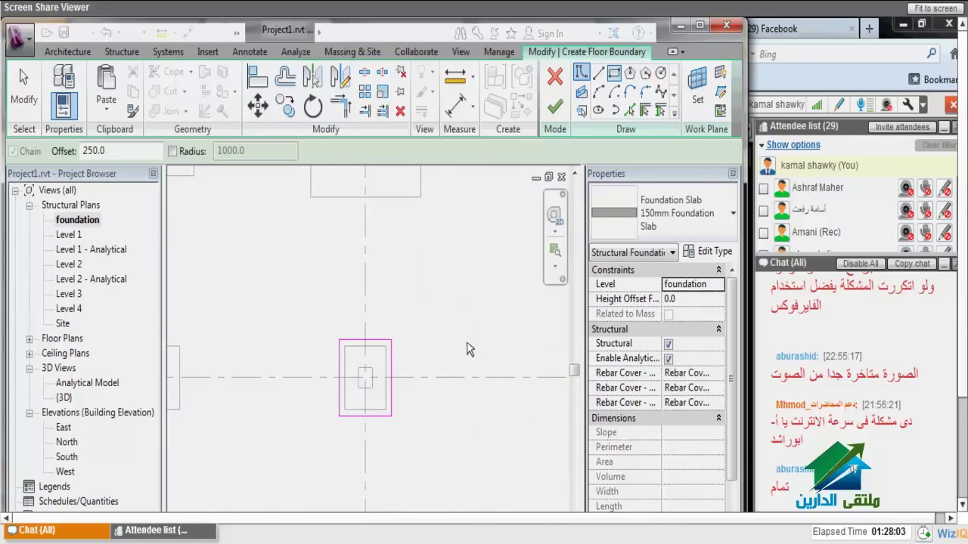
key(Tab)
text(-450)
key(Return)
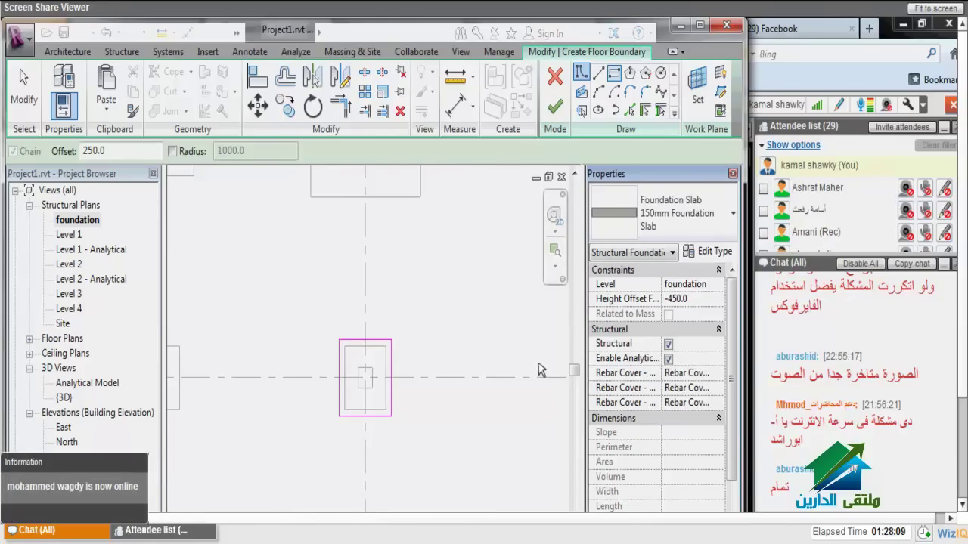
click(666, 213)
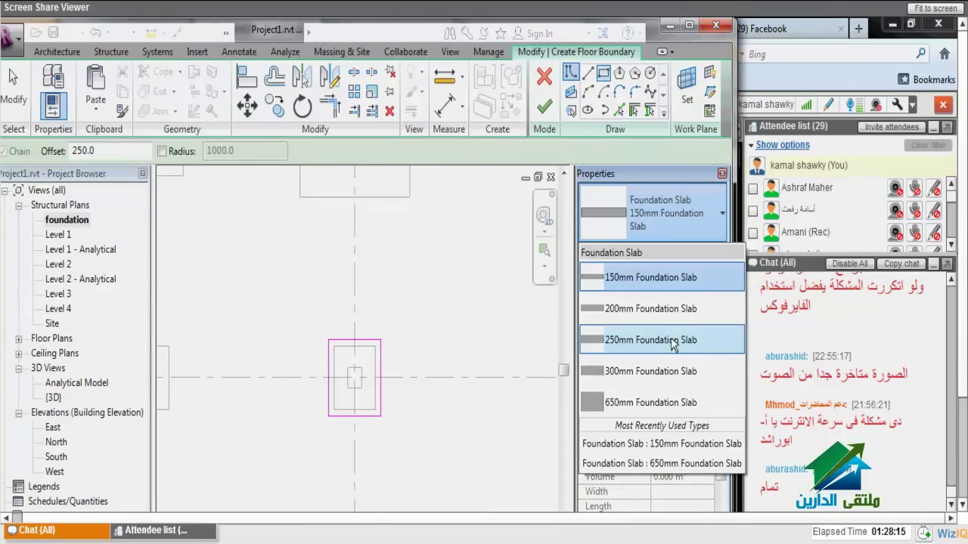
click(673, 341)
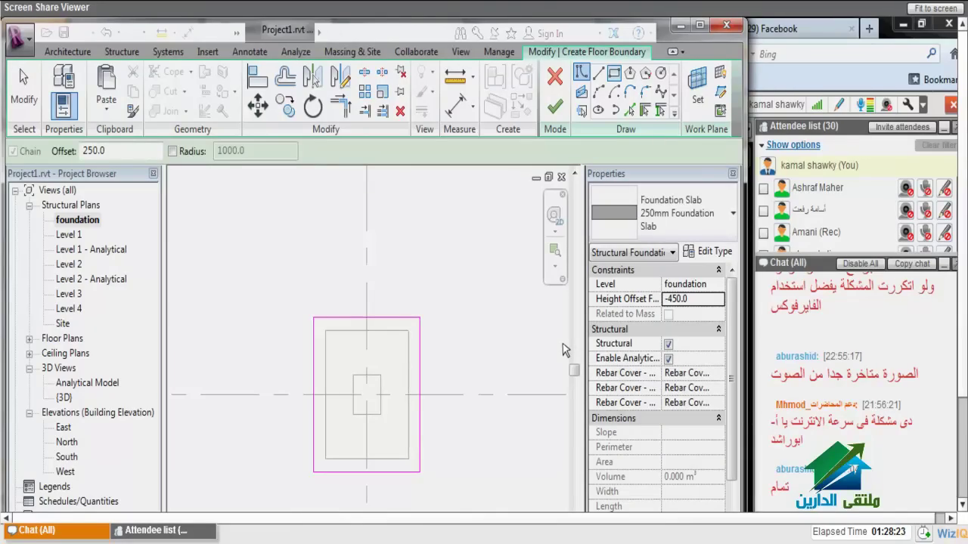
click(472, 309)
scroll(472, 310, down, 3)
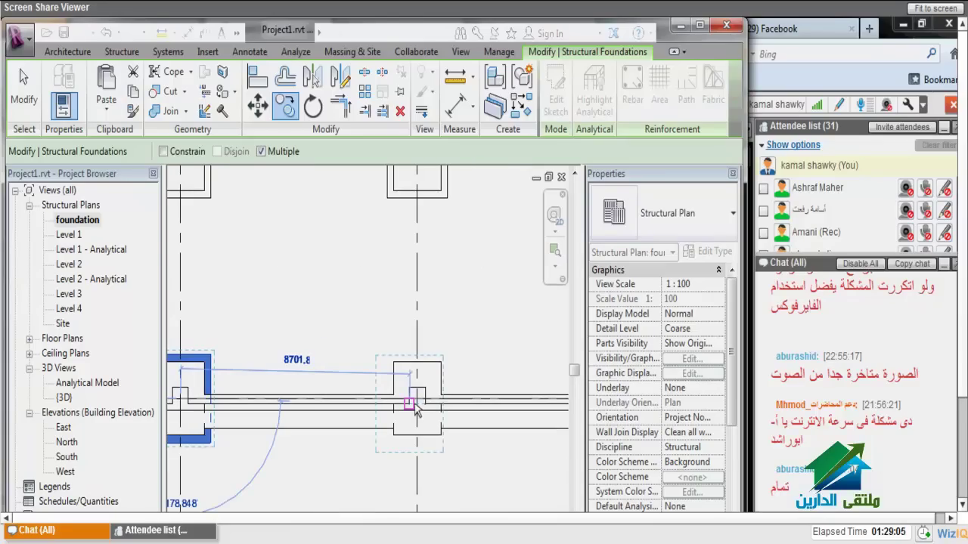
scroll(414, 407, down, 5)
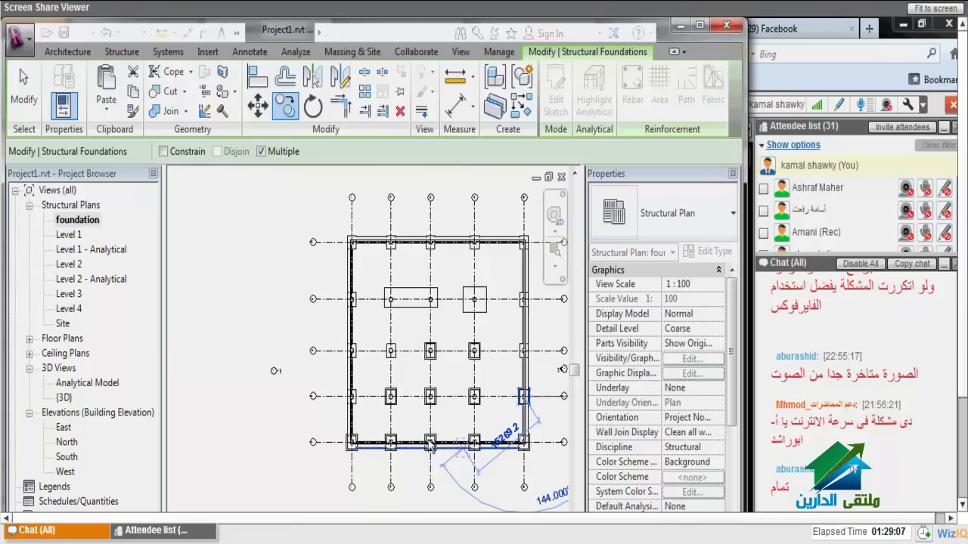
key(Escape)
key(Escape)
scroll(380, 415, up, 5)
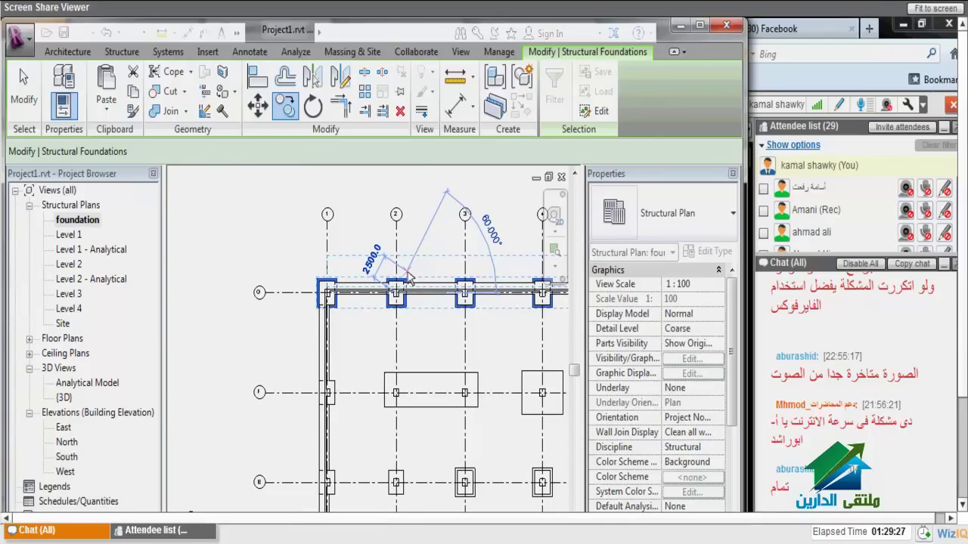
key(Escape)
click(64, 398)
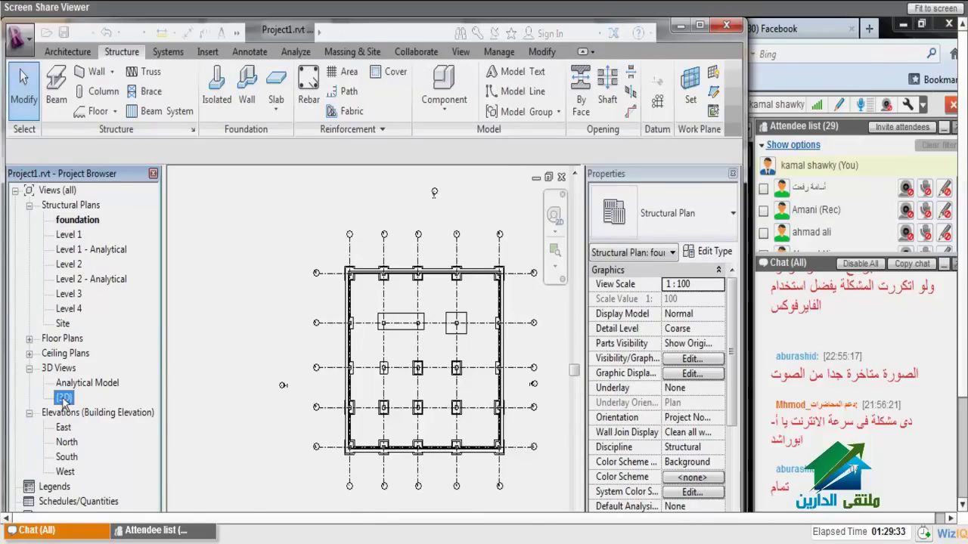
Step: Open the {3D} view of the building, leaving Graphic Display Options unchanged
double_click(64, 399)
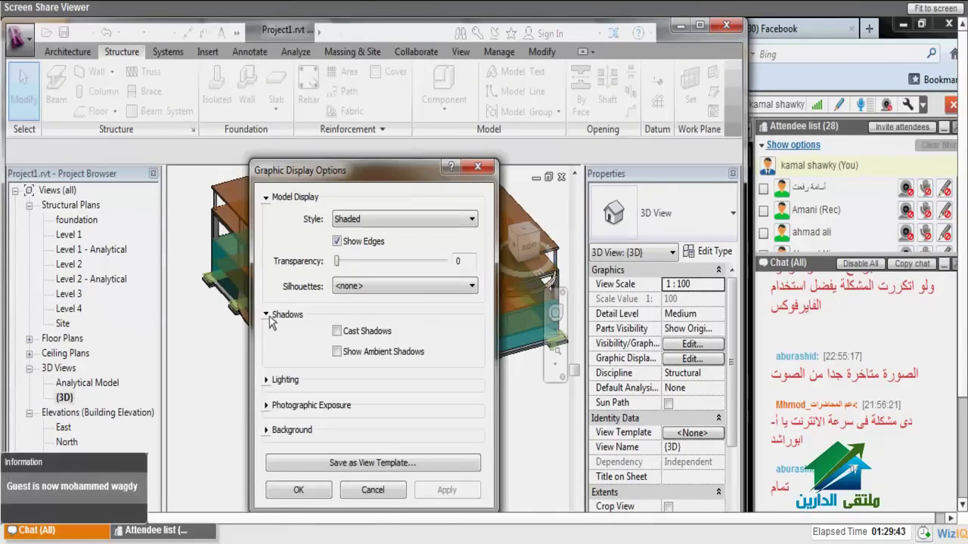
click(267, 314)
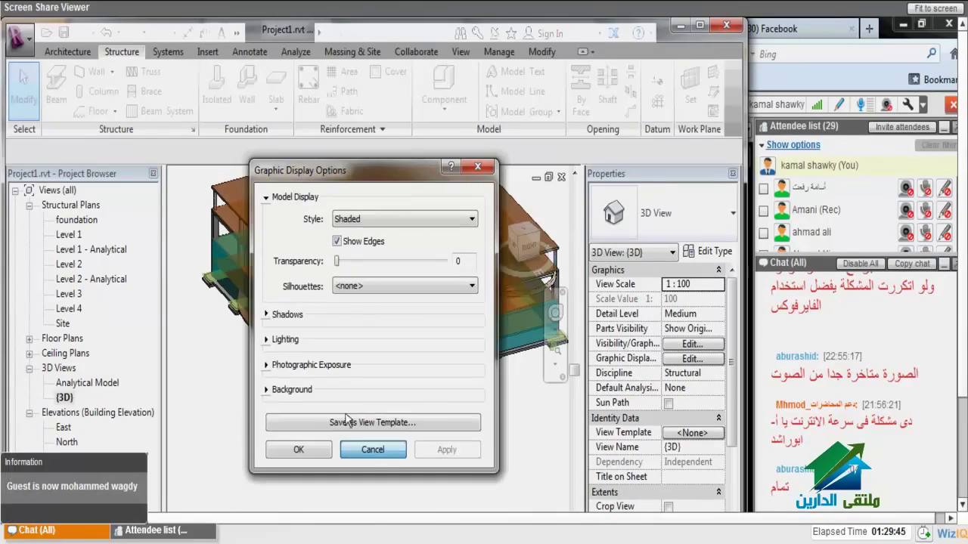
click(365, 453)
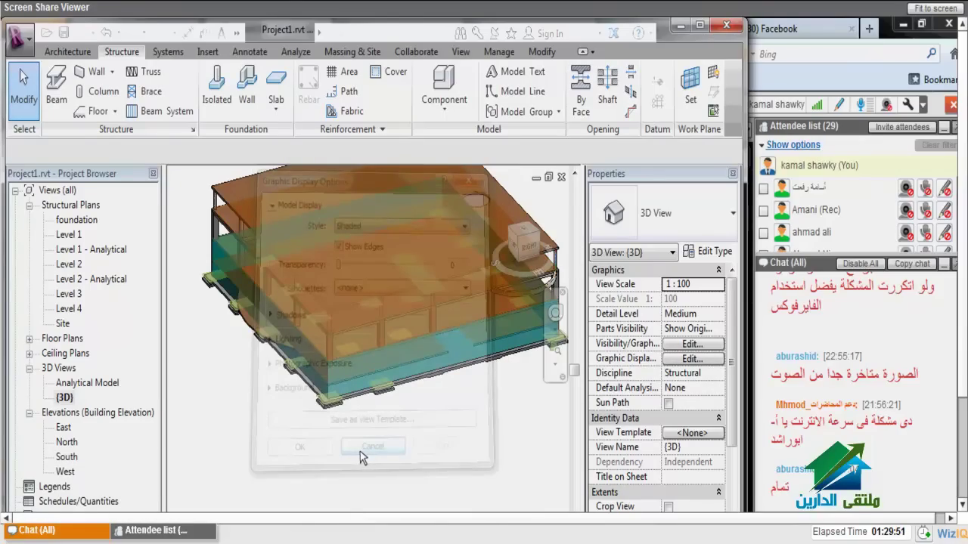
scroll(204, 424, up, 3)
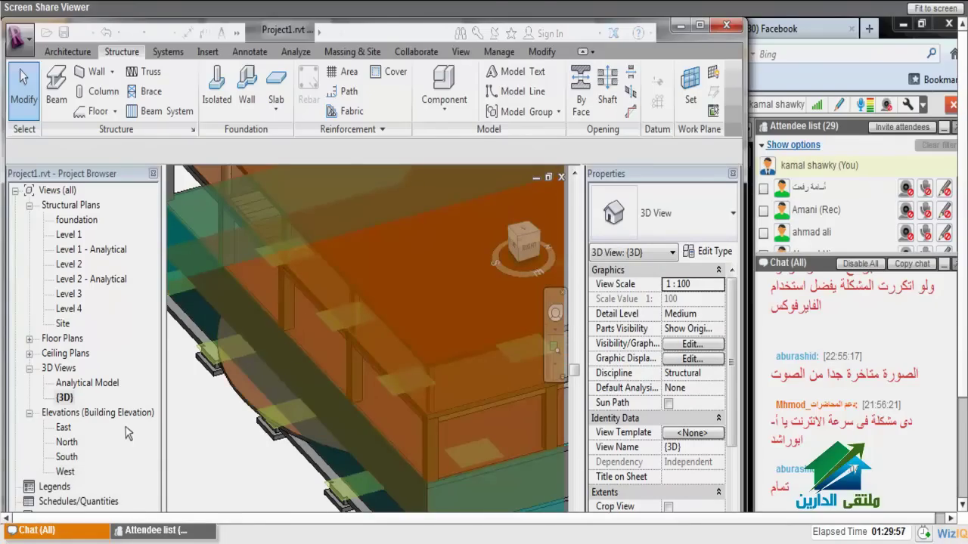
Step: Look at the East elevation, then return to the foundation structural plan
double_click(125, 427)
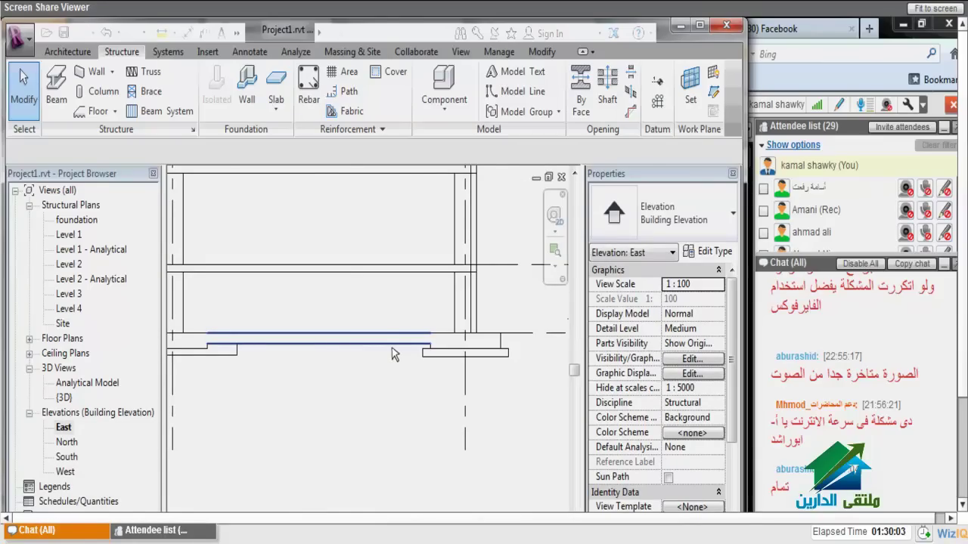
scroll(392, 354, down, 2)
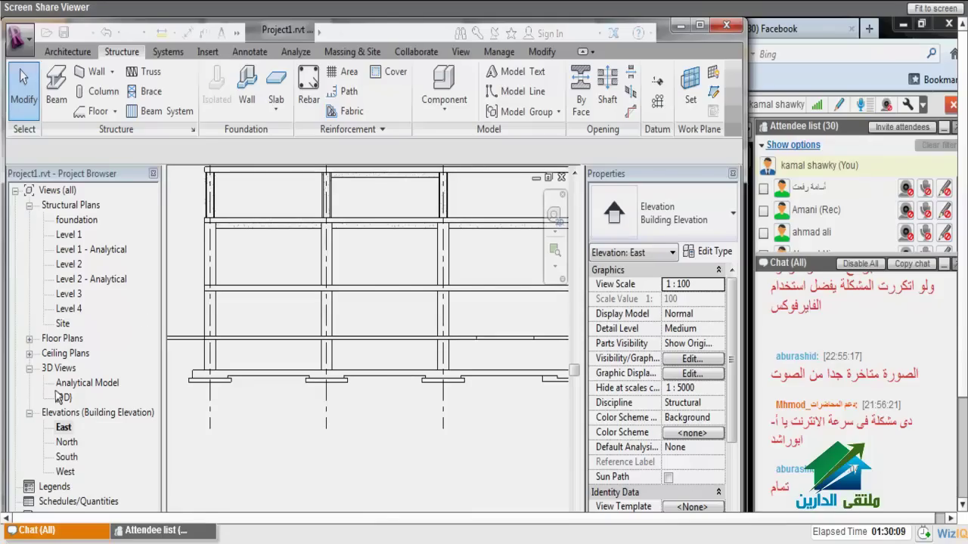
double_click(77, 220)
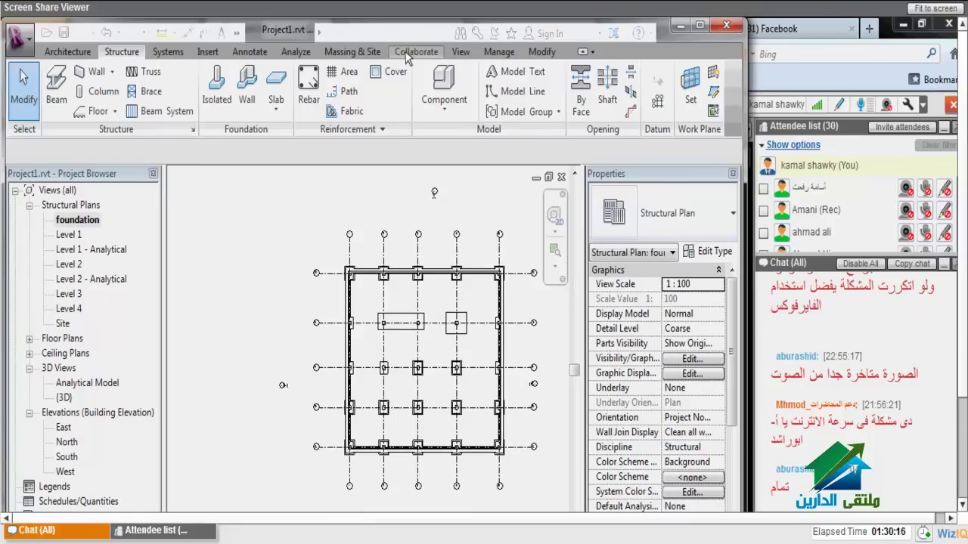
Step: Place a building section (SE) across the plan and open the Section 1 view
key(s)
key(e)
scroll(292, 374, up, 3)
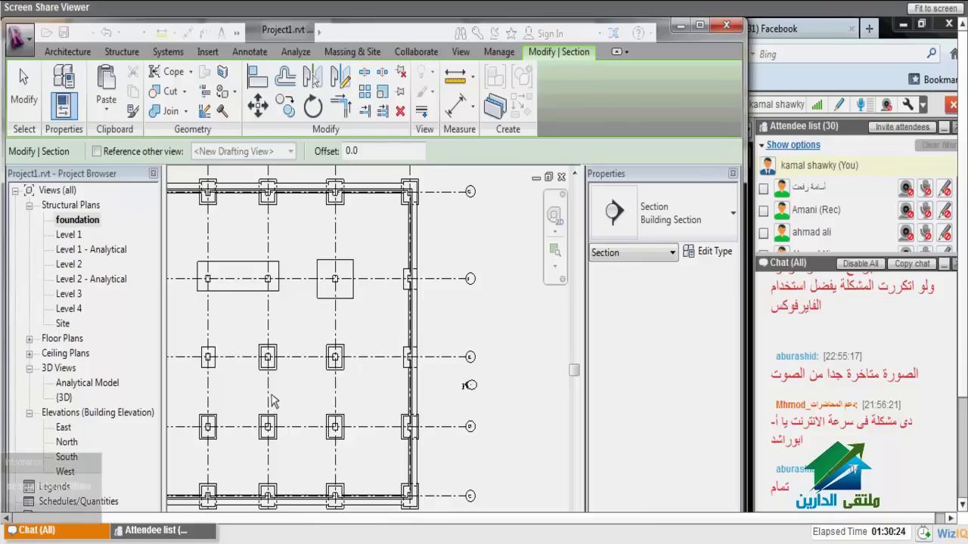
scroll(272, 401, down, 2)
right_click(277, 395)
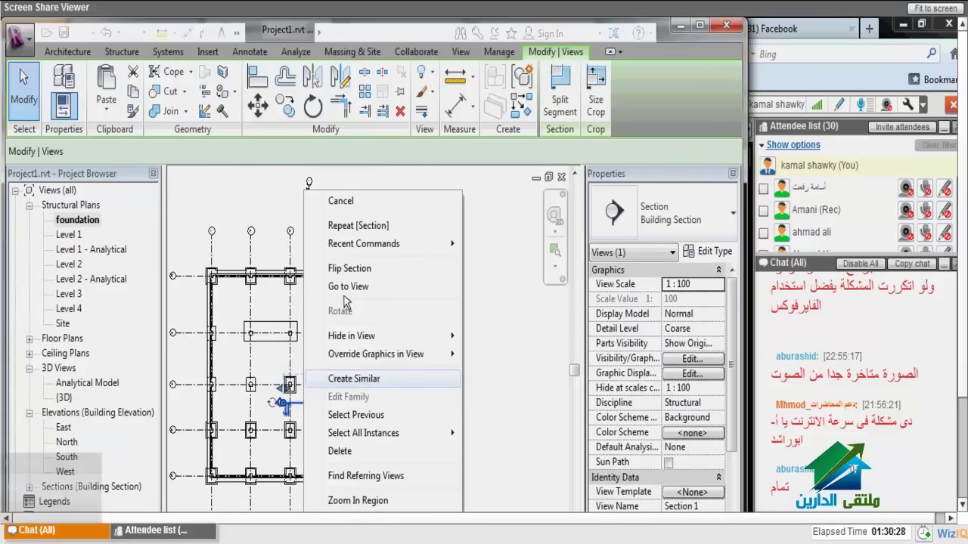
click(344, 289)
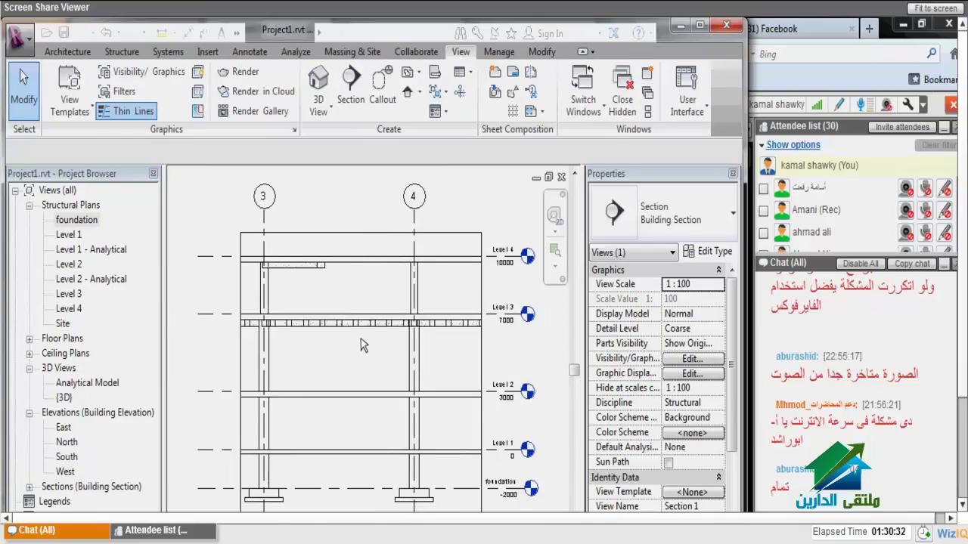
Step: Pan Section 1 to show the upper levels, then switch to the Level 1 plan
middle_drag(361, 339, 295, 309)
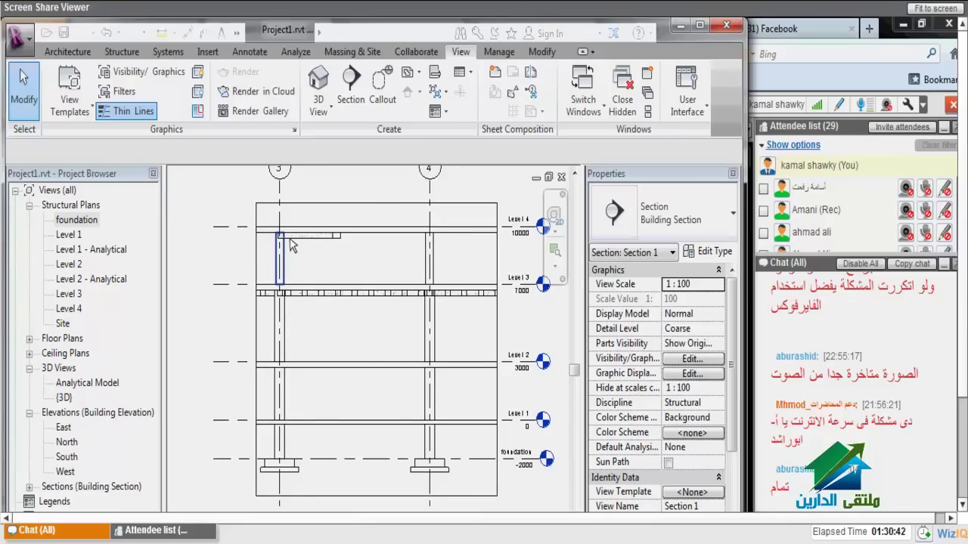
scroll(292, 246, down, 1)
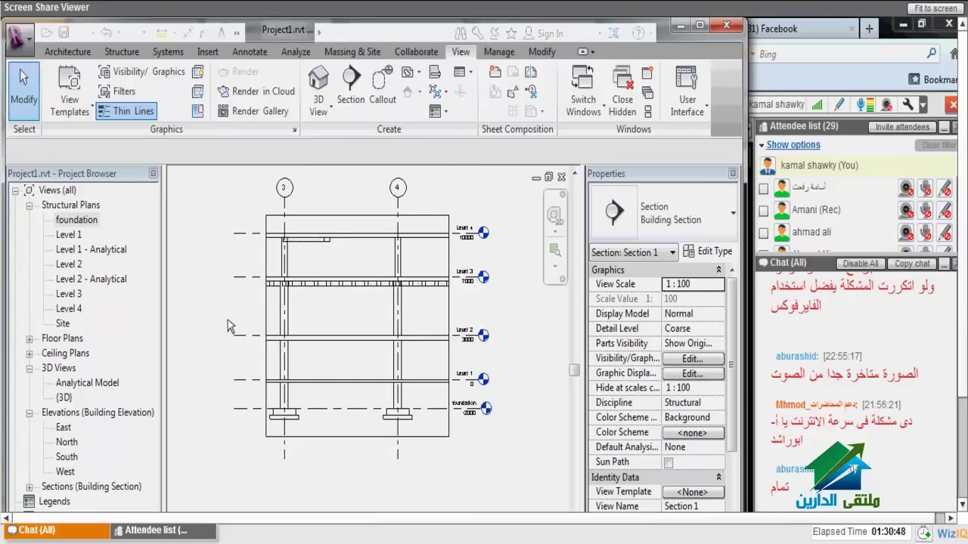
key(ctrl+Tab)
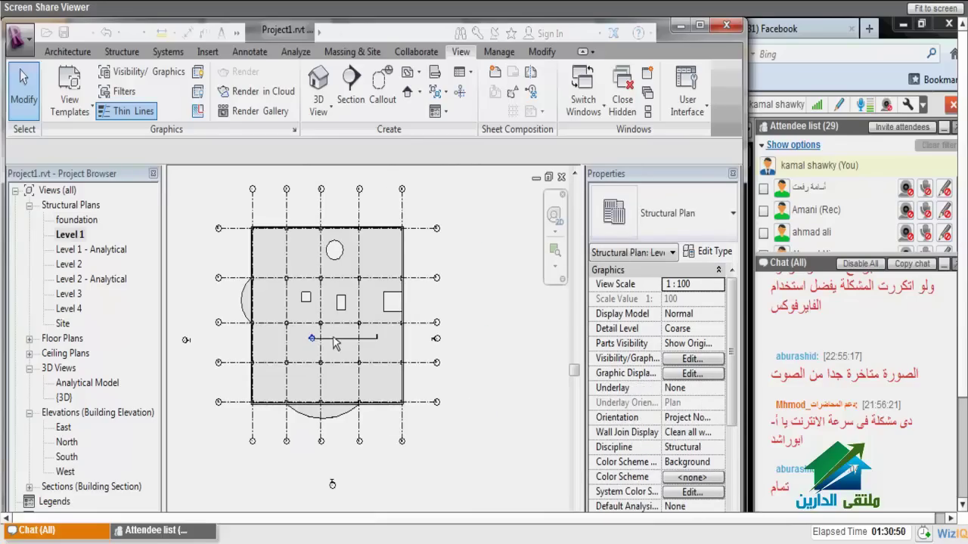
Step: Select the section line on the Level 1 plan and bring up the Annotate tools
click(333, 338)
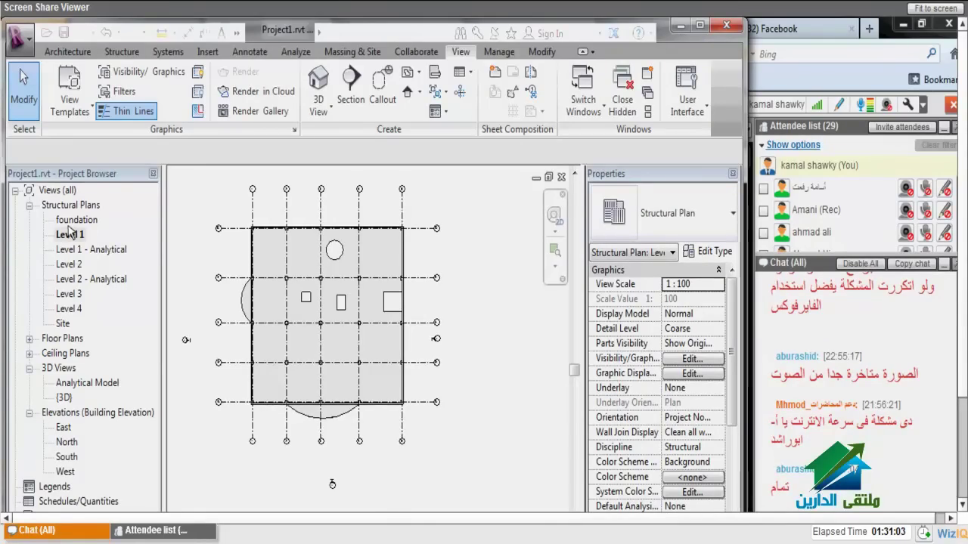
click(269, 49)
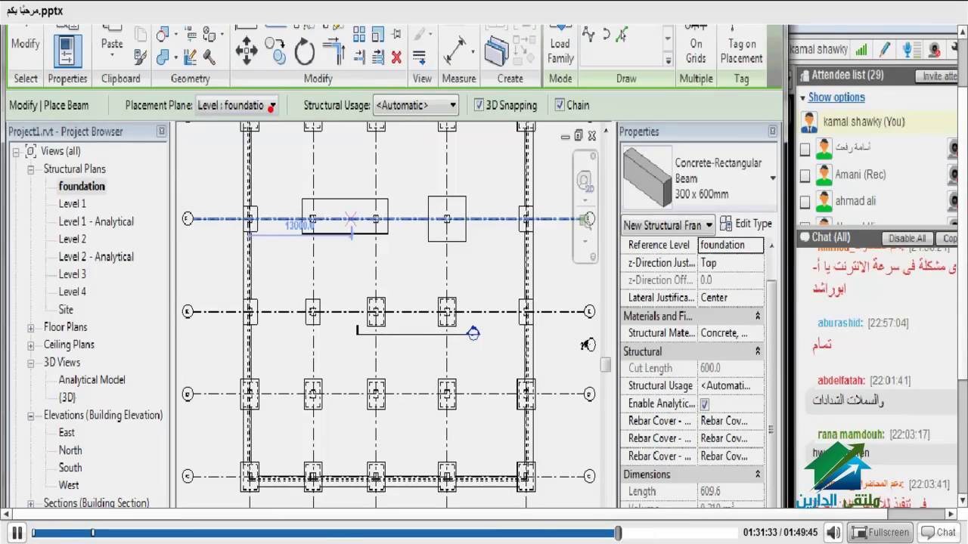
Step: Filter the view's Visibility/Graphics Overrides to list only Structure categories
scroll(375, 318, up, 3)
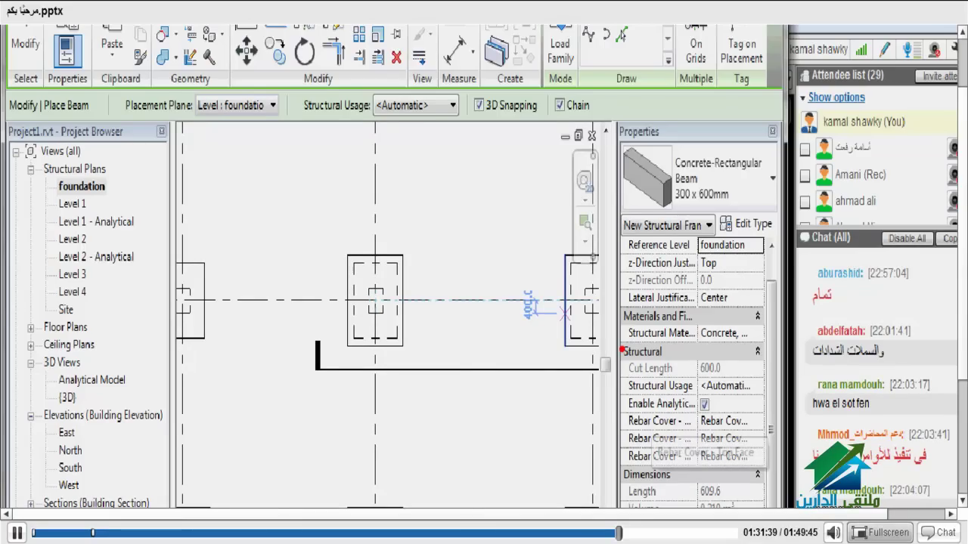
key(v)
key(v)
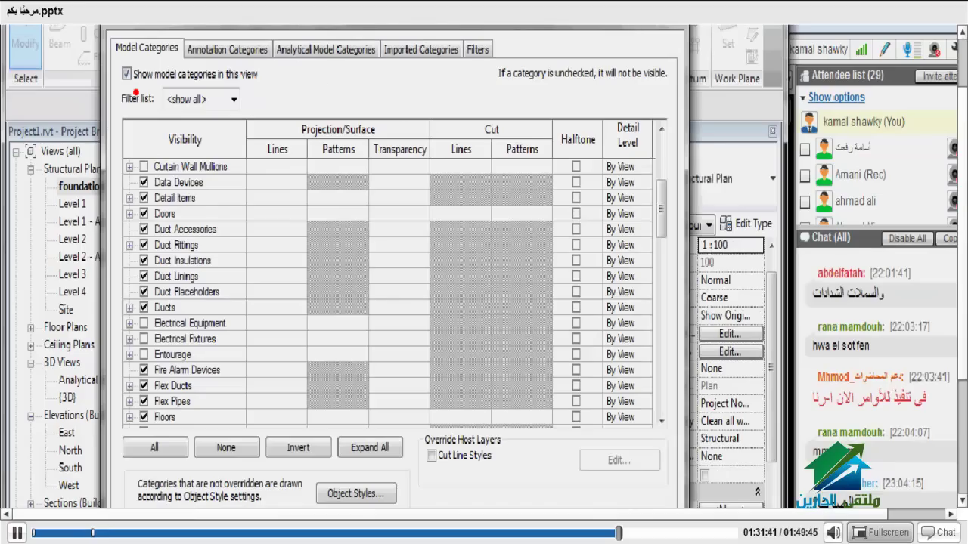
click(191, 105)
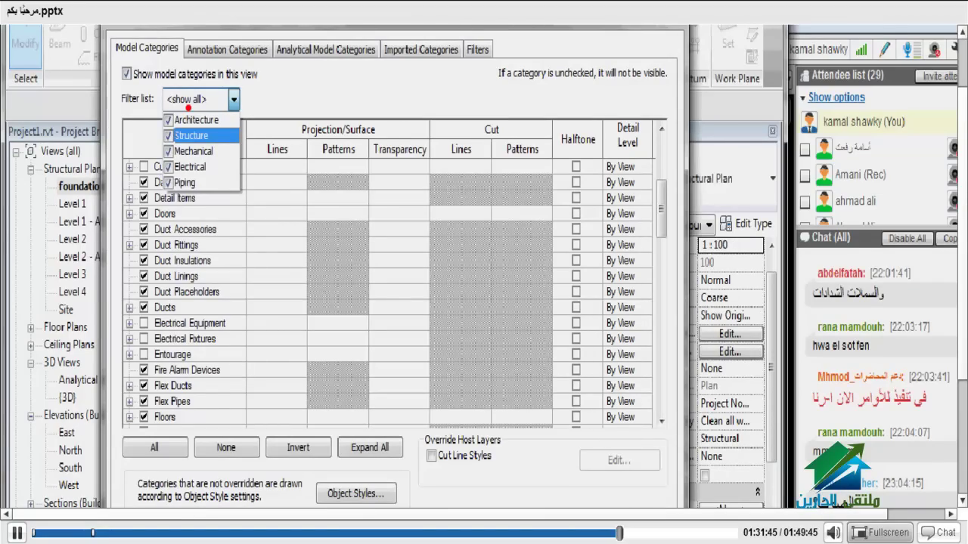
click(192, 136)
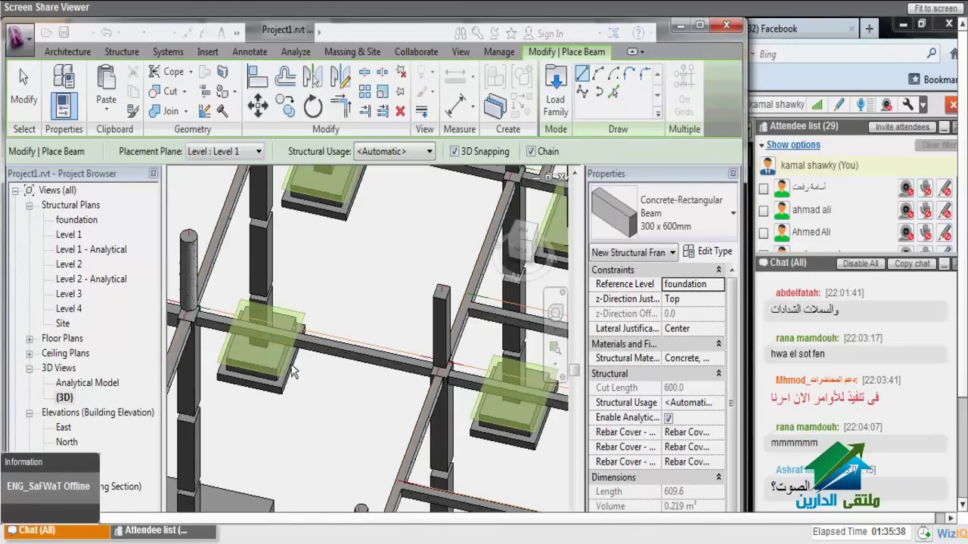
Step: Orbit the 3D frame to a low rear angle, end beam placement, and pick the foundation plan
shift+middle_drag(293, 372, 285, 482)
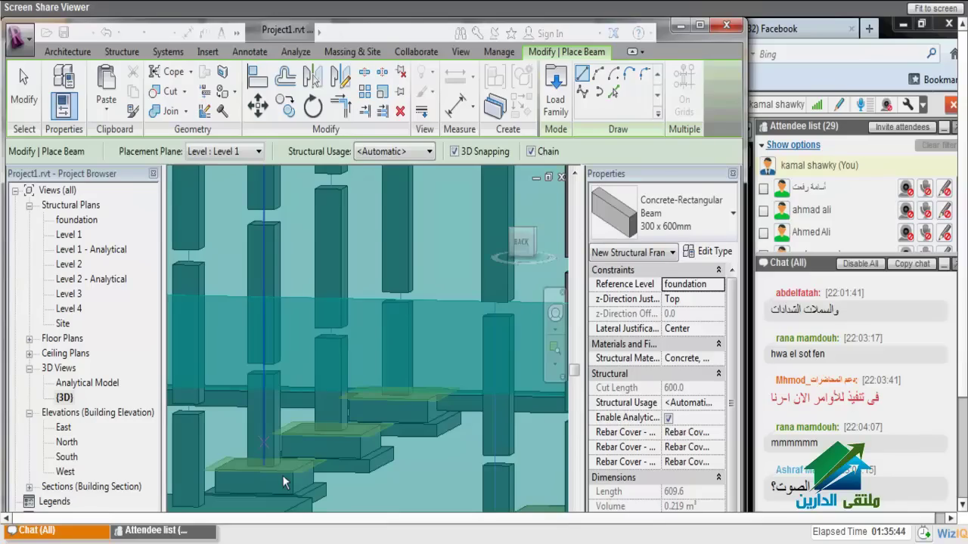
middle_drag(282, 475, 384, 468)
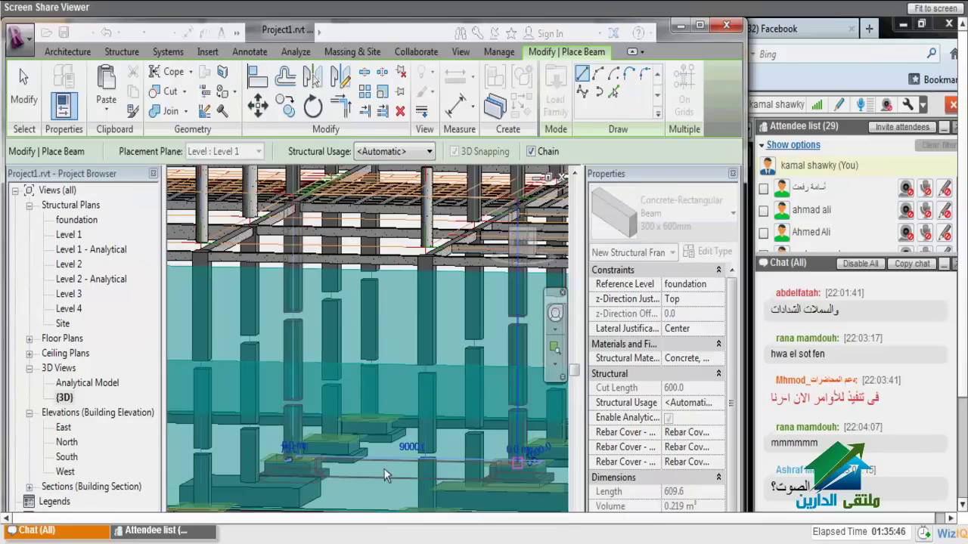
key(Escape)
key(Escape)
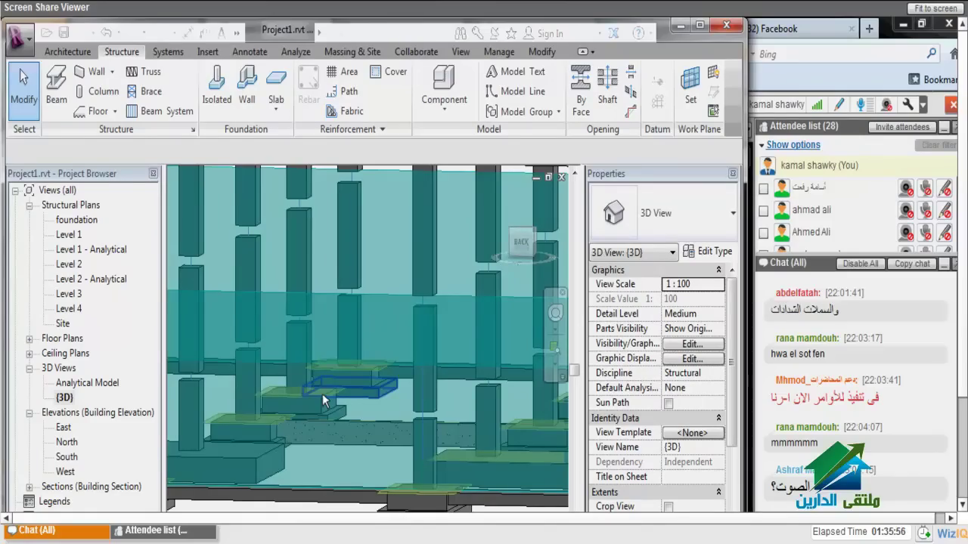
click(89, 223)
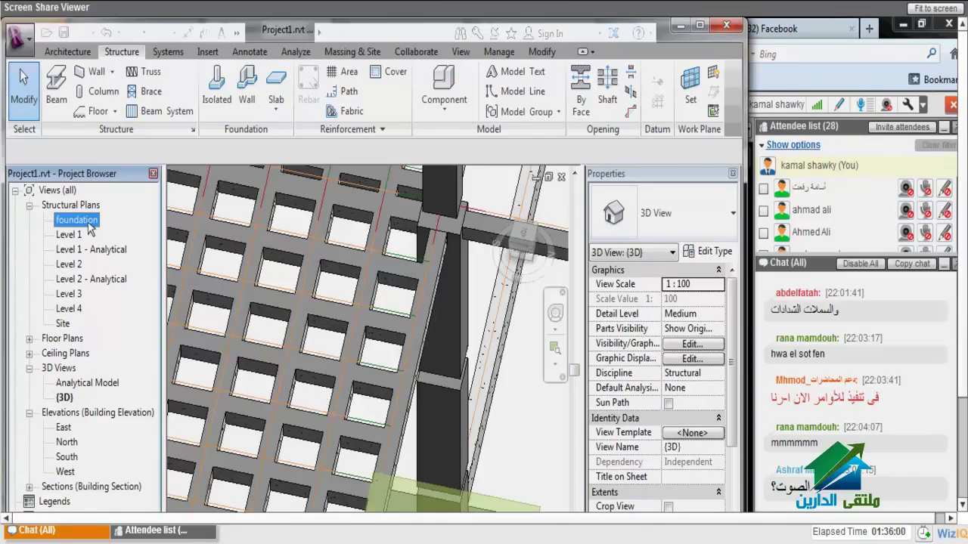
Step: On the foundation plan, copy the footing tie beam to sit between the left footings
double_click(77, 220)
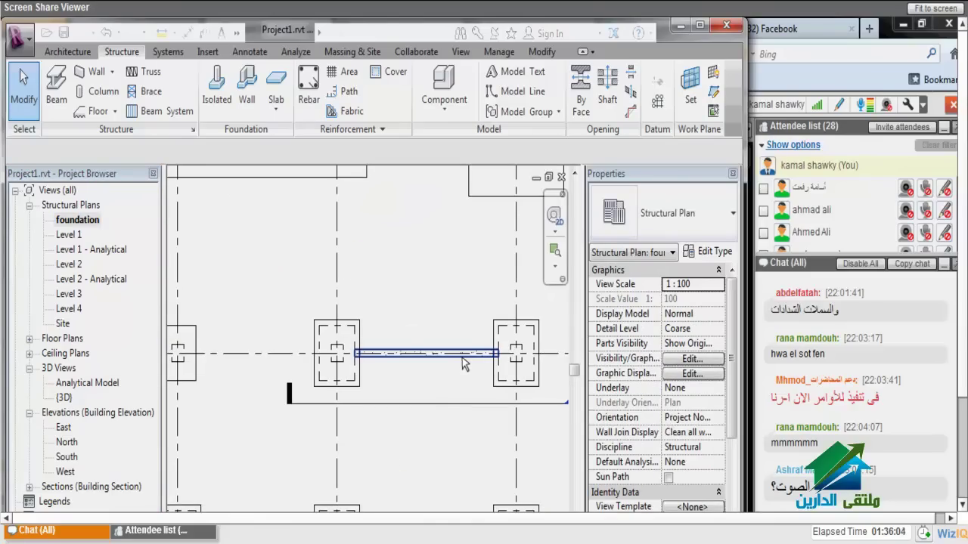
scroll(463, 364, down, 2)
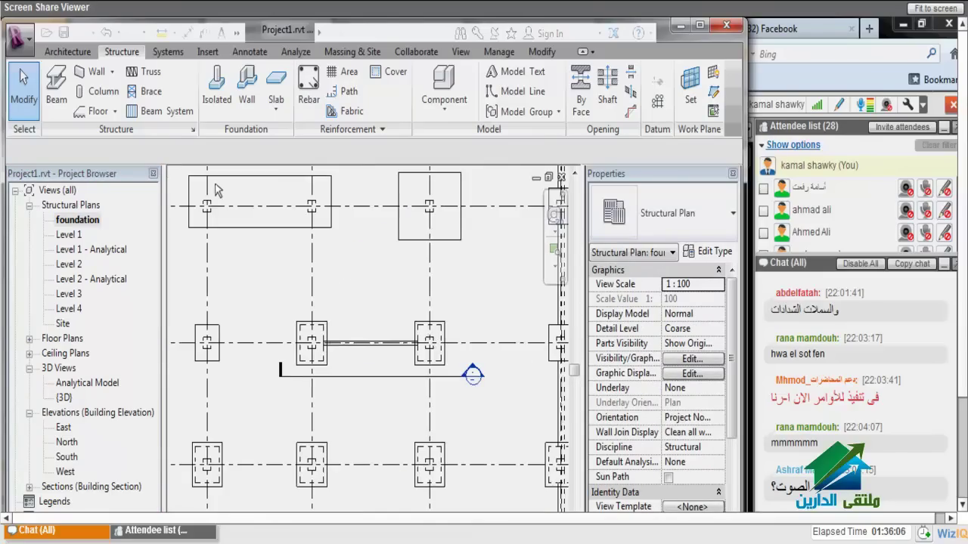
key(b)
key(m)
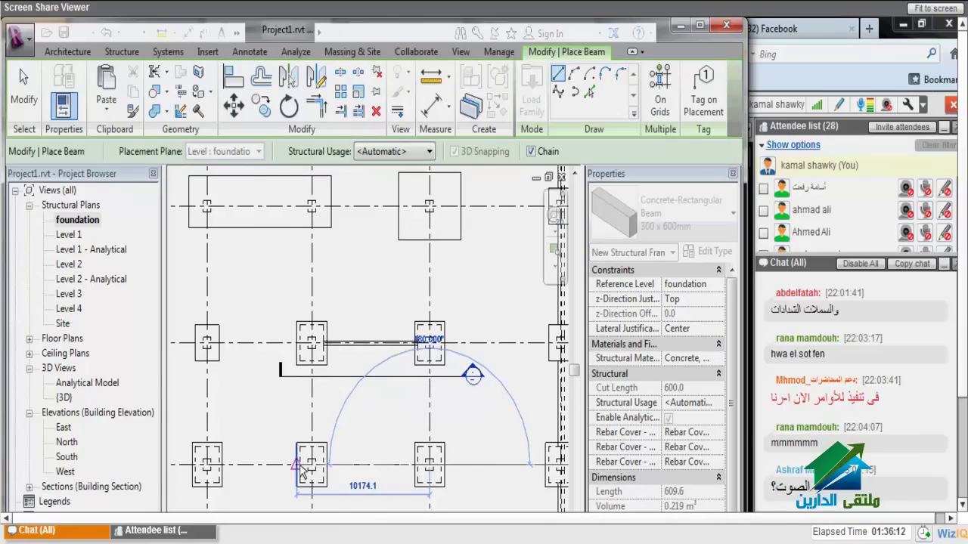
key(Escape)
key(Escape)
scroll(434, 369, up, 2)
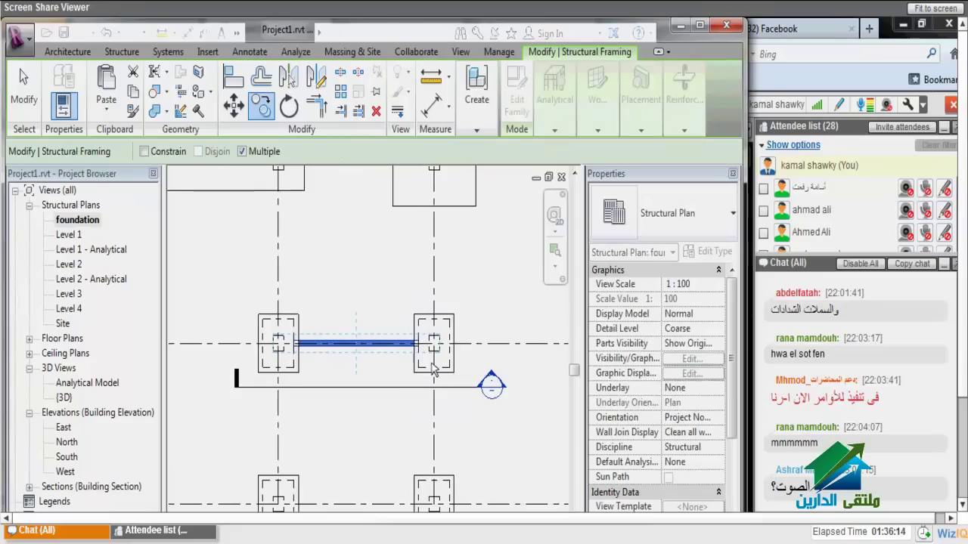
click(434, 369)
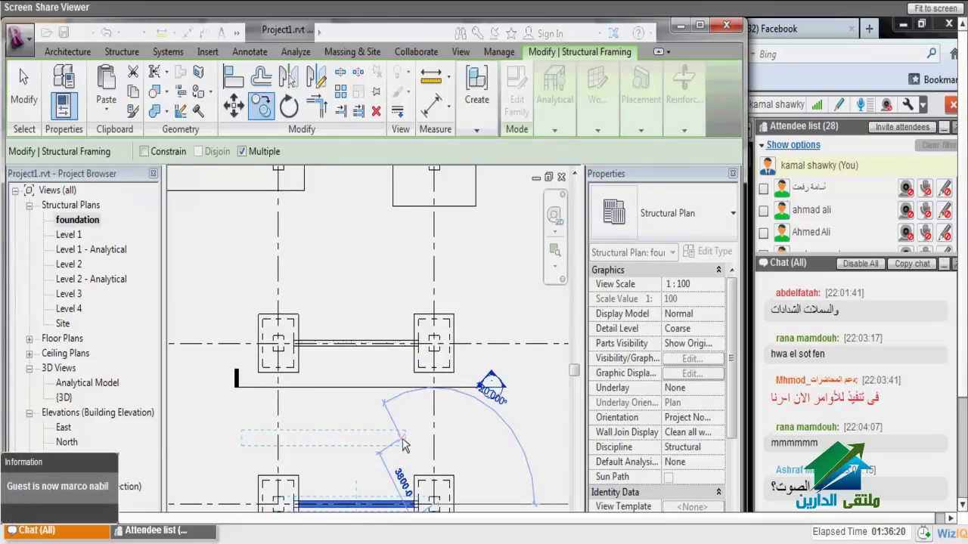
scroll(341, 423, up, 2)
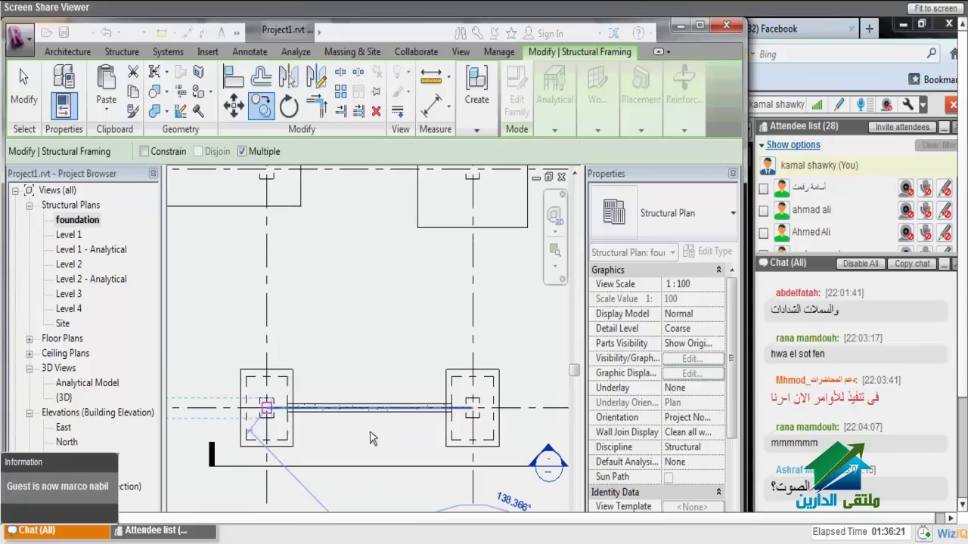
click(271, 410)
scroll(408, 361, down, 1)
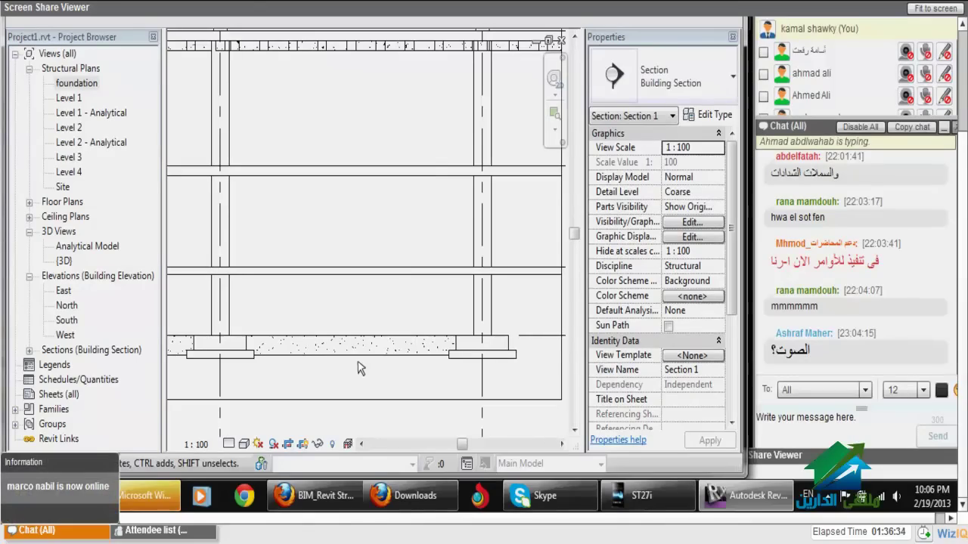
Step: Change the concrete beam's start and end level offsets to 150, then view Section 1
click(357, 362)
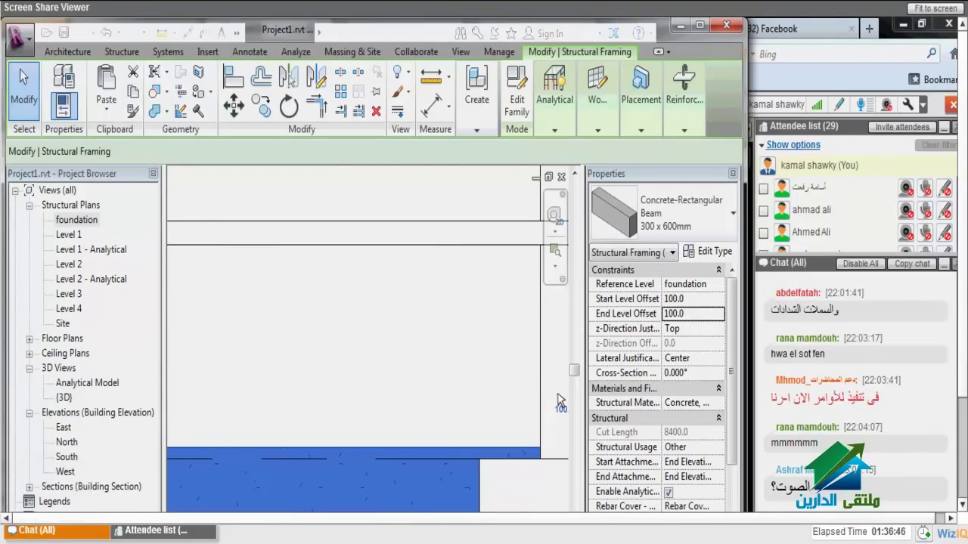
text(150)
key(Return)
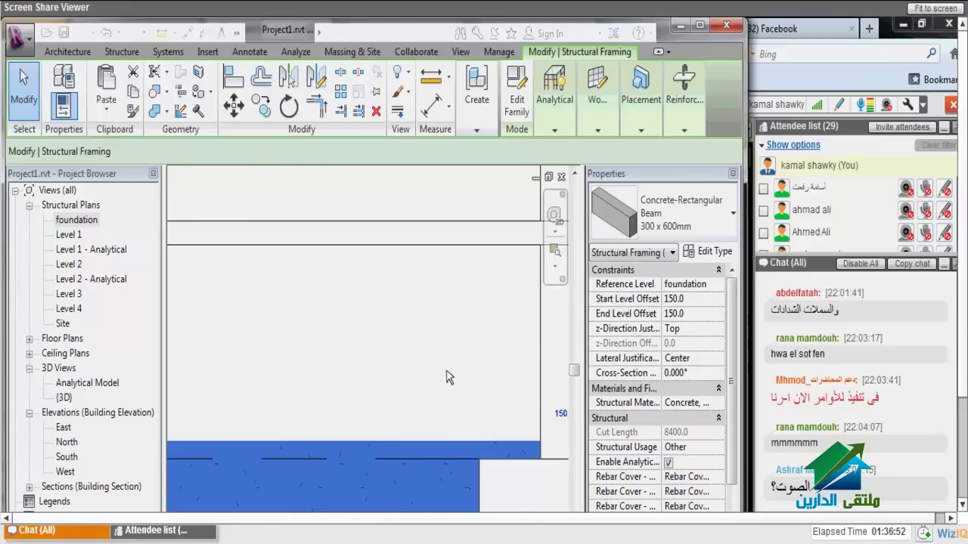
key(ctrl+Tab)
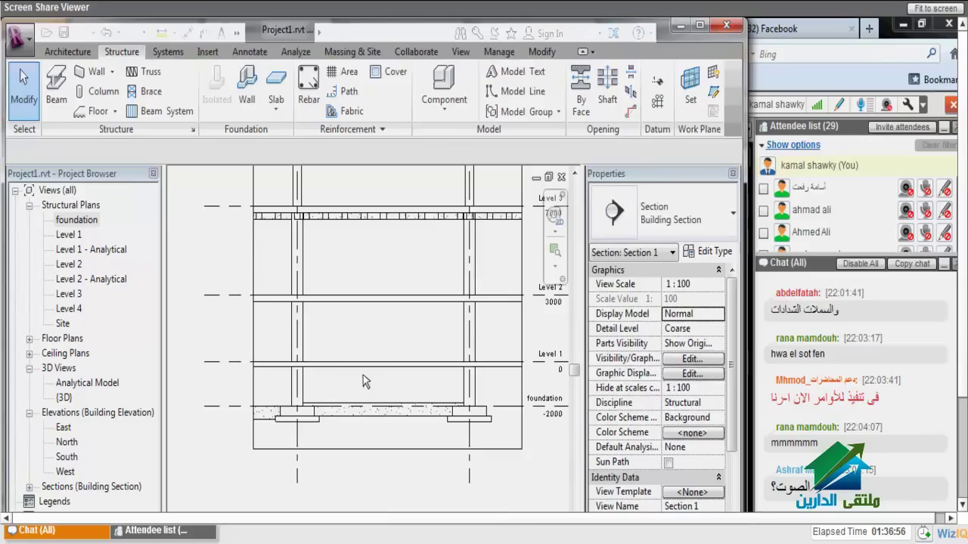
Step: Switch to the Level 1 structural plan and start an aligned dimension from Annotate
key(ctrl+Tab)
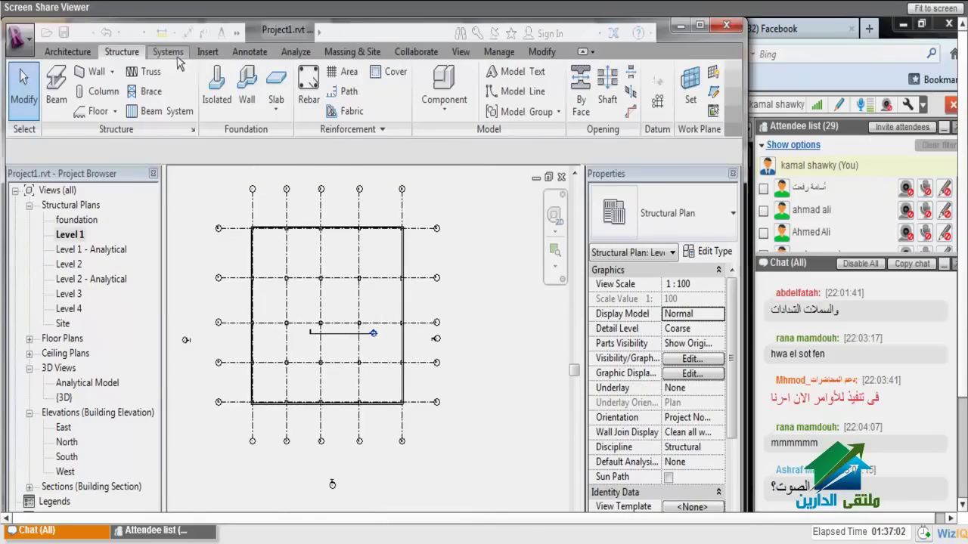
click(249, 51)
click(59, 87)
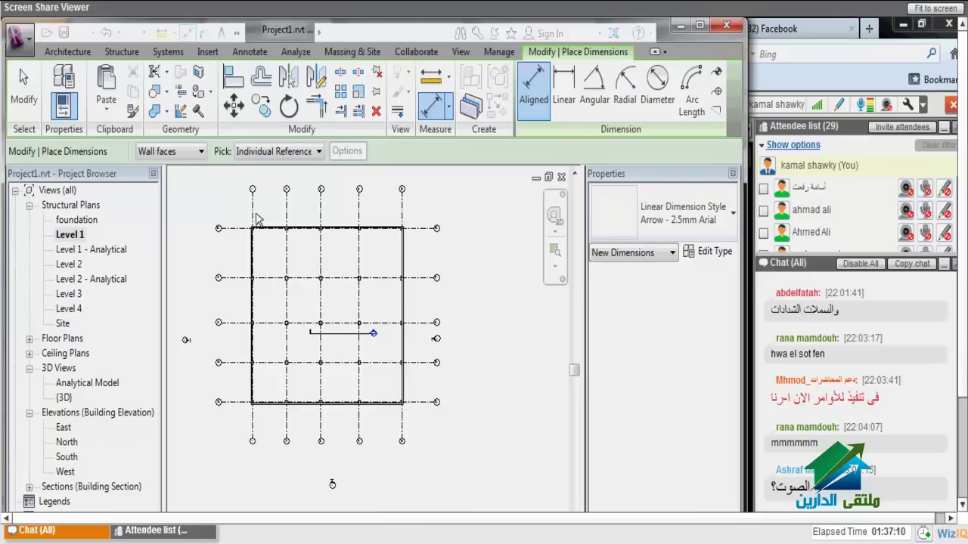
Step: Dimension the grid line spacings with an aligned dimension string placed below the plan
scroll(256, 218, up, 2)
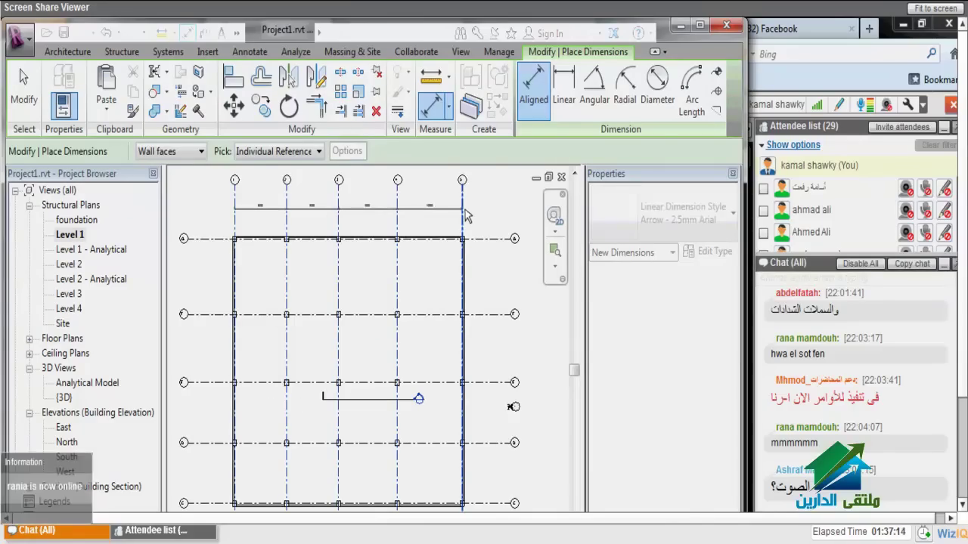
click(481, 239)
click(482, 313)
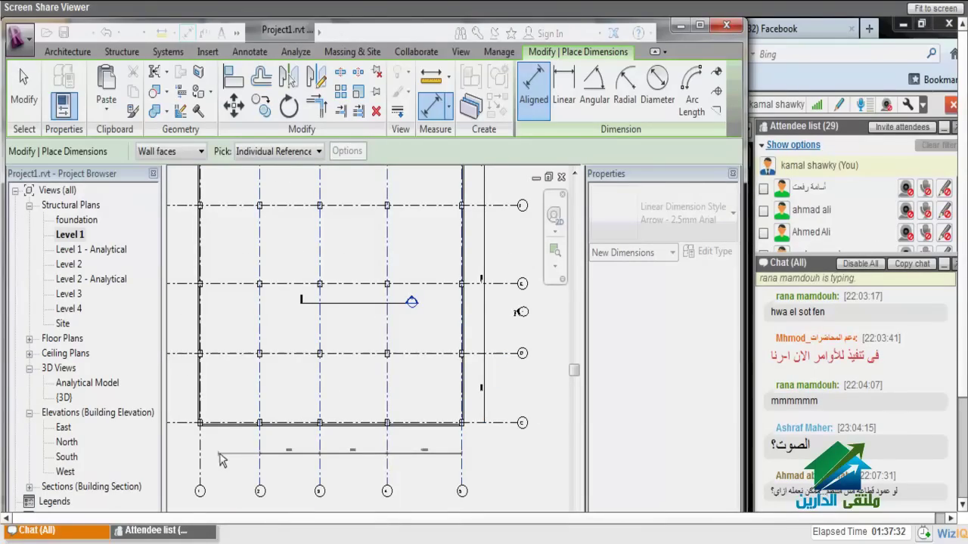
click(222, 460)
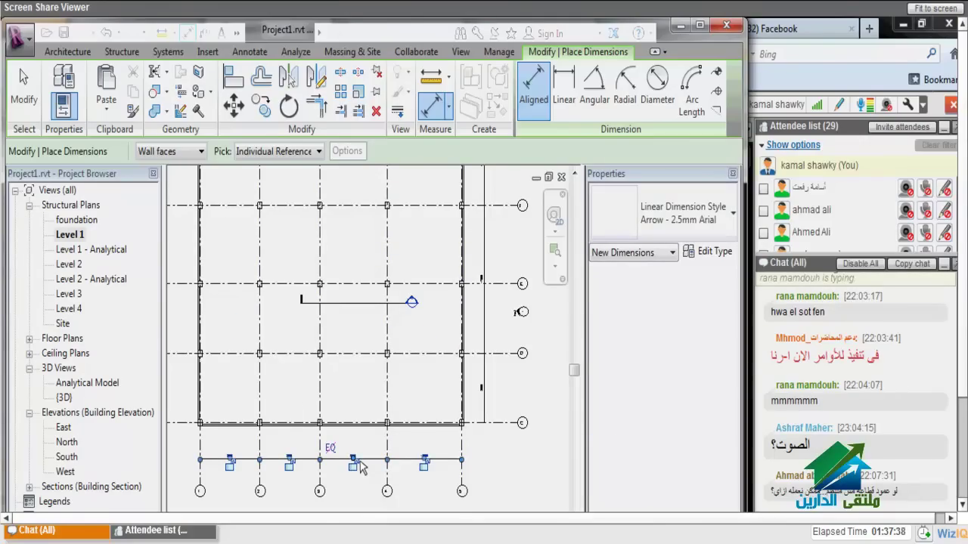
click(360, 468)
scroll(344, 480, up, 2)
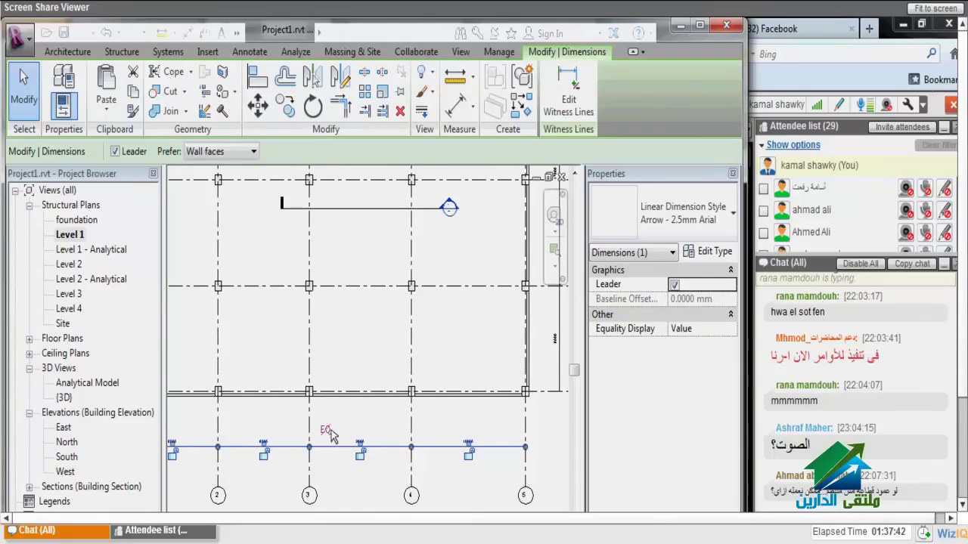
scroll(331, 437, down, 2)
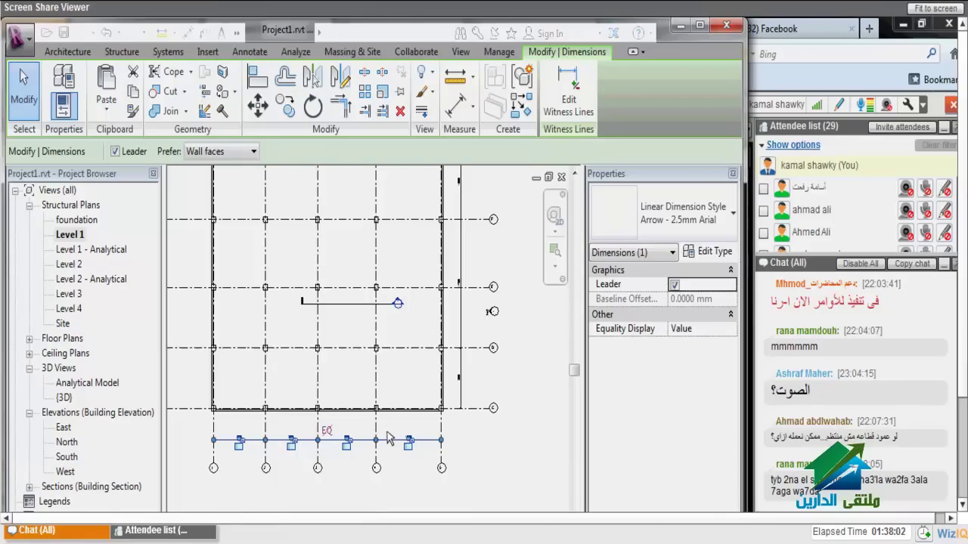
Step: Constrain the bottom grid dimension string to equal spacing (EQ) and deselect it
click(326, 431)
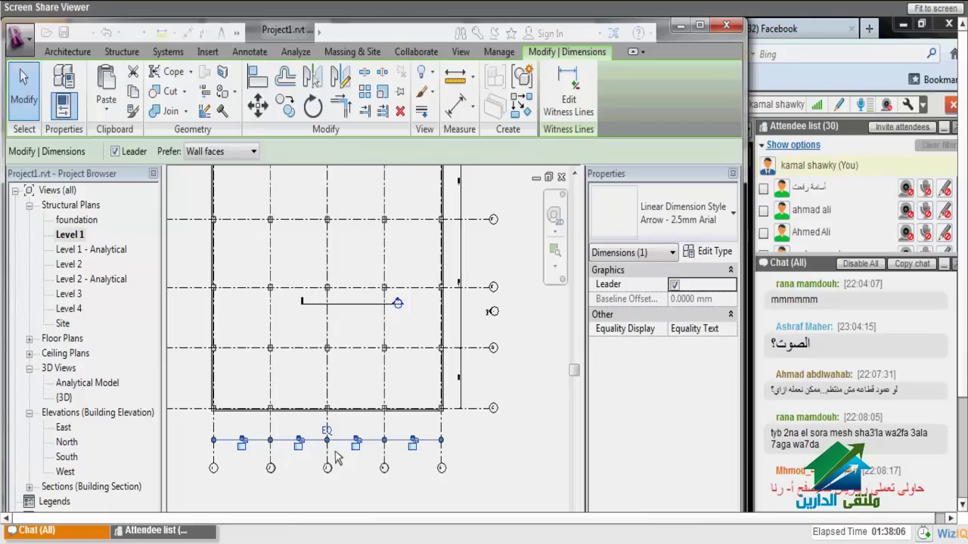
scroll(337, 457, up, 1)
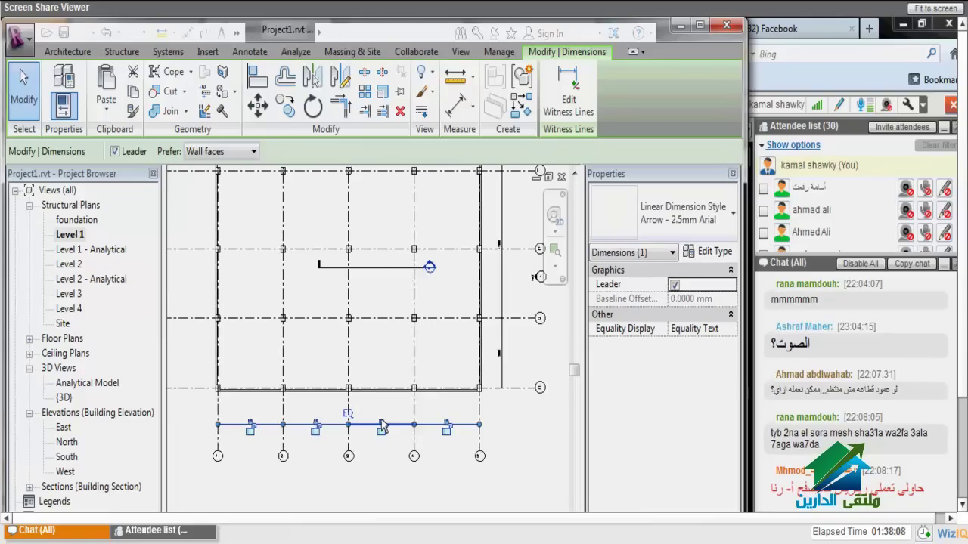
scroll(382, 427, down, 3)
key(Escape)
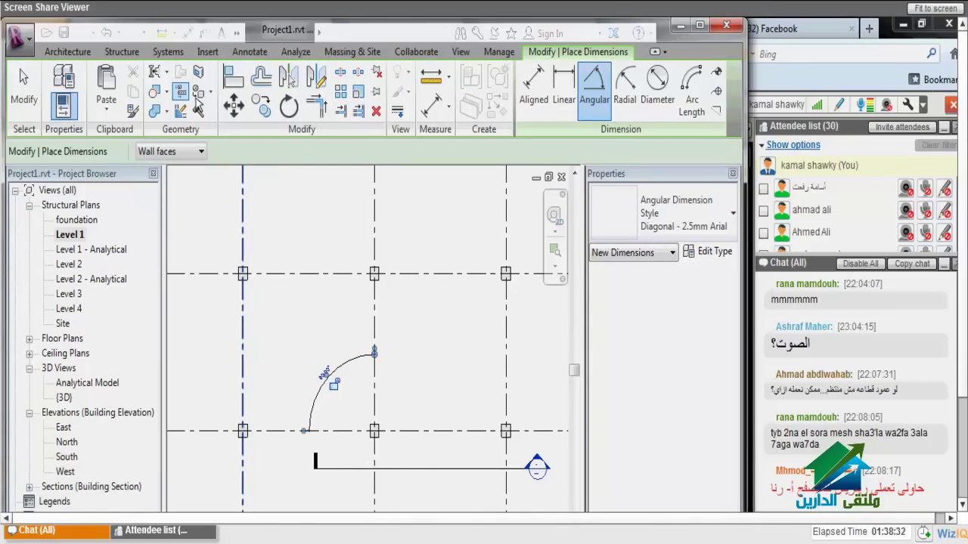
Step: Bring up the Annotate tab's dimension tools on the Level 3 plan
click(249, 52)
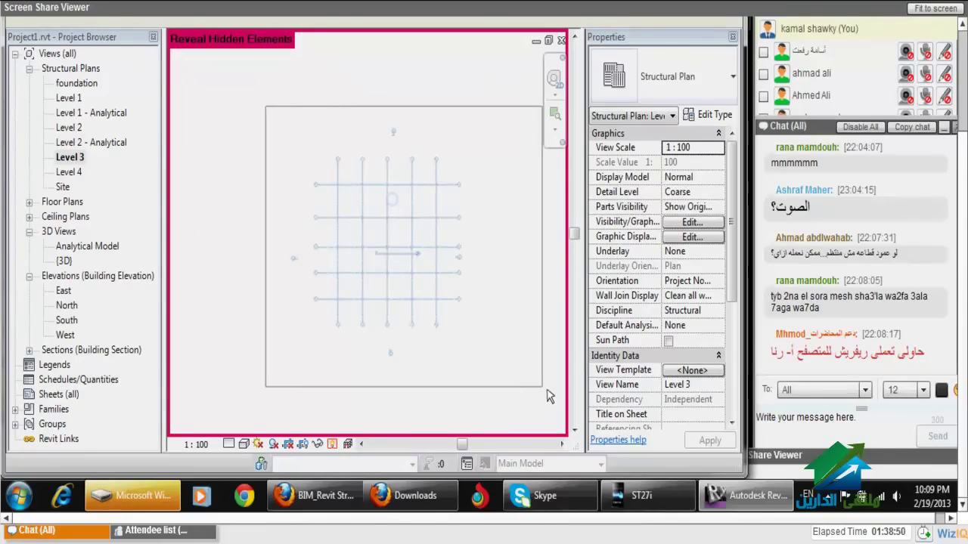
Step: Turn off Reveal Hidden Elements from the 3D view, then return to the Level 3 plan
key(3)
key(d)
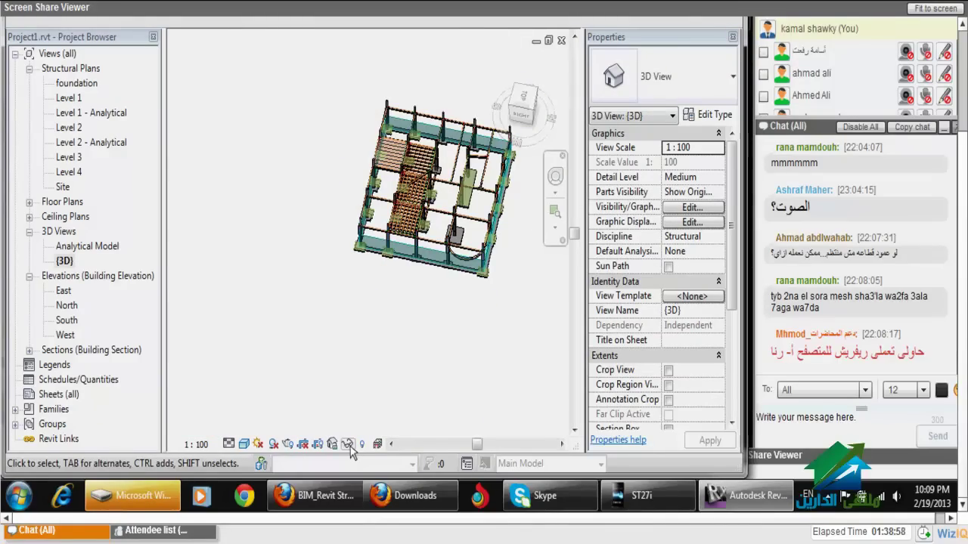
click(349, 446)
key(ctrl+a)
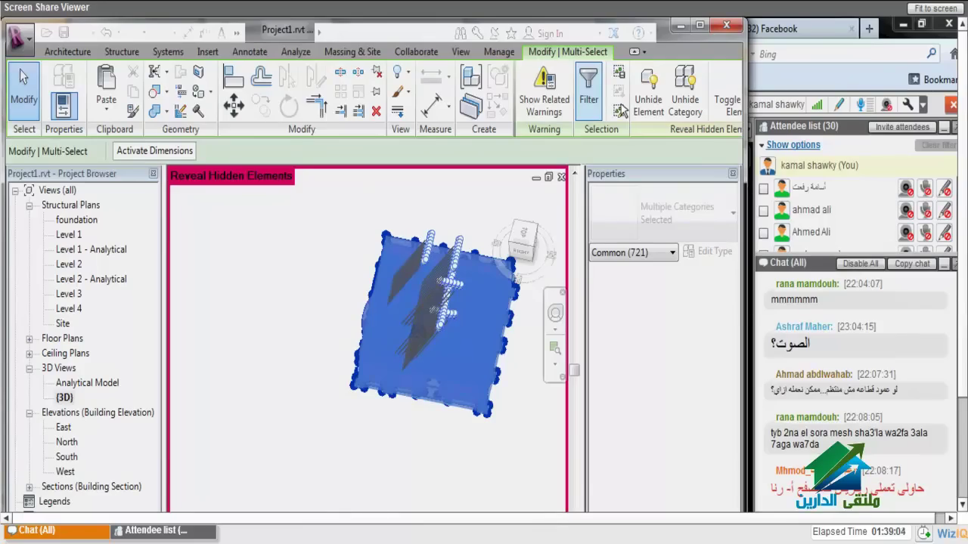
key(Escape)
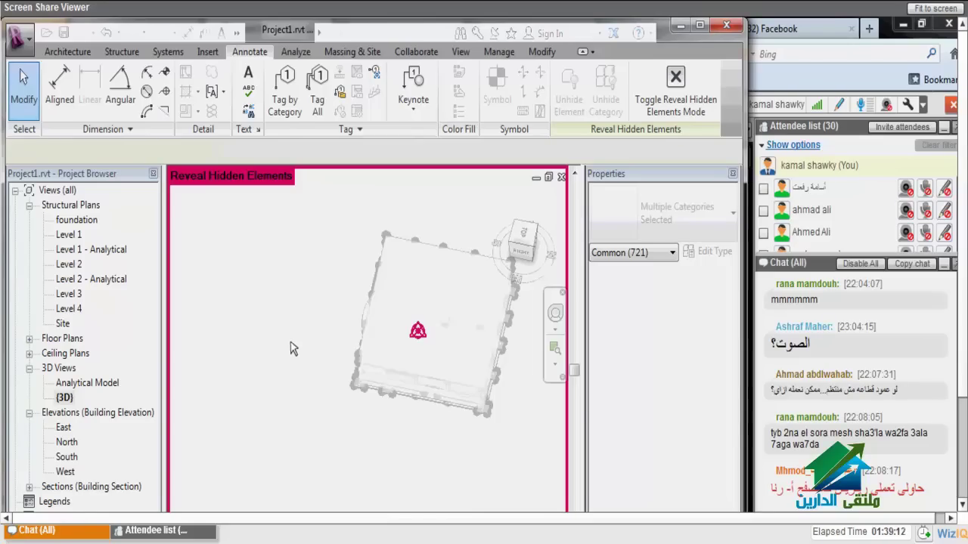
key(ctrl+Tab)
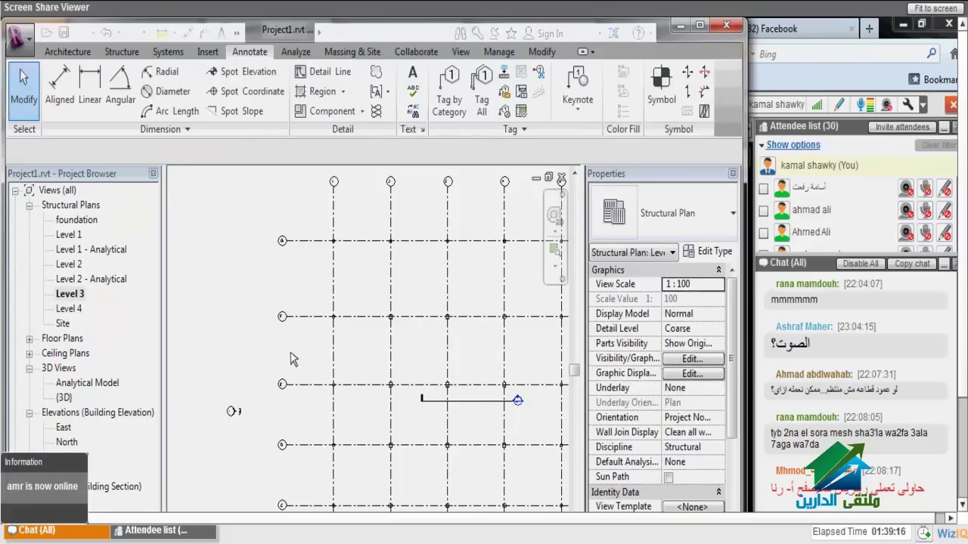
click(335, 446)
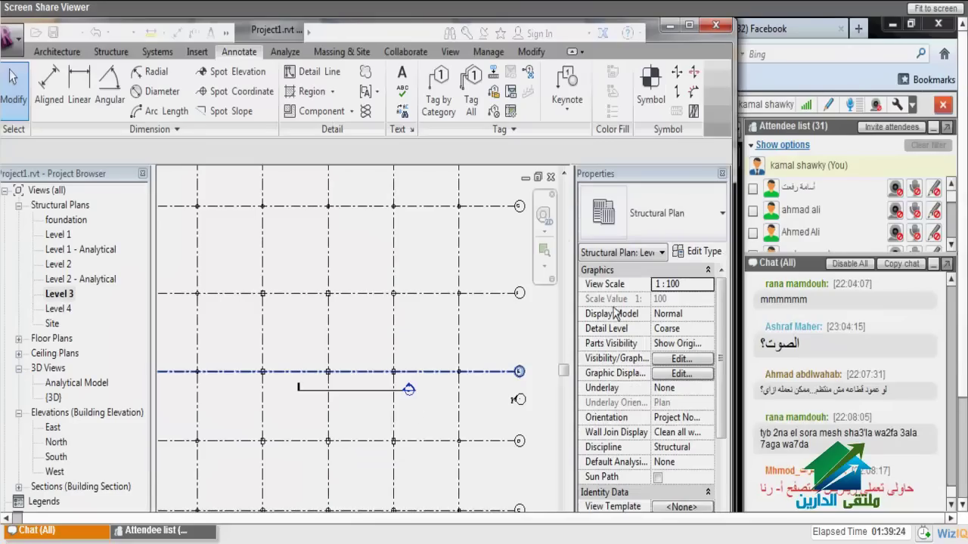
click(698, 252)
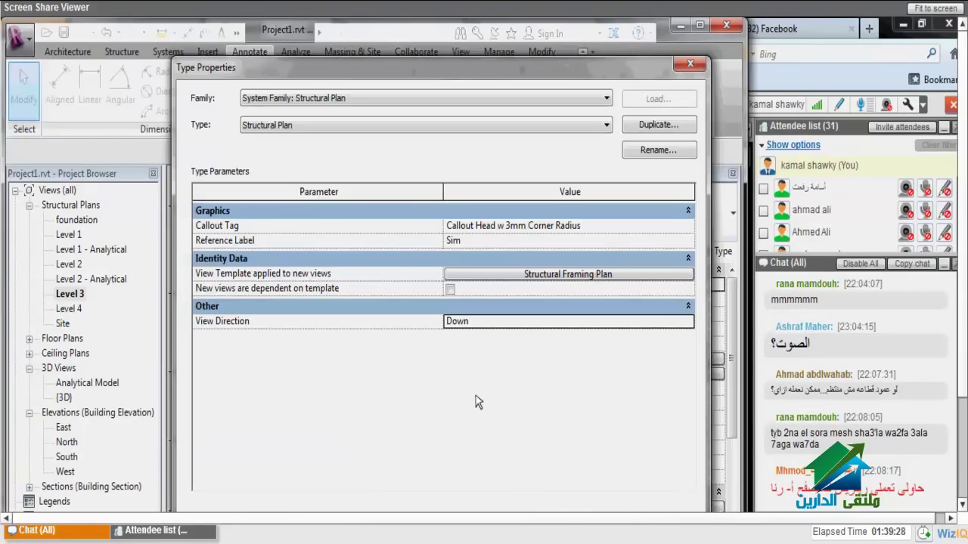
key(Escape)
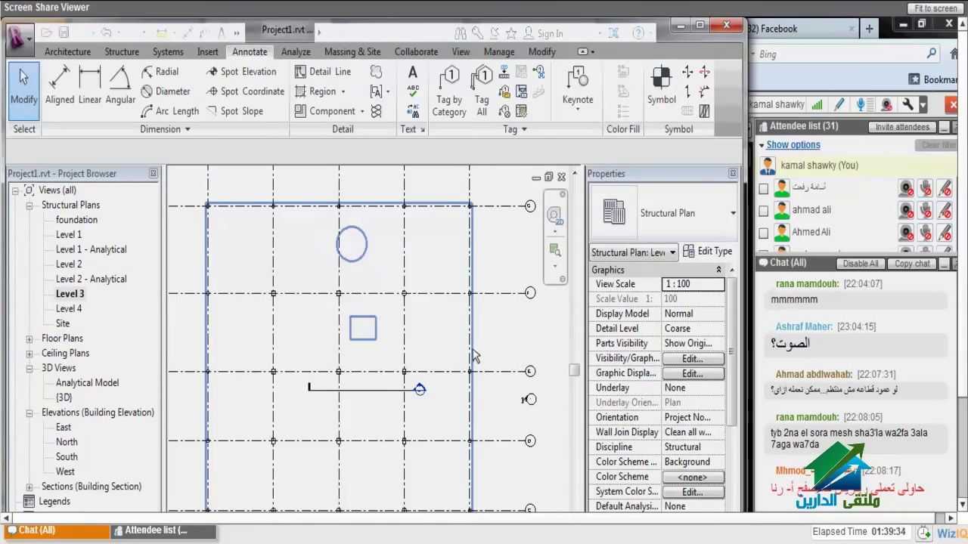
key(z)
key(f)
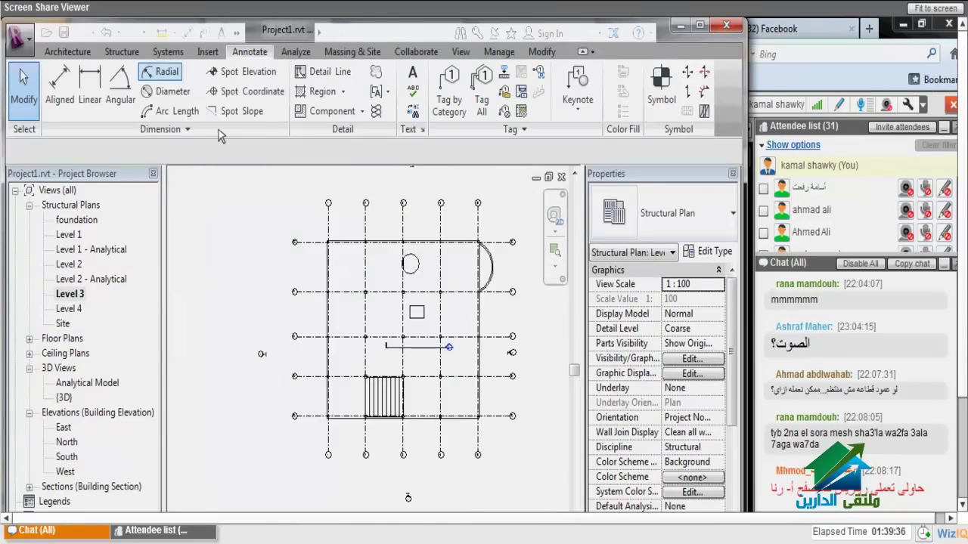
Step: Add a 5181 radial dimension to the curved wall at the plan's right edge
click(152, 79)
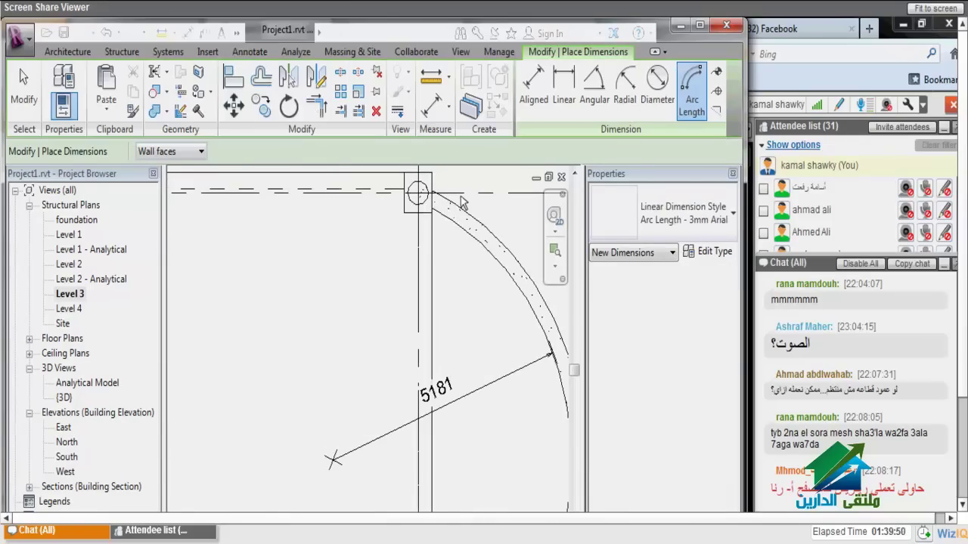
click(460, 198)
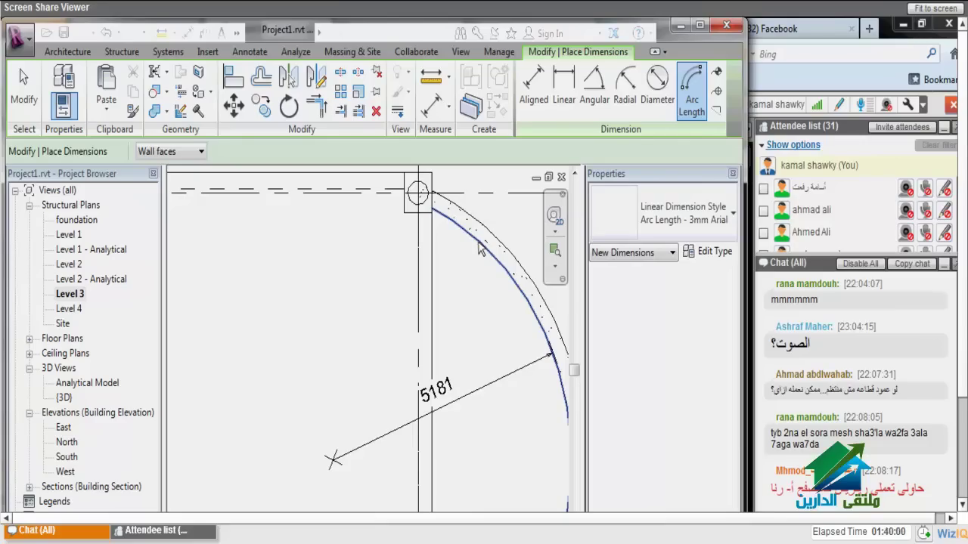
scroll(238, 296, down, 2)
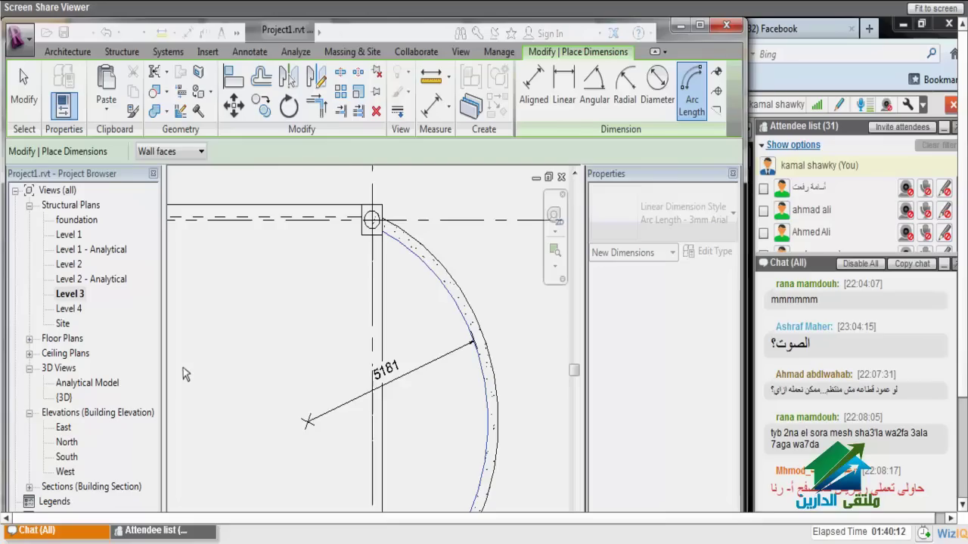
Step: Place a spot elevation on the floor inside the upper bay using EL
key(e)
key(l)
scroll(385, 314, down, 3)
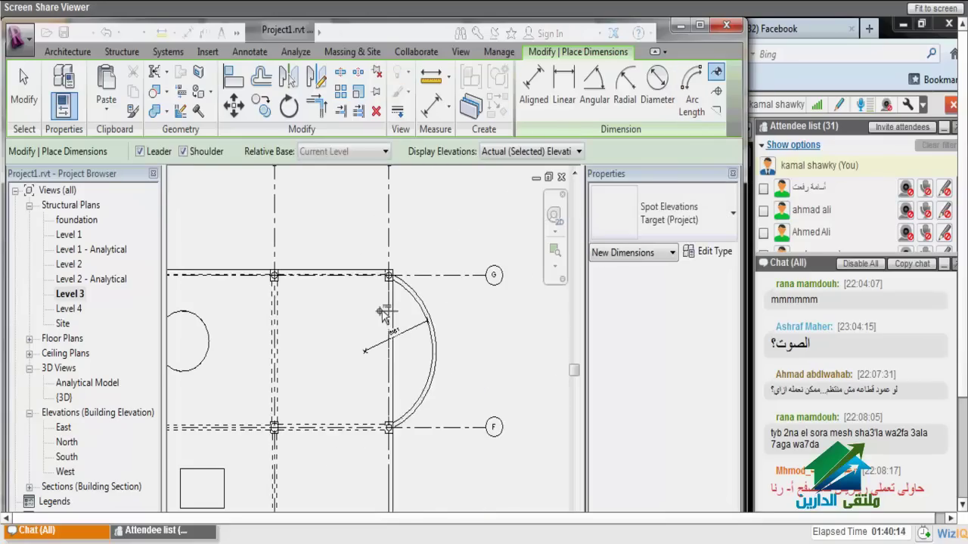
click(384, 314)
scroll(384, 314, up, 5)
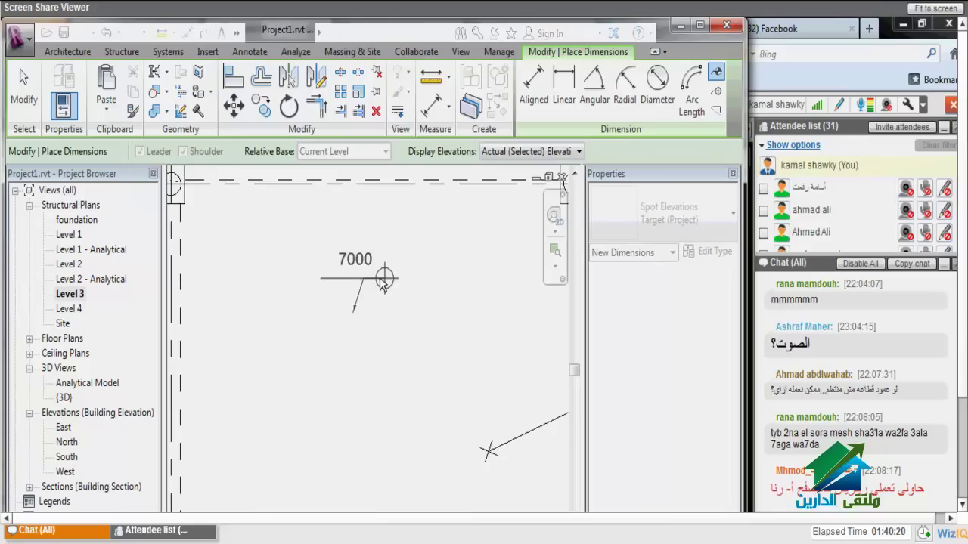
click(382, 283)
key(Escape)
key(Escape)
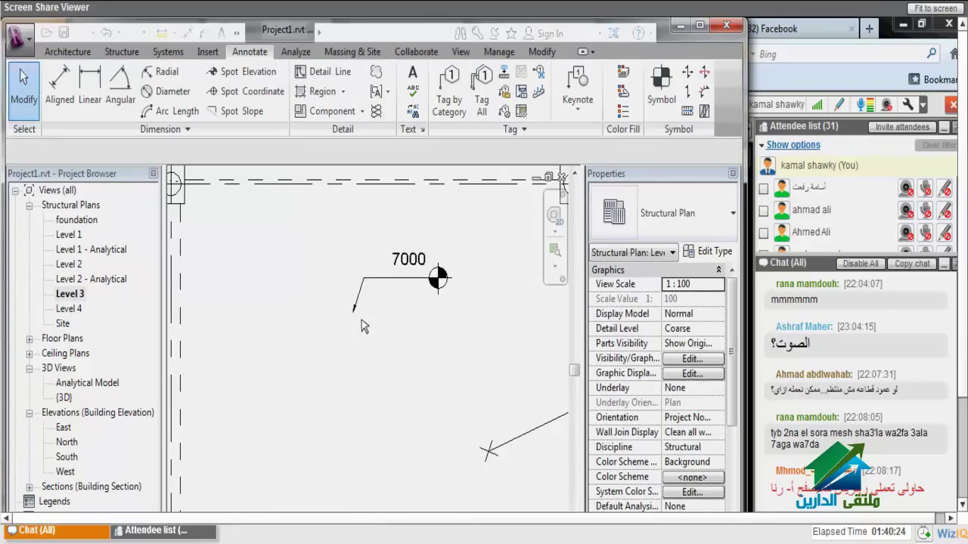
Step: Set the spot elevation to show bottom elevation 6700 without a leader
click(361, 320)
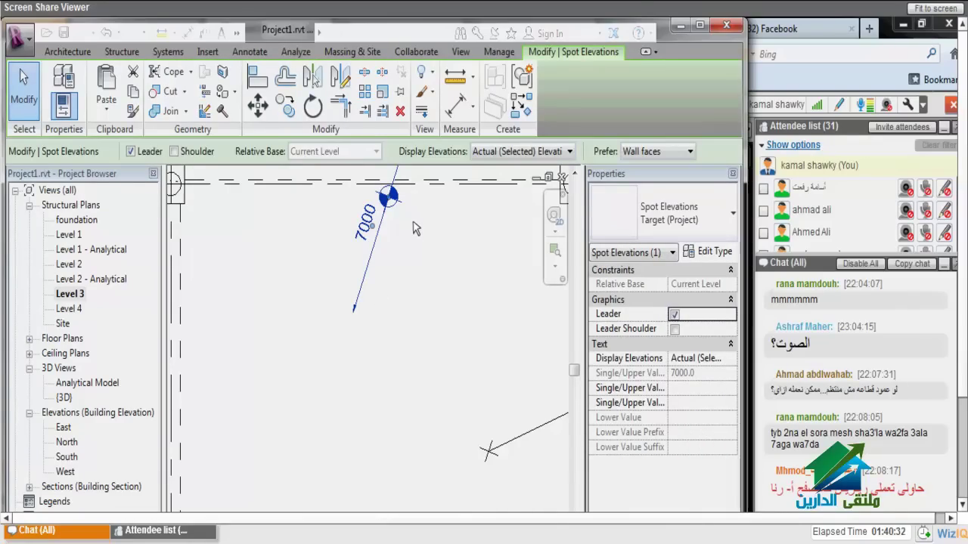
click(174, 152)
key(Escape)
scroll(358, 202, down, 4)
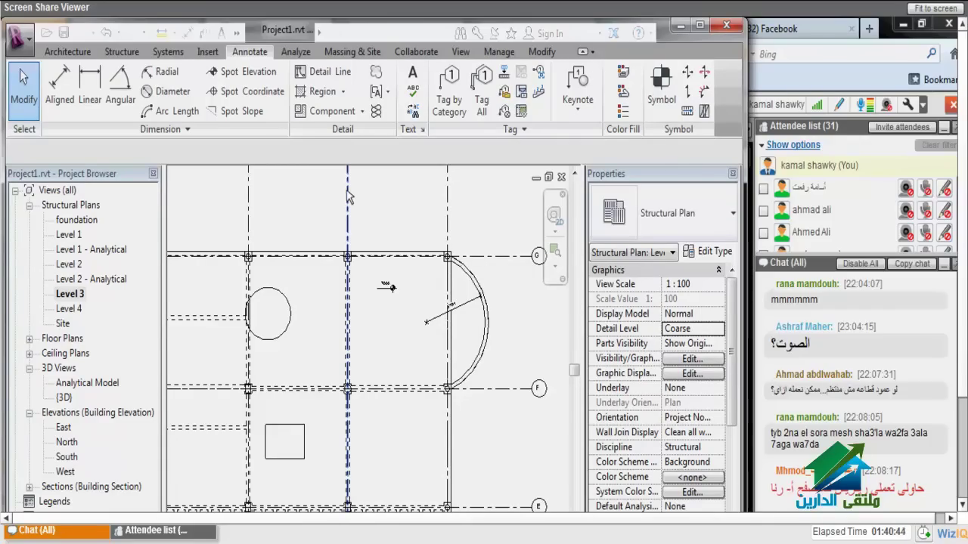
click(386, 286)
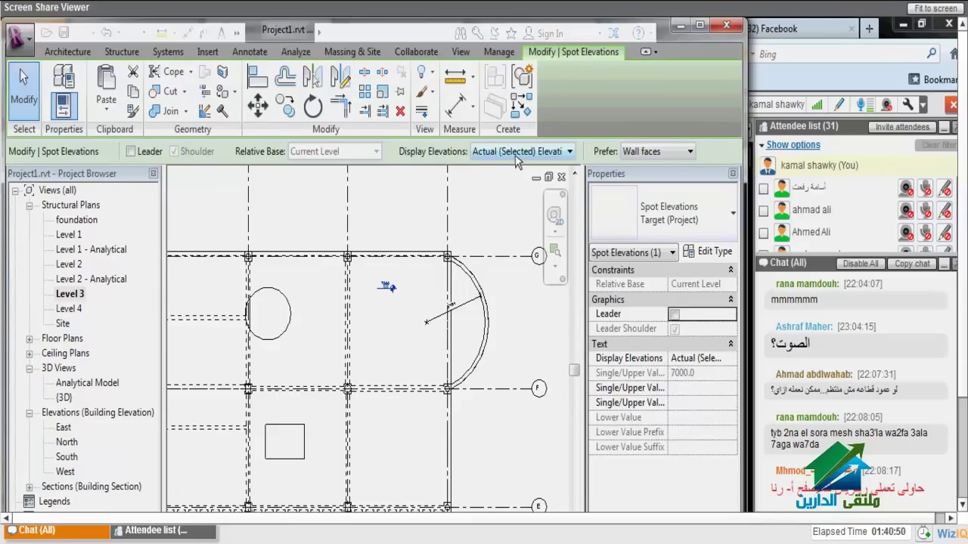
scroll(517, 151, down, 2)
scroll(374, 285, up, 5)
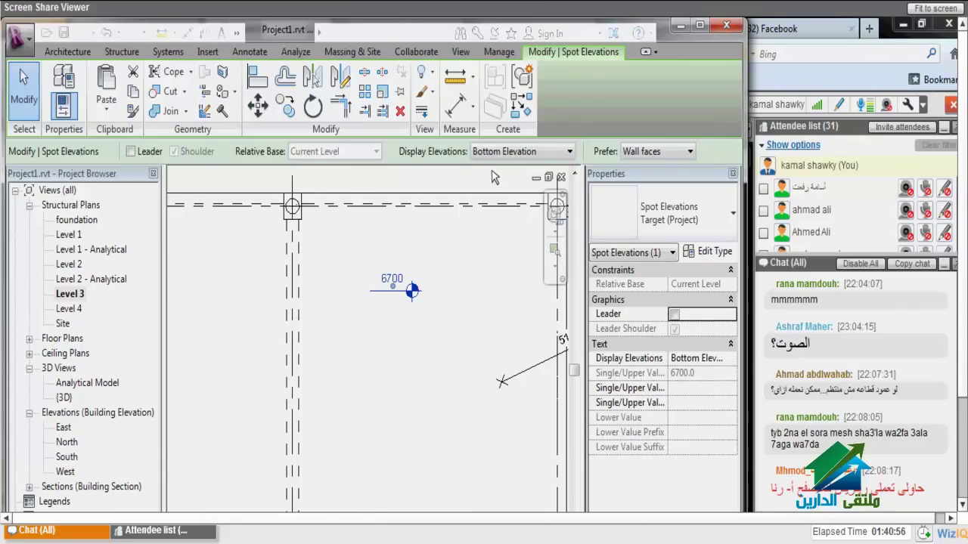
key(Escape)
Step: Start placing another spot elevation with EL
scroll(328, 214, down, 2)
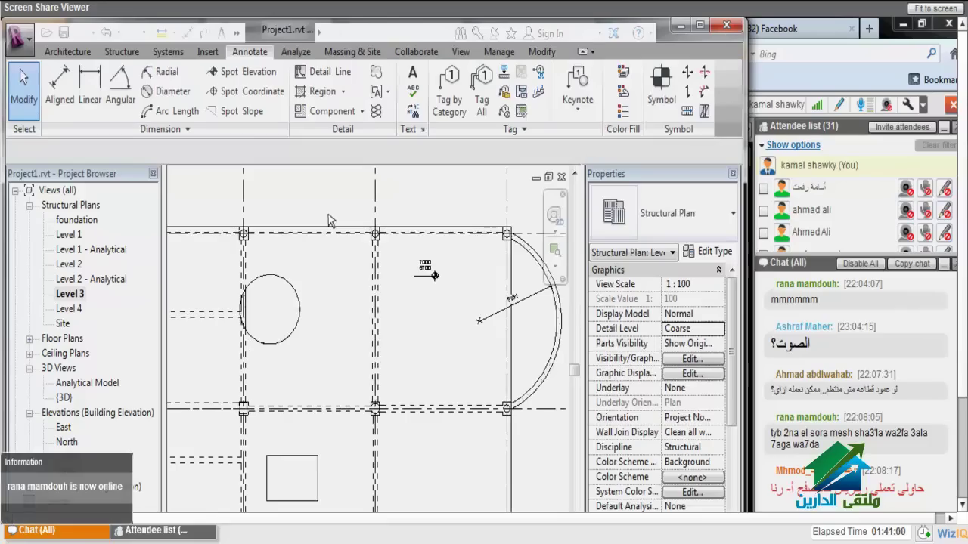
key(e)
key(l)
scroll(274, 234, up, 5)
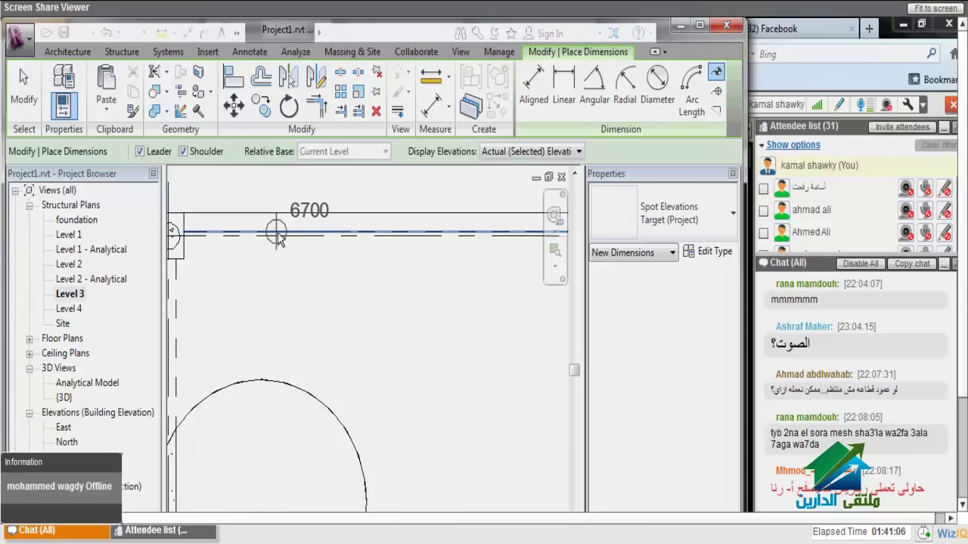
Step: Place a 6700 spot elevation with a leader on the top beam and select it
scroll(278, 238, down, 3)
click(289, 228)
click(302, 189)
click(361, 189)
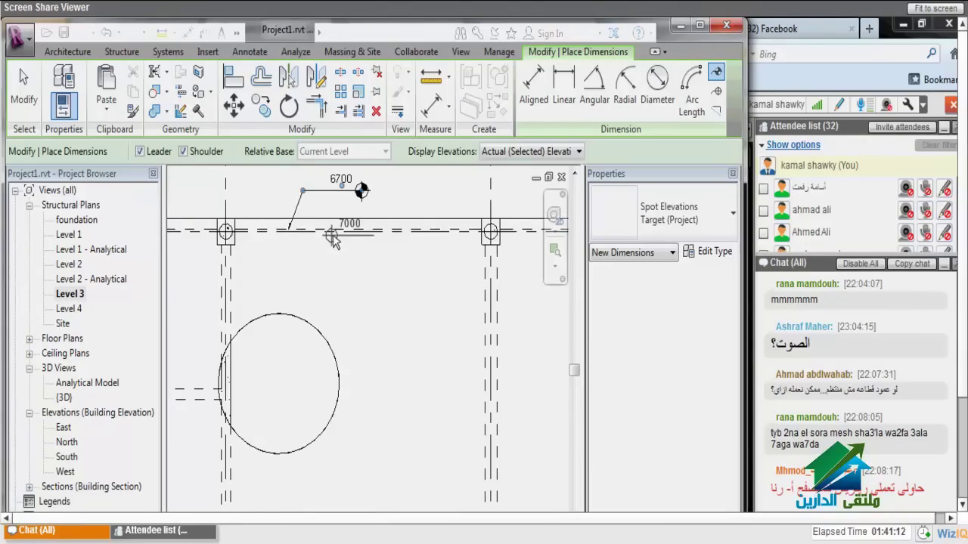
key(Escape)
click(362, 189)
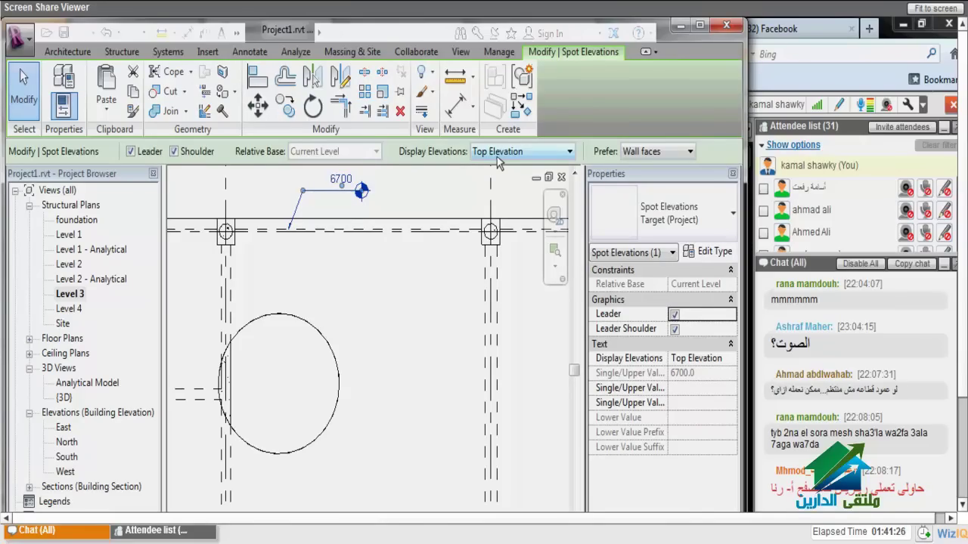
Step: Show both top 6700 and bottom 6400 elevations, then begin spot slope placement
click(497, 151)
click(497, 200)
scroll(420, 278, down, 5)
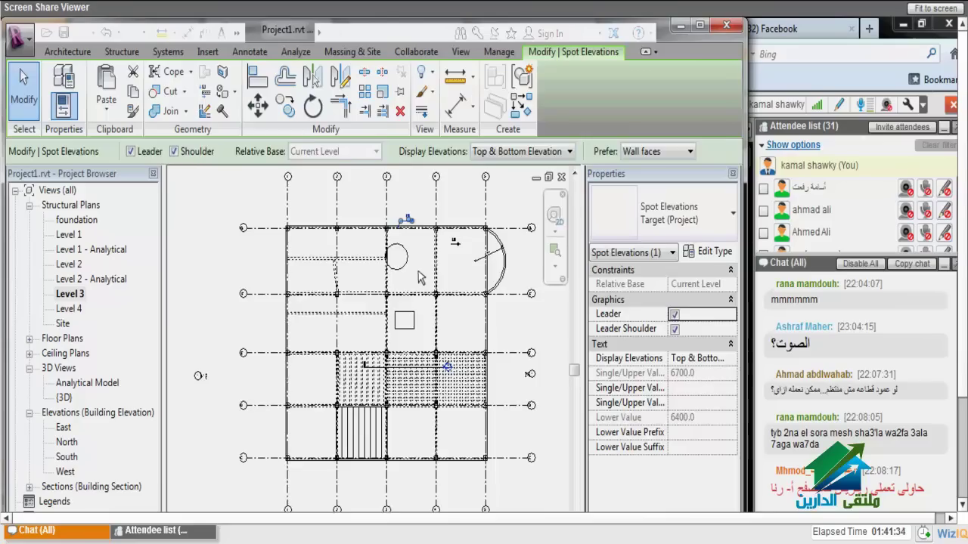
key(s)
key(s)
scroll(454, 283, up, 6)
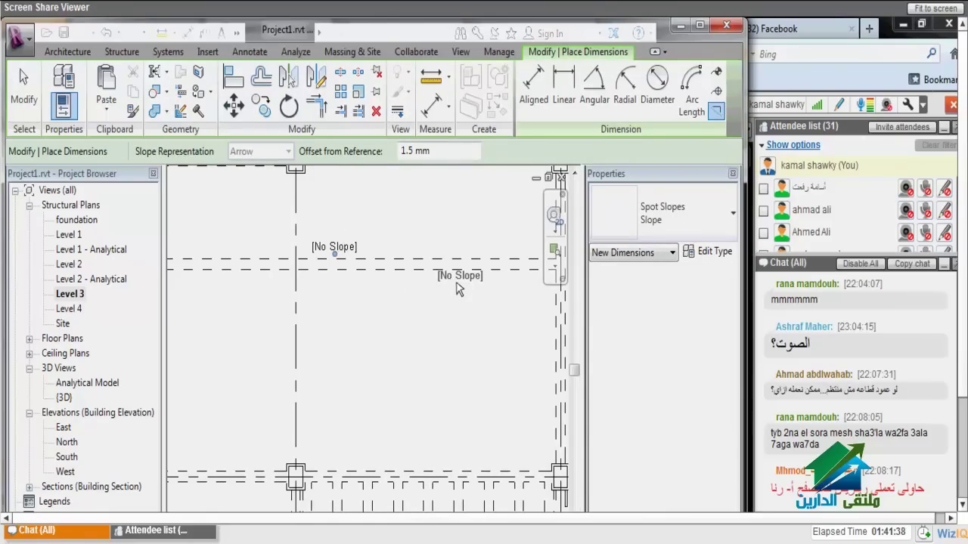
Step: Finish placing the [No Slope] spot slope labels on the flat floor
scroll(446, 284, down, 3)
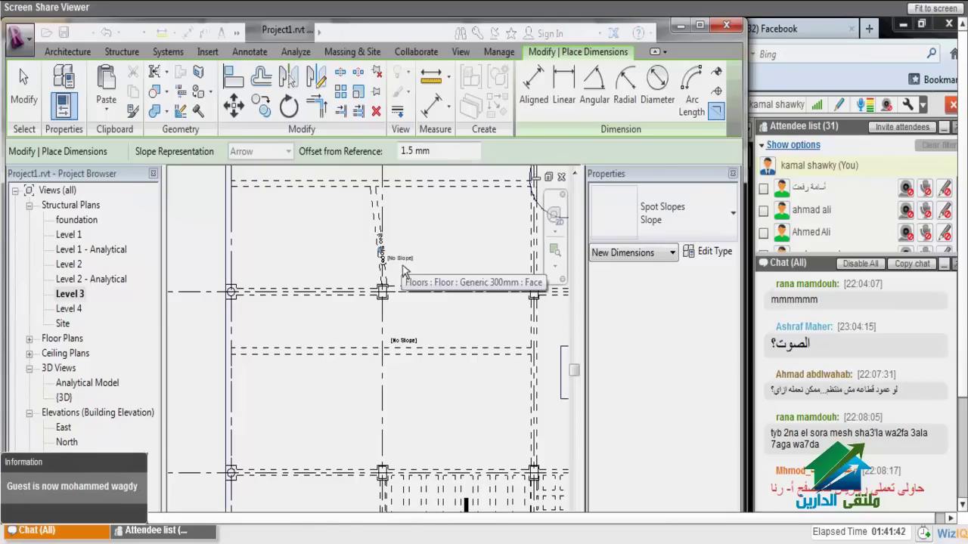
scroll(390, 265, down, 1)
key(Escape)
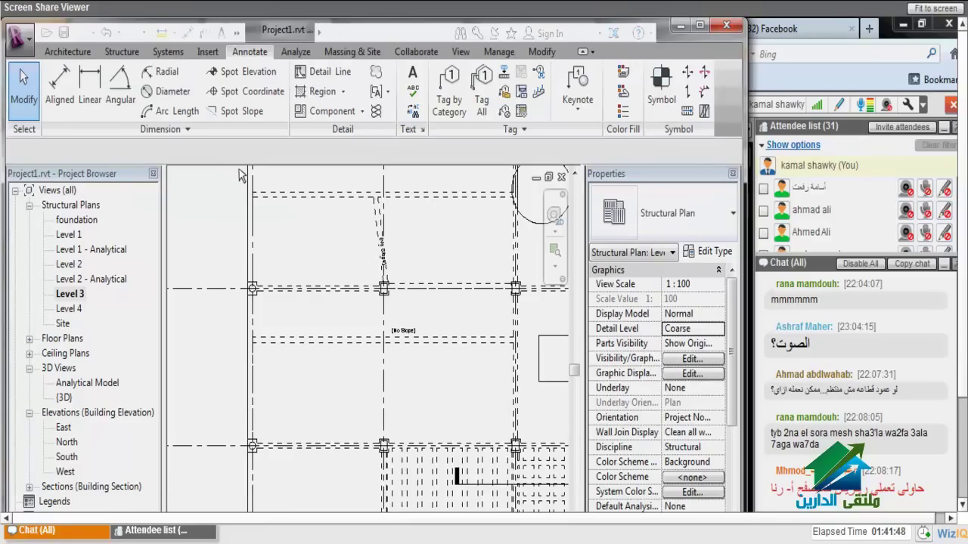
Step: Zoom to fit the plan with ZF and select the Level 3 floor slab
key(z)
key(f)
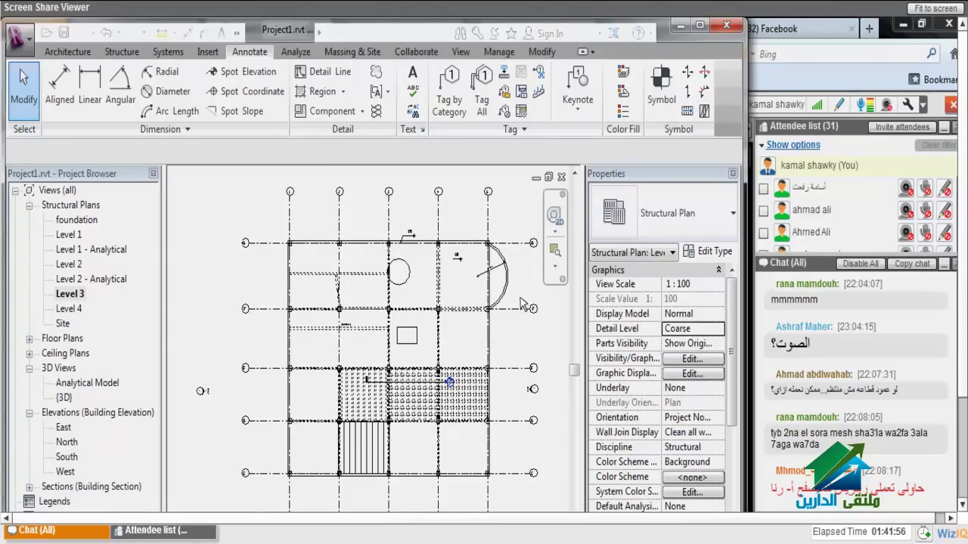
scroll(520, 303, up, 3)
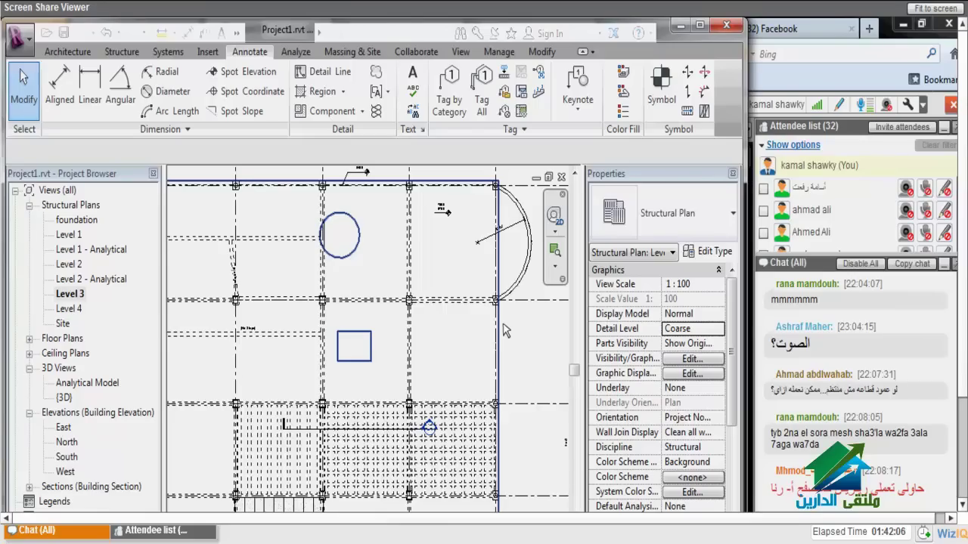
scroll(502, 325, down, 1)
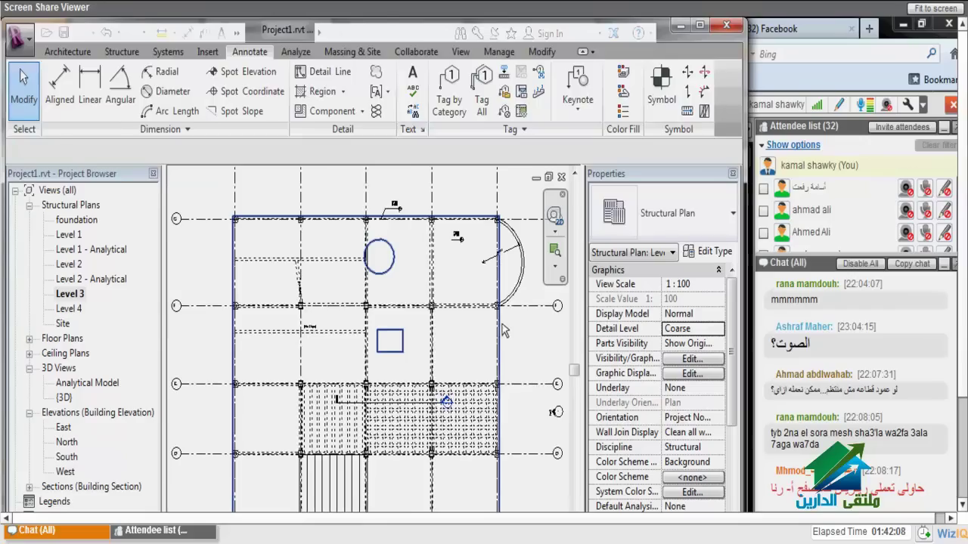
click(503, 325)
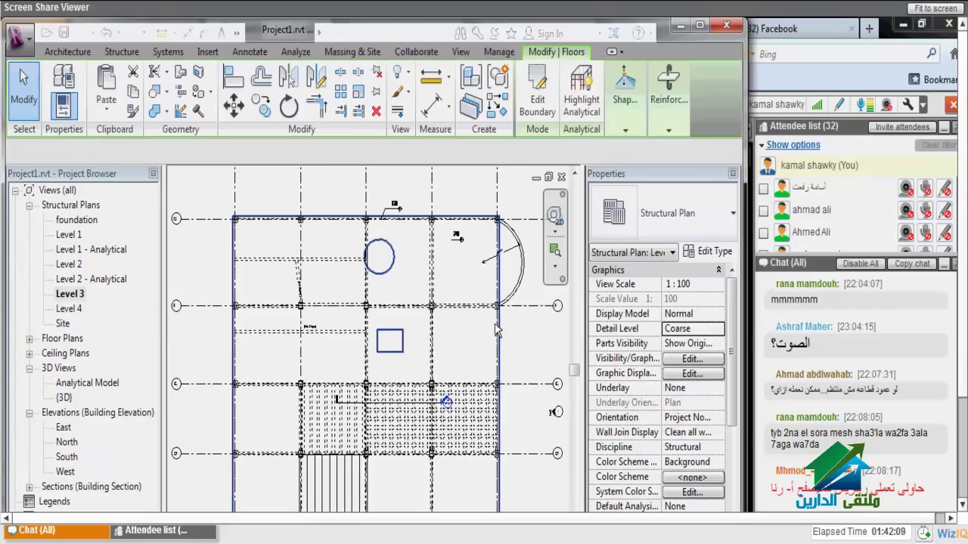
Step: Sketch a rectangular opening in the Level 3 floor slab's boundary, reducing its area to 1201.881 m²
click(449, 332)
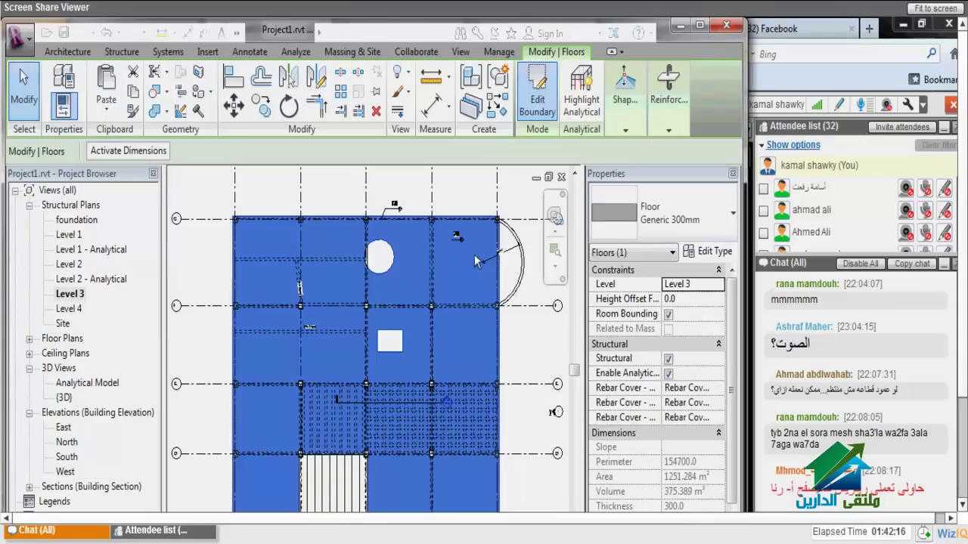
click(550, 110)
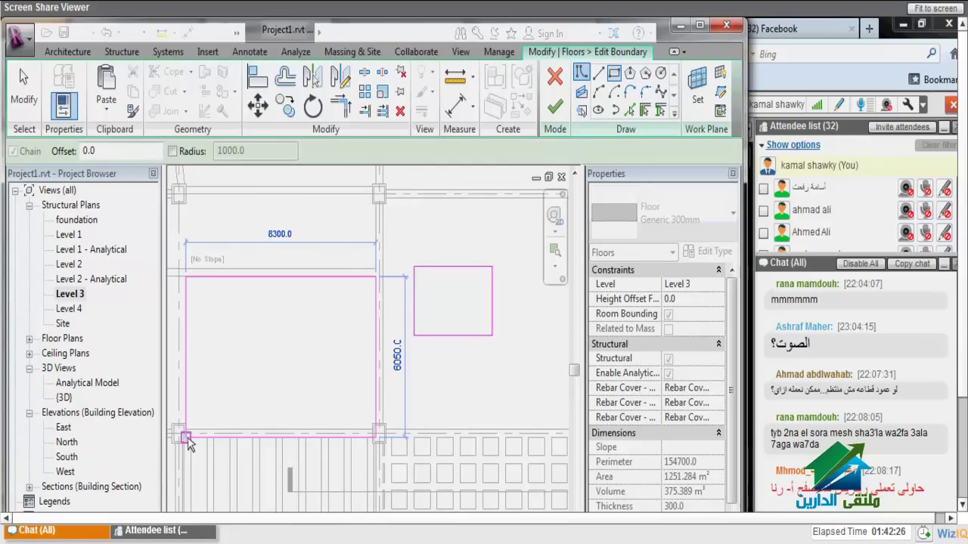
scroll(187, 438, up, 3)
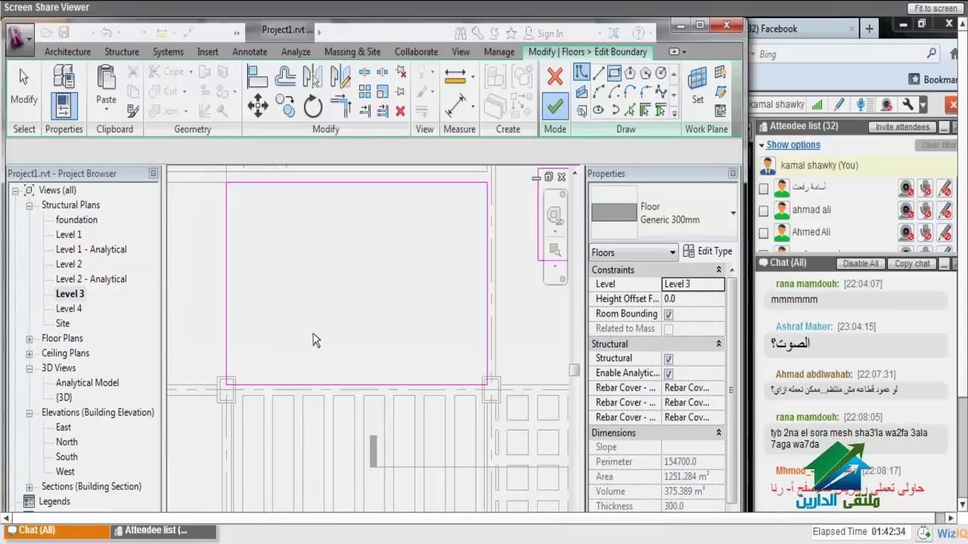
scroll(384, 323, down, 5)
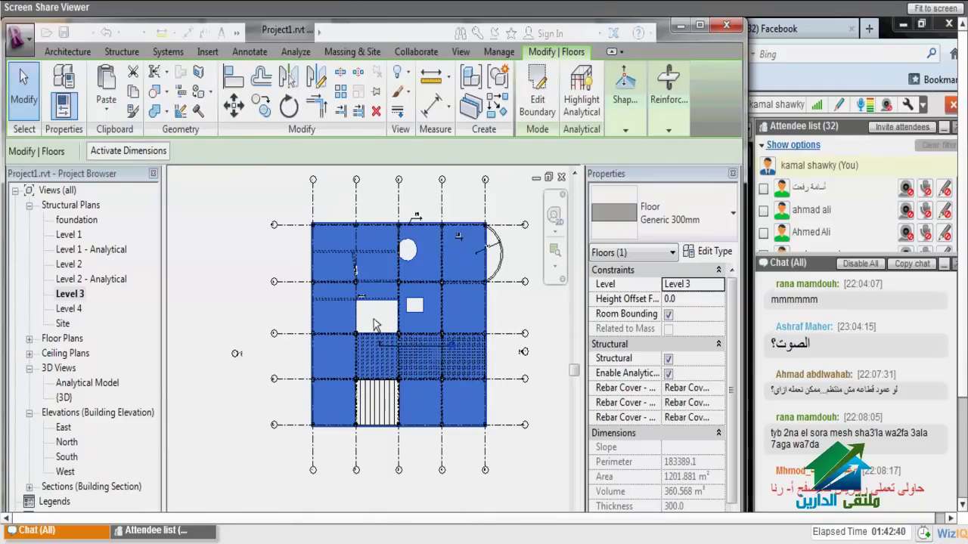
Step: Make the infill floor in the opening Generic 200mm at a -100 height offset
click(375, 323)
scroll(376, 324, up, 4)
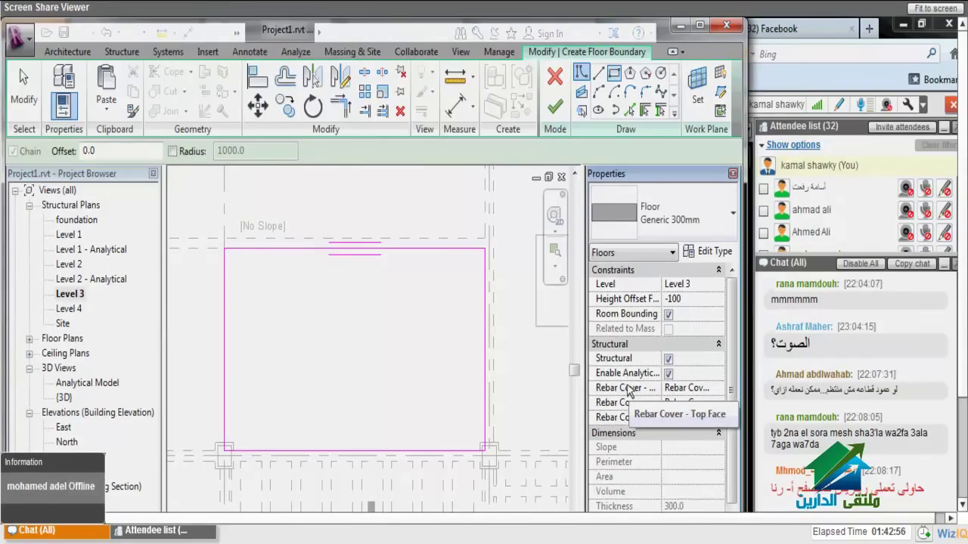
click(662, 213)
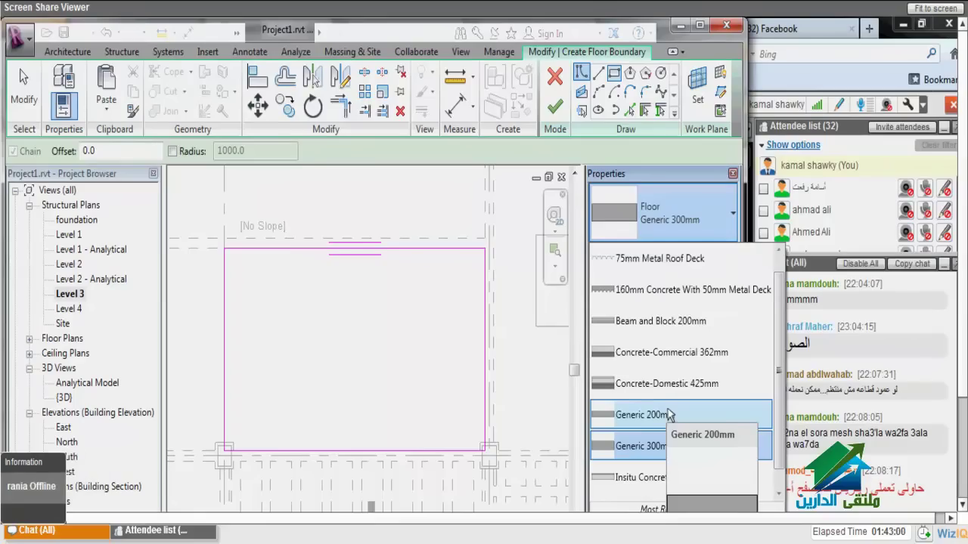
click(668, 414)
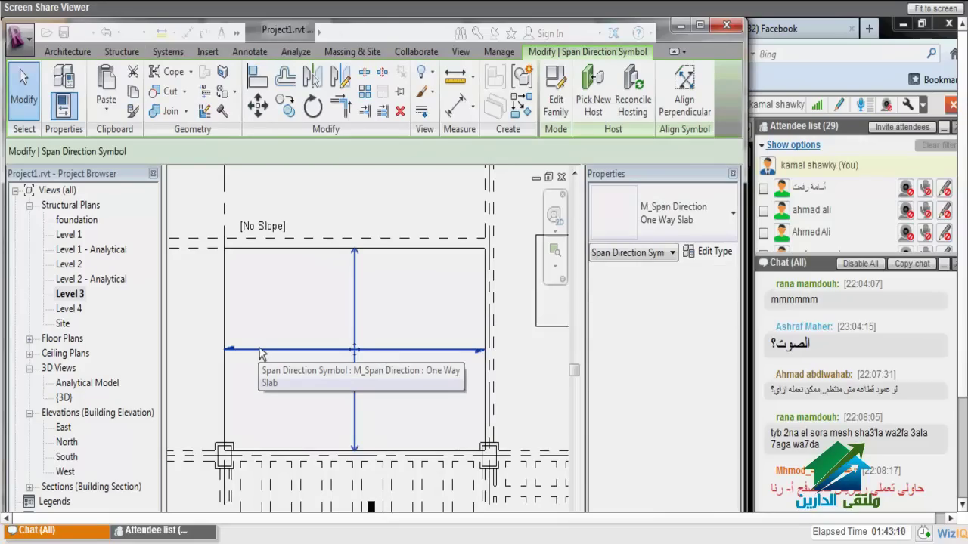
Step: Draw a rectangular filled region (FR) over the dropped slab and set its type to Diagonal Down
key(Escape)
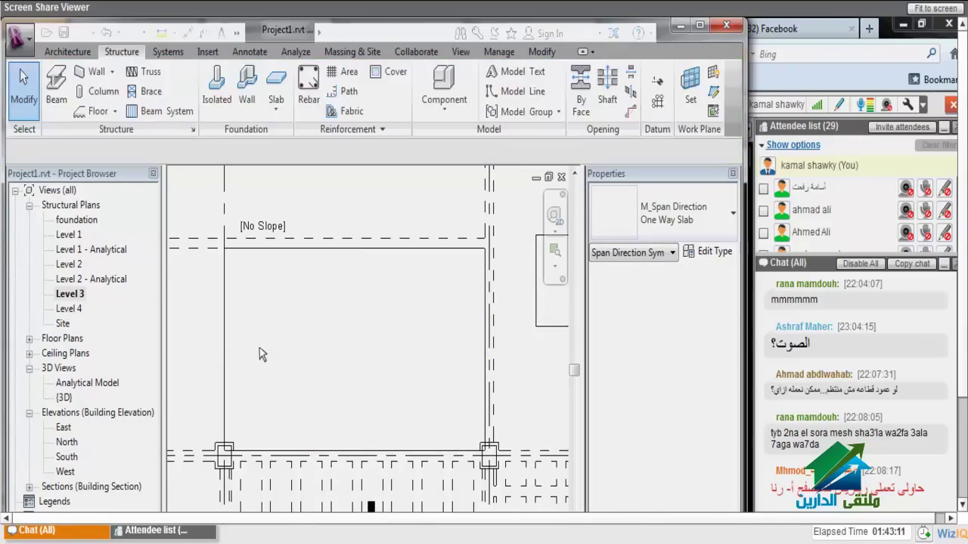
scroll(184, 397, down, 5)
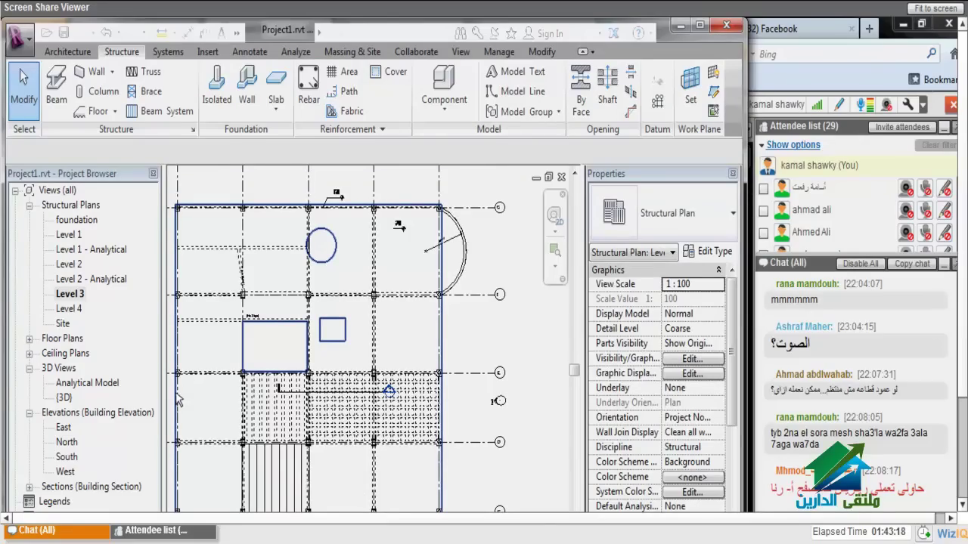
key(f)
key(r)
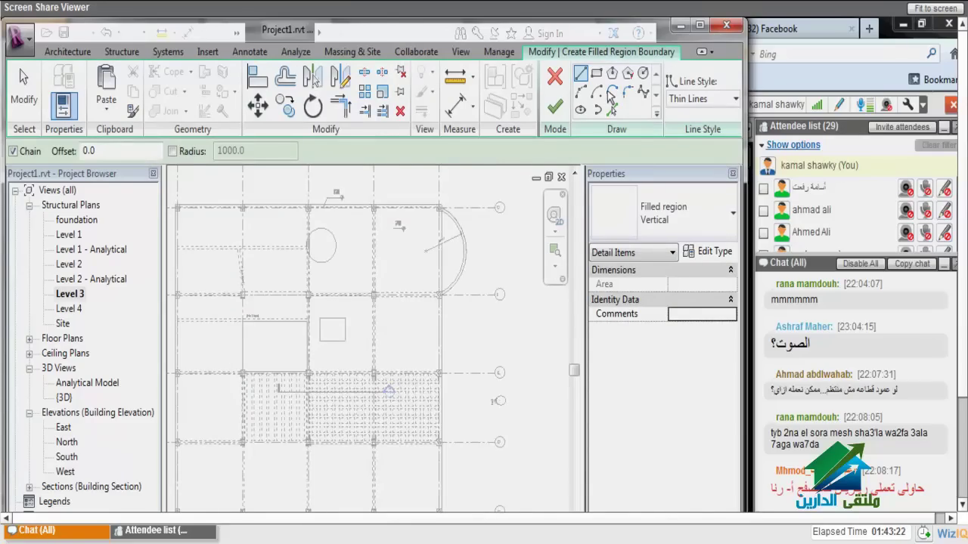
click(597, 73)
scroll(377, 359, up, 3)
scroll(326, 294, up, 2)
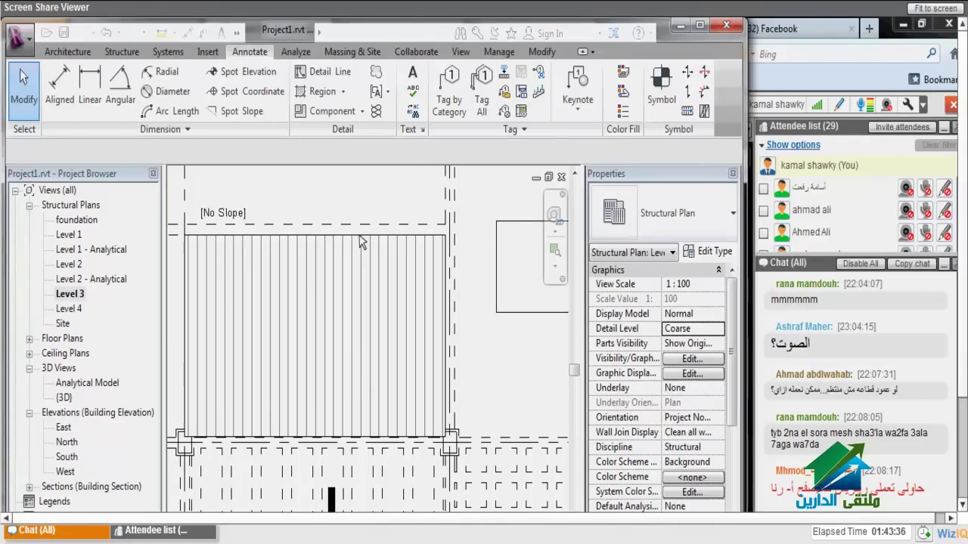
click(359, 235)
click(688, 227)
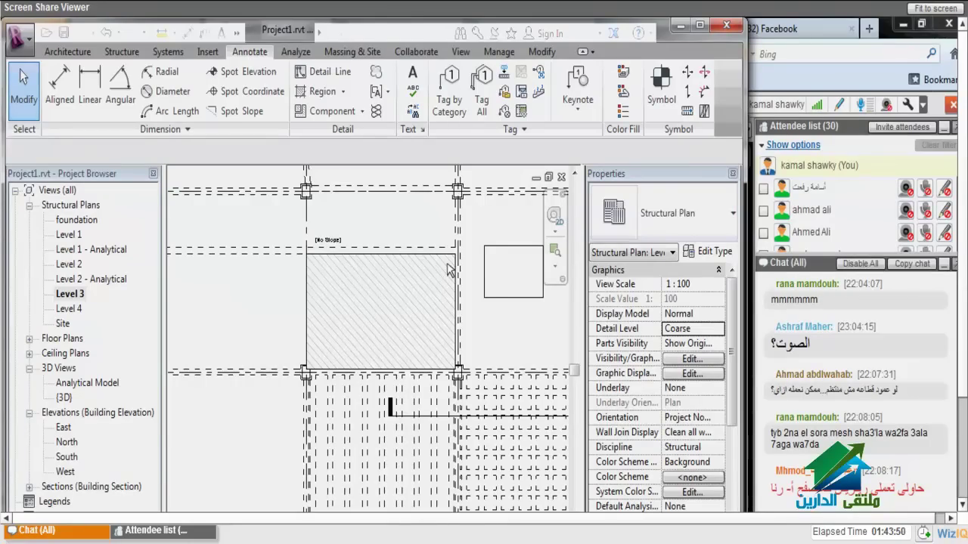
click(450, 270)
click(703, 251)
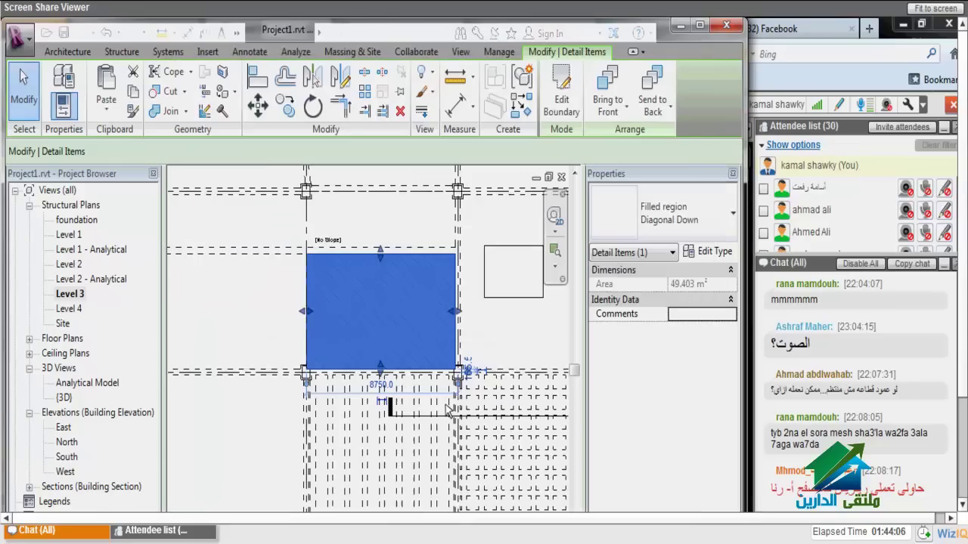
scroll(432, 306, up, 2)
key(Escape)
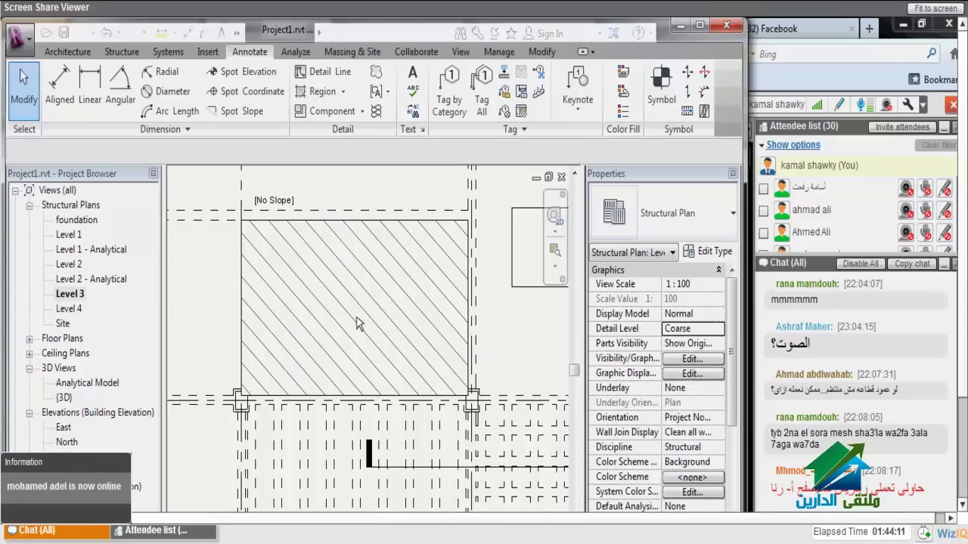
scroll(359, 323, down, 3)
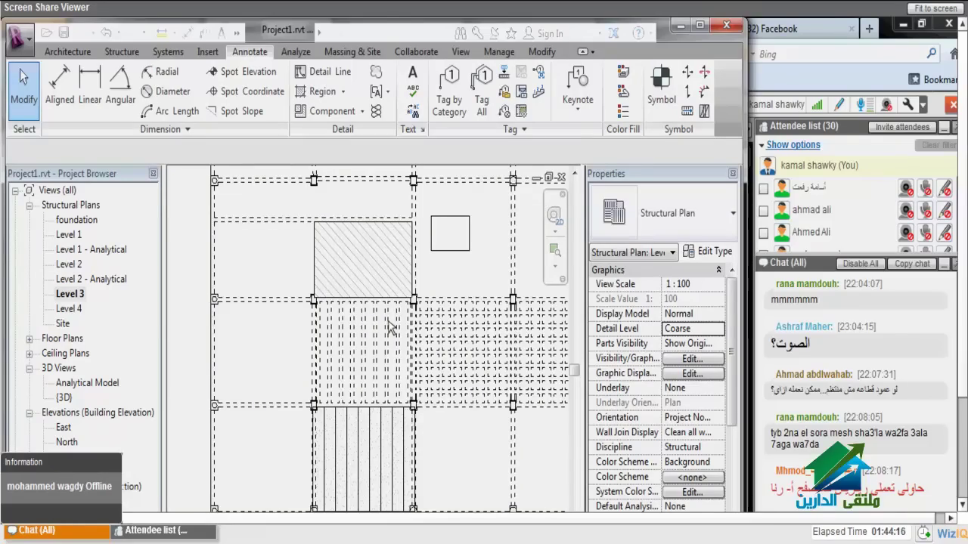
scroll(390, 327, down, 2)
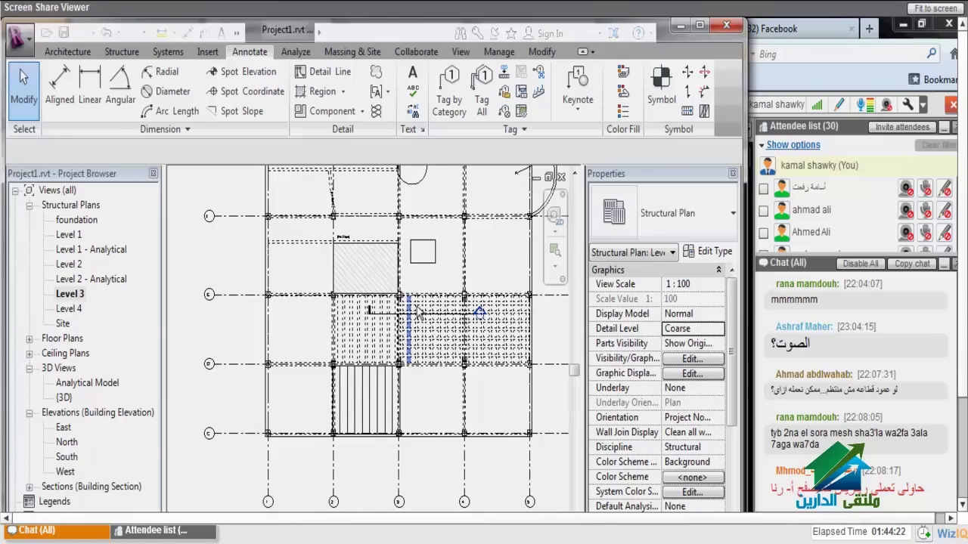
Step: Drag the section line across the dropped slab and open the Section 1 view
drag(417, 314, 362, 280)
scroll(362, 280, up, 3)
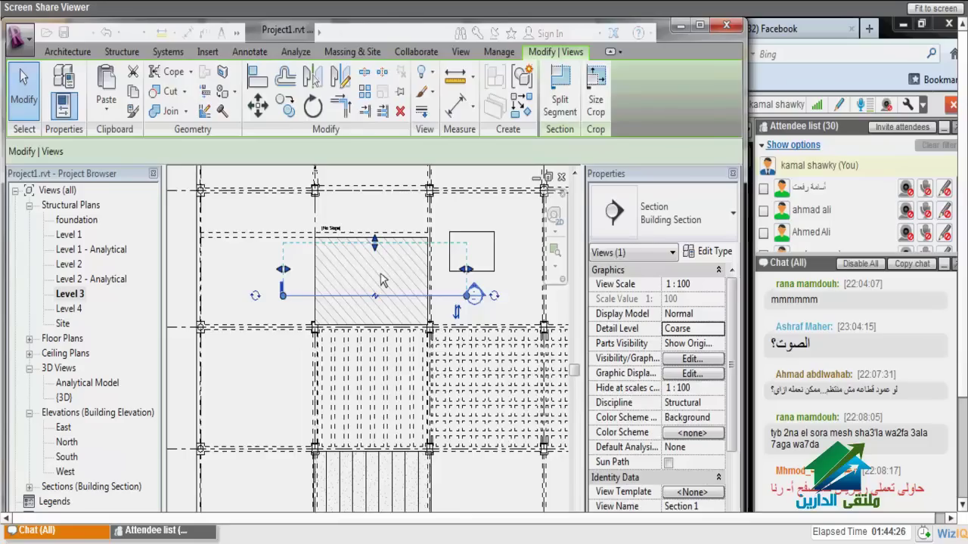
double_click(385, 279)
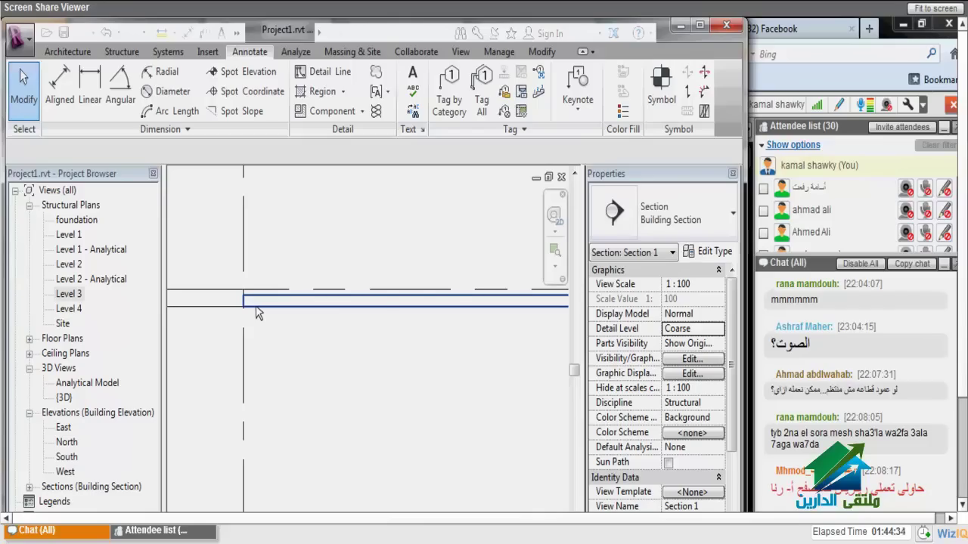
Step: Join the dropped floor to the neighbouring beams in Section 1, then reopen the Level 3 plan
key(j)
key(g)
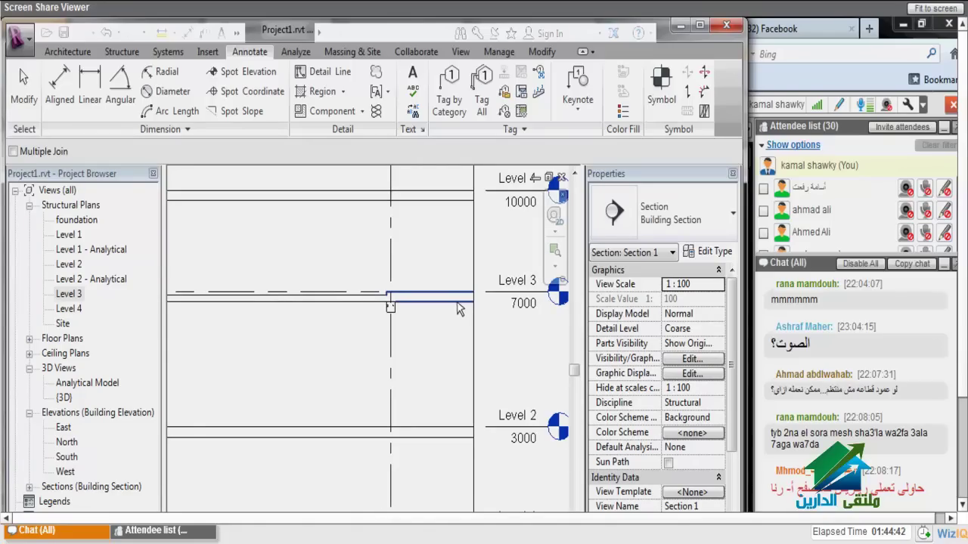
key(Escape)
scroll(363, 310, up, 3)
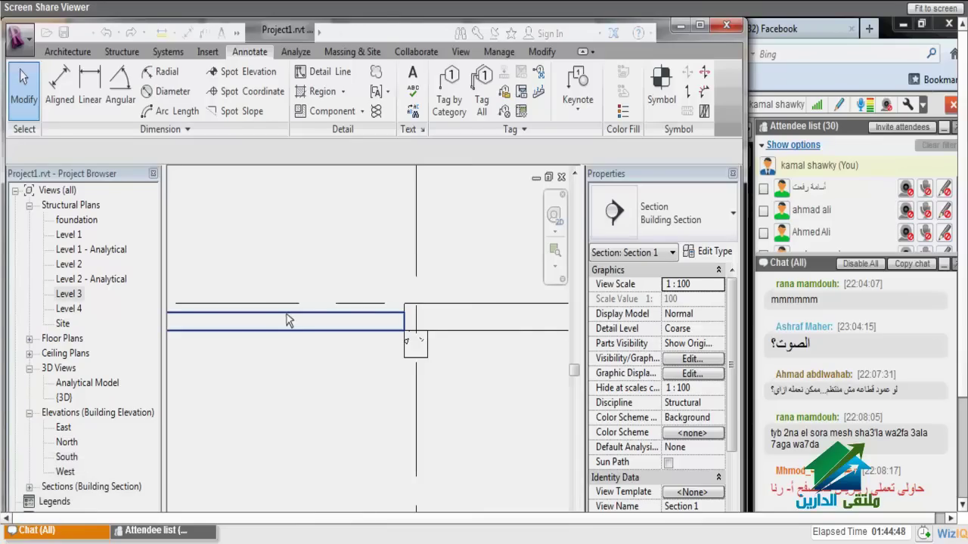
click(288, 321)
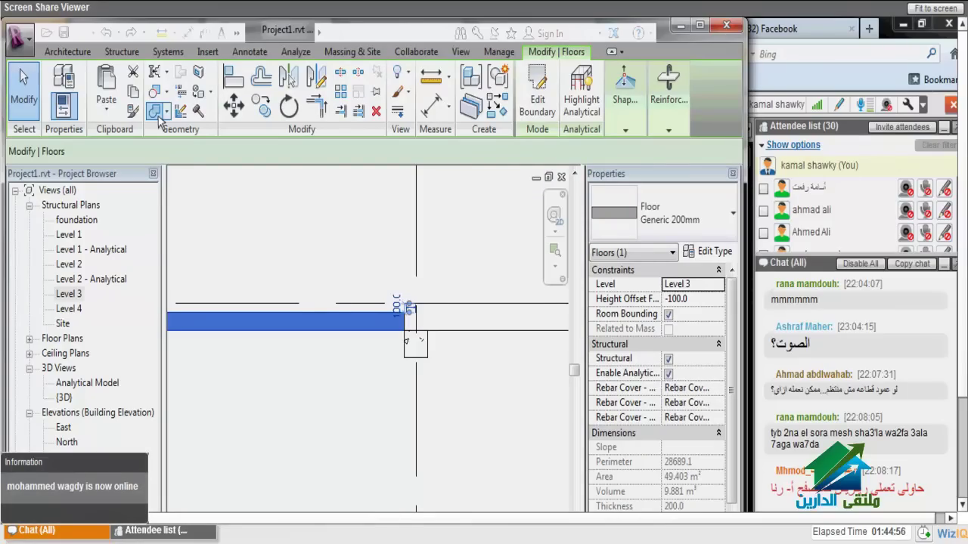
double_click(415, 344)
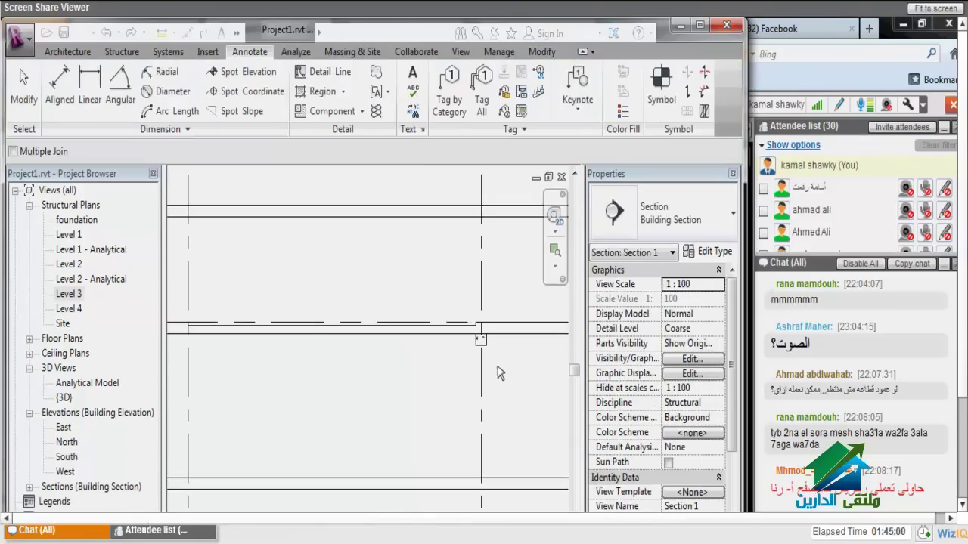
scroll(497, 367, down, 2)
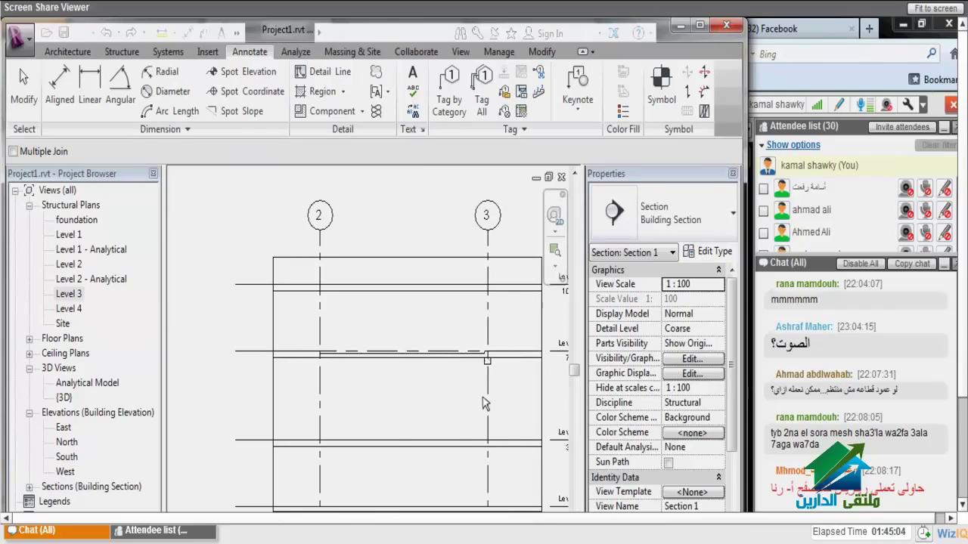
key(Escape)
scroll(484, 403, up, 2)
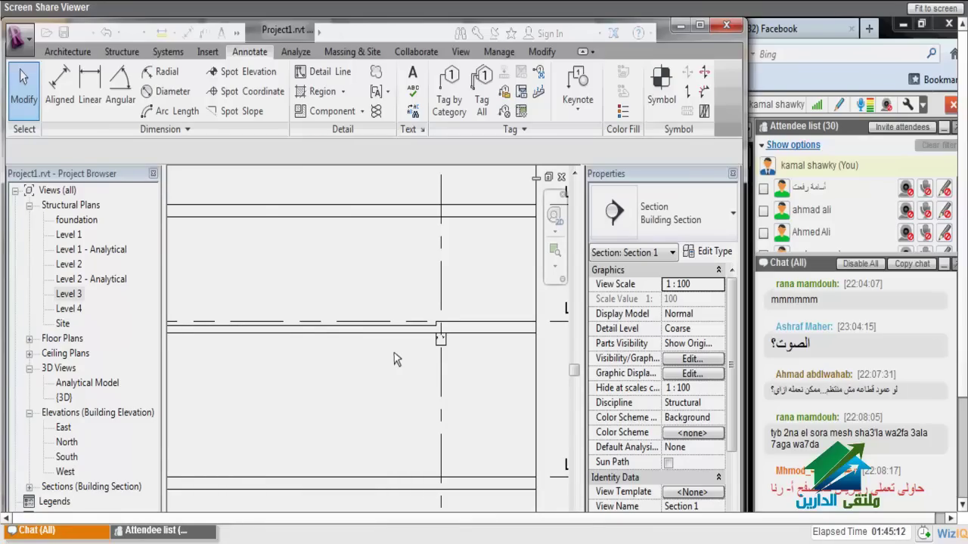
double_click(67, 294)
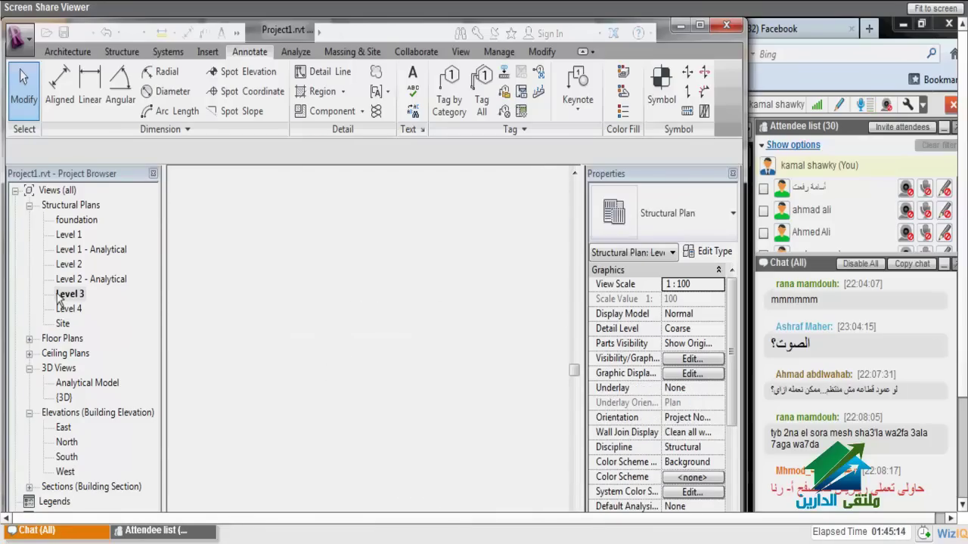